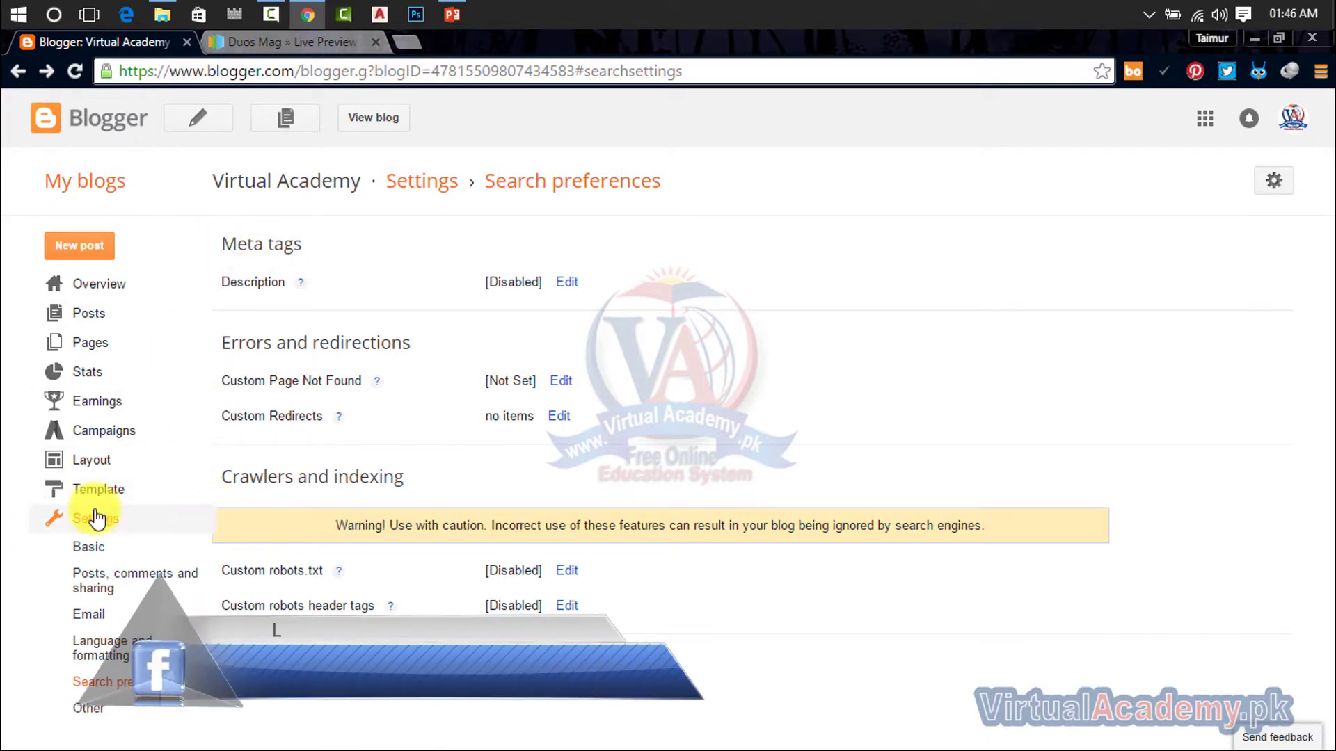
- Look through the blog's Basic and Other settings, ending on the Search preferences page
left_click(91, 548)
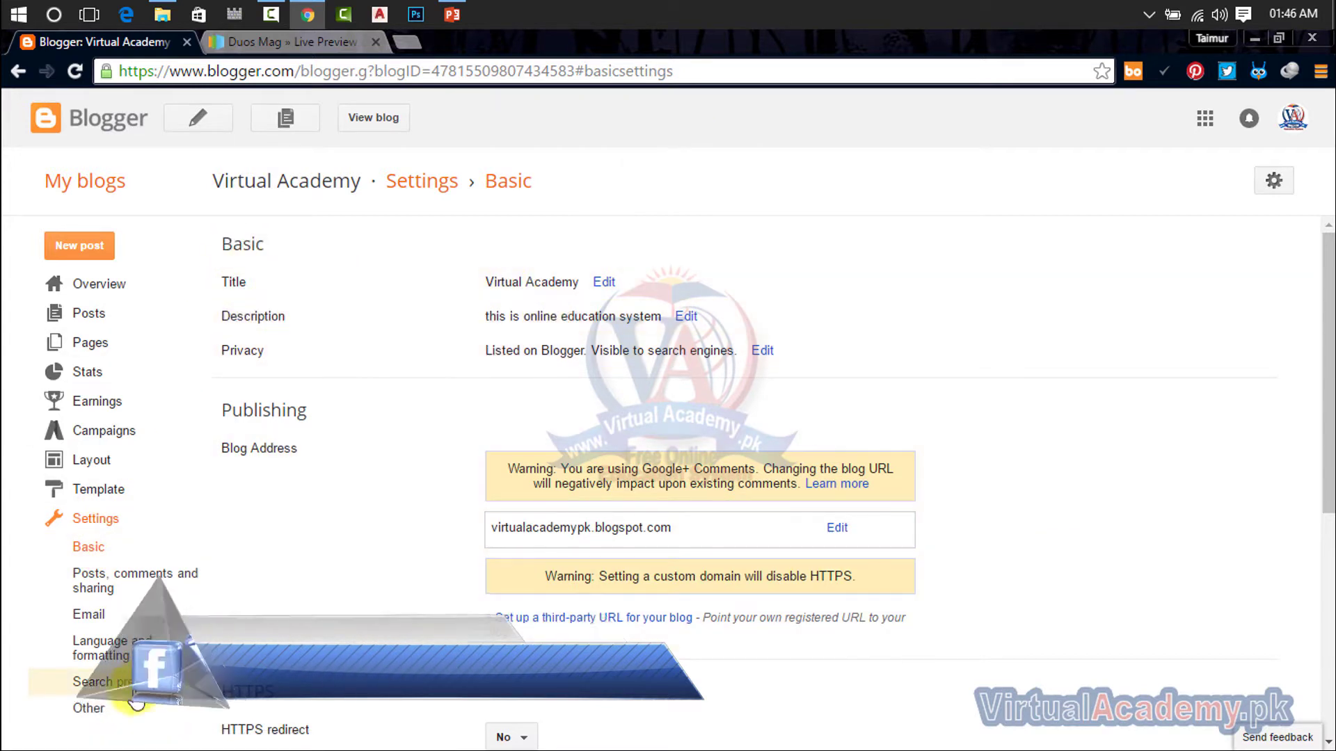
left_click(94, 710)
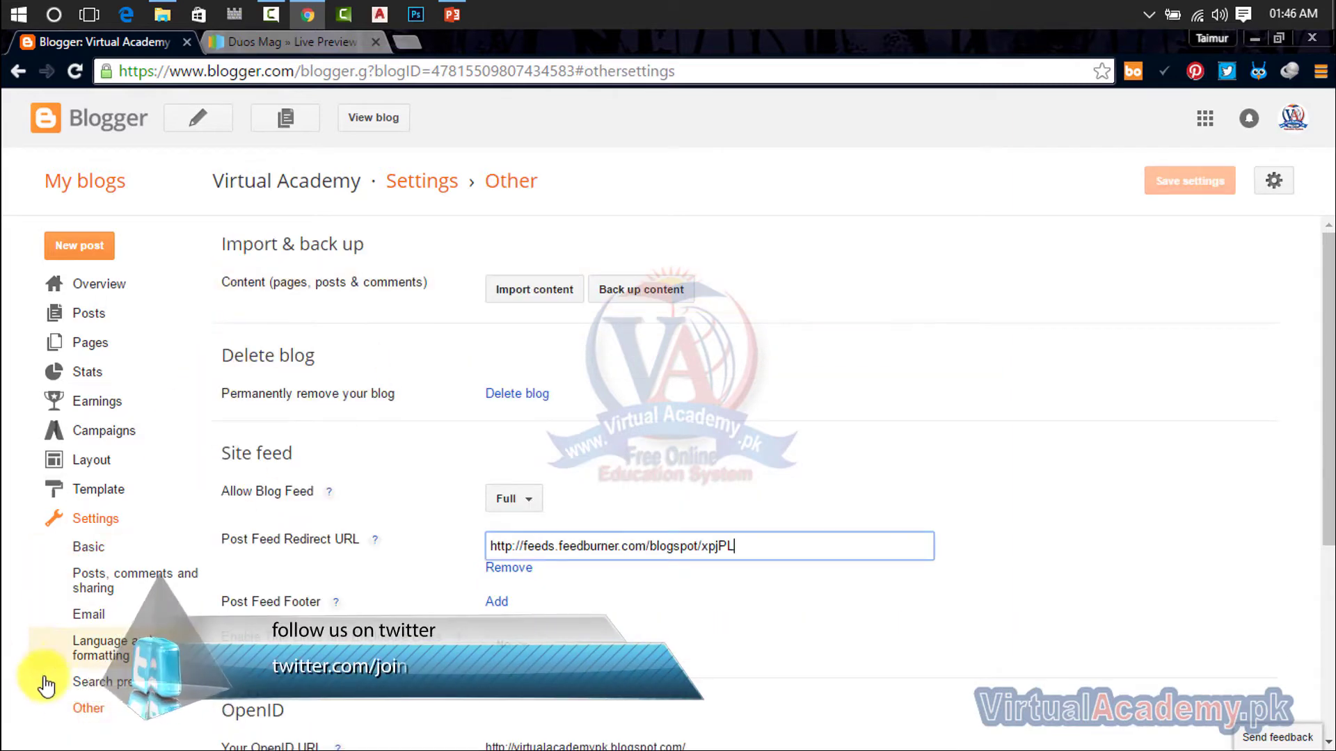
left_click(92, 688)
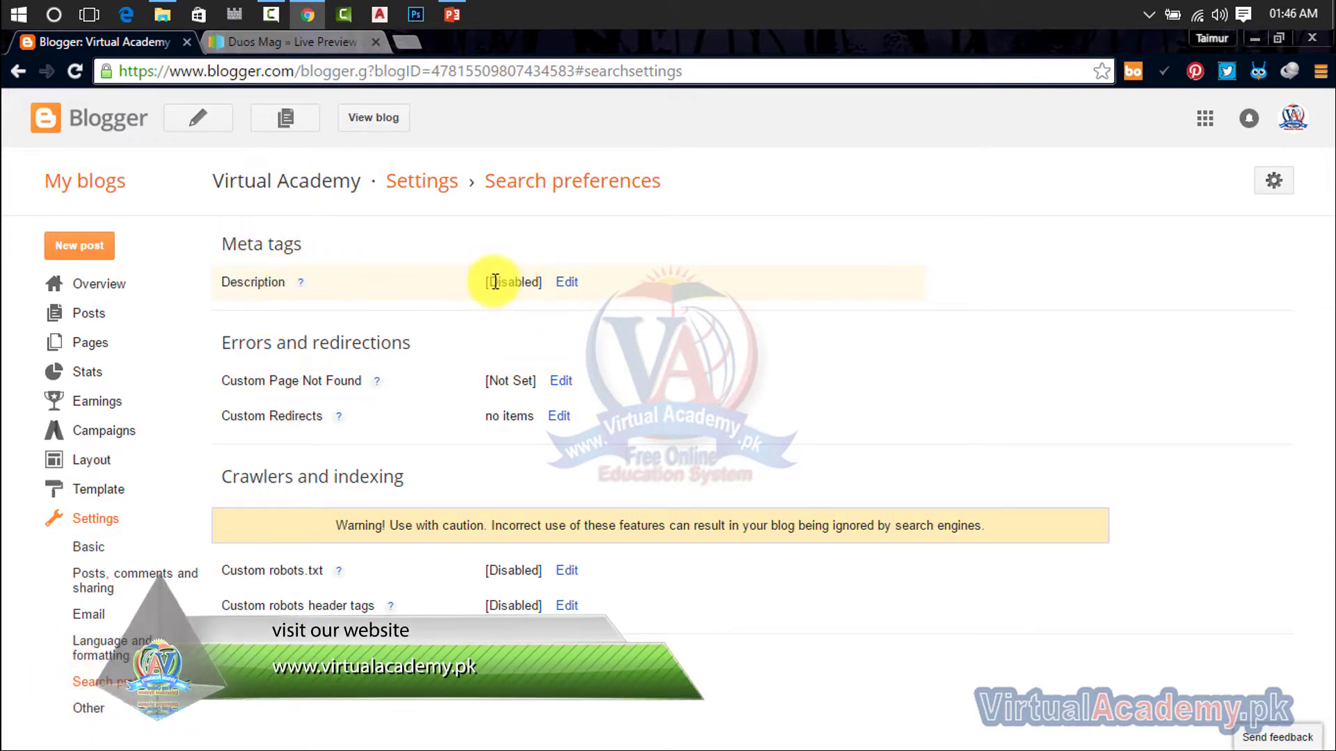
- Check which post settings a new blog post offers, and return to the Search preferences page
left_click(83, 245)
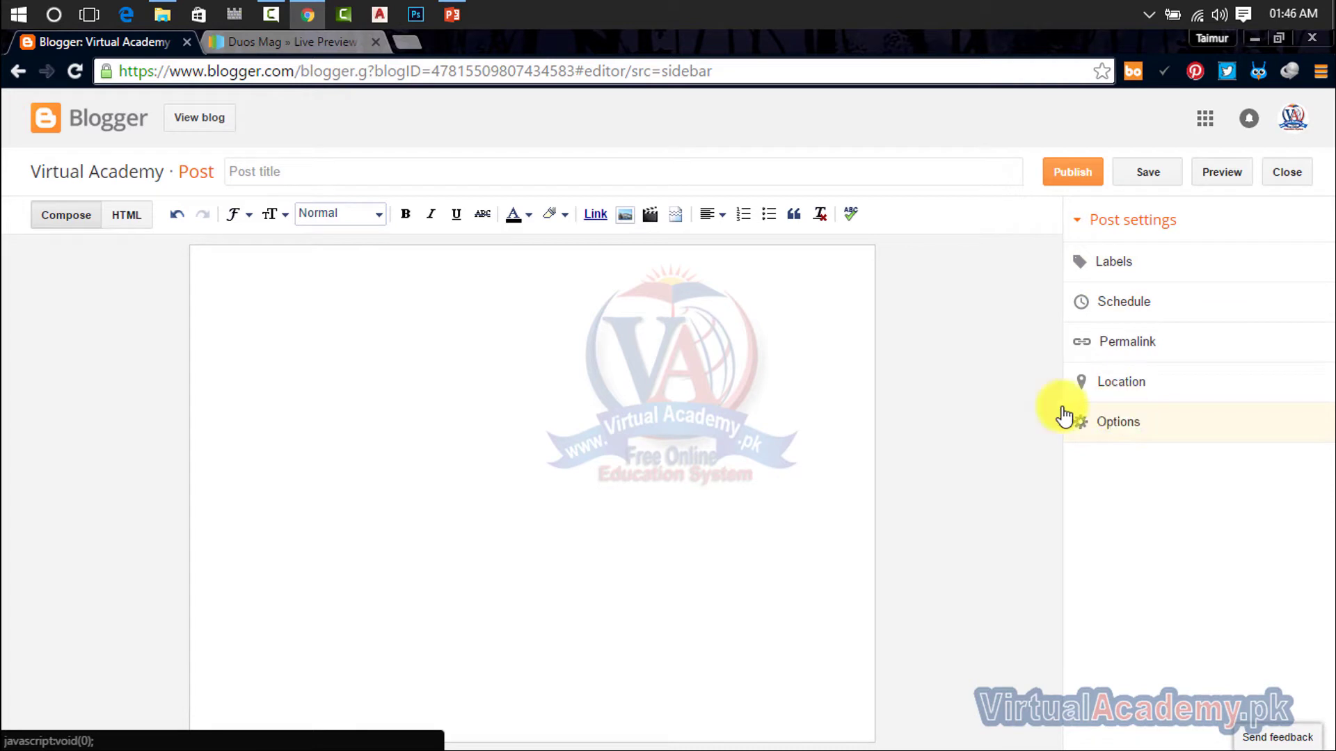
left_click(494, 177)
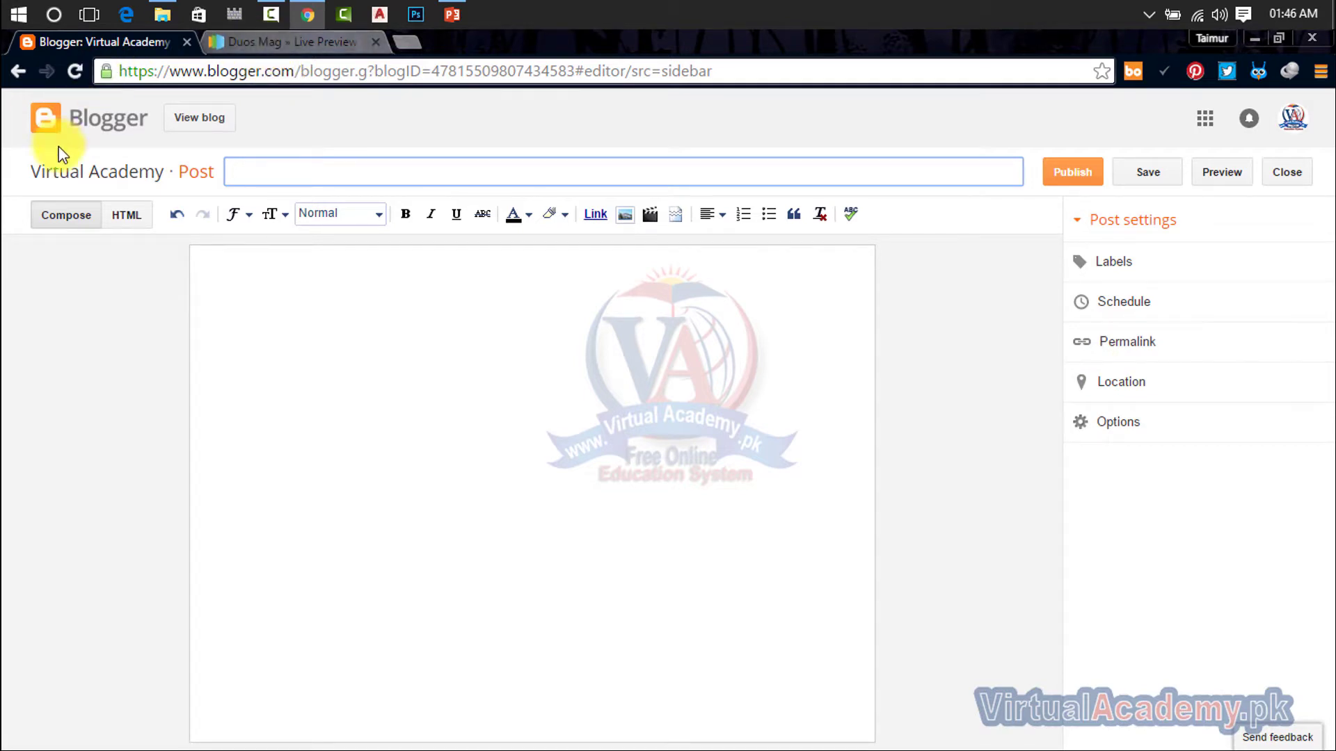
left_click(18, 73)
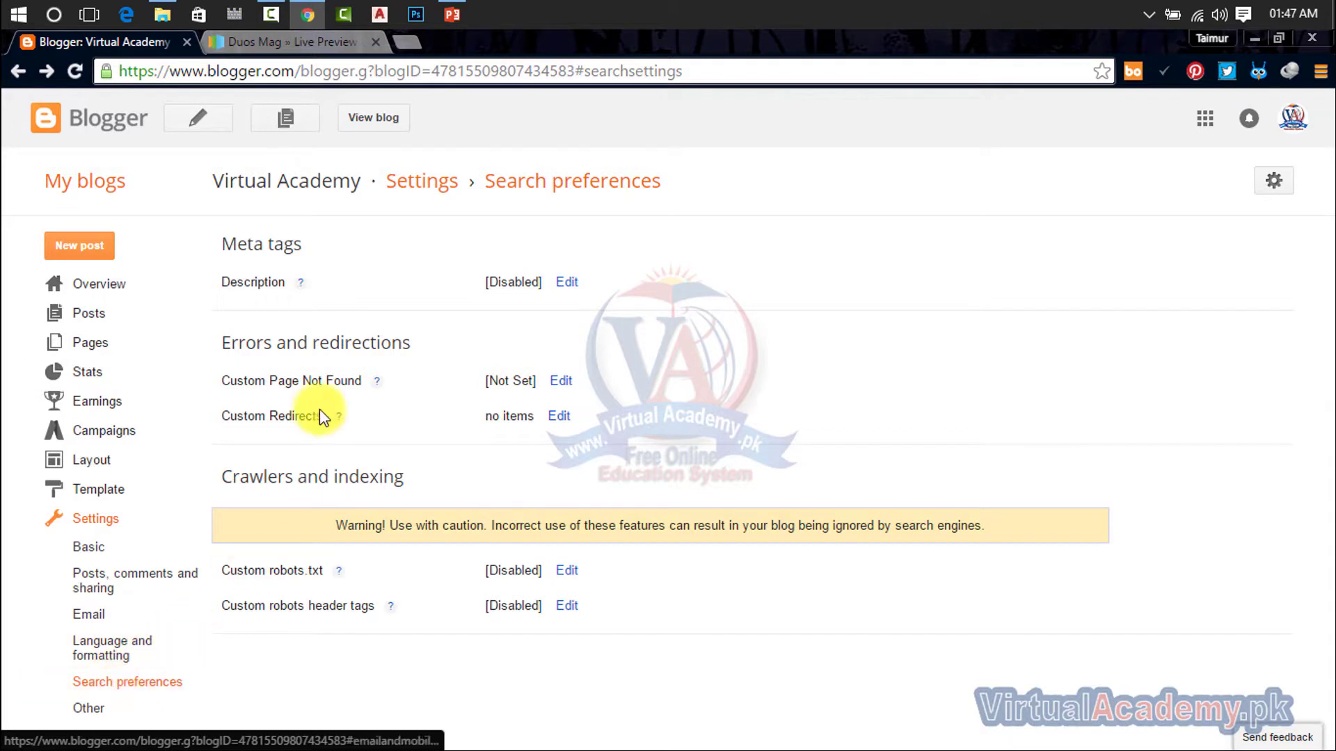
- Enable the search description under the blog's meta tags and save the changes
left_click(418, 283)
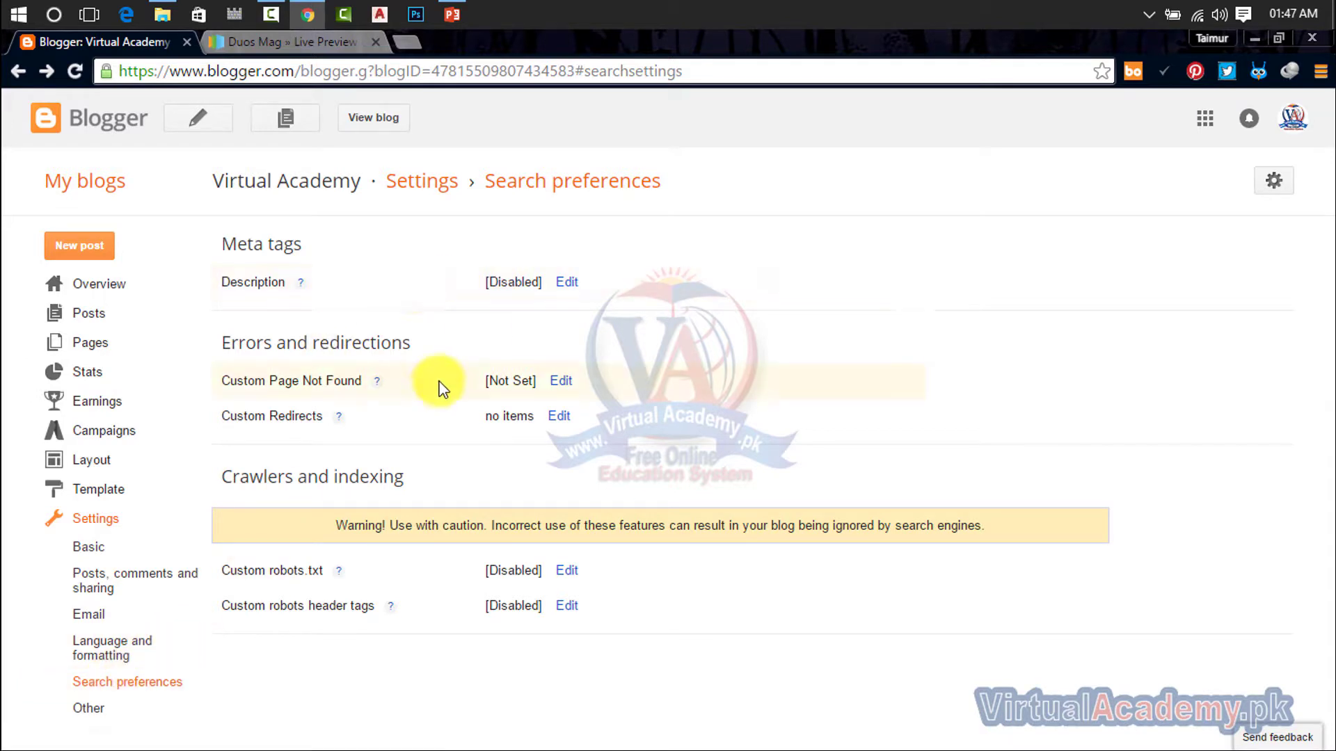
left_click(568, 283)
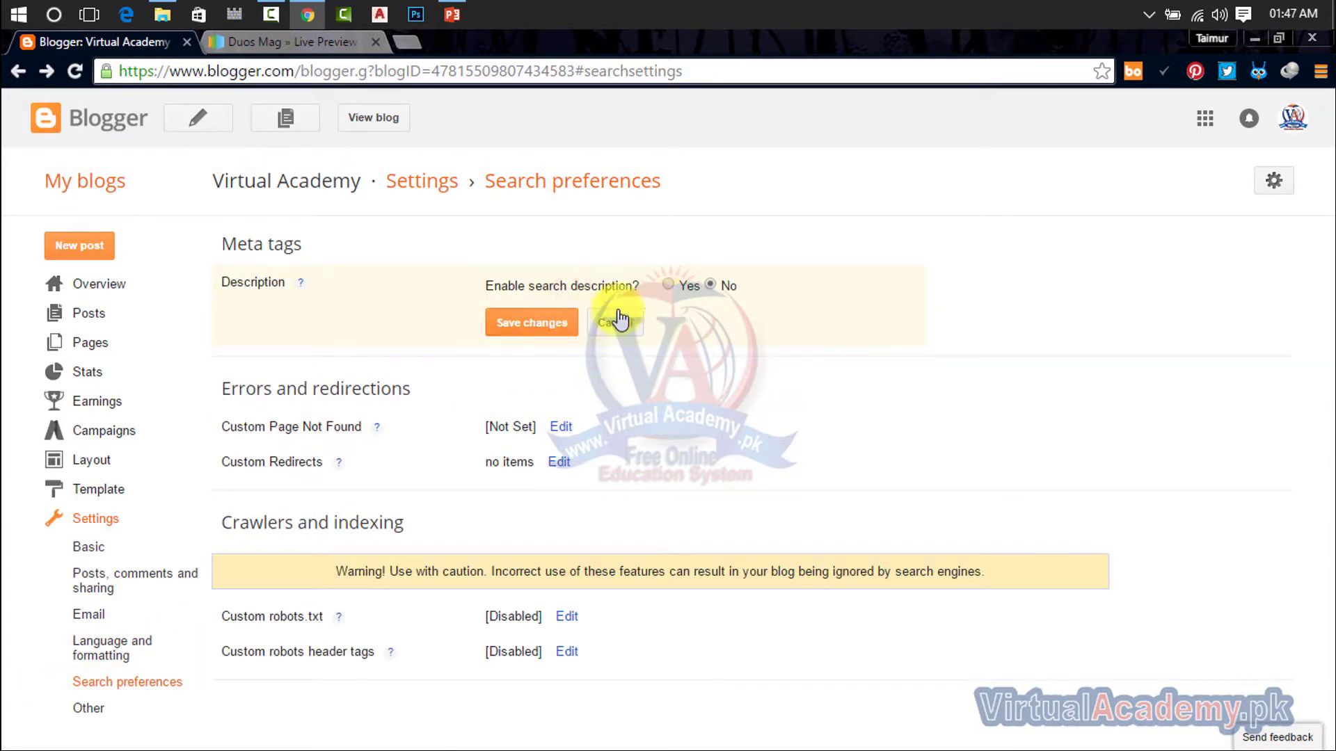
left_click(668, 285)
left_click(519, 457)
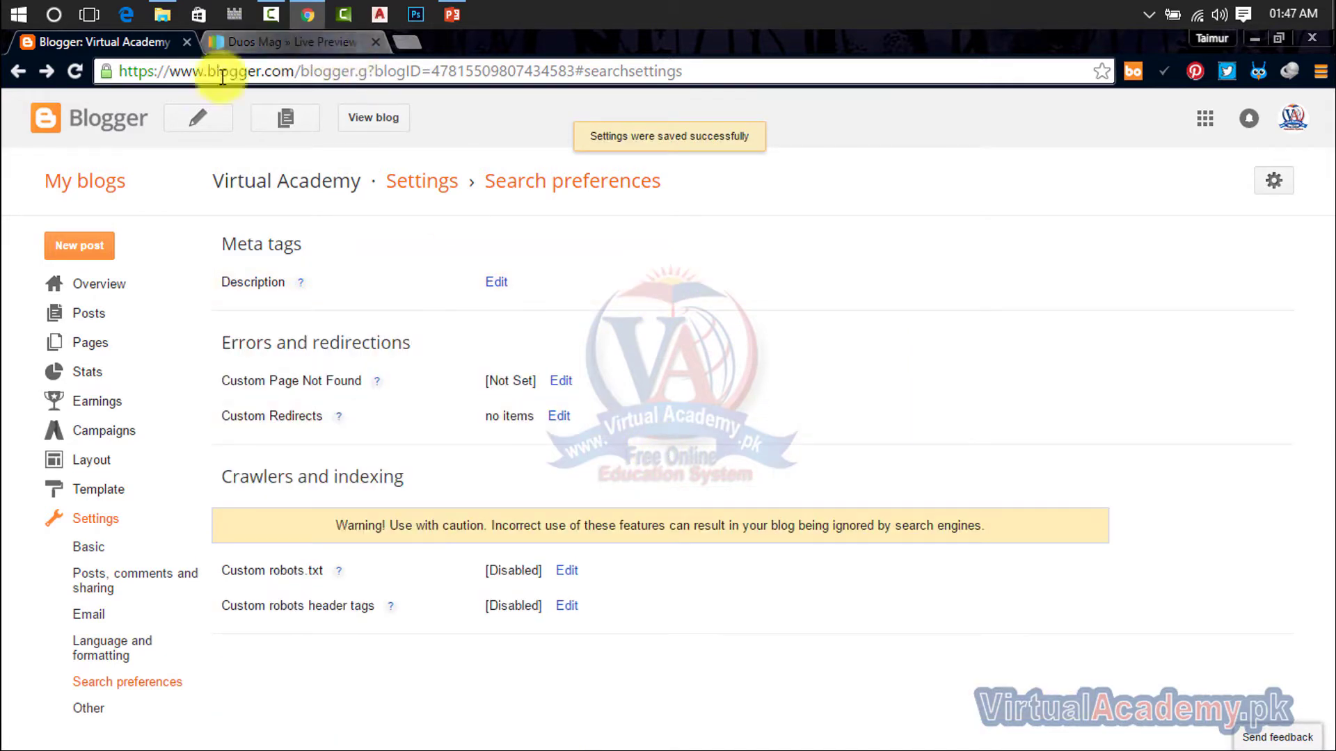
- Create a new blog post with the title "Learn free online Blogger training"
left_click(78, 252)
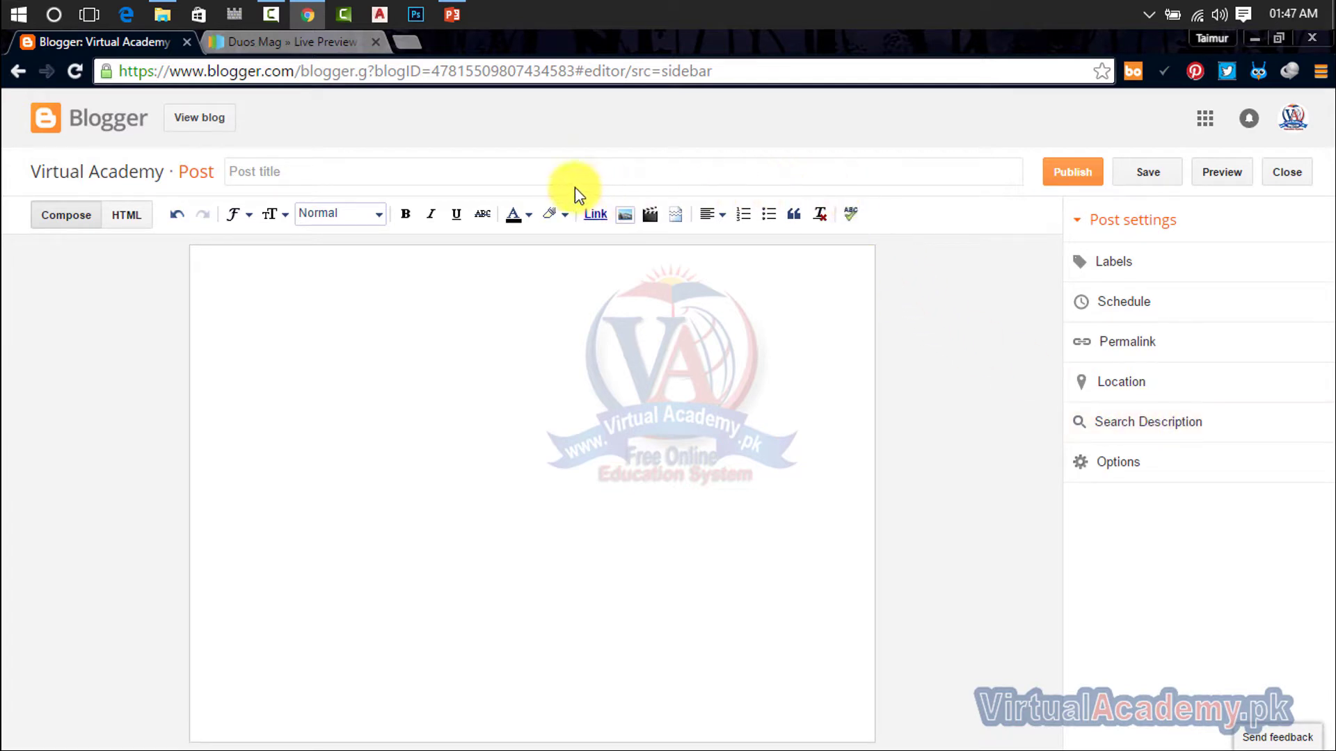
left_click(284, 174)
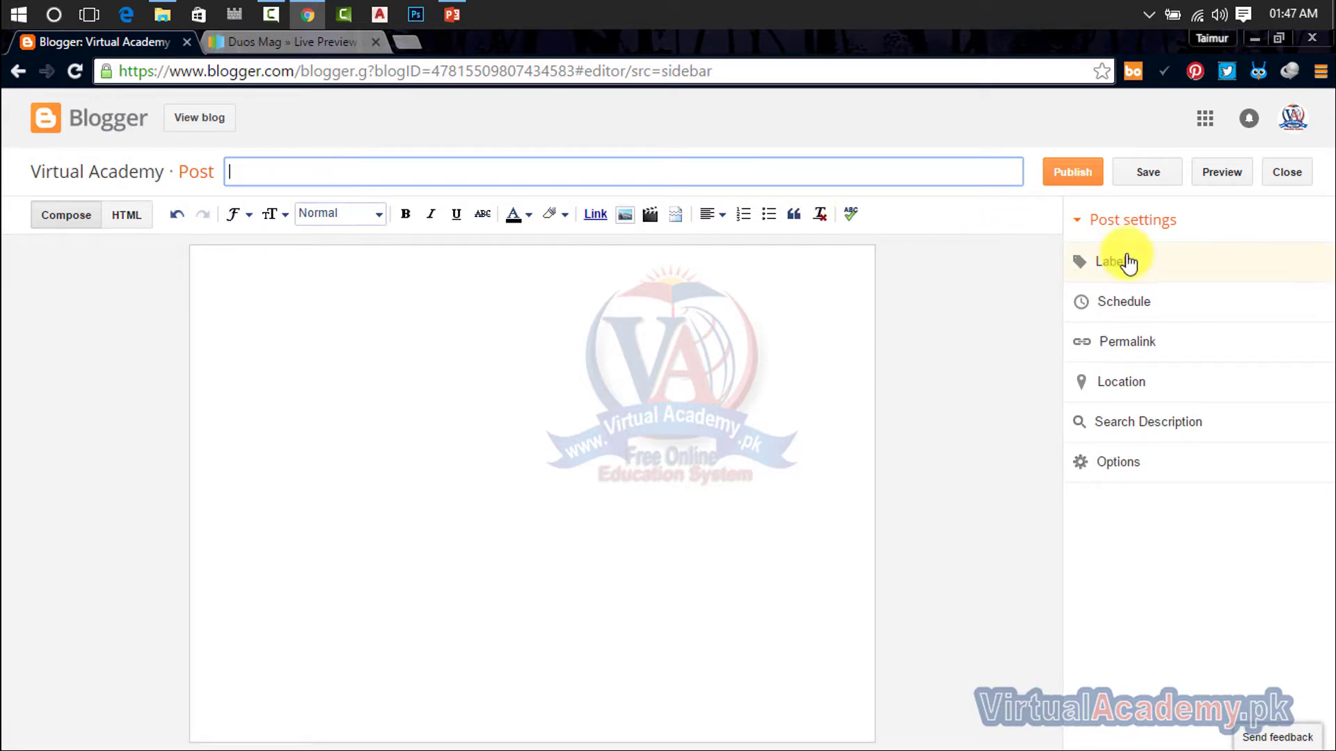
left_click(829, 174)
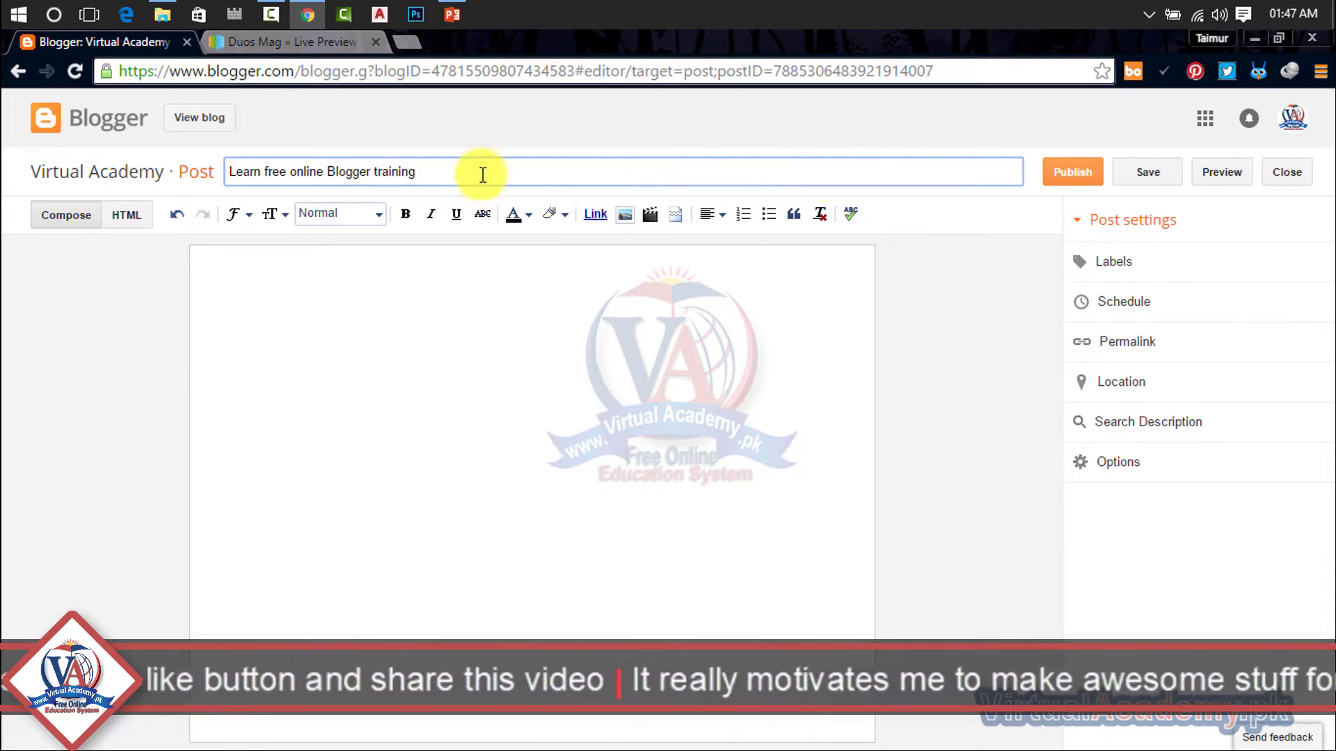
left_click(453, 174)
left_click_drag(452, 174, 228, 171)
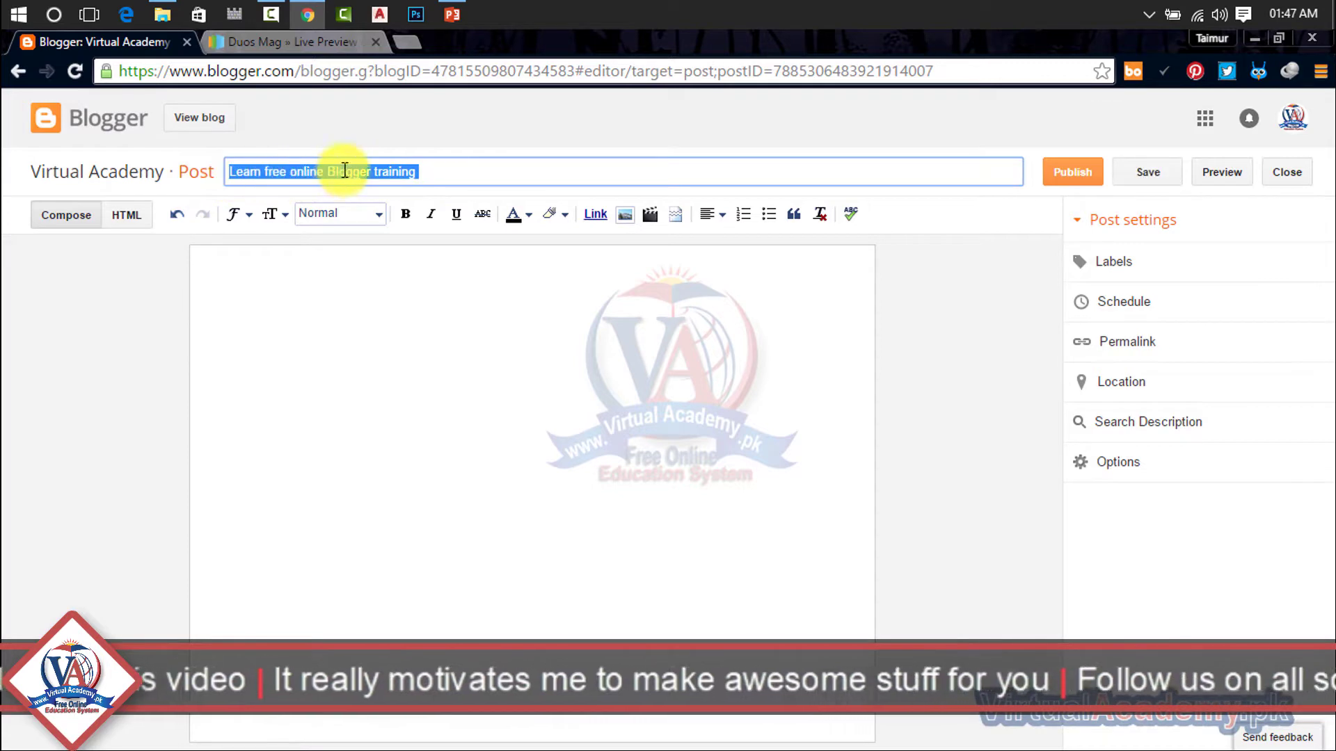
- Search Google in a new browser tab for "learn free online blogger training" and look through the results
left_click(409, 41)
type("google.com")
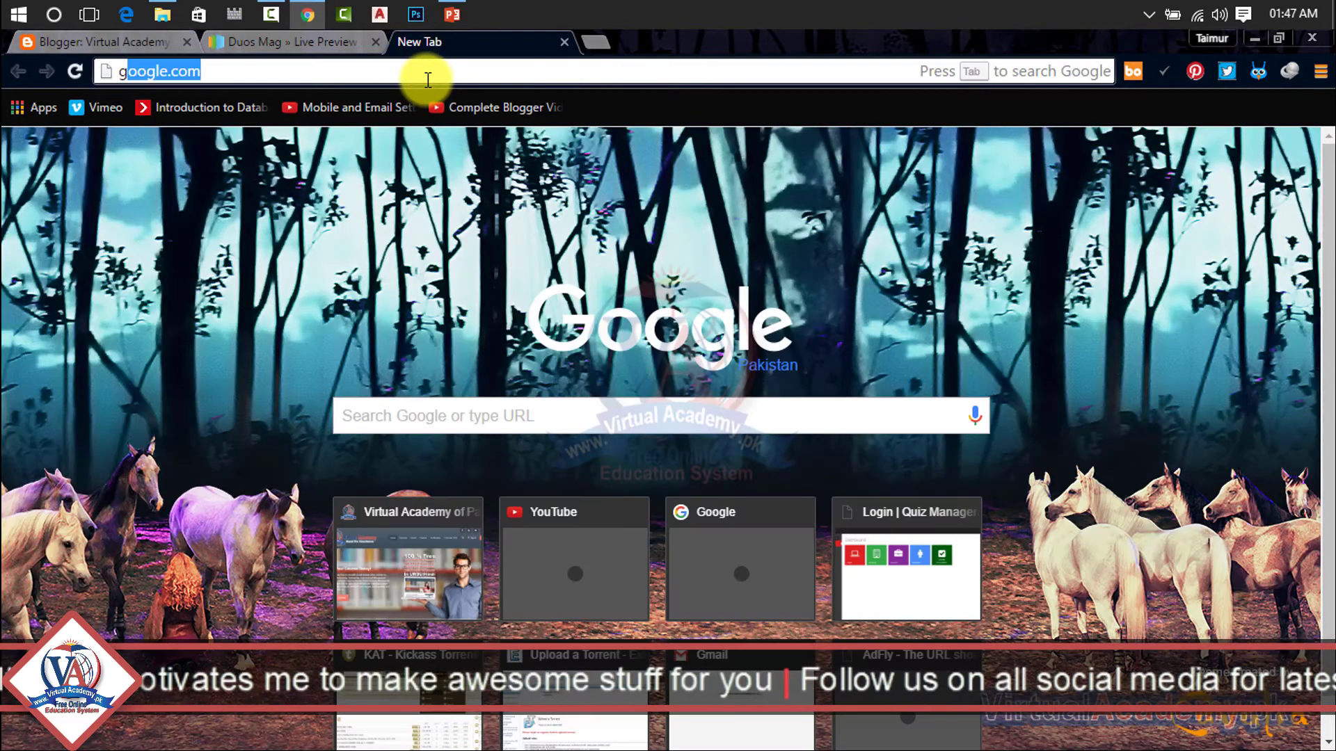
key("Return")
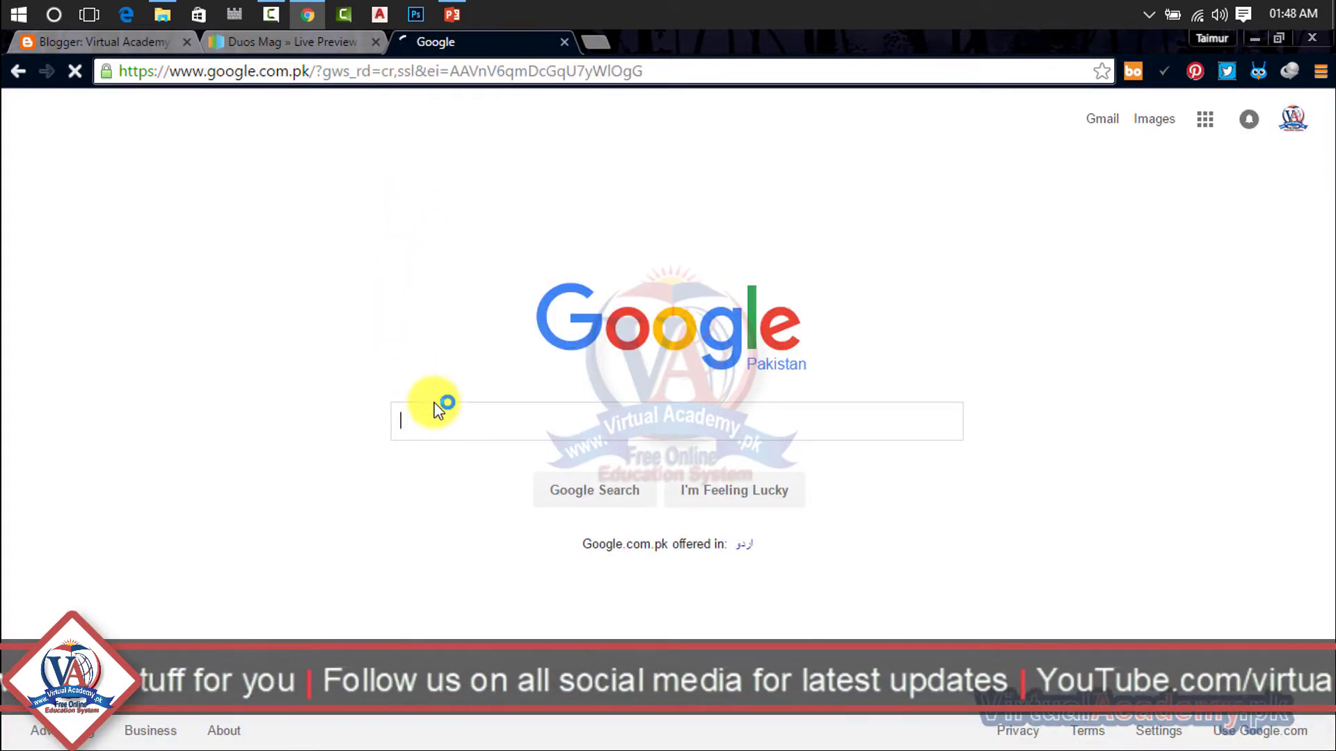
left_click(441, 419)
type("lea")
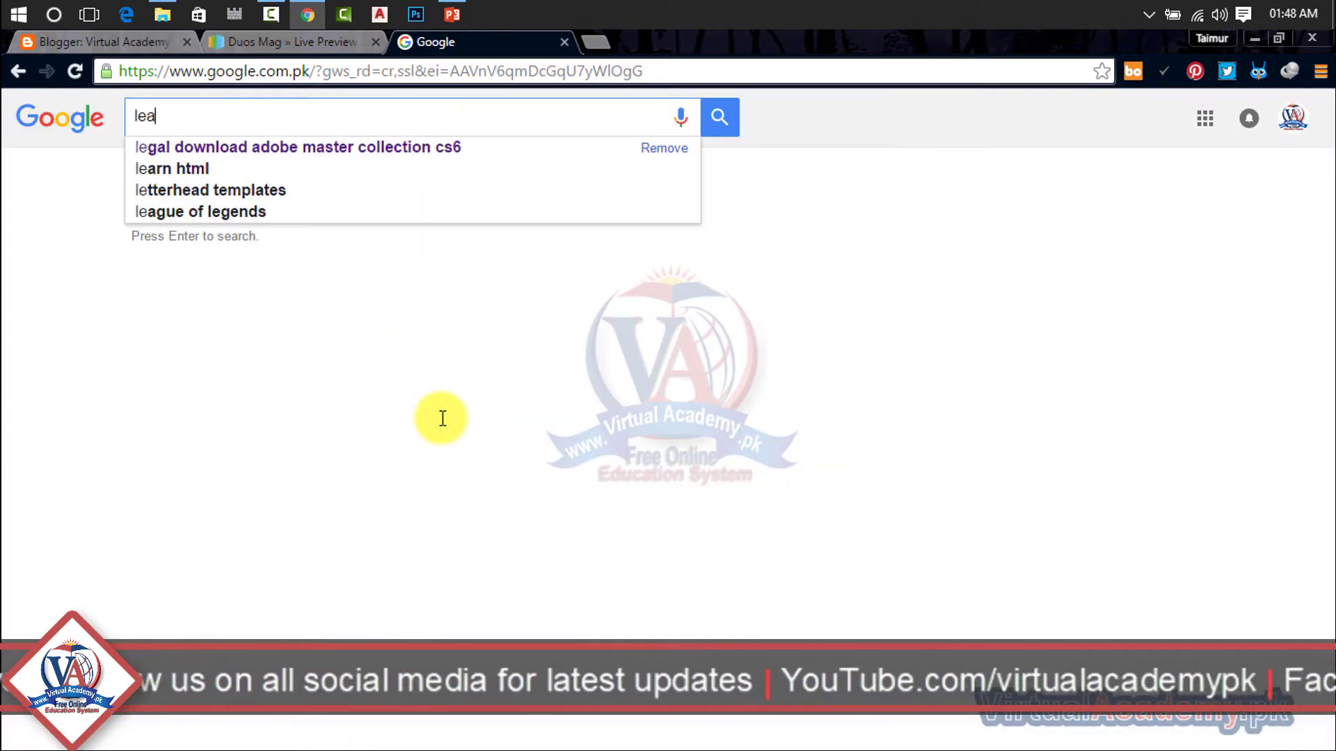
type("rn fr")
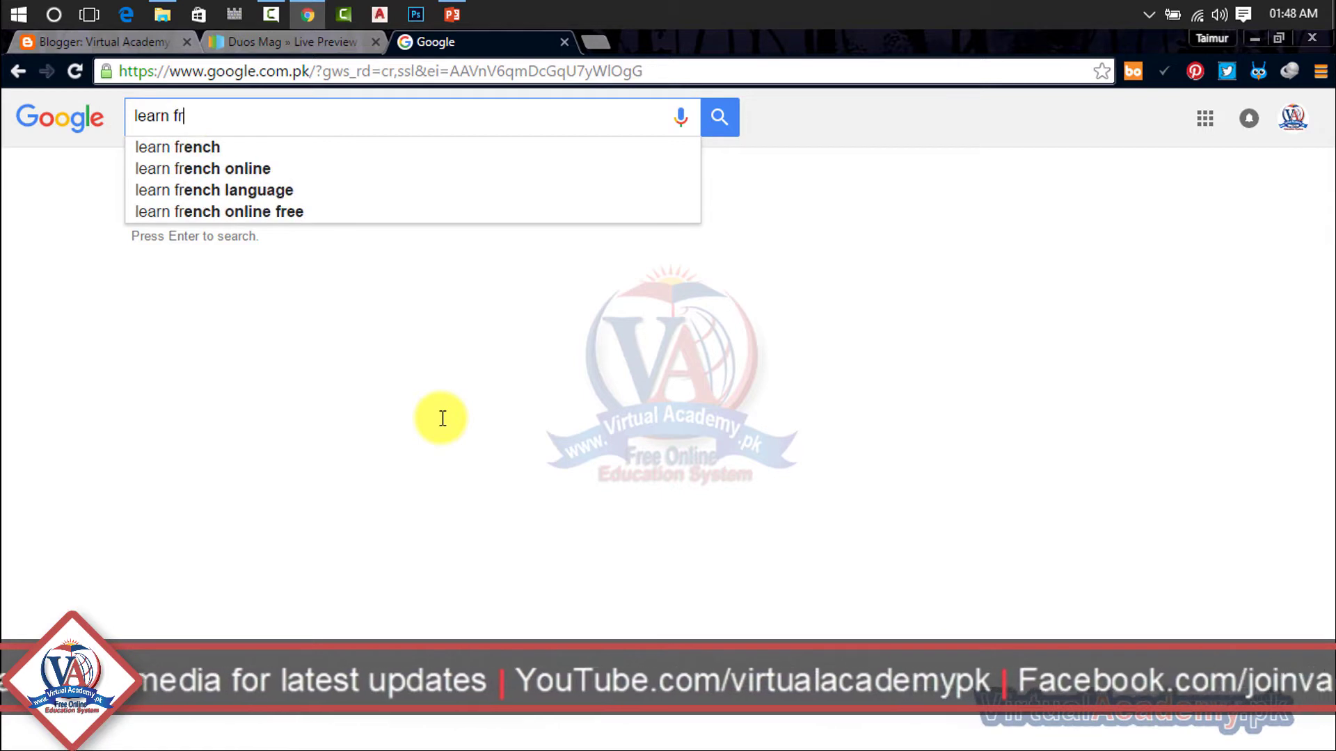
type("ee online blo")
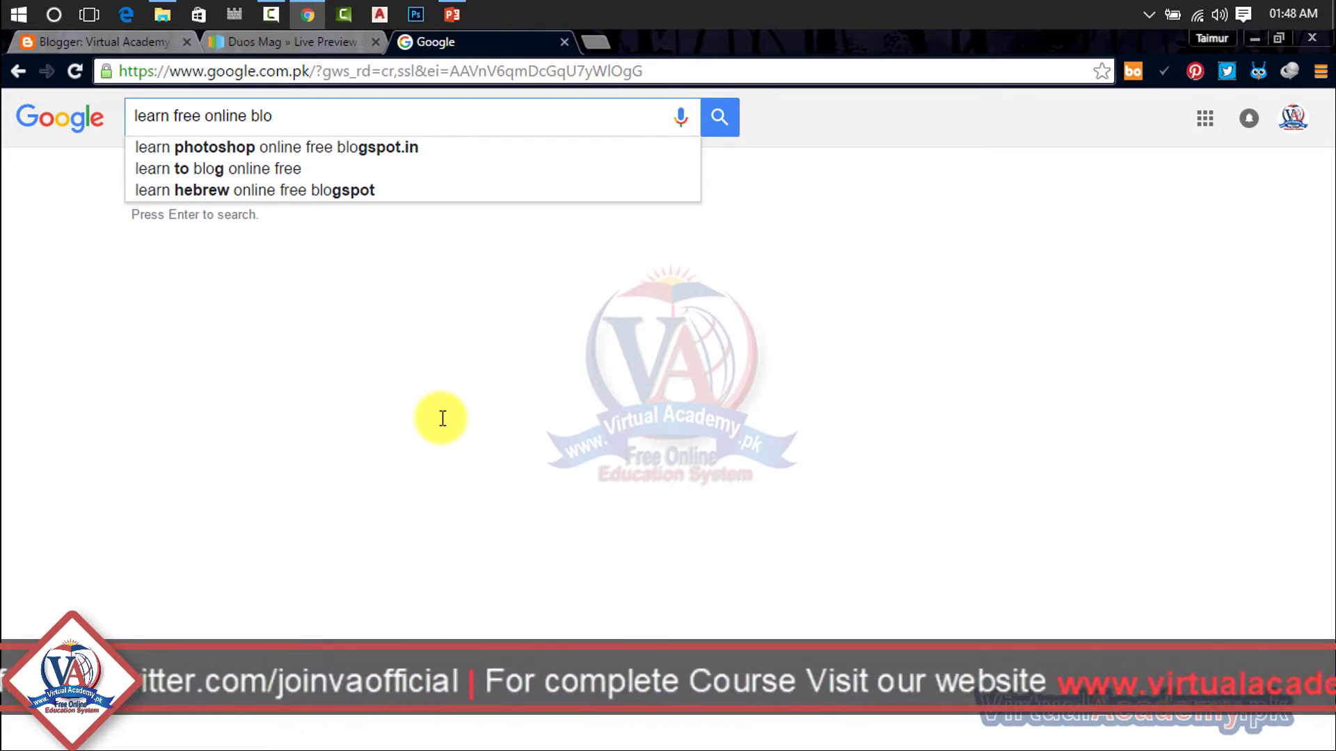
type("gger ")
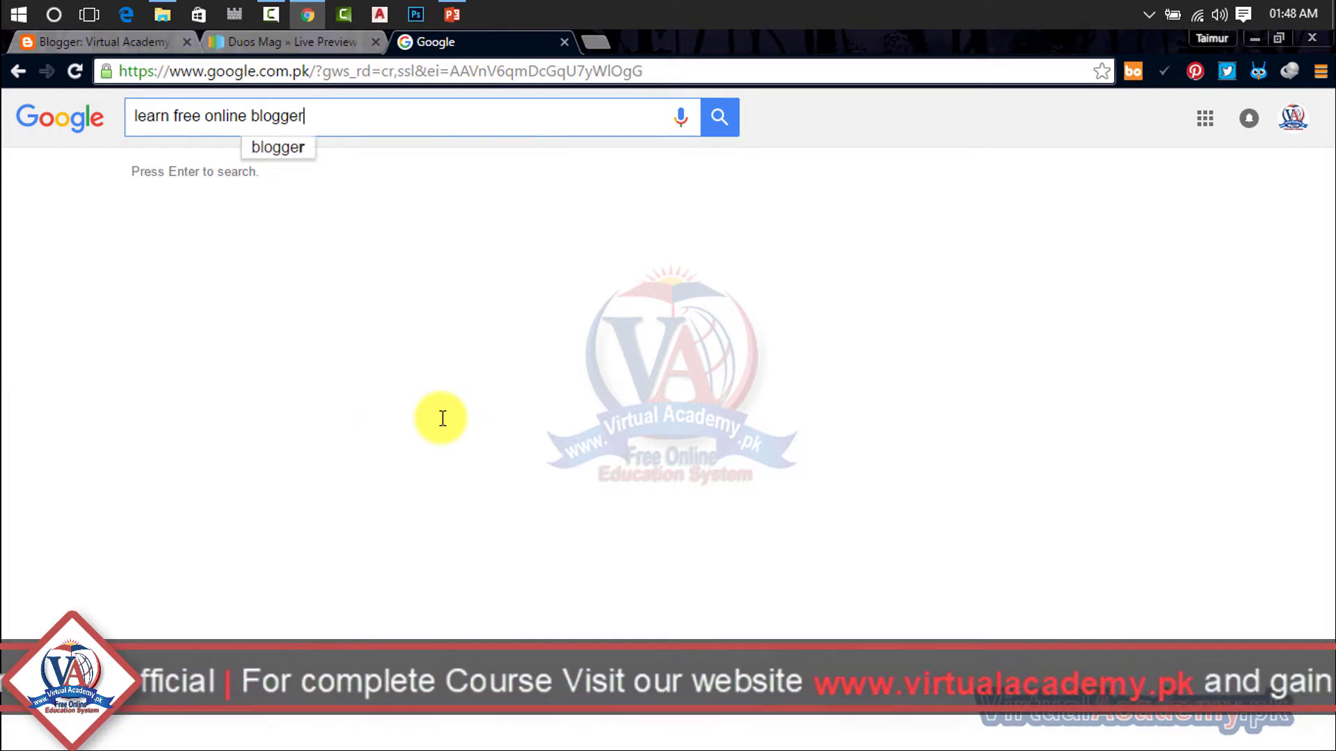
type("training")
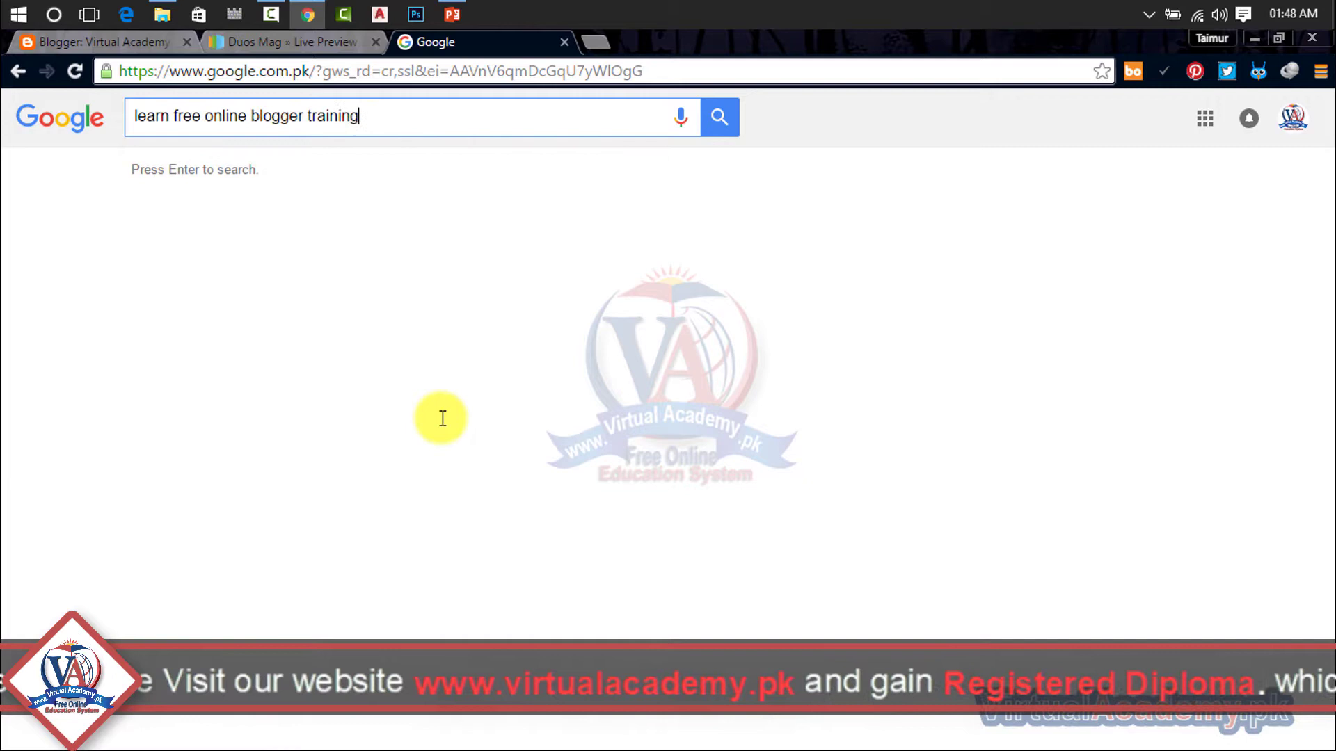
key("Return")
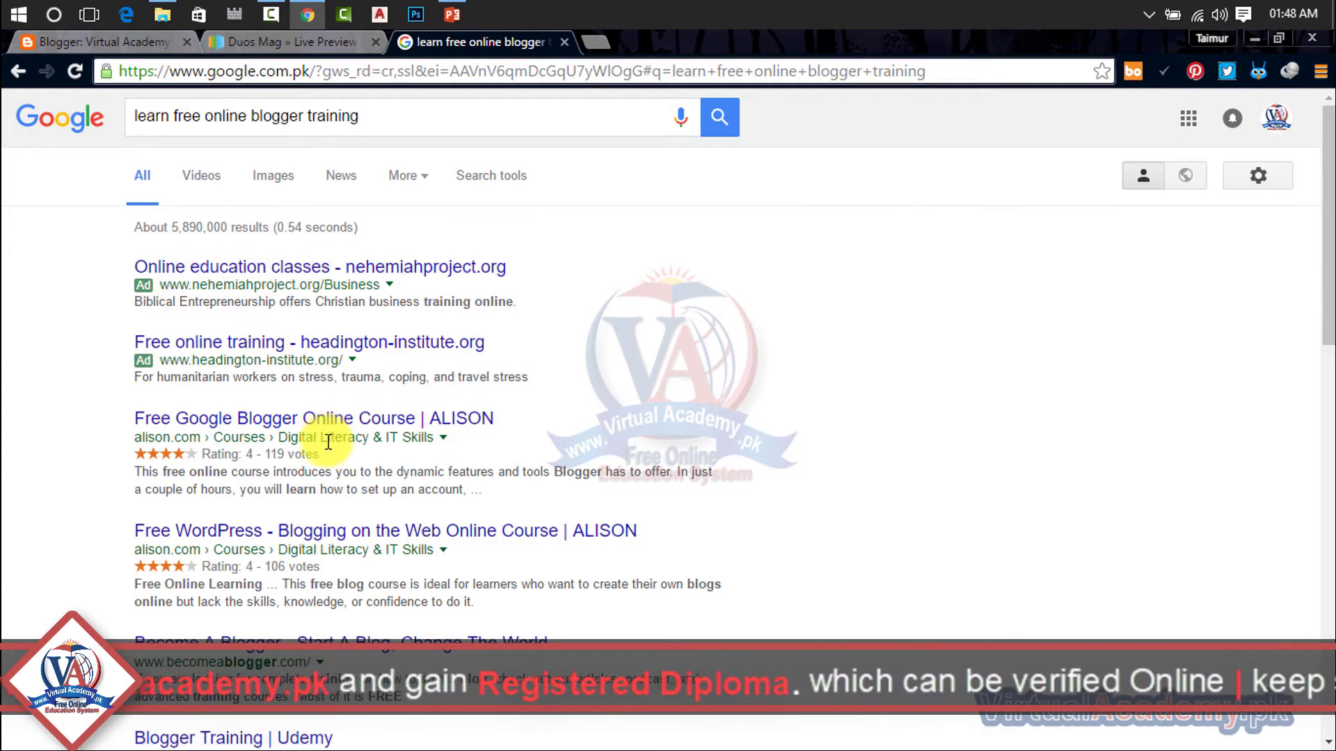
scroll(300, 438, "down", 1)
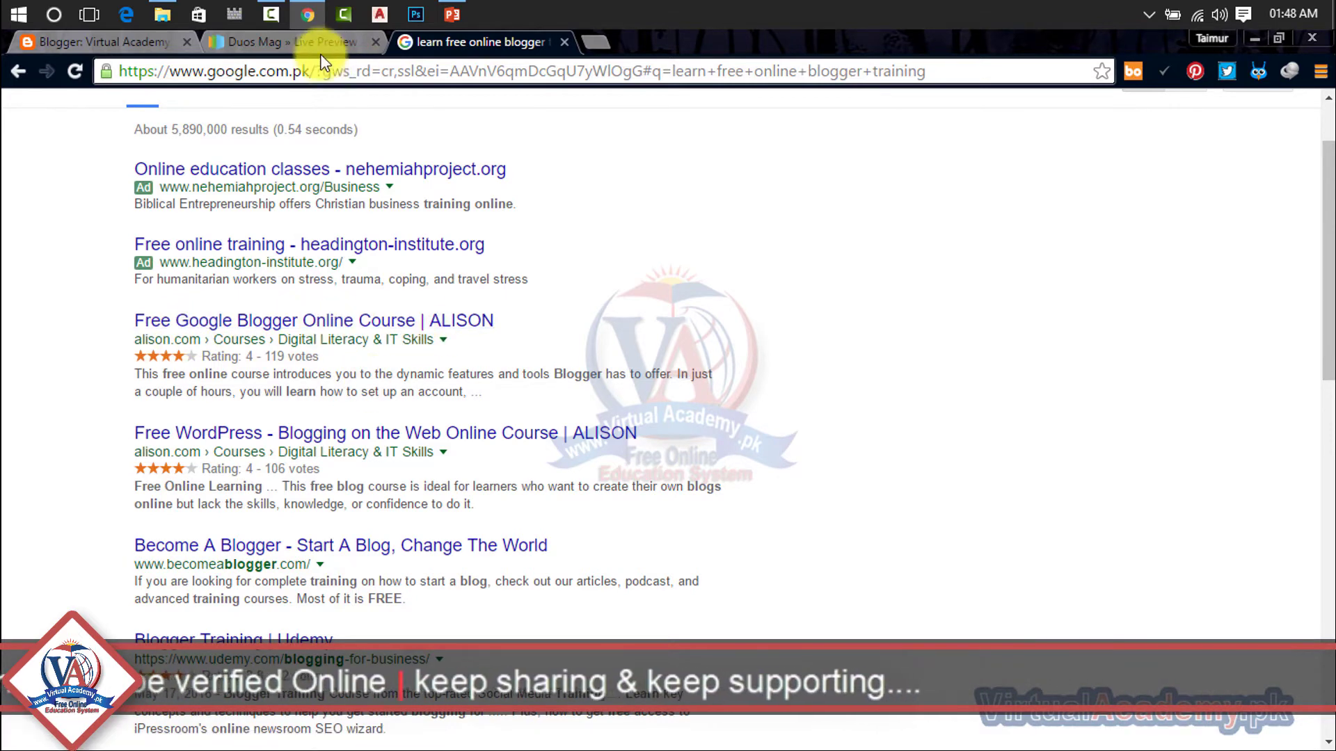
- Return to the post editor, shorten the post title to "Free online Blogger training", and place the cursor in the empty body
left_click(221, 44)
left_click(167, 42)
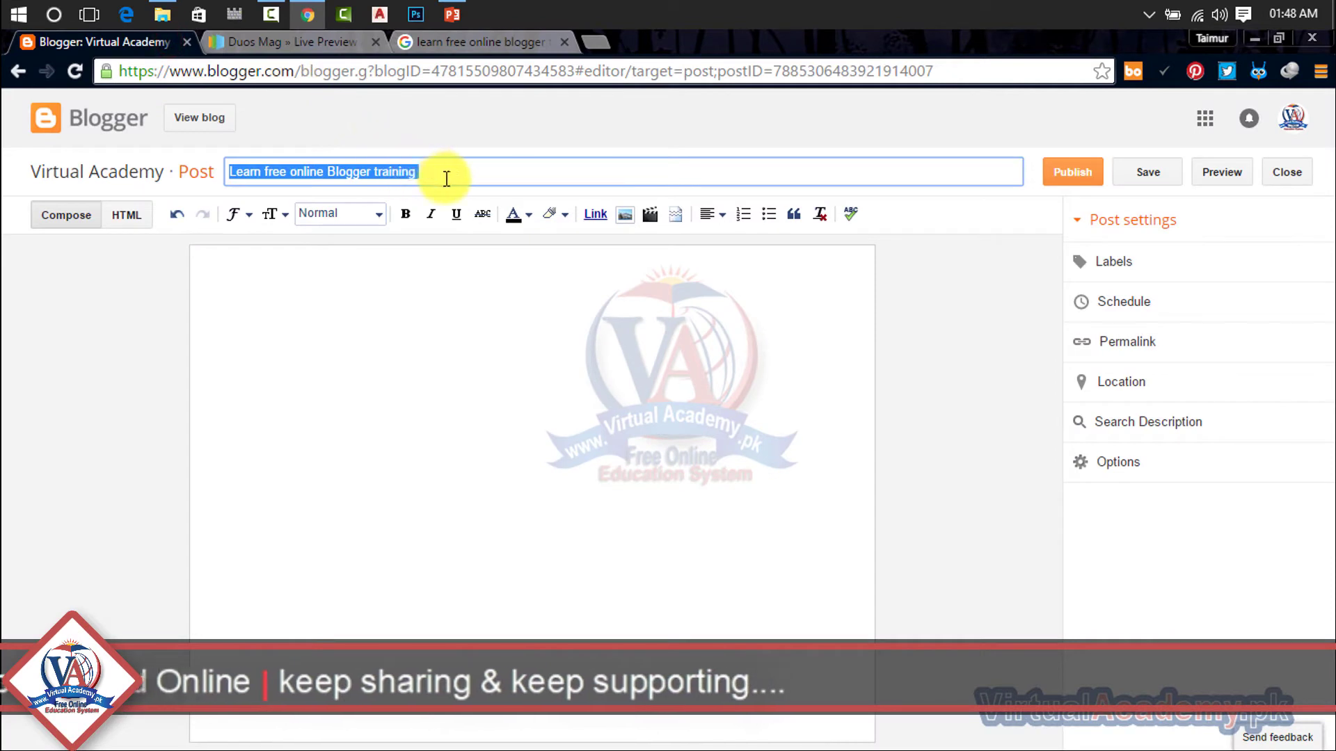
left_click_drag(441, 176, 187, 186)
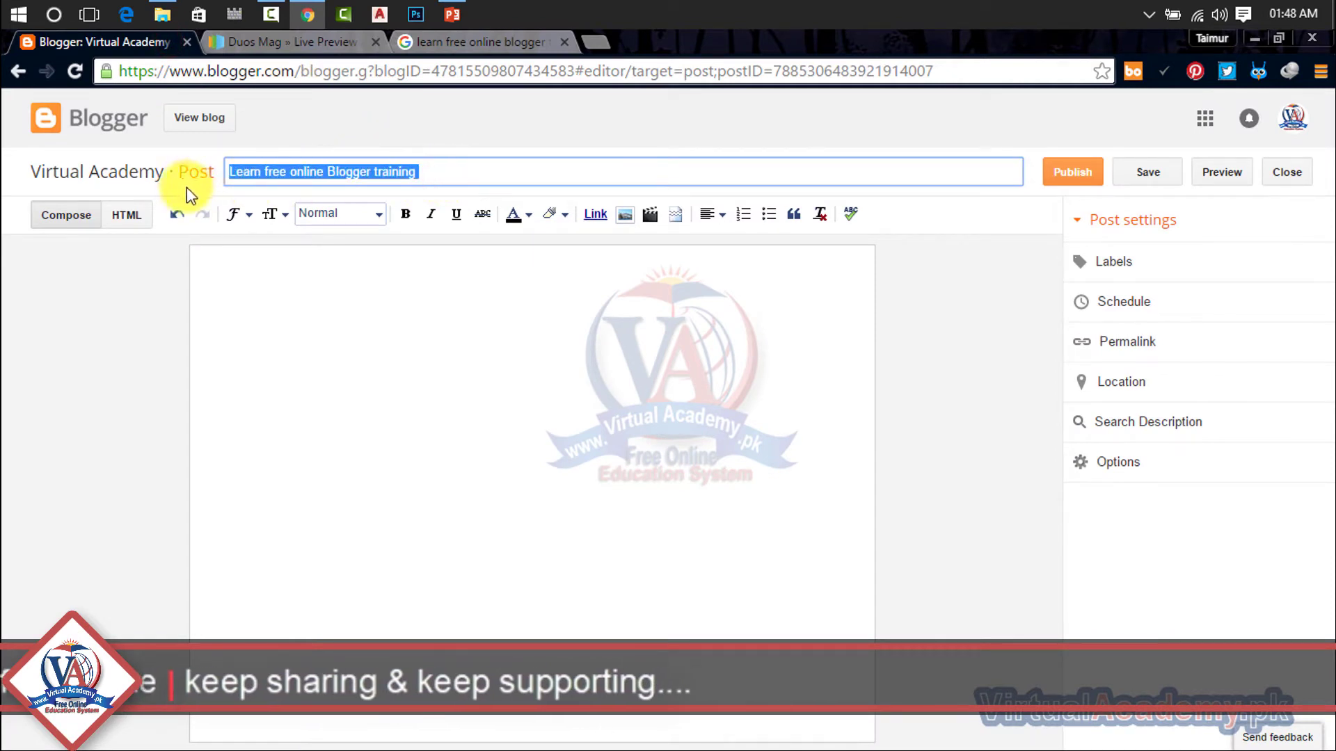
left_click(435, 179)
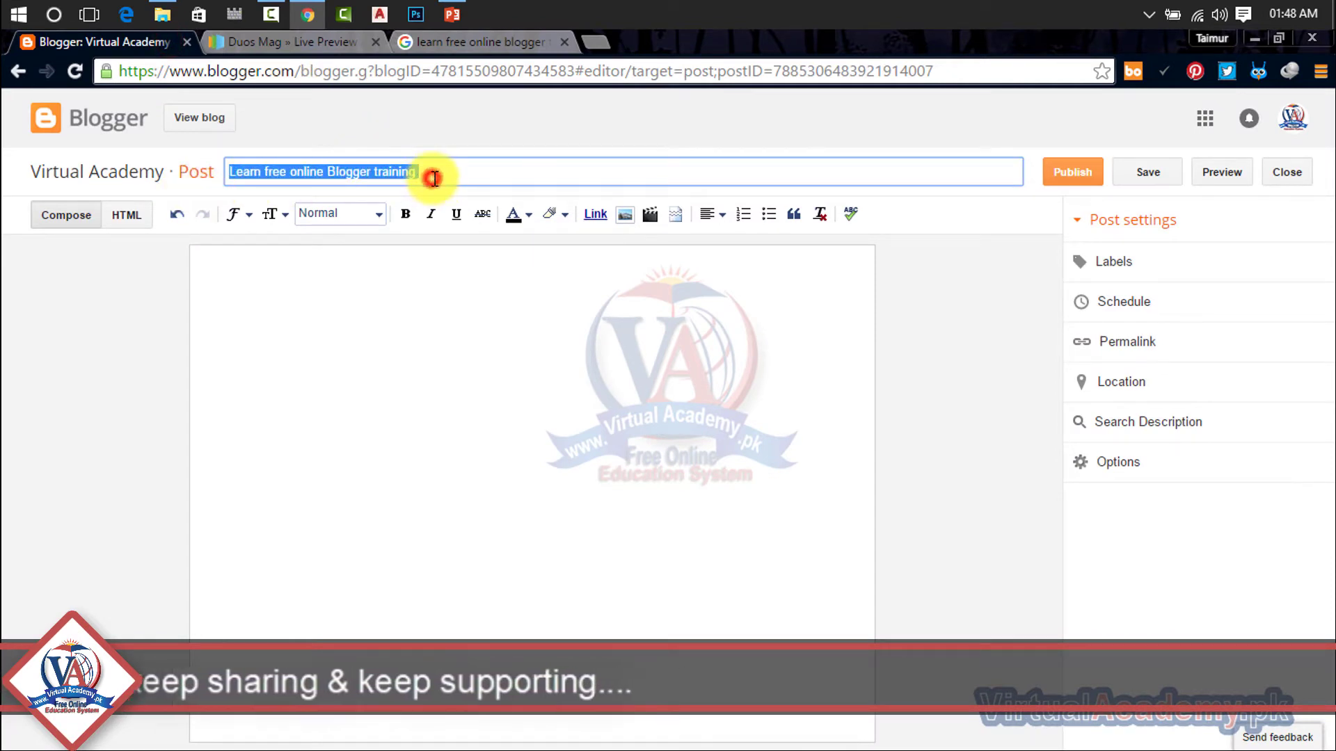
left_click(263, 178)
left_click_drag(266, 174, 207, 179)
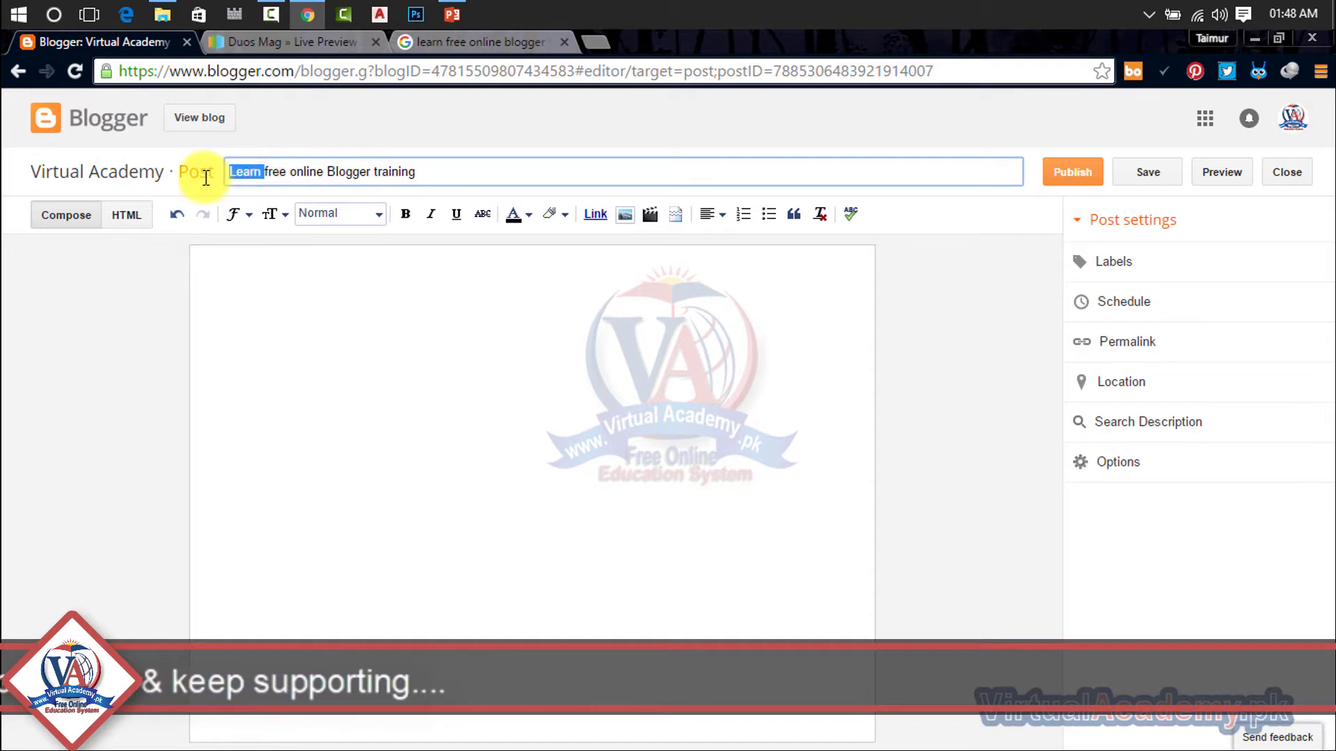
key("BackSpace")
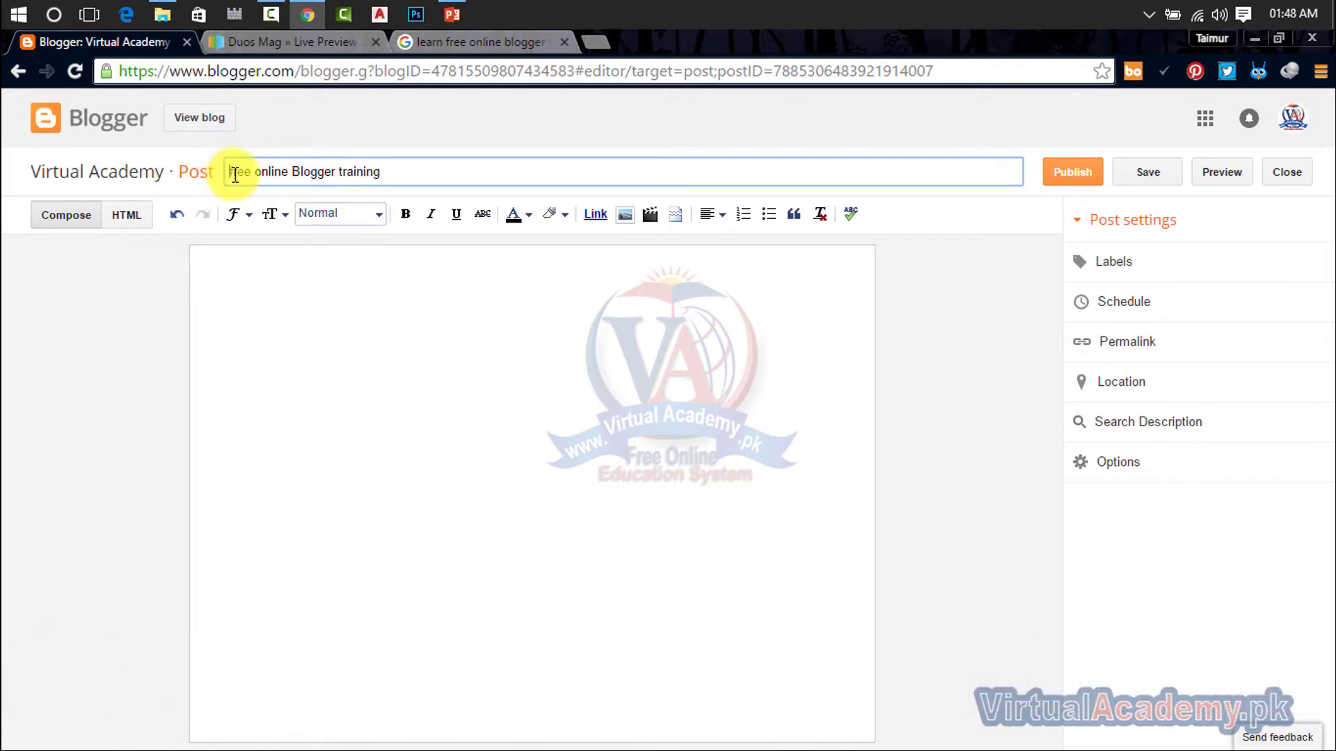
type("F")
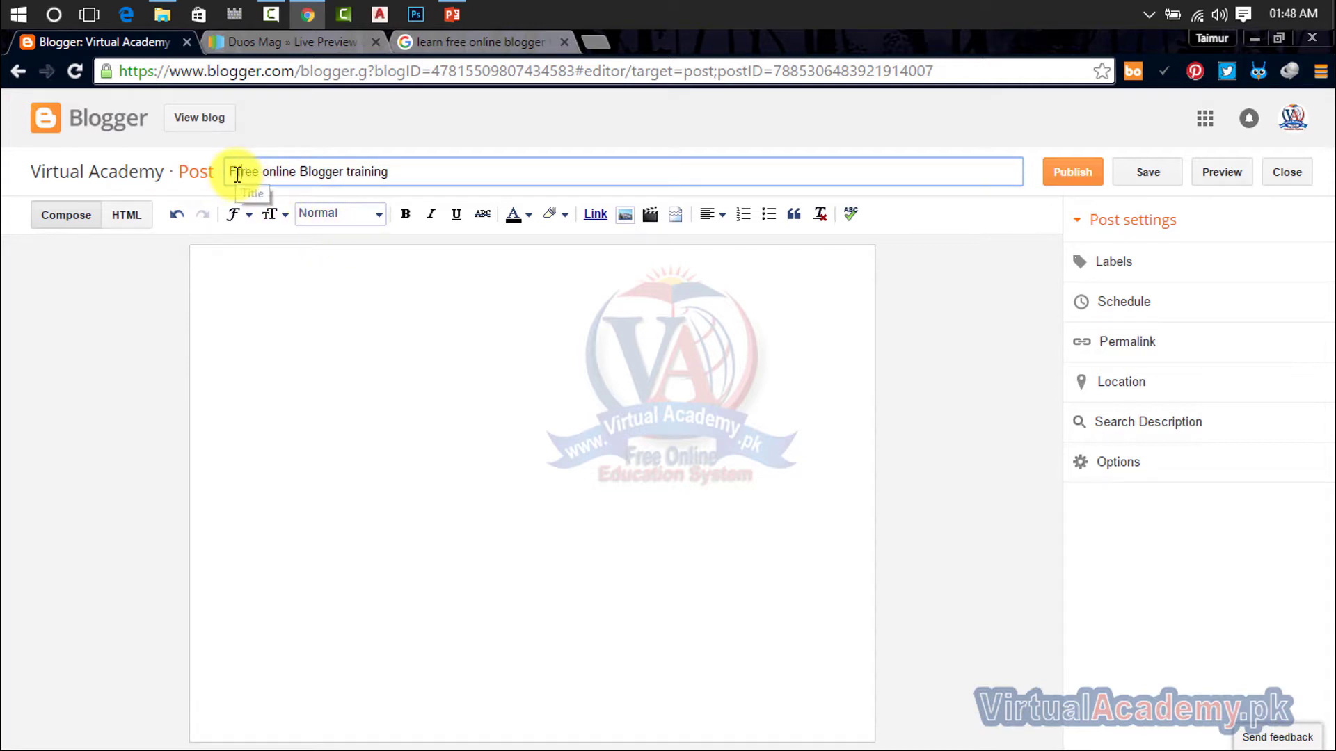
key("Delete")
left_click(341, 307)
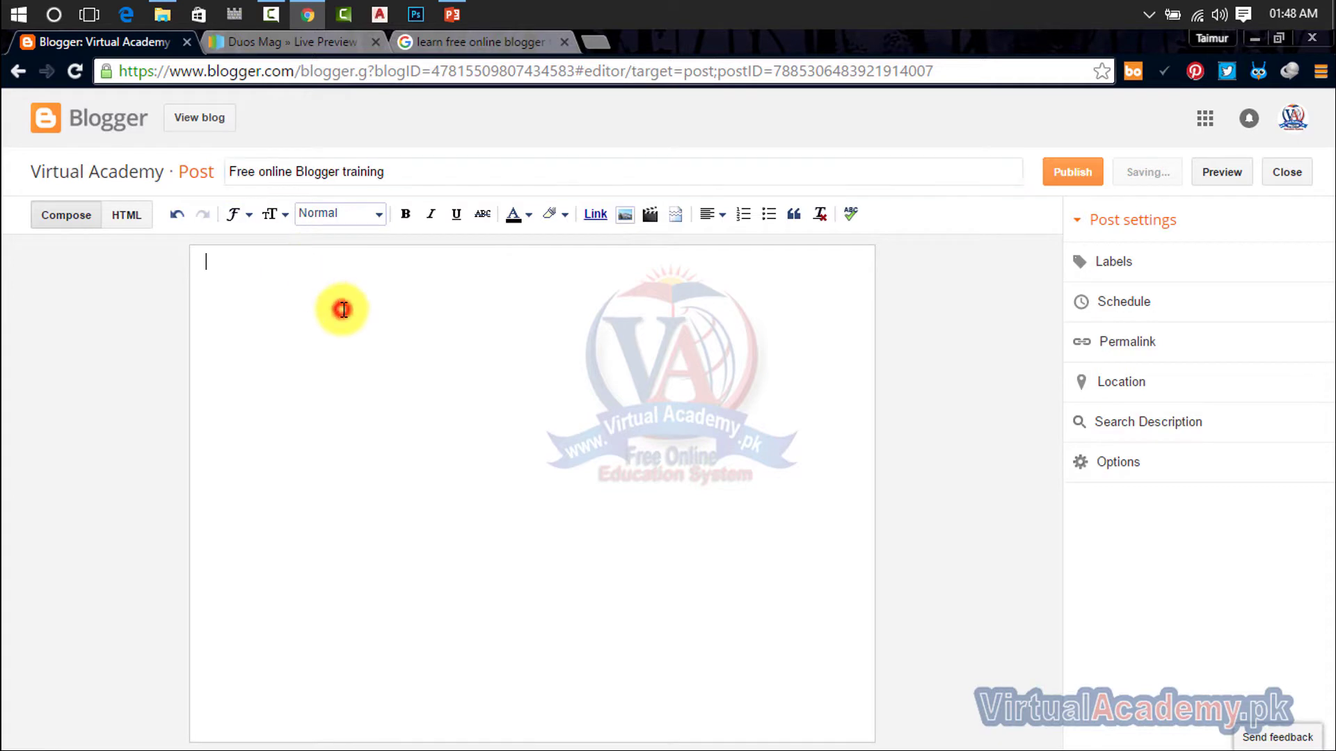
left_click(385, 179)
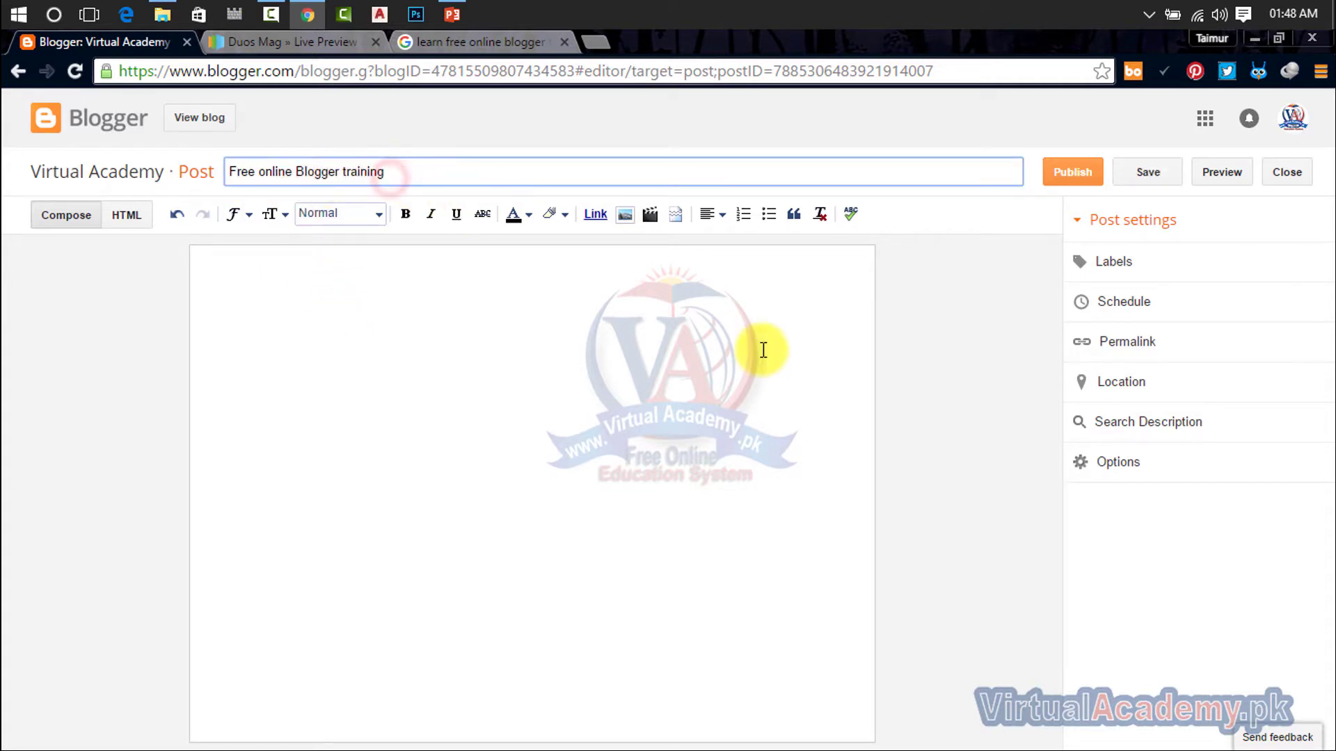
left_click(437, 284)
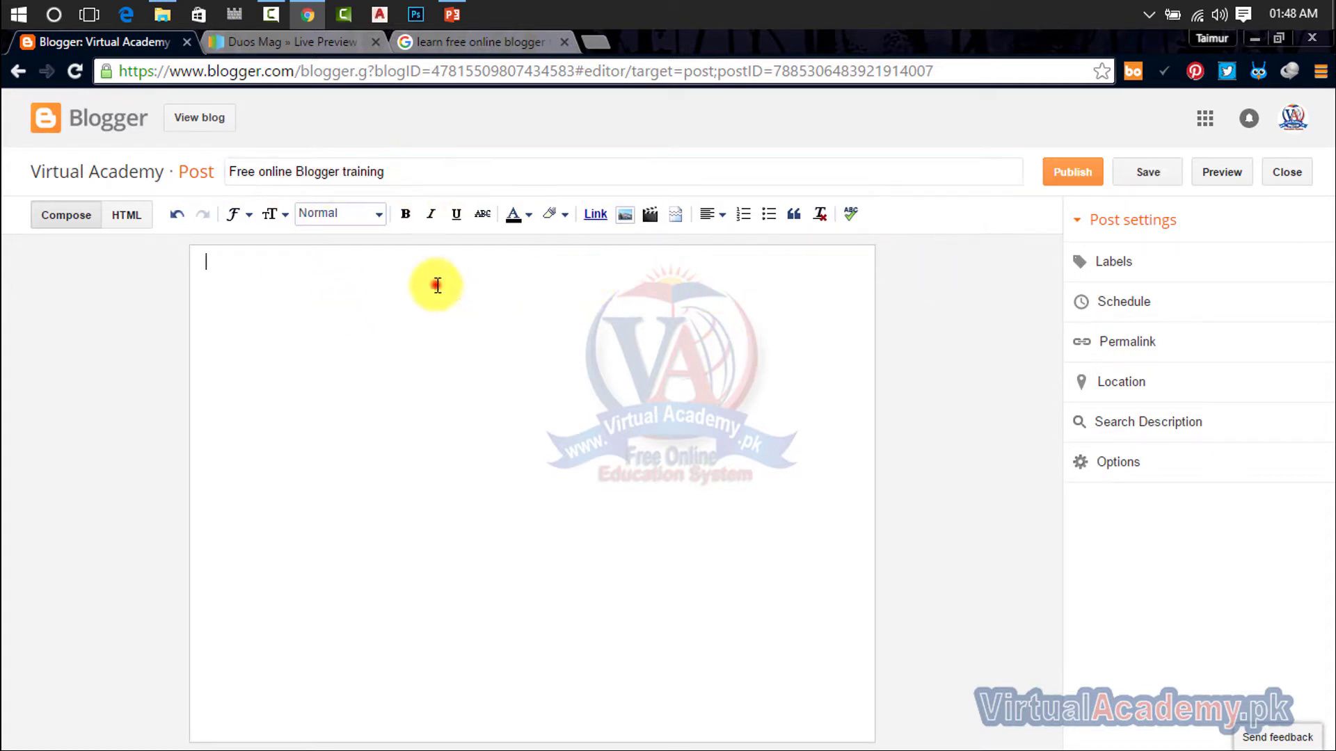
- Open the About page of virtualacademy.pk in a new browser tab
left_click(595, 43)
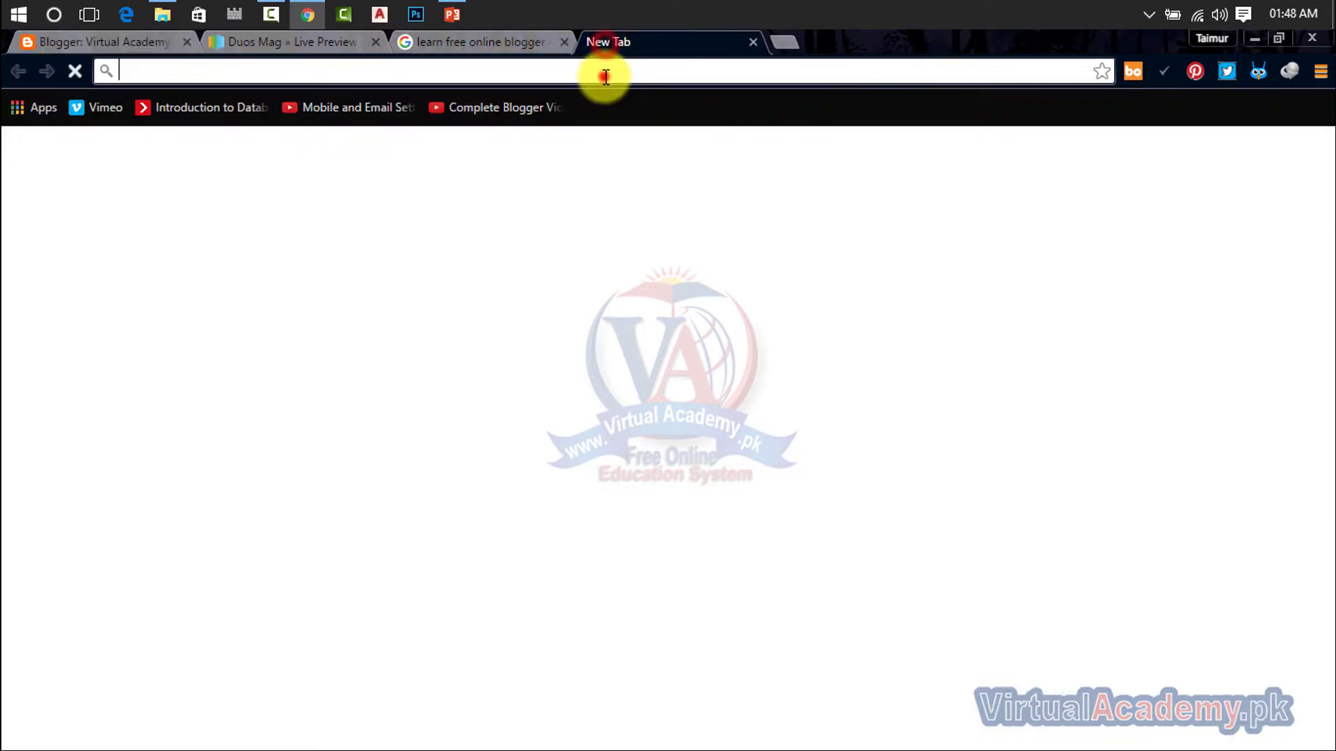
type("virtualacademy.pk")
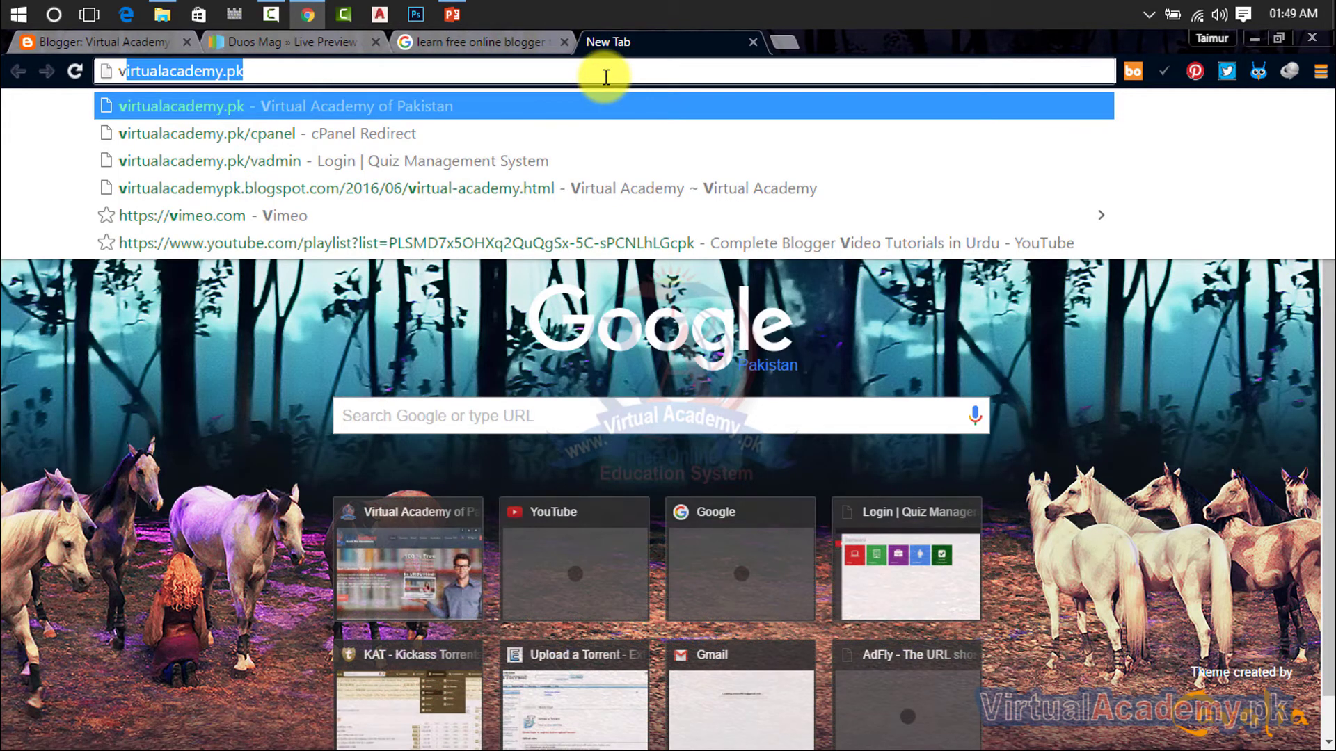
key("Return")
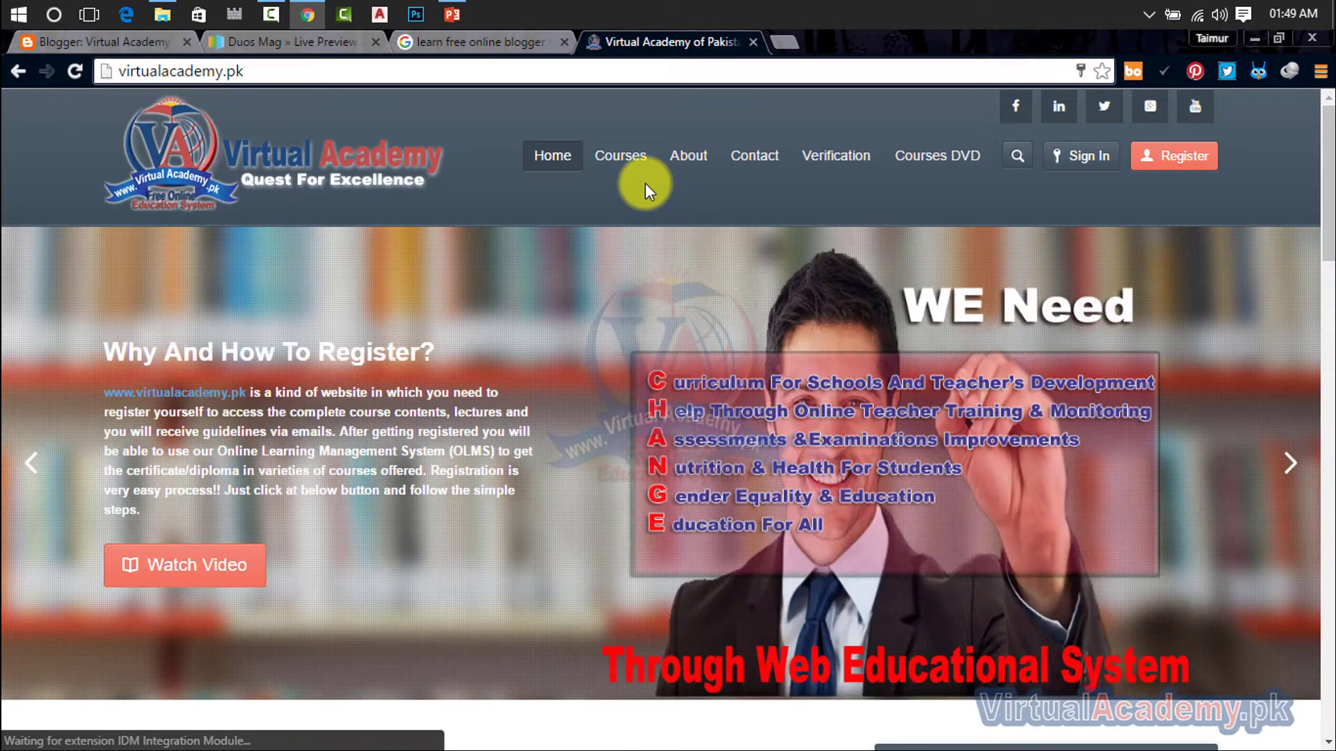
left_click(682, 167)
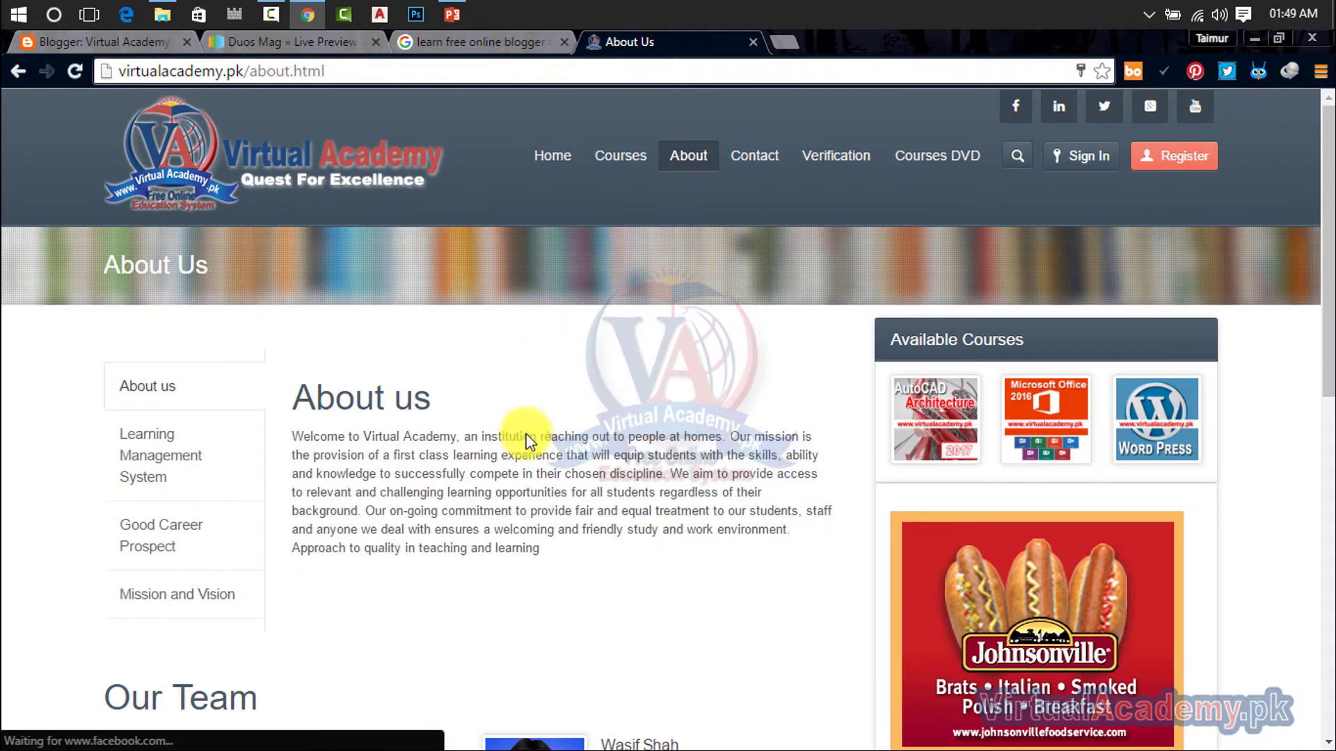
- Copy the whole "Welcome to Virtual Academy" paragraph from the About page and paste it into the body of the blog post
left_click_drag(560, 550, 293, 435)
key("ctrl+c")
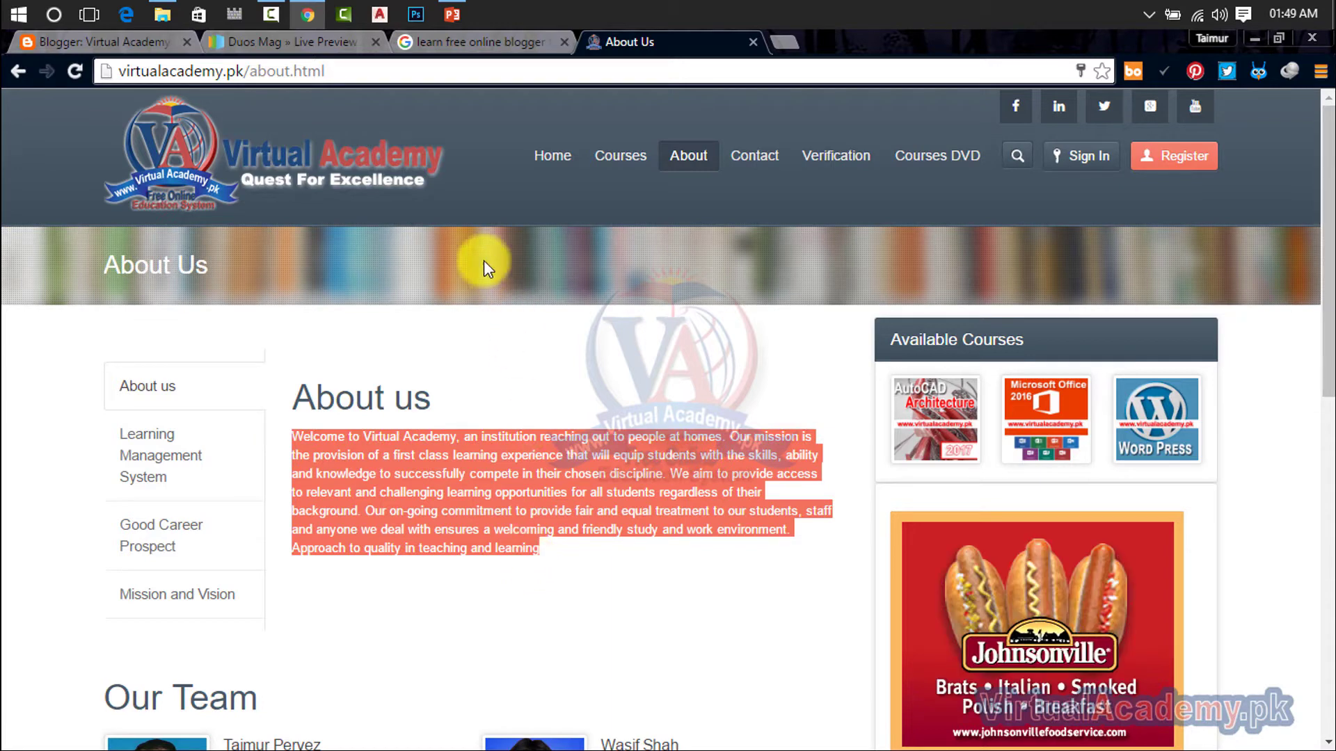
left_click(459, 42)
left_click(305, 42)
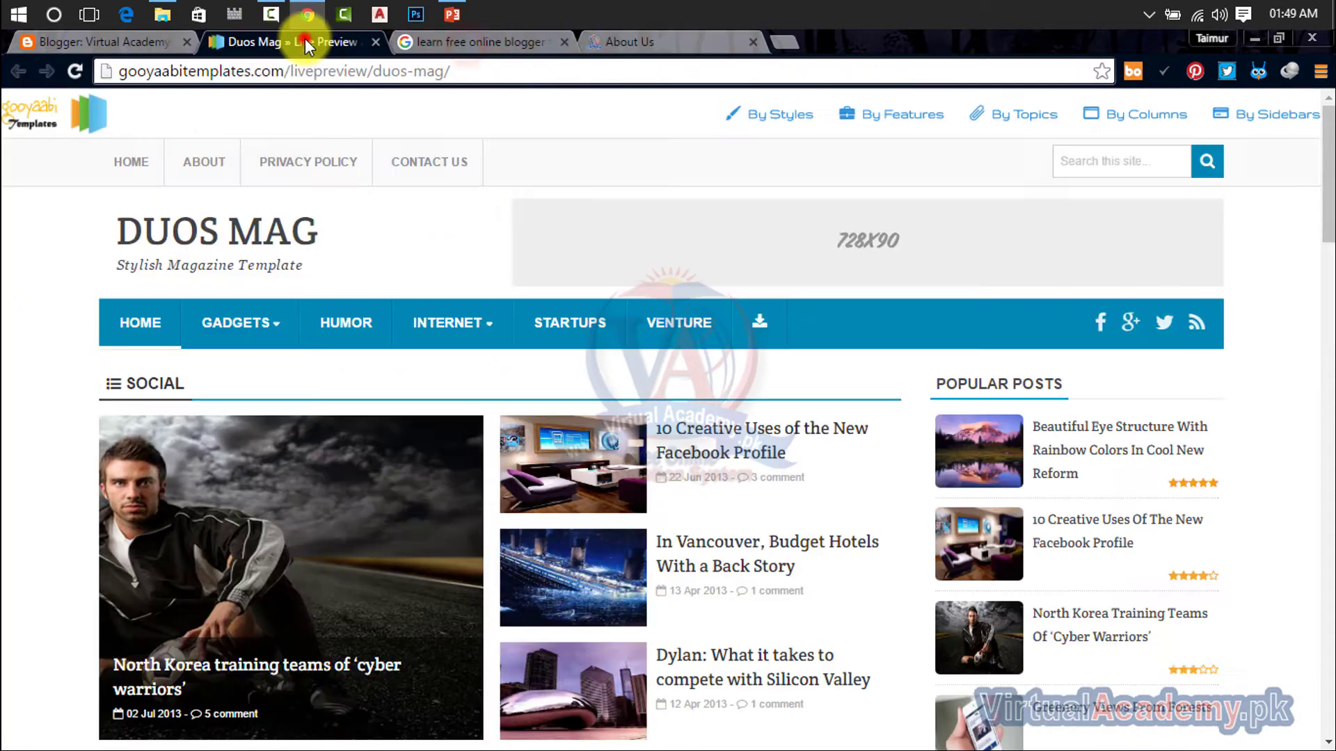
left_click(158, 41)
key("ctrl+v")
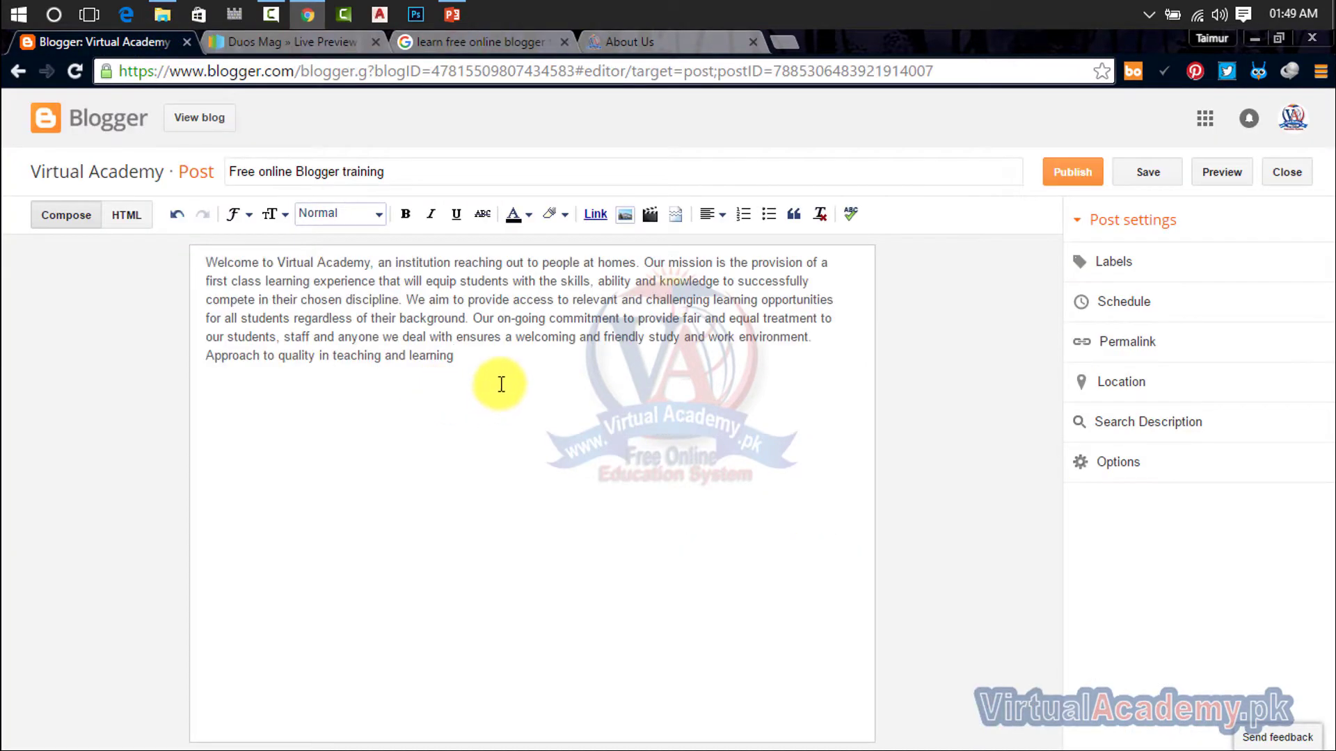
left_click_drag(499, 382, 185, 257)
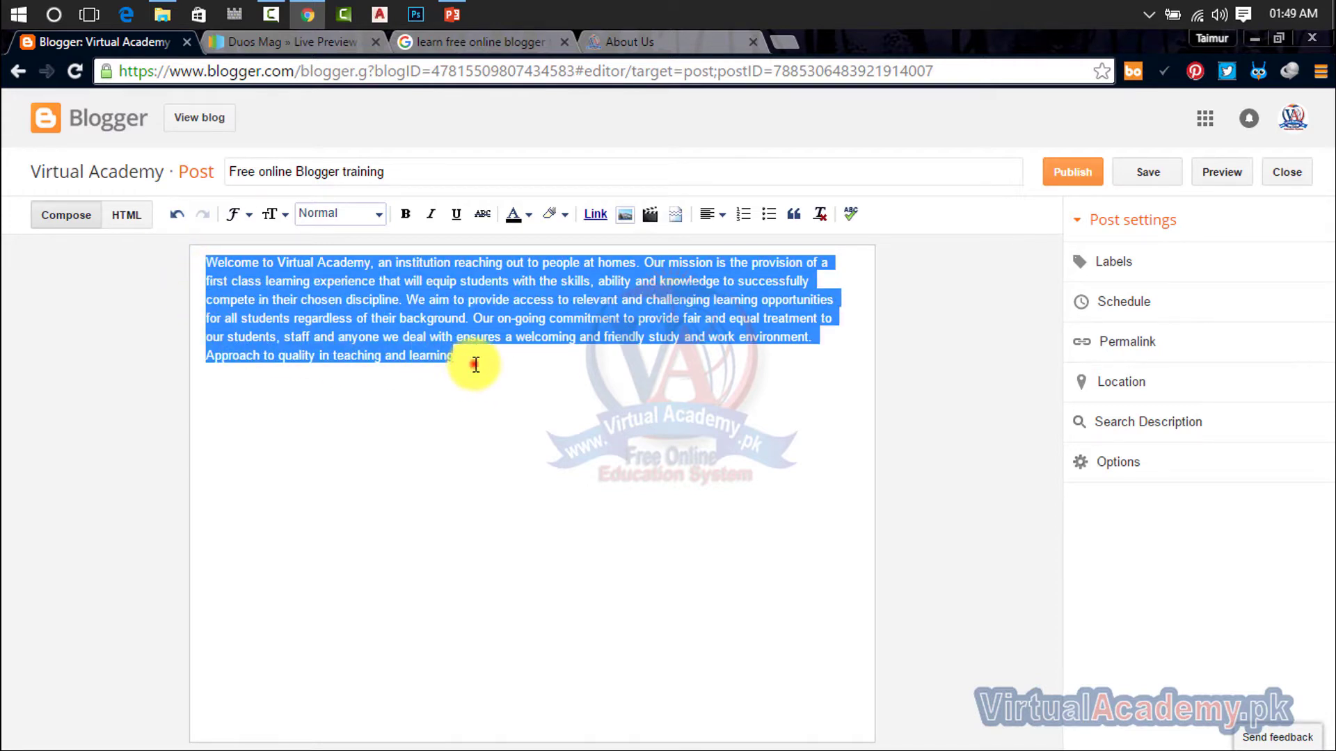
left_click_drag(462, 367, 178, 262)
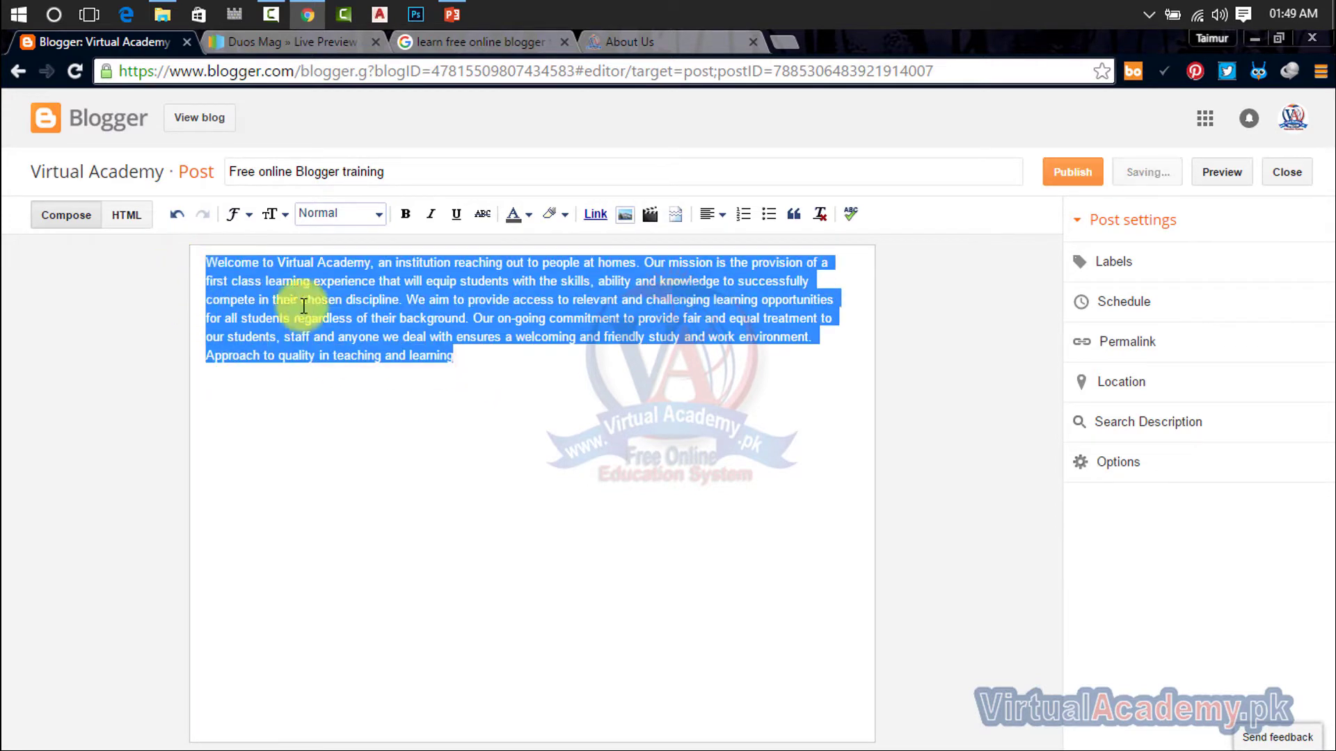
left_click(475, 362)
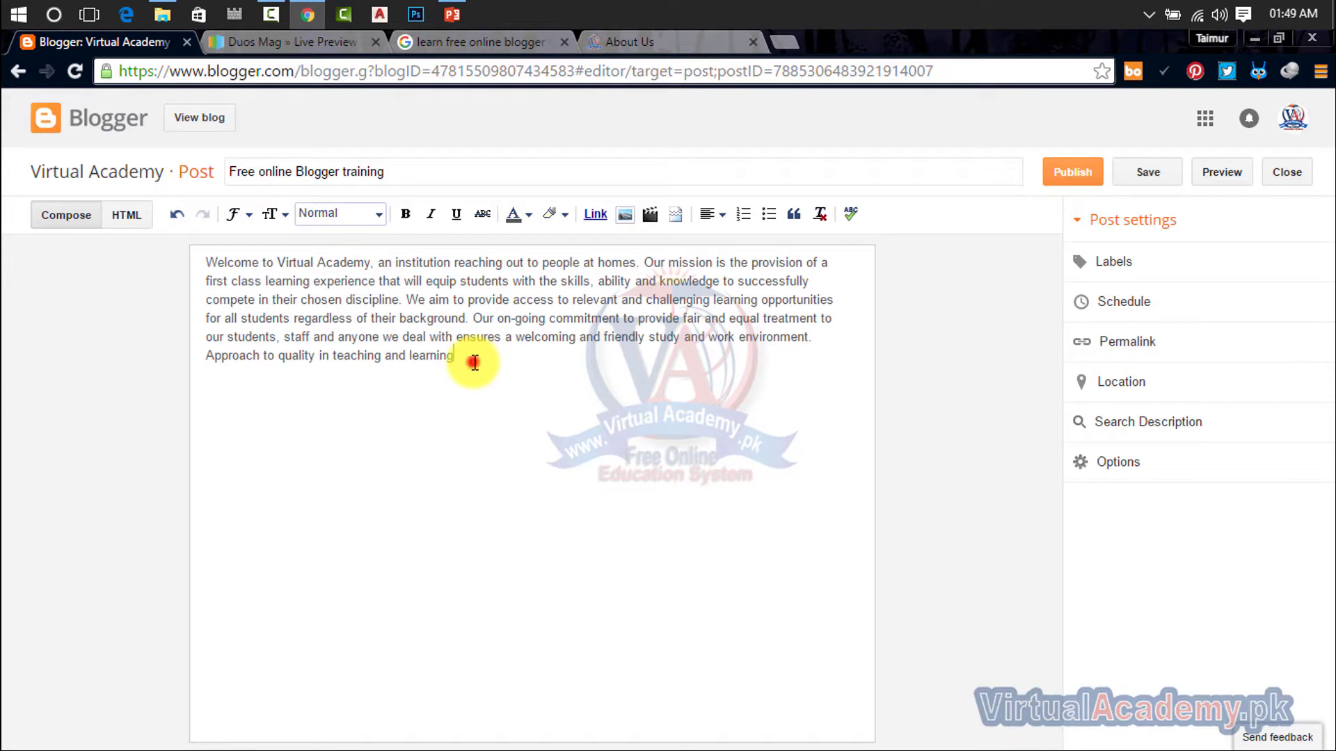
left_click_drag(470, 362, 216, 263)
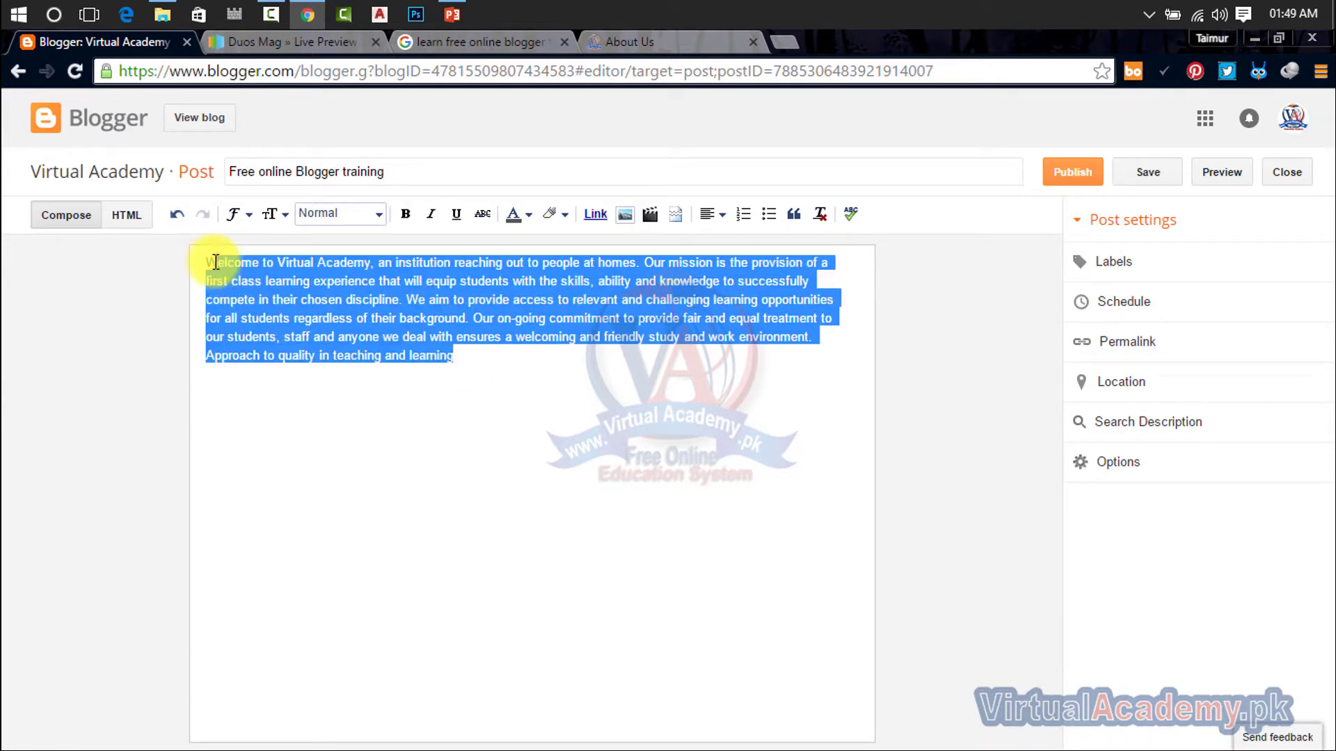
left_click(553, 366)
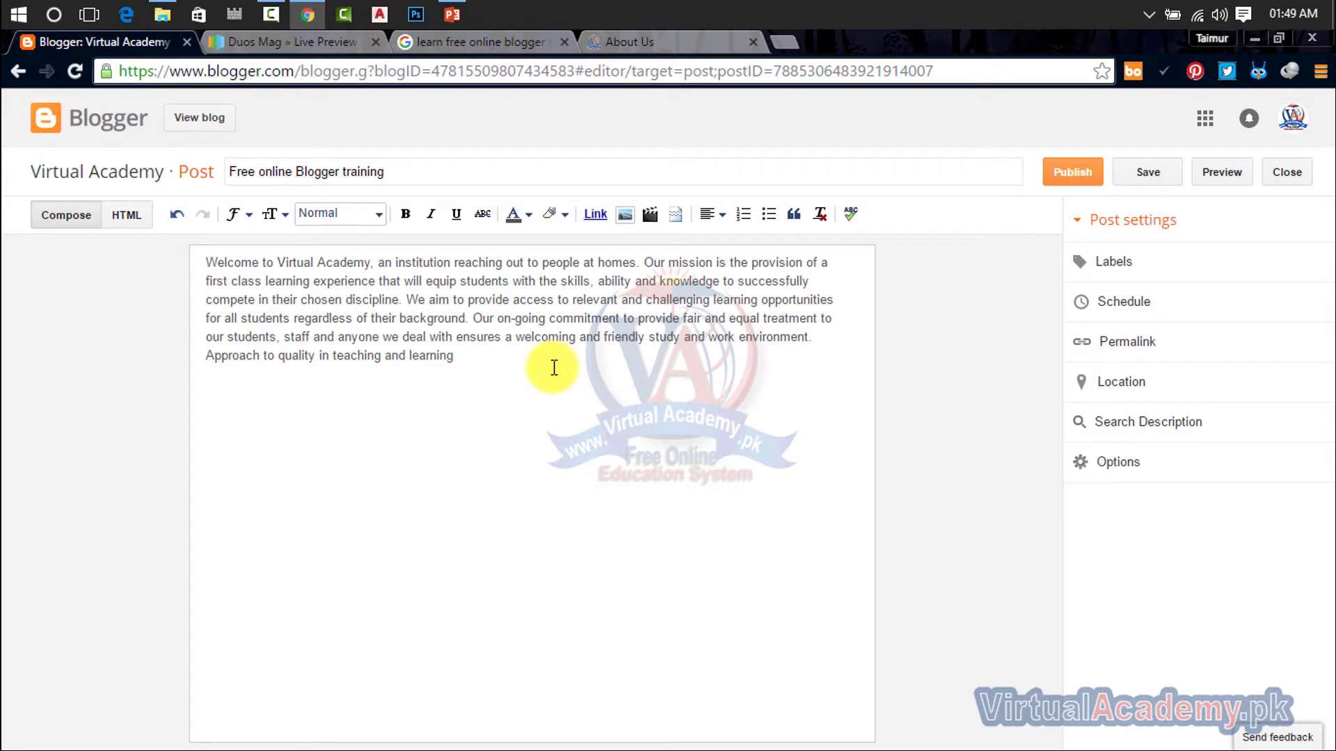
left_click(551, 367)
left_click_drag(236, 279, 207, 261)
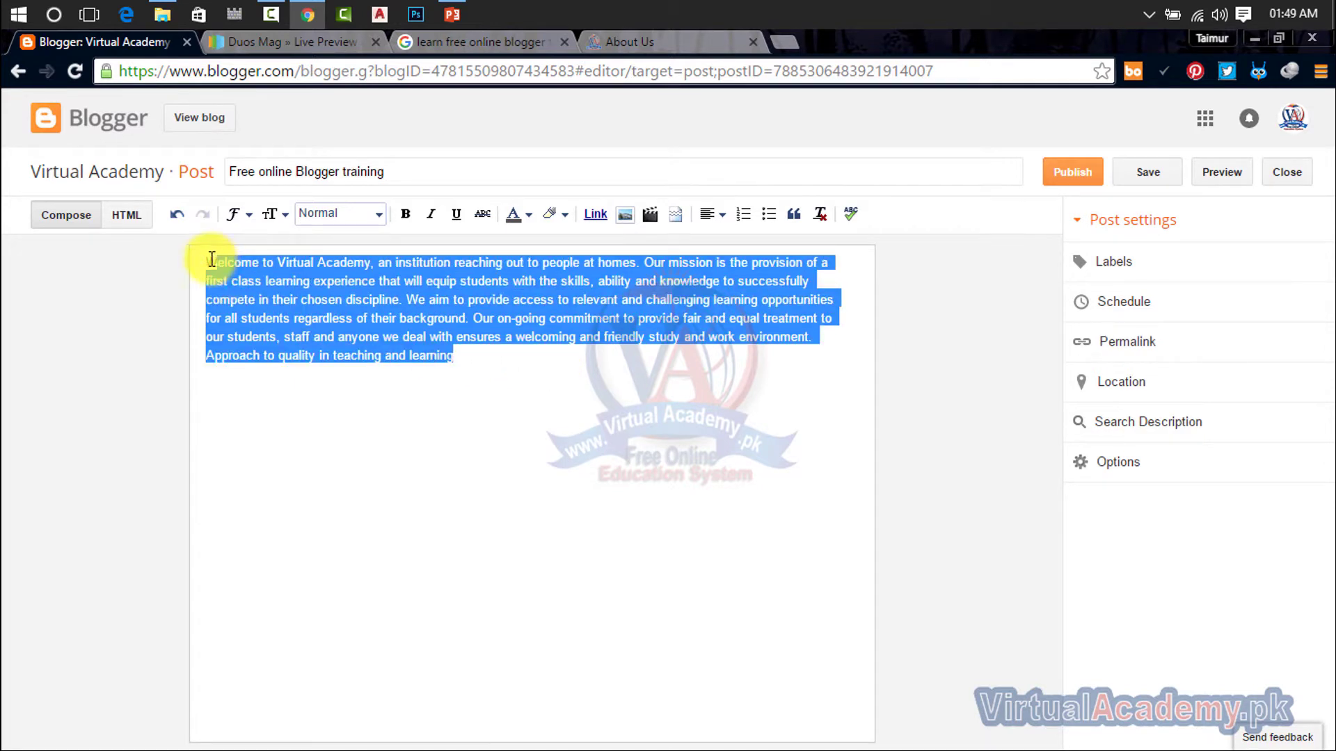
left_click(524, 373)
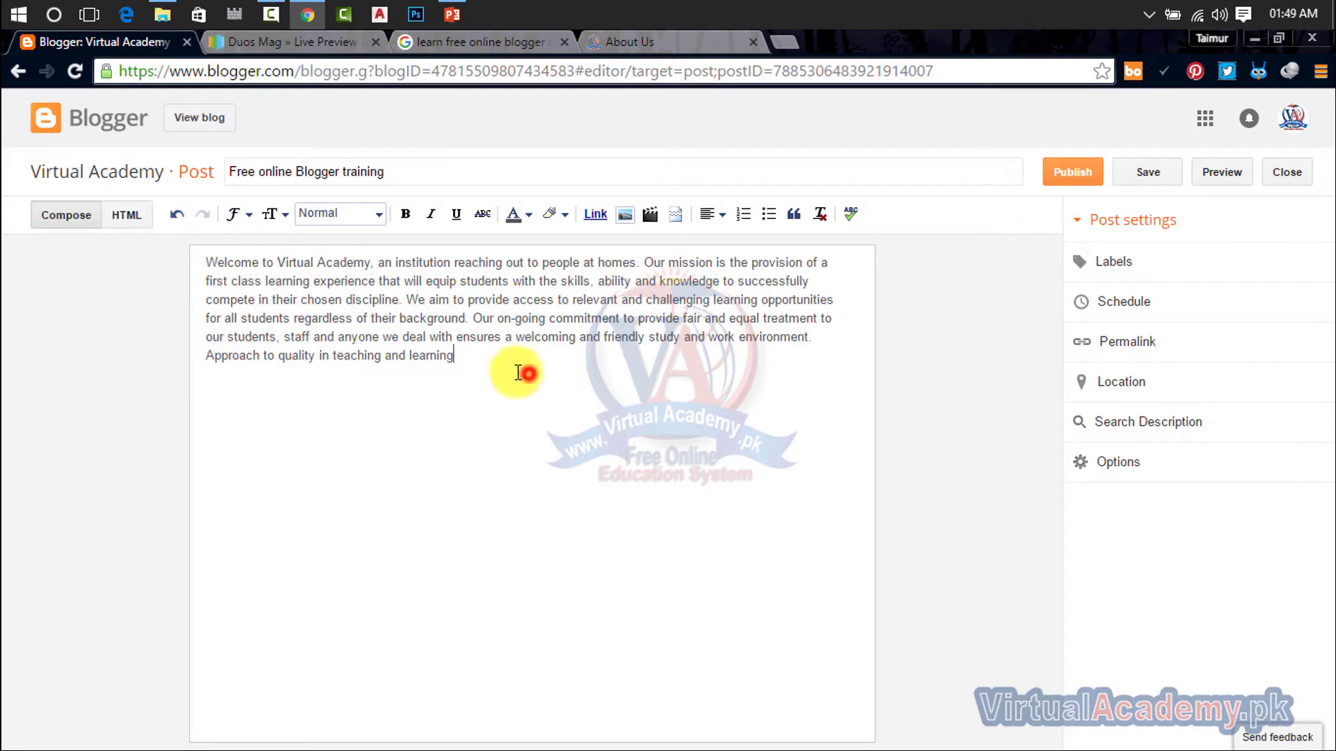
left_click_drag(498, 364, 208, 261)
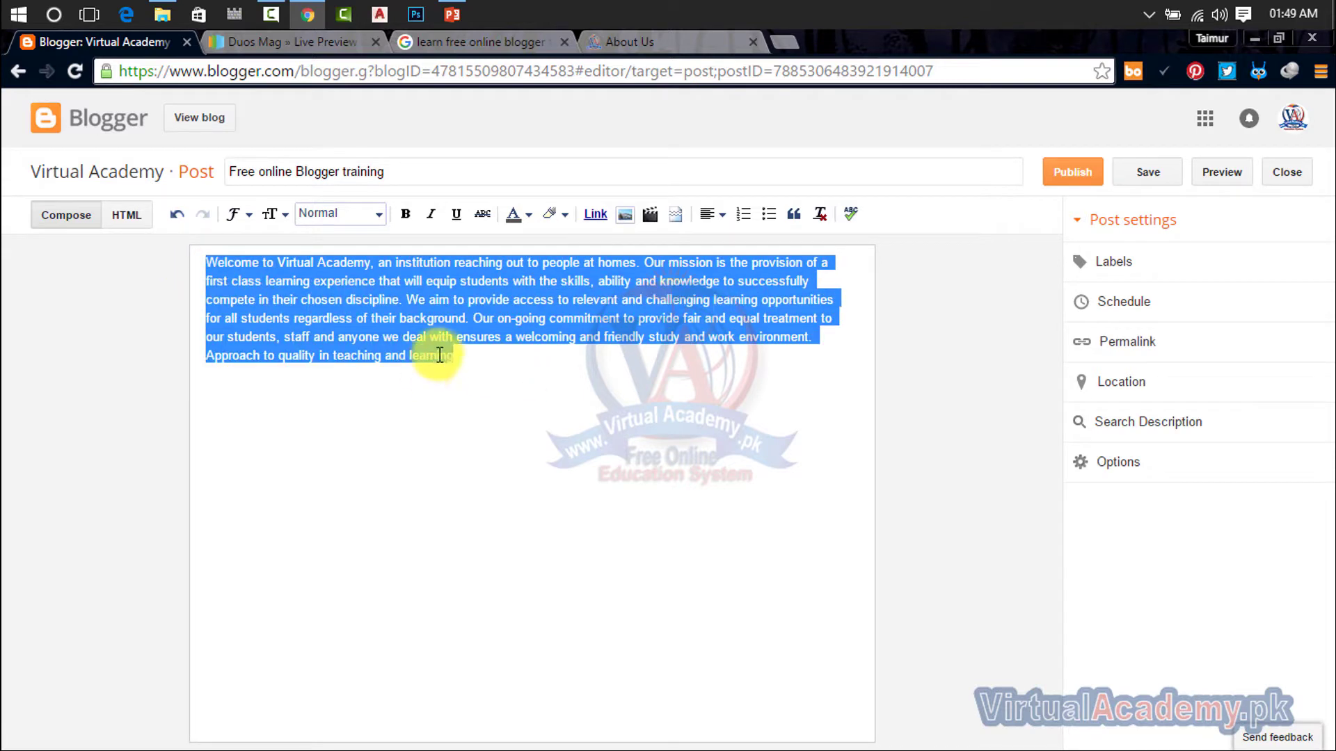
left_click(470, 358)
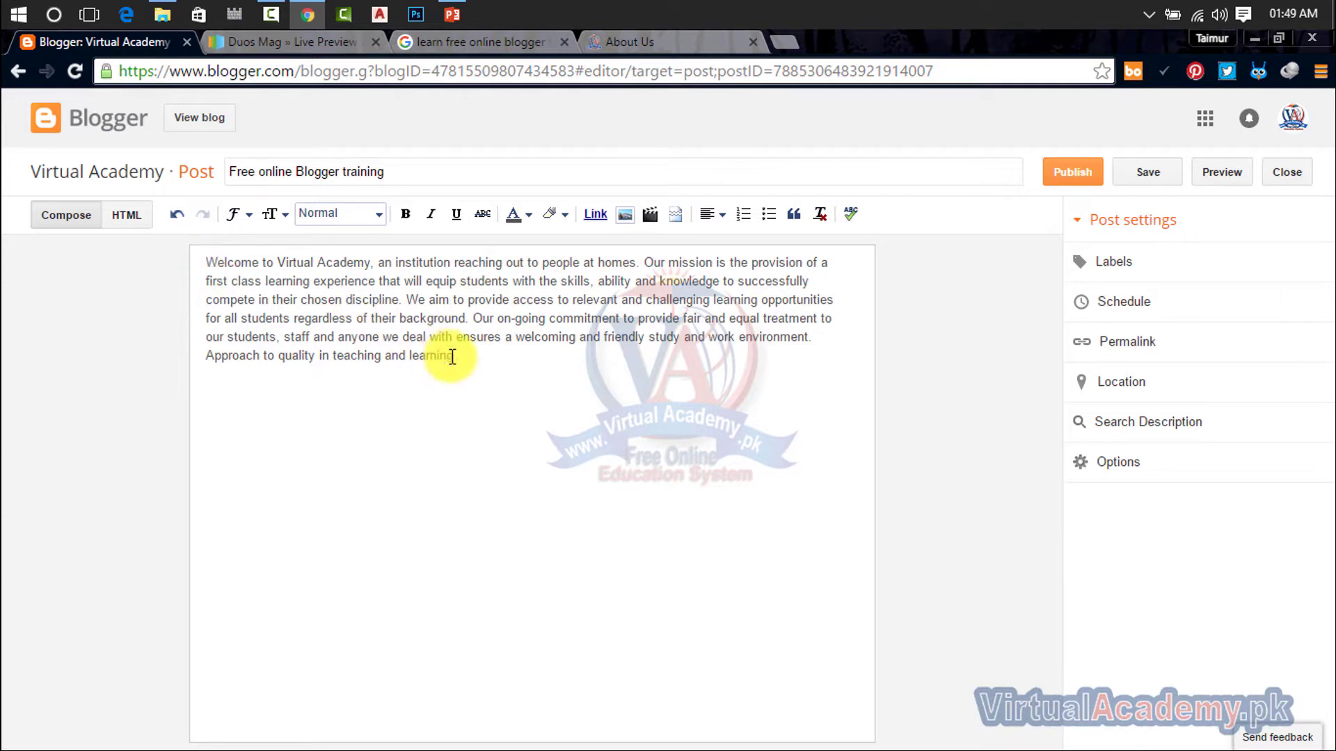
left_click_drag(449, 359, 209, 263)
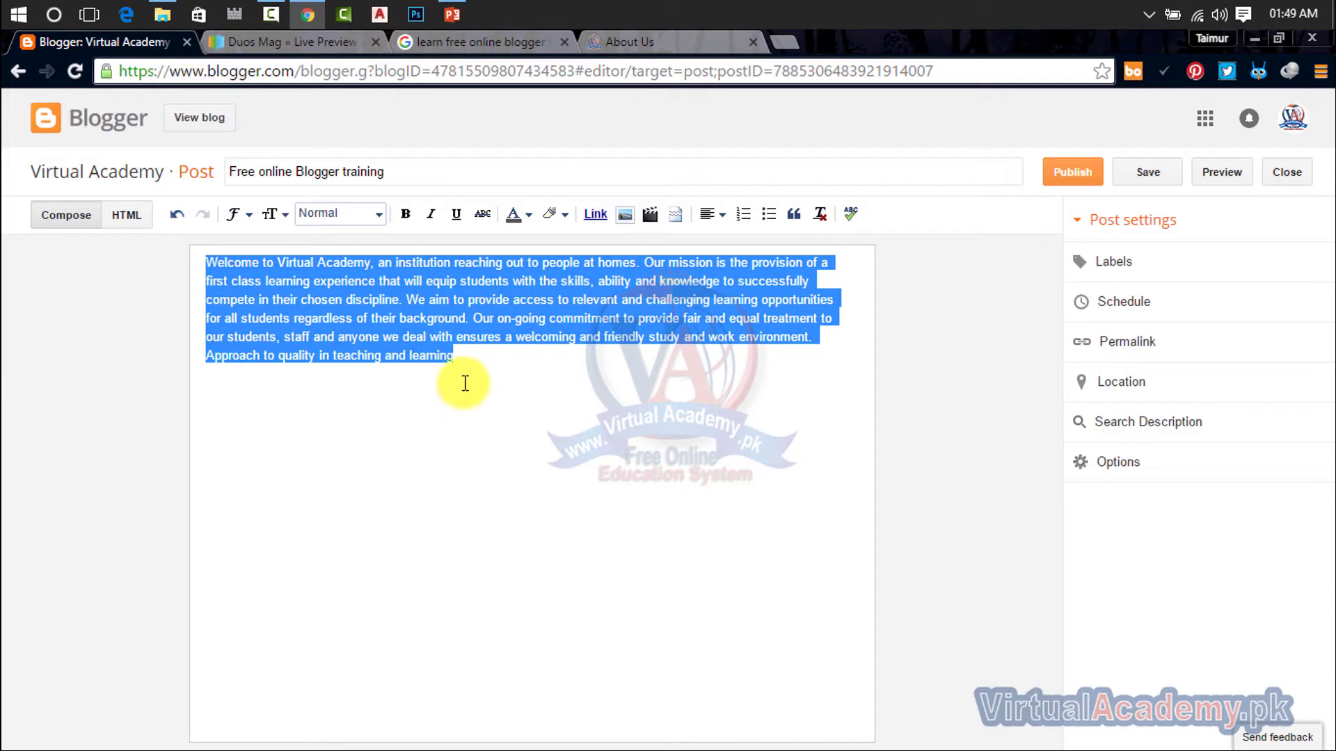
left_click(460, 362)
left_click_drag(450, 359, 211, 263)
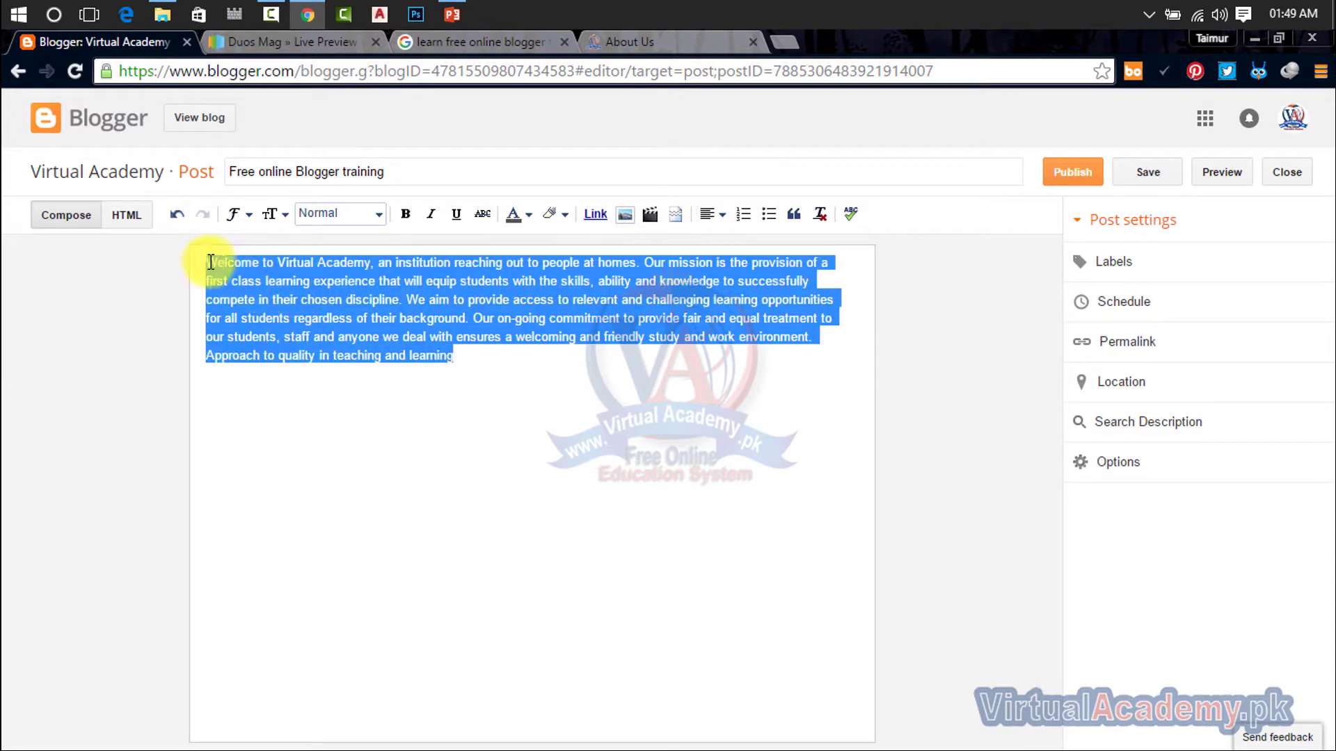
- End the last sentence of the post body with a period and save the post
left_click(463, 368)
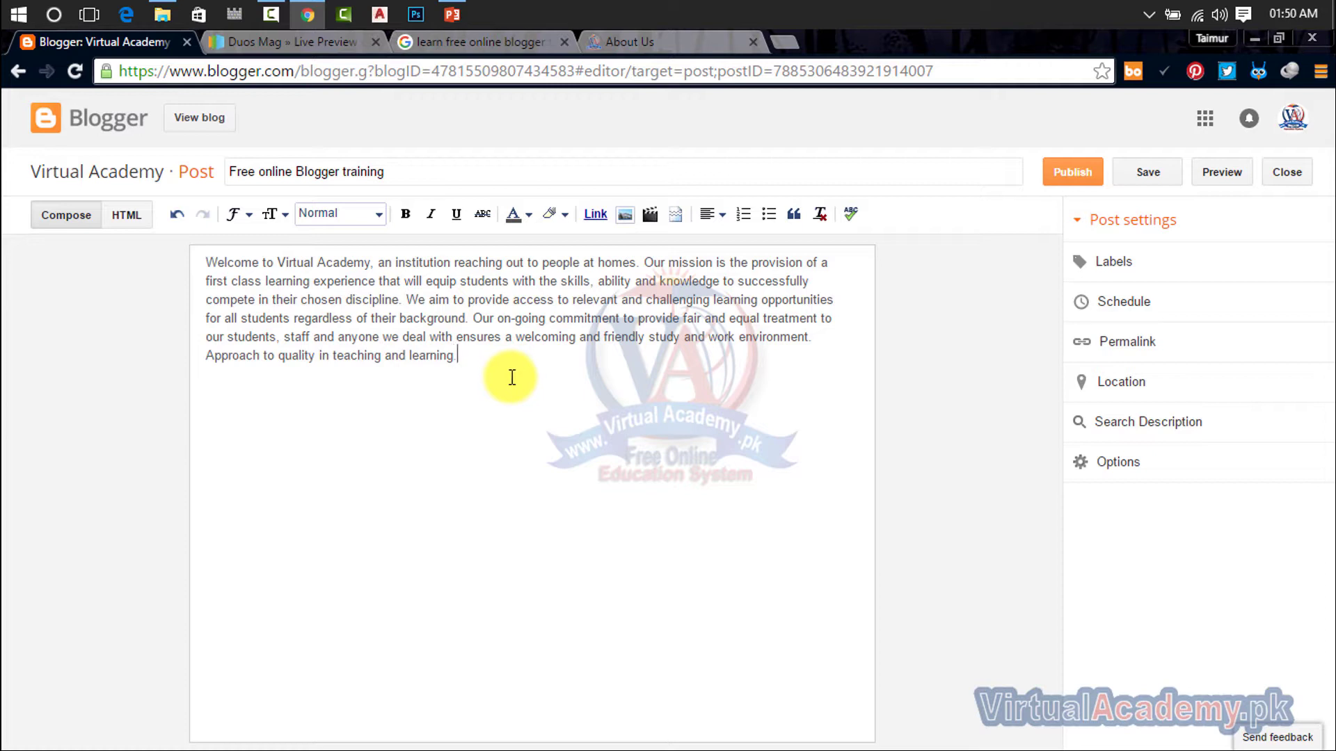
left_click_drag(512, 378, 199, 274)
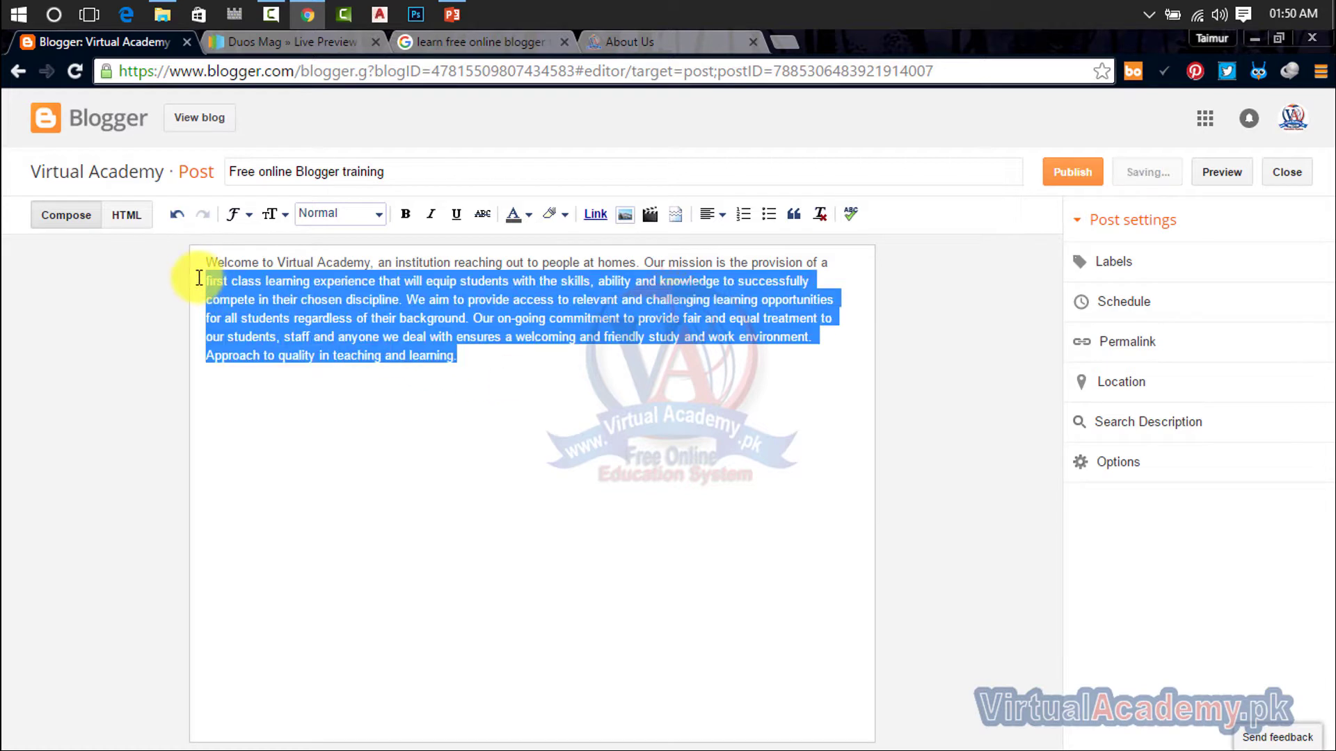
left_click(476, 367)
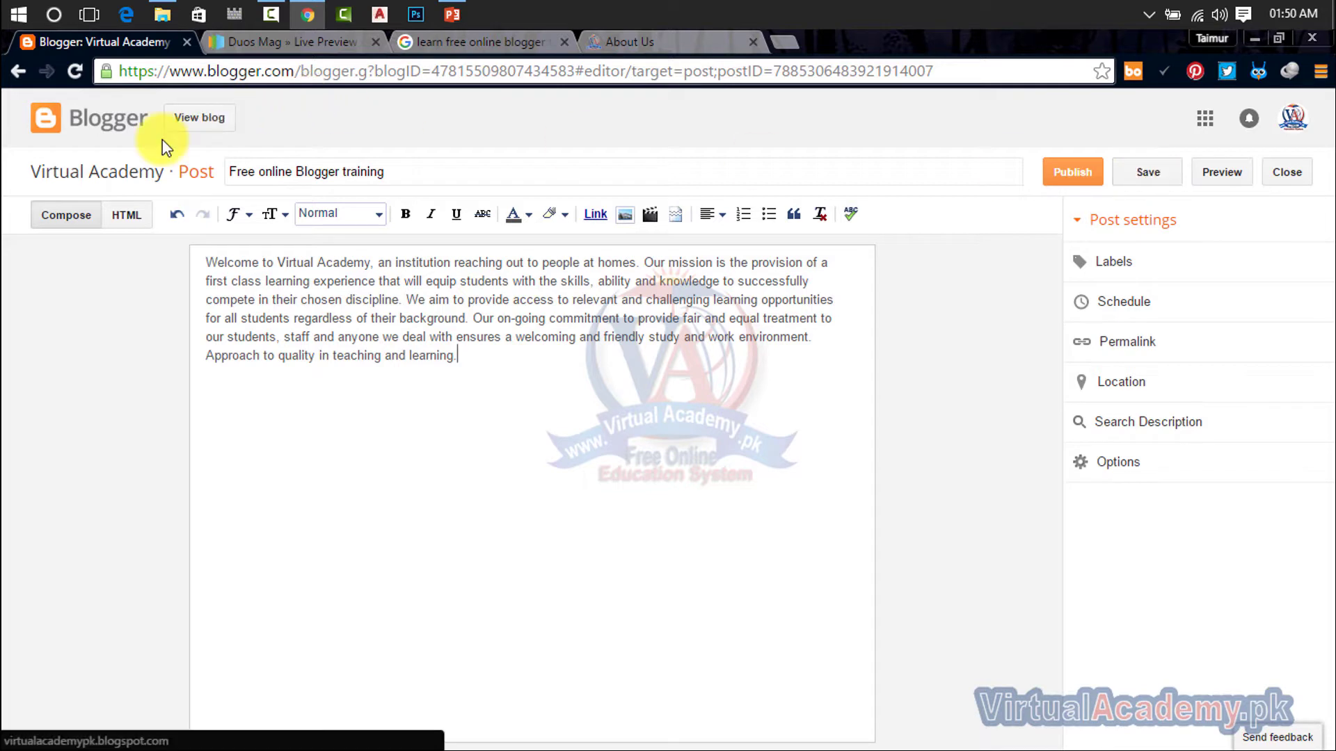
left_click(1148, 174)
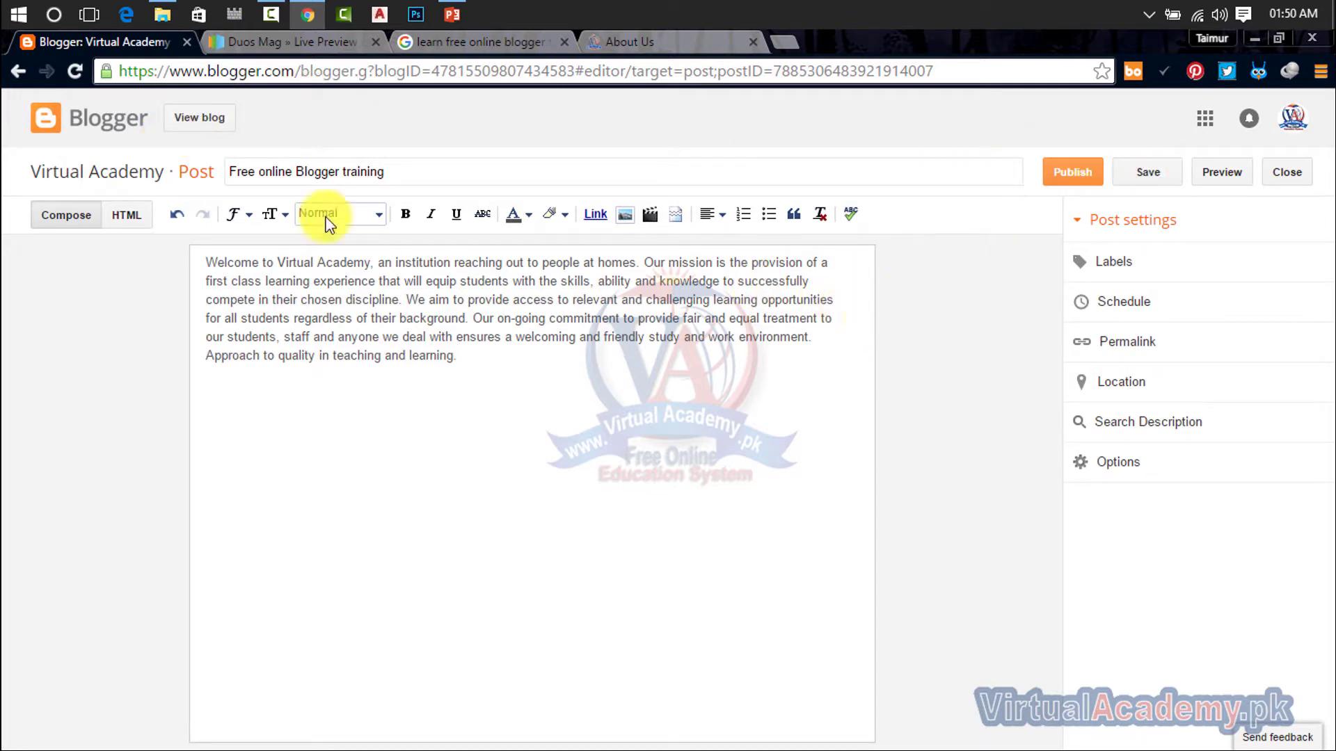
- Leave the post editor, open the Virtual Academy blog from the dashboard and list its draft posts
left_click(45, 123)
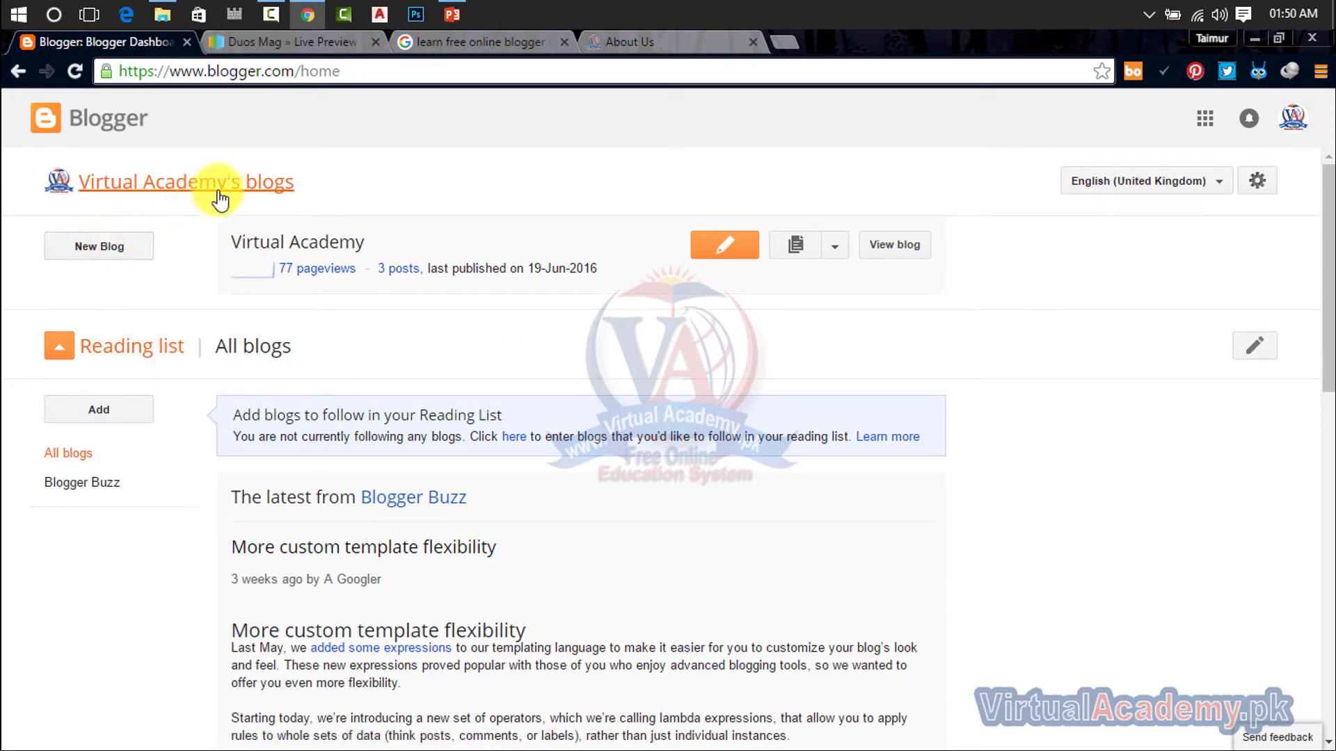
left_click(268, 240)
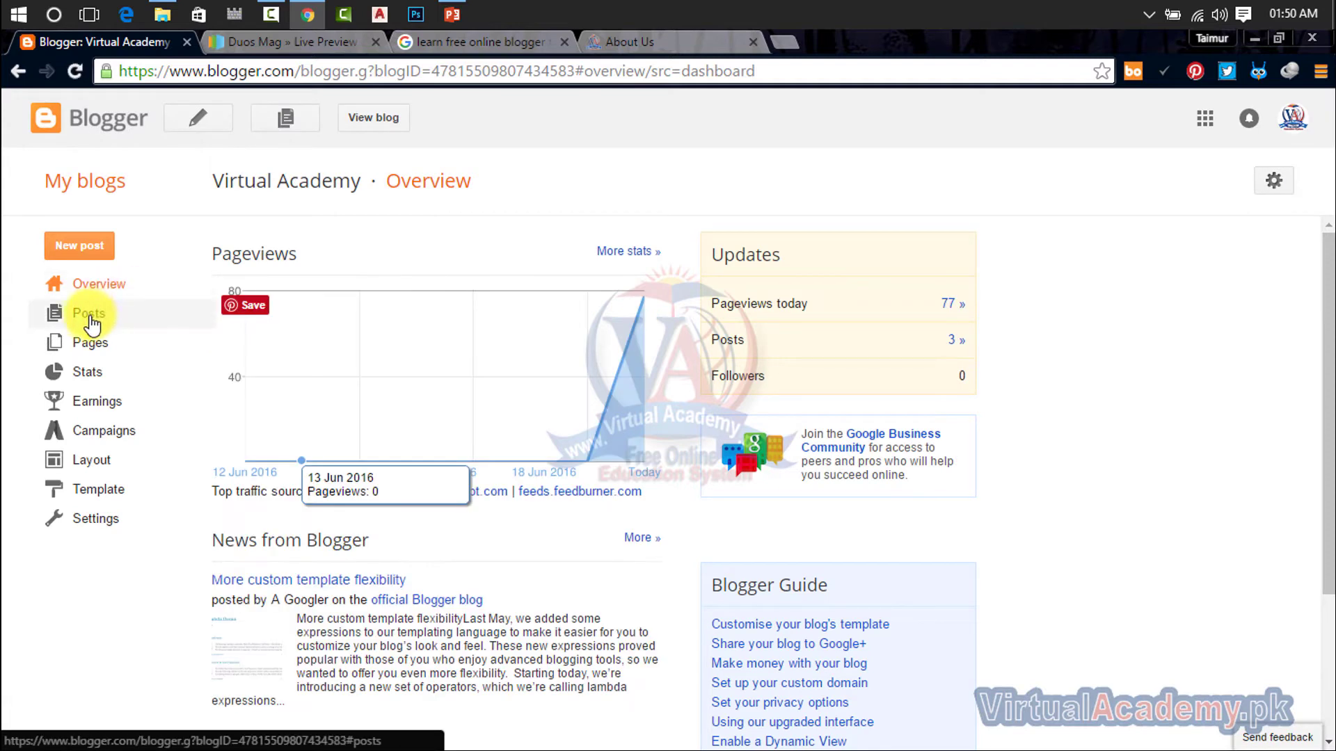
left_click(89, 319)
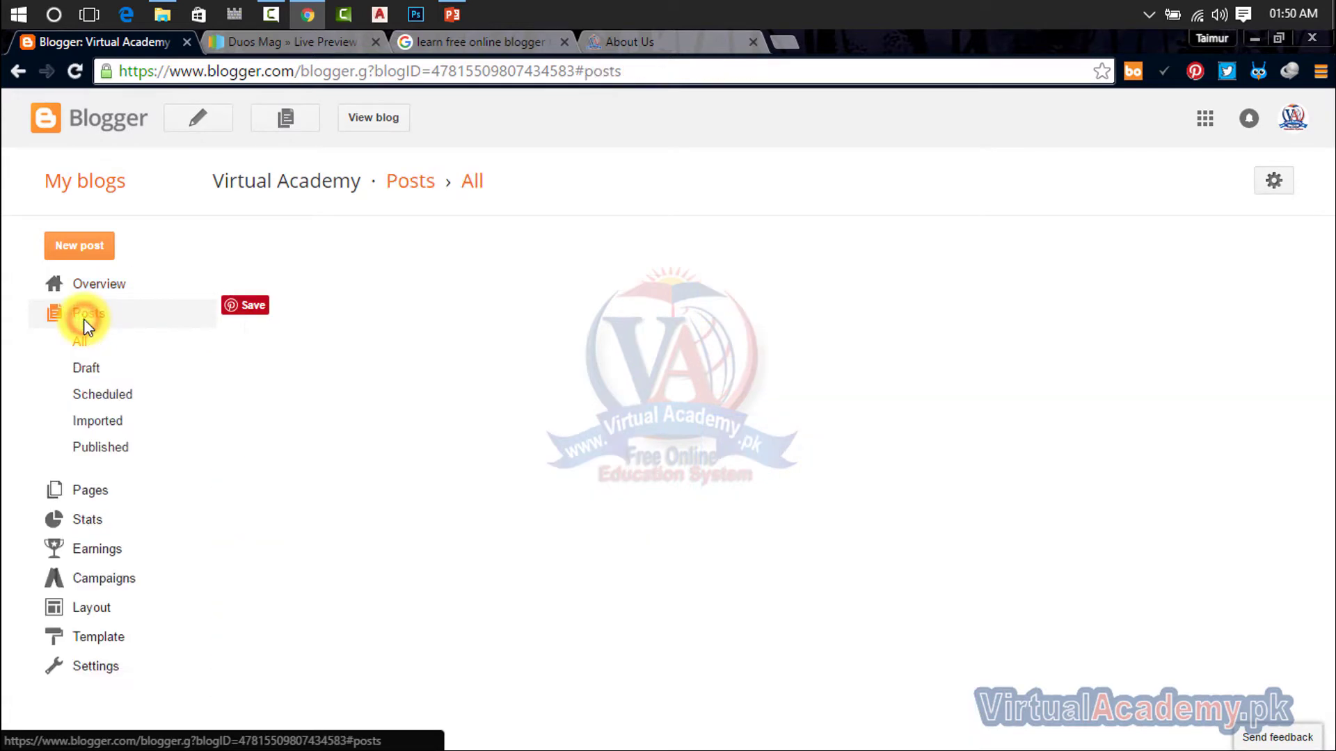
left_click(115, 348)
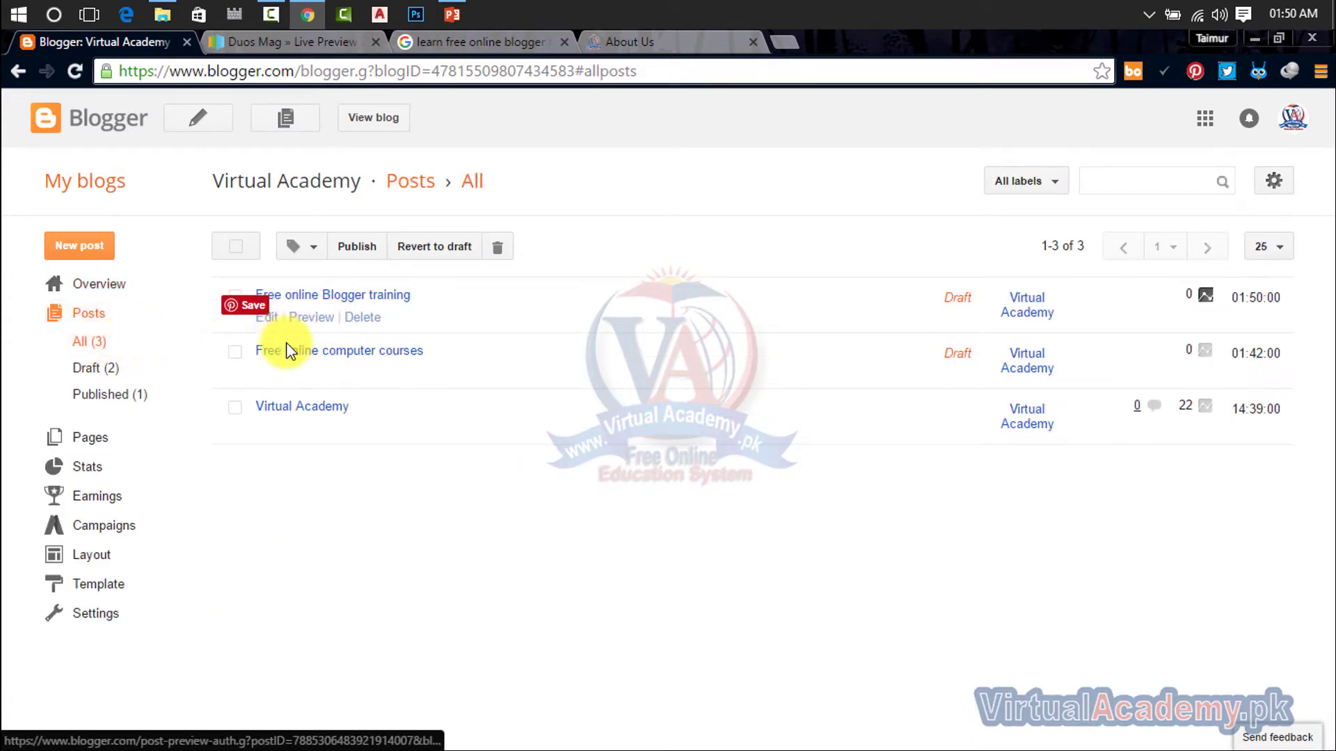
left_click(103, 370)
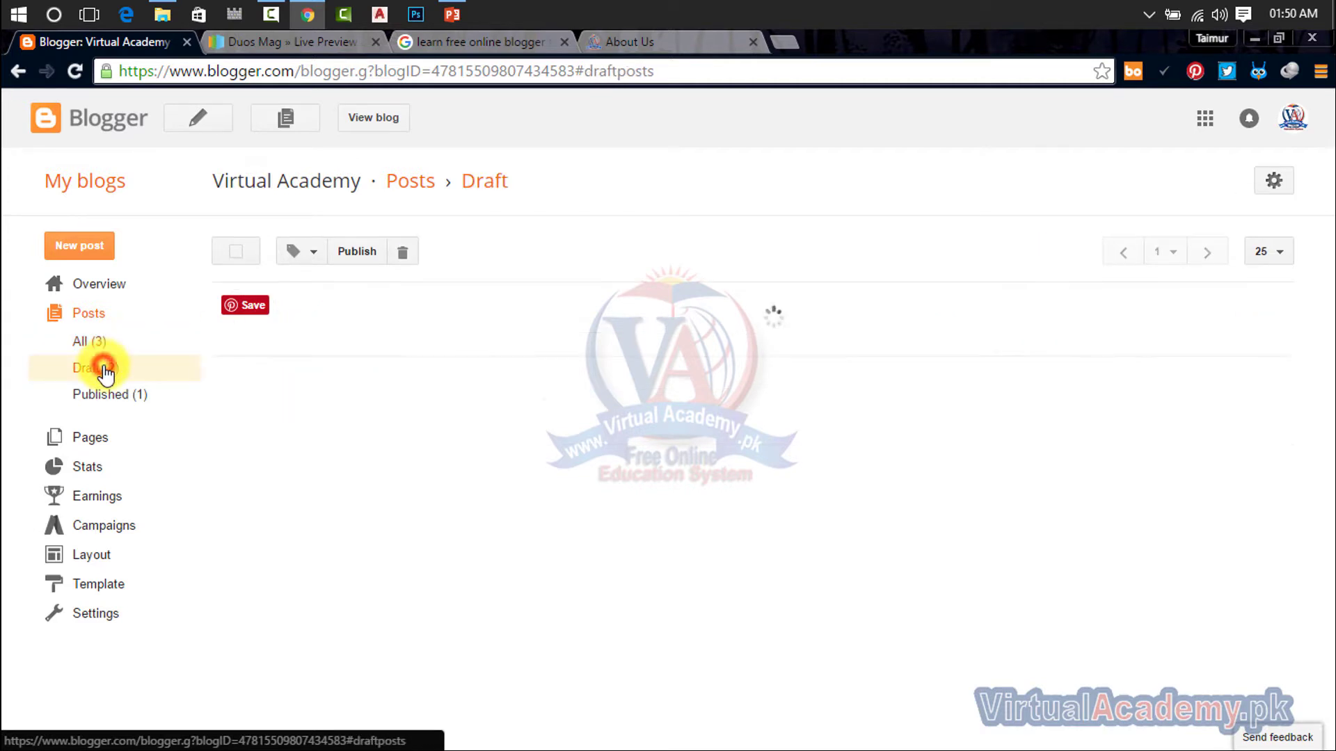
- Delete the draft "Free online computer courses" and look at the list of published posts
mouse_move(350, 321)
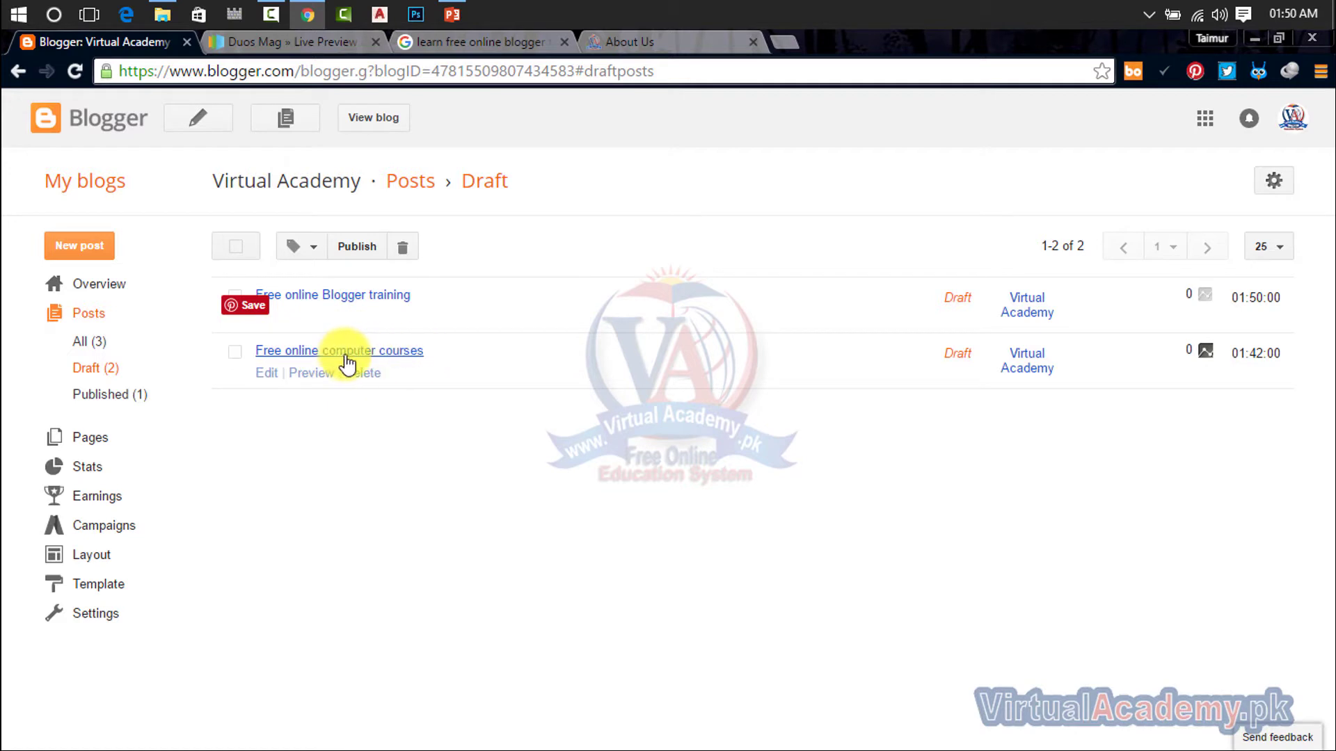
left_click(234, 355)
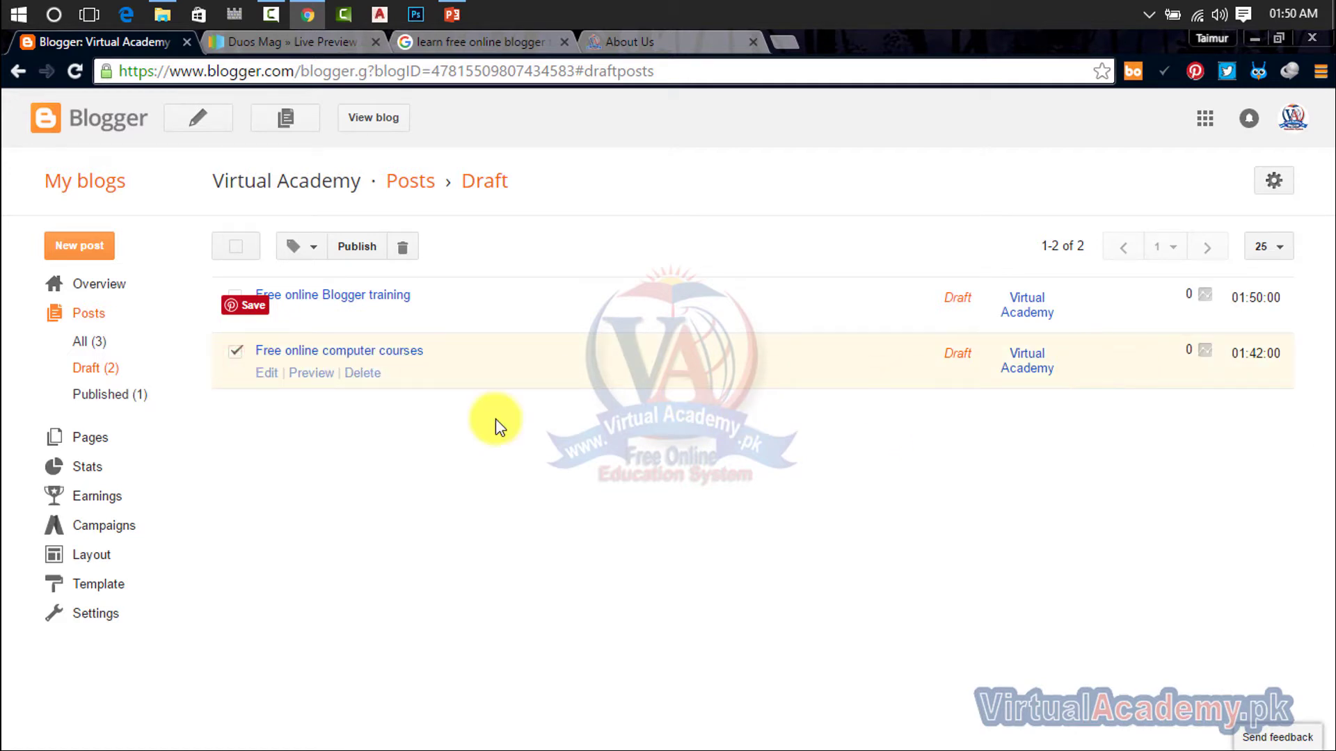
mouse_move(411, 302)
left_click(402, 247)
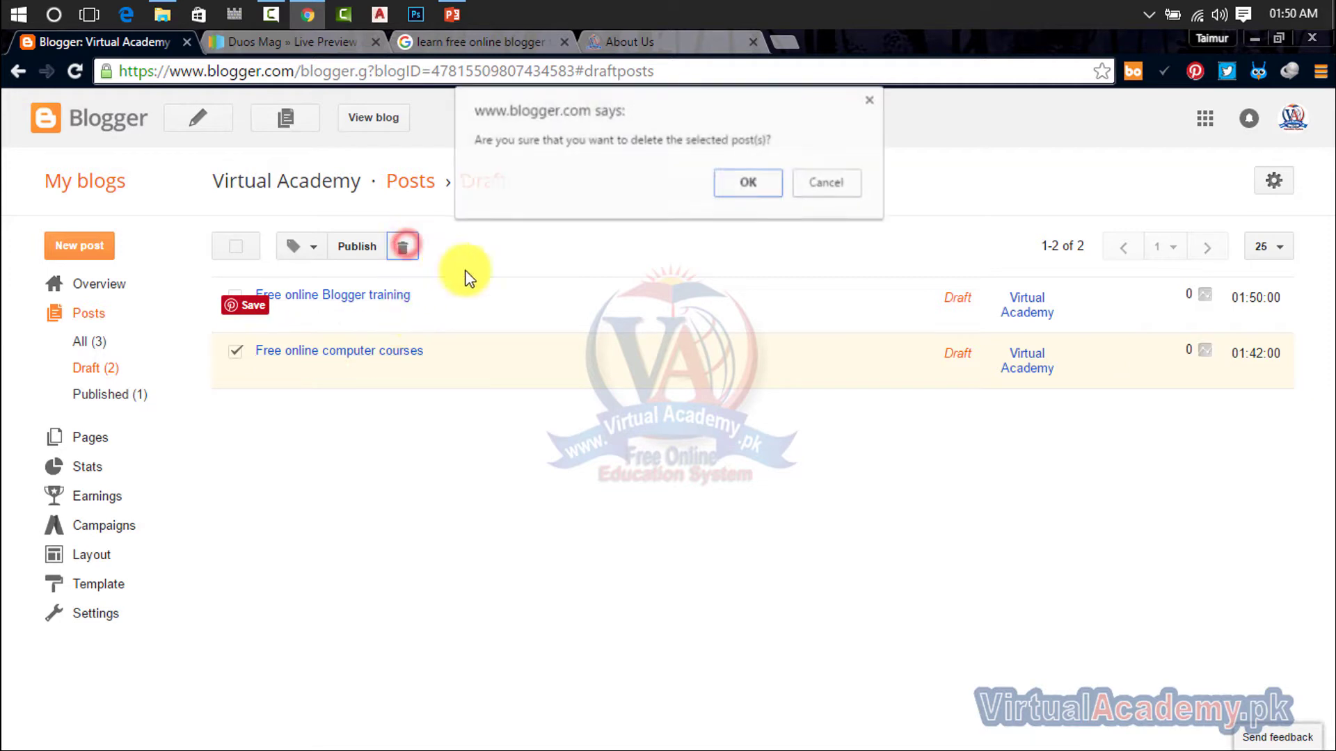
left_click(747, 185)
mouse_move(343, 299)
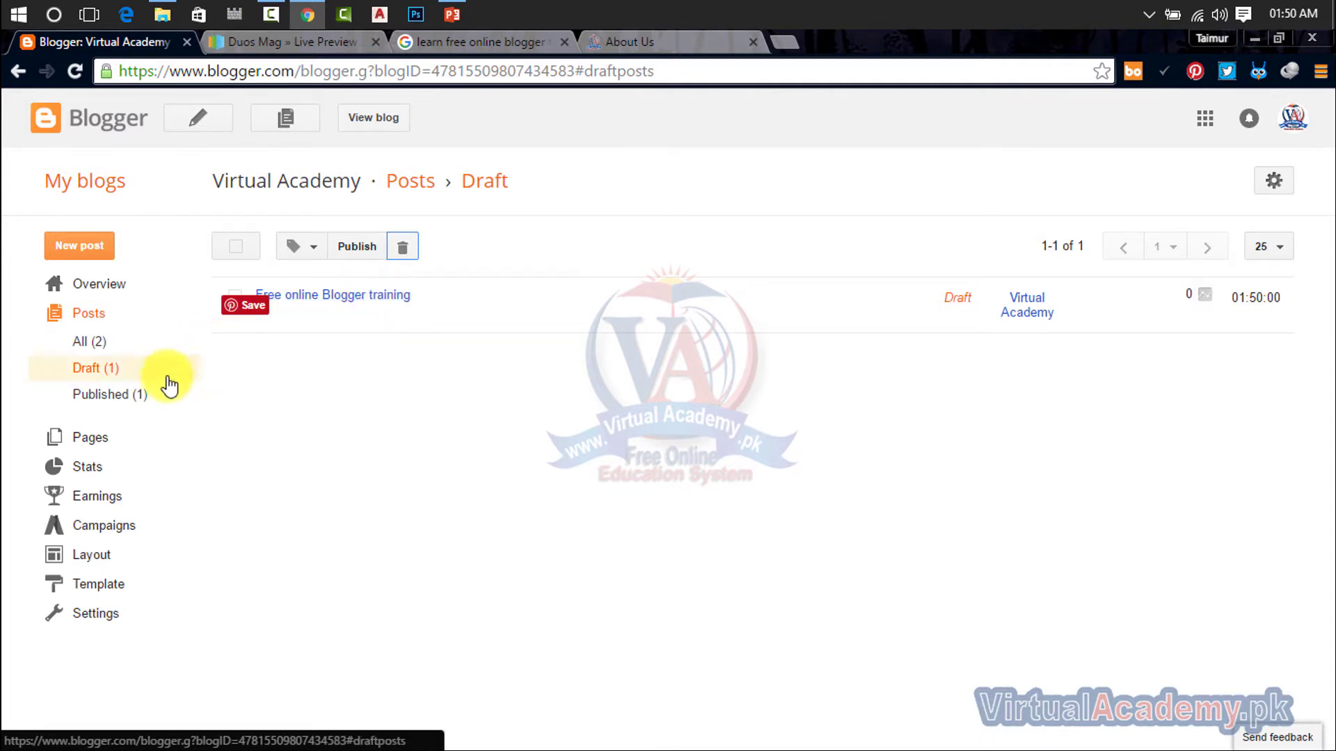
left_click(129, 395)
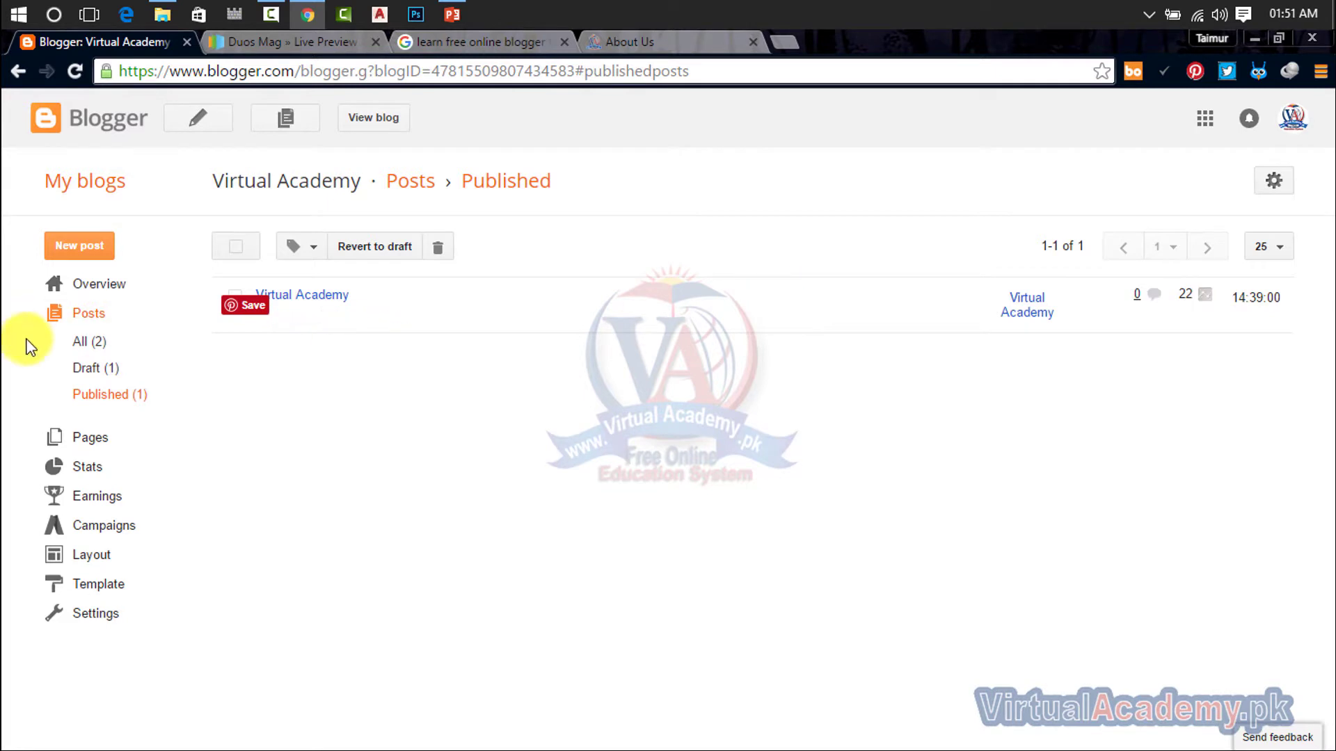
- Reopen the draft "Free online Blogger training" in the post editor and open its labels for editing
left_click(96, 368)
left_click(330, 300)
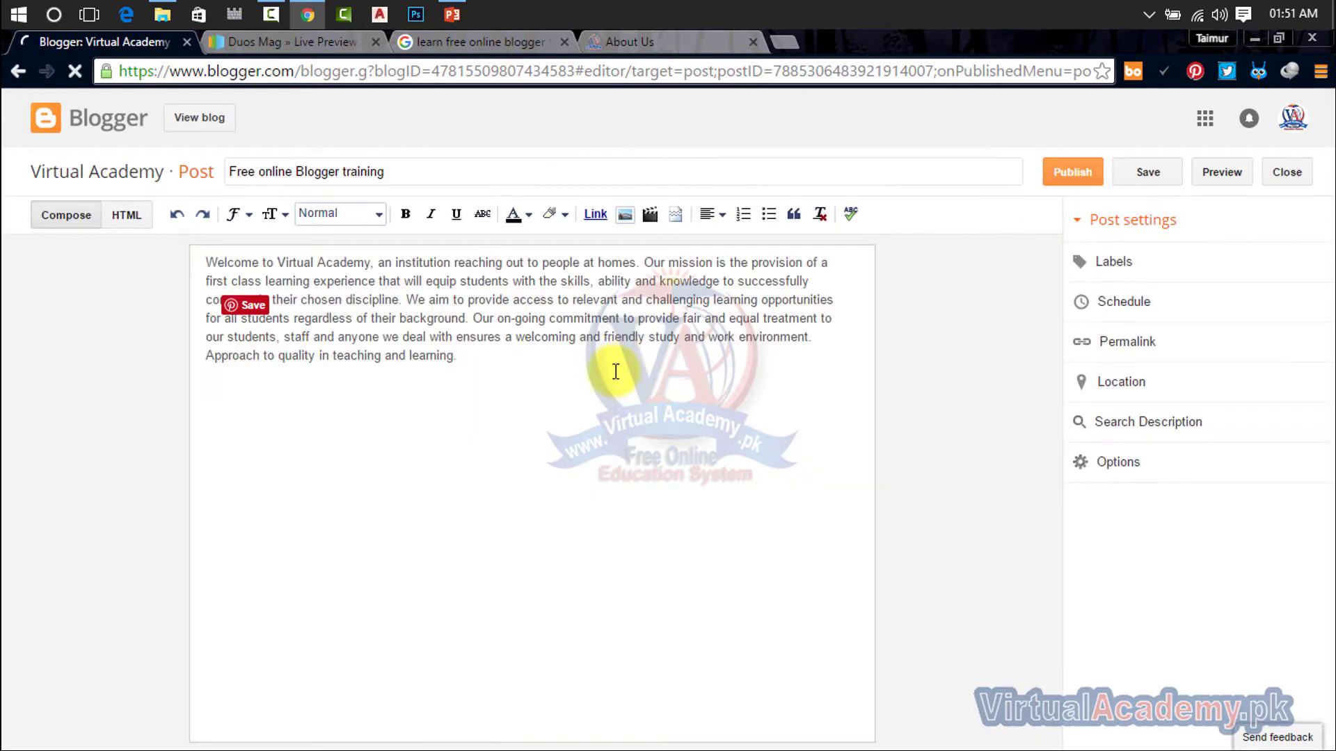
left_click(533, 358)
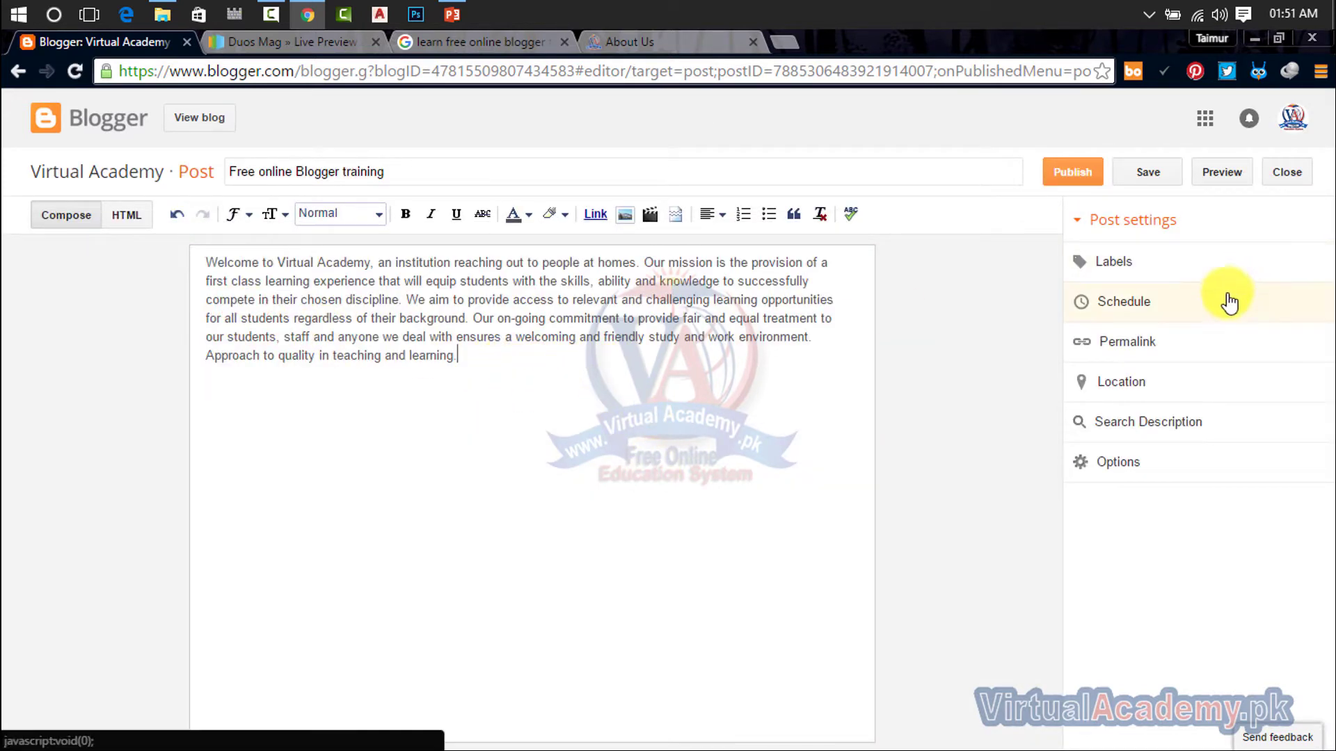
left_click(1165, 270)
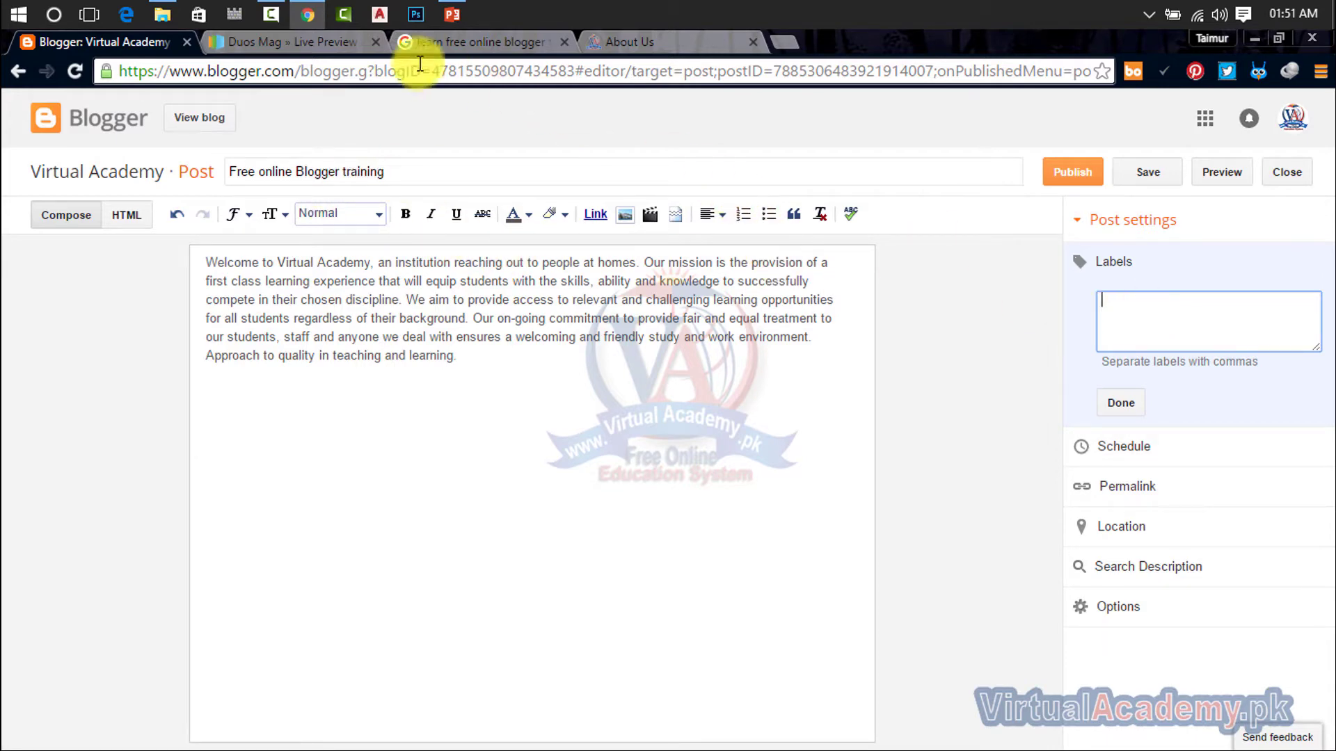
- Examine the menu categories in the Duos Mag template preview as label examples and return to the post editor
left_click(277, 40)
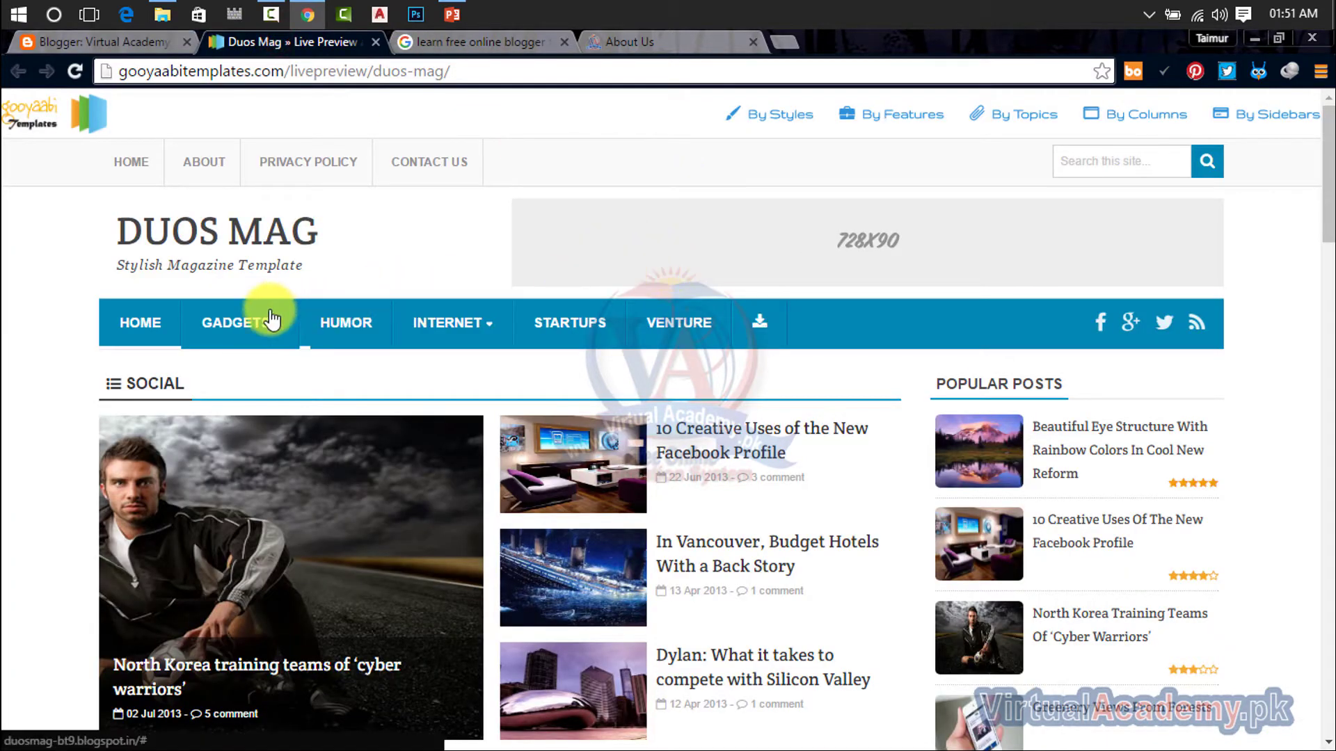
mouse_move(442, 335)
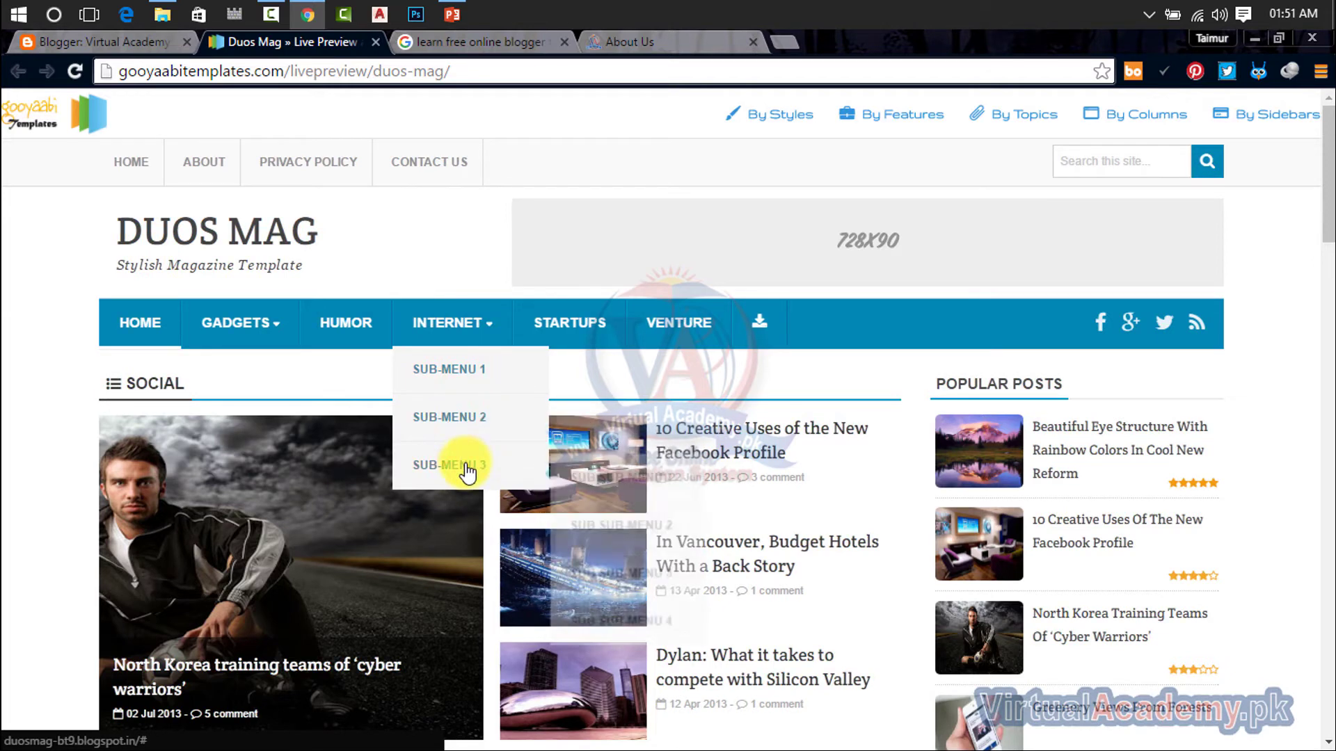
left_click(669, 53)
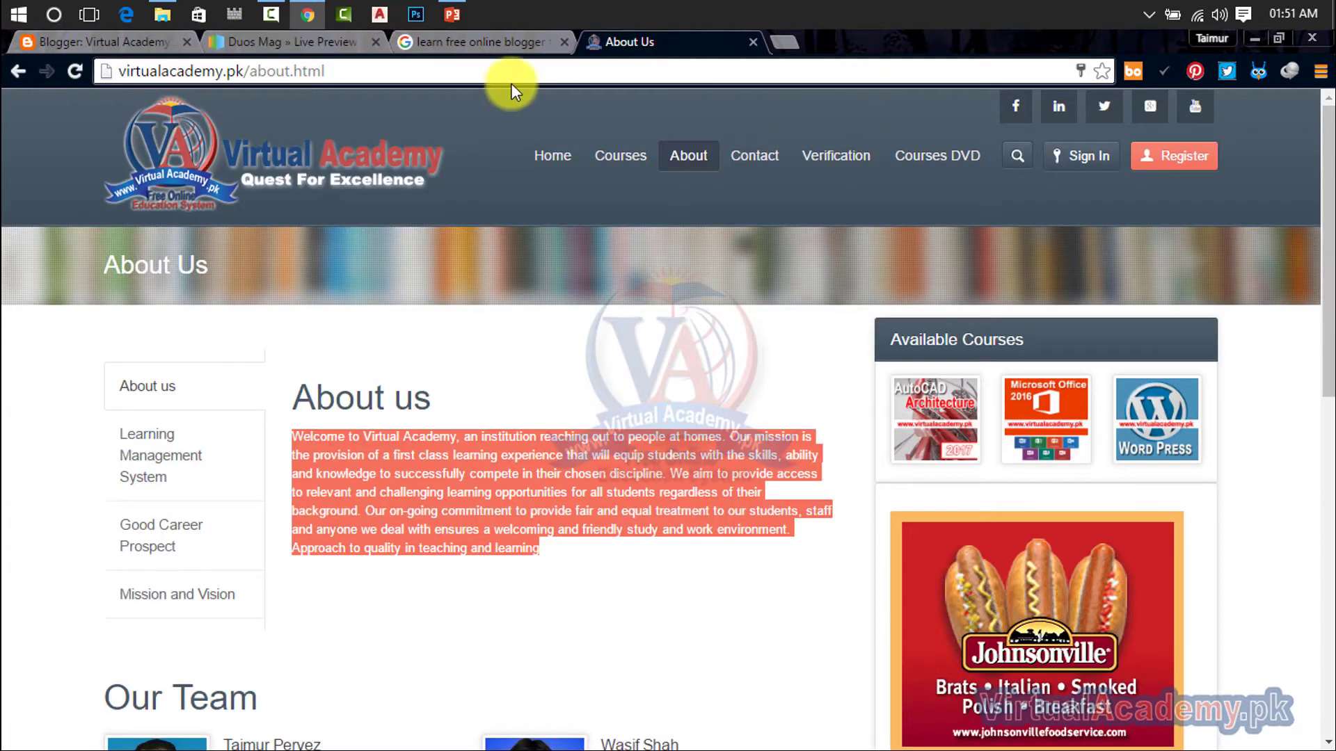
left_click(281, 45)
left_click(139, 52)
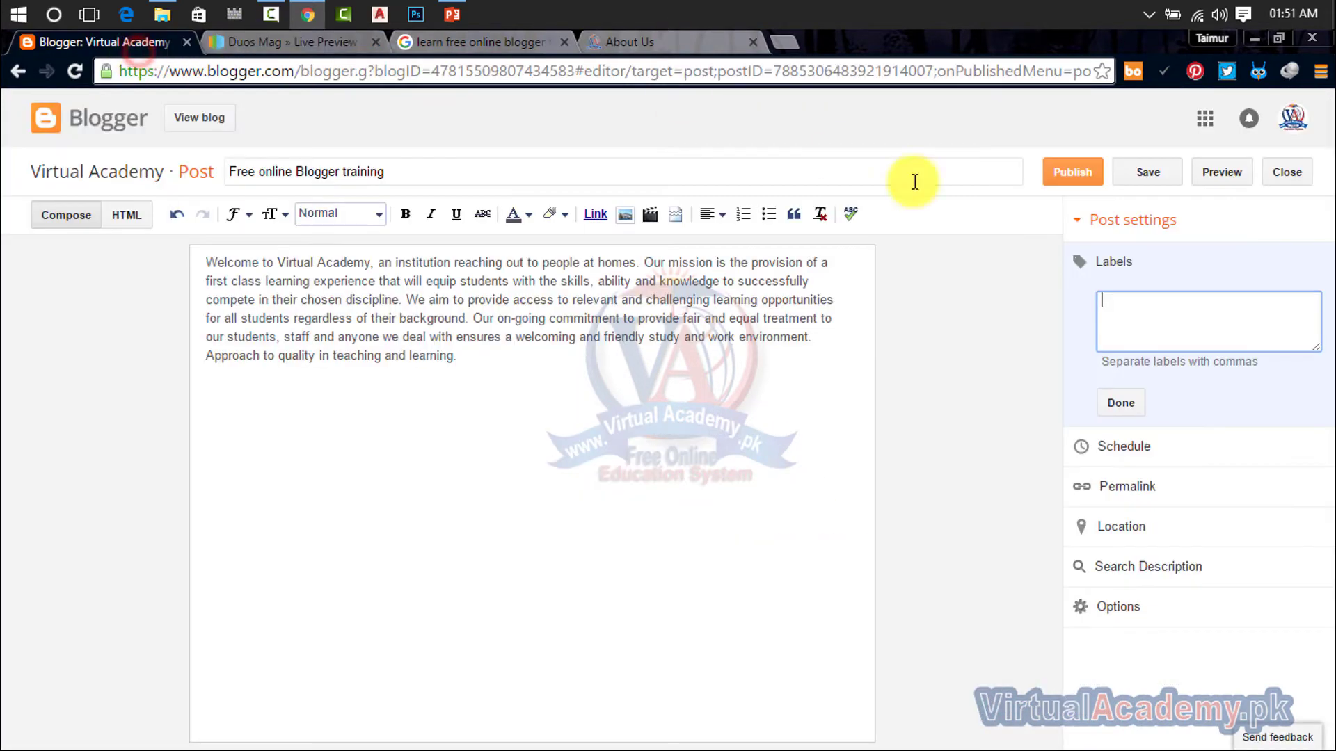
- Add the label "Blogger training" to the post and confirm the labels
left_click(1150, 306)
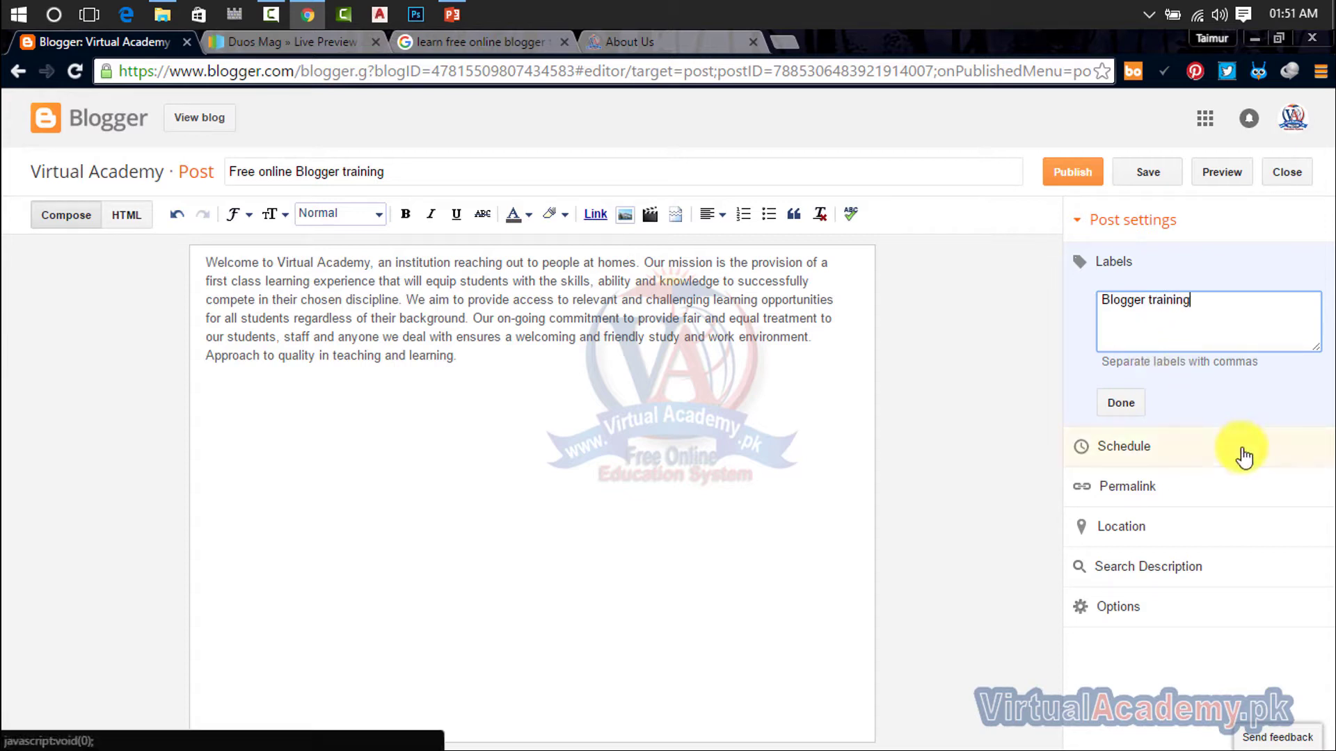
left_click(985, 389)
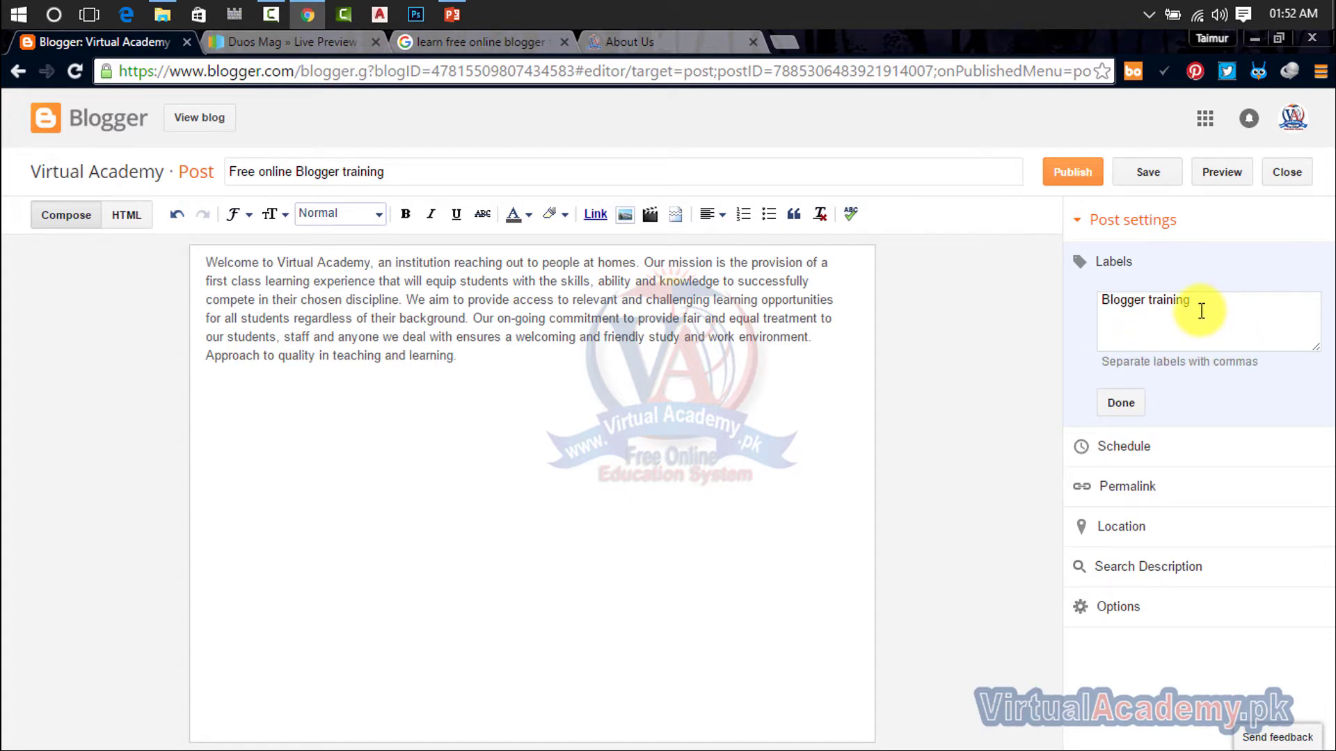
left_click(1121, 405)
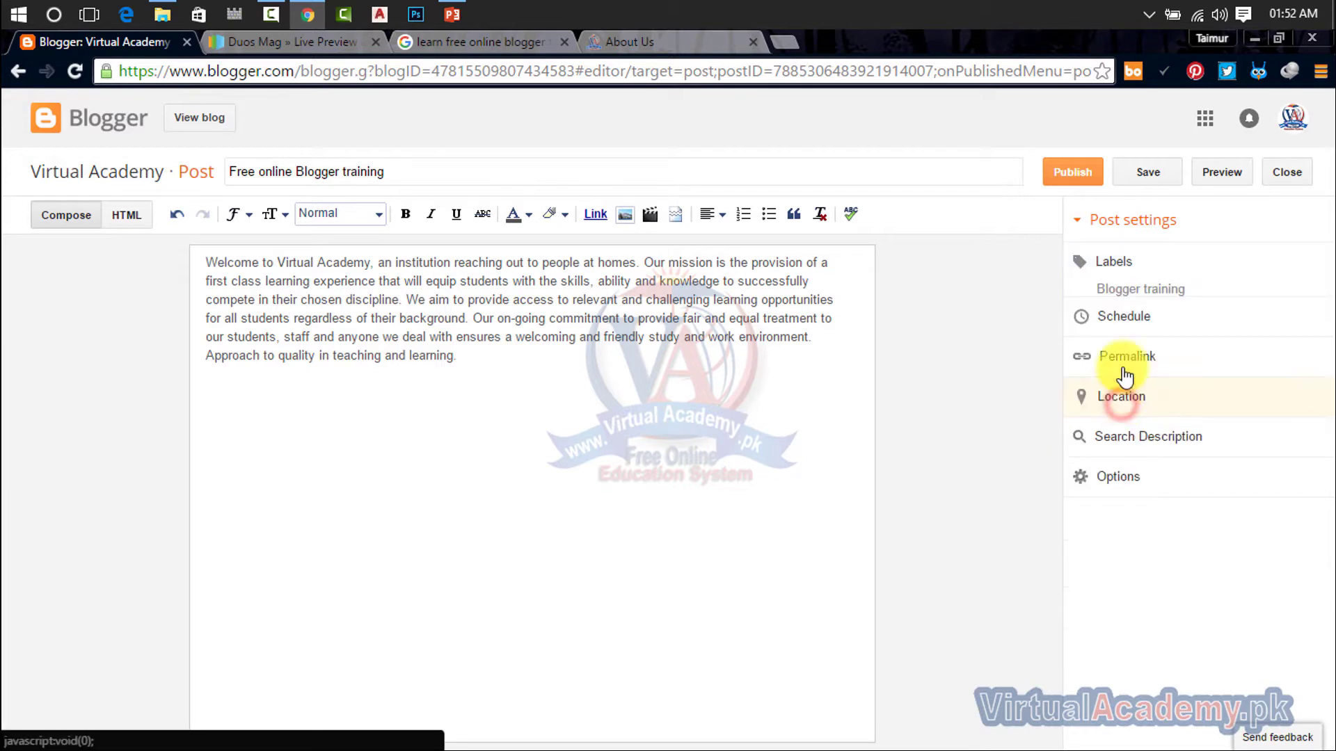
- Switch the post's schedule to a set date and time and set the date to 23 Jun 2016
left_click(1158, 324)
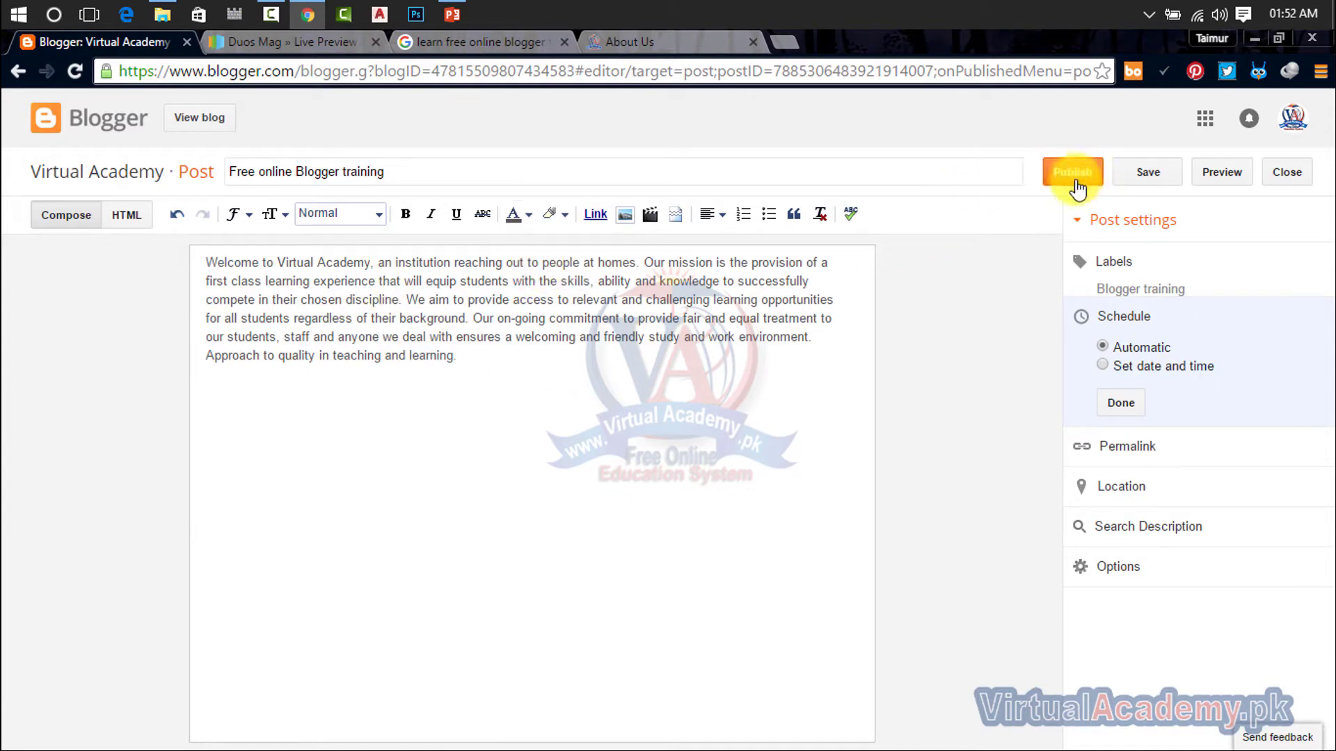
left_click(1119, 368)
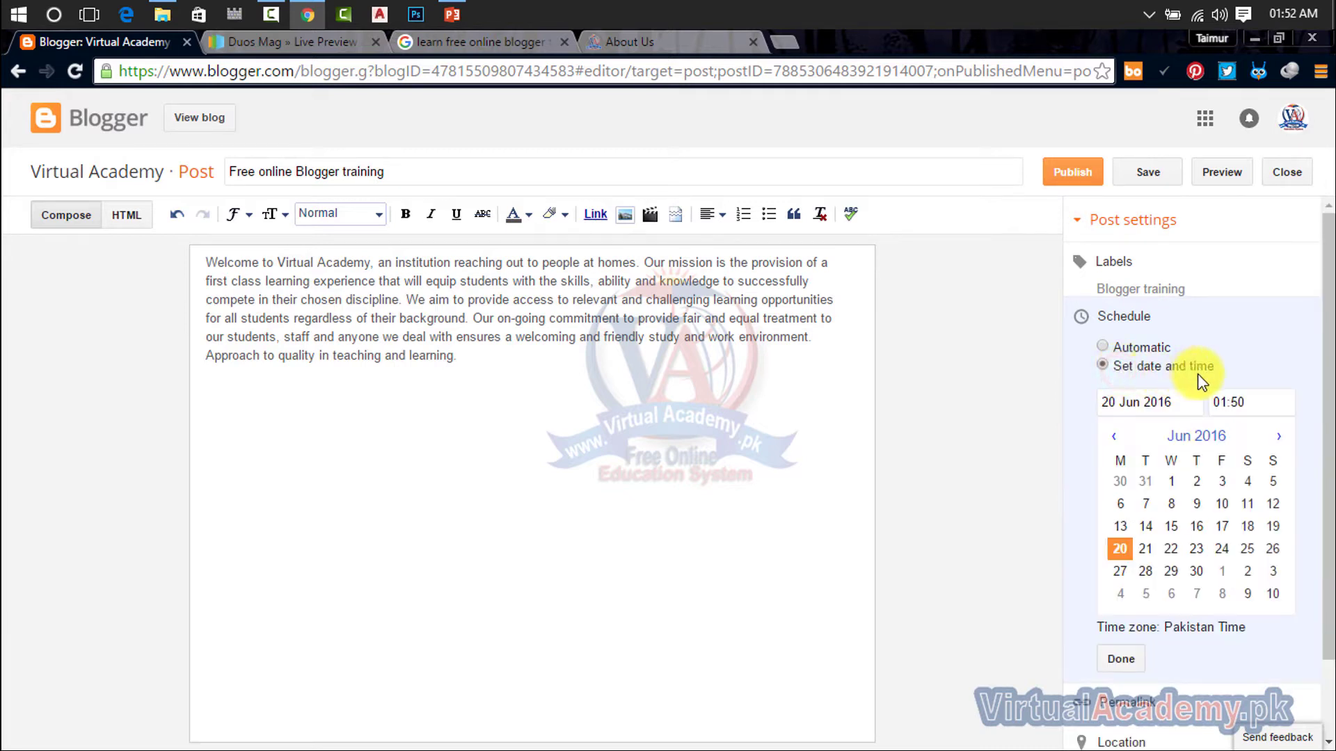
double_click(1107, 404)
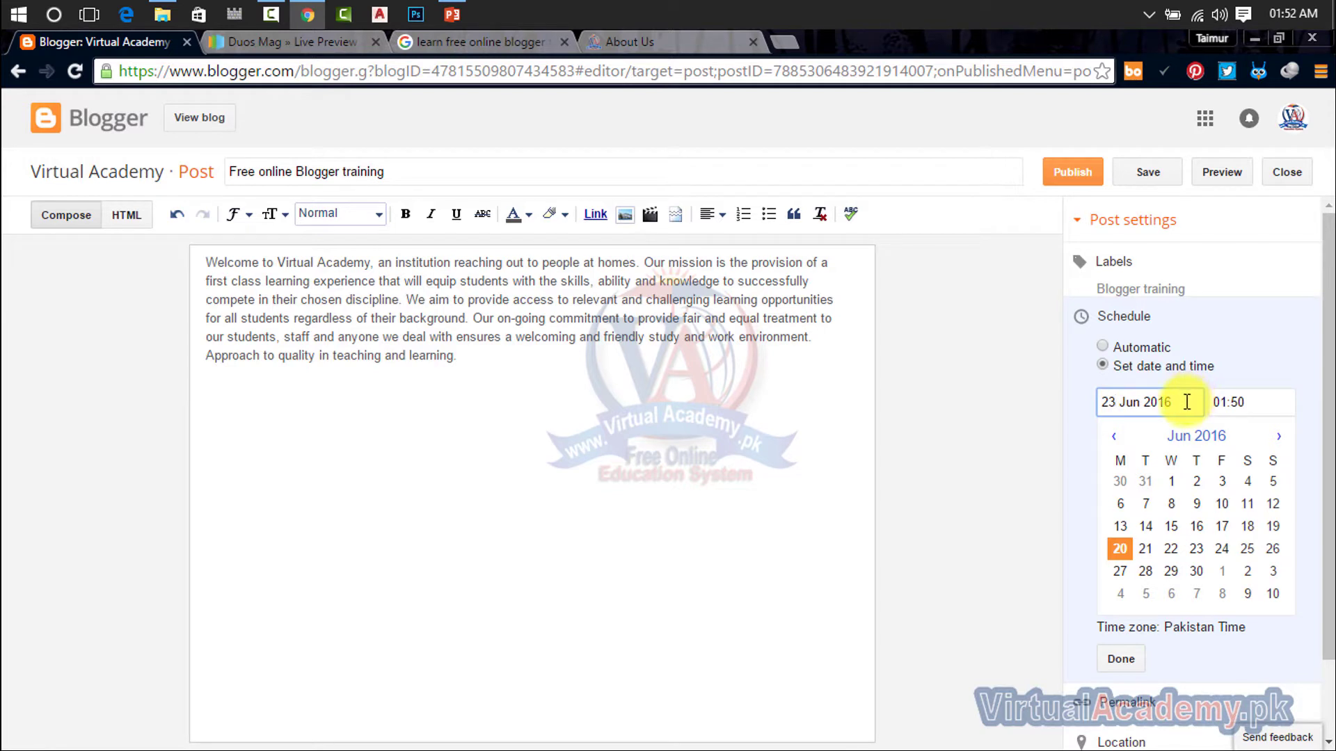
left_click(1149, 529)
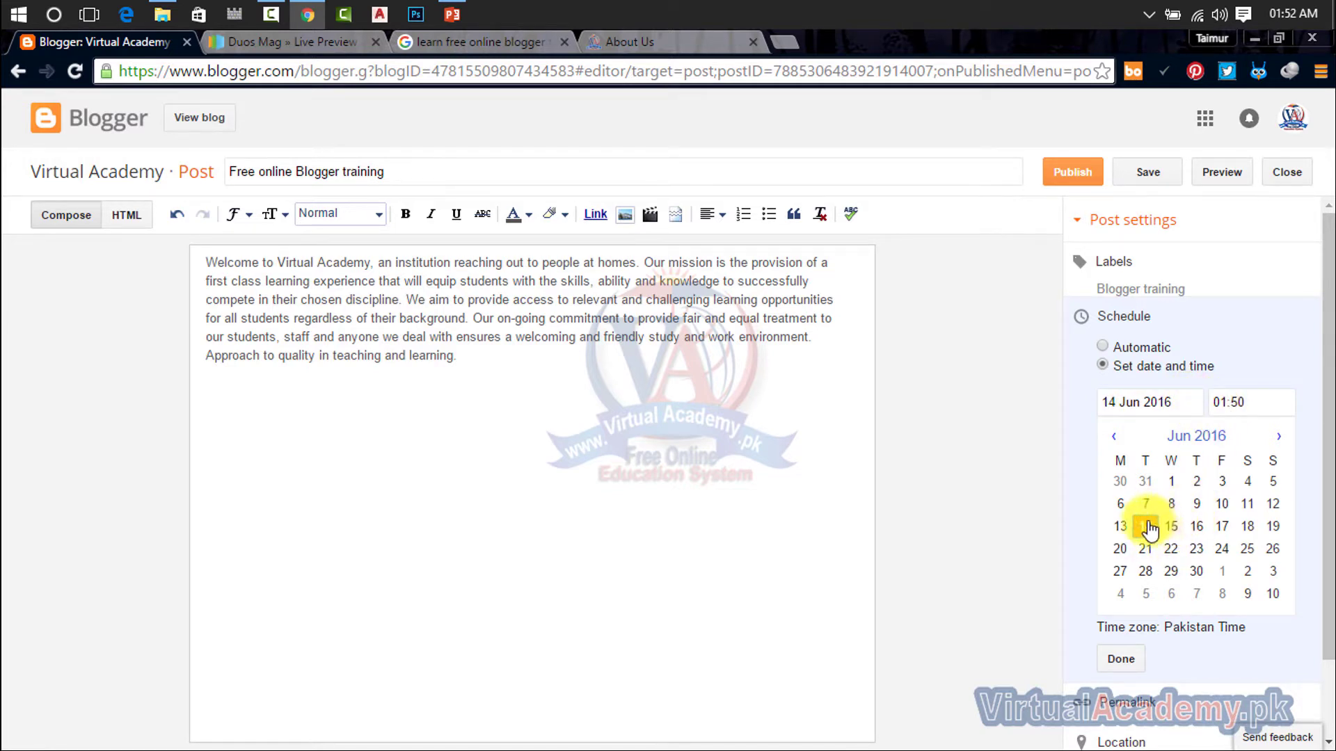
double_click(1108, 401)
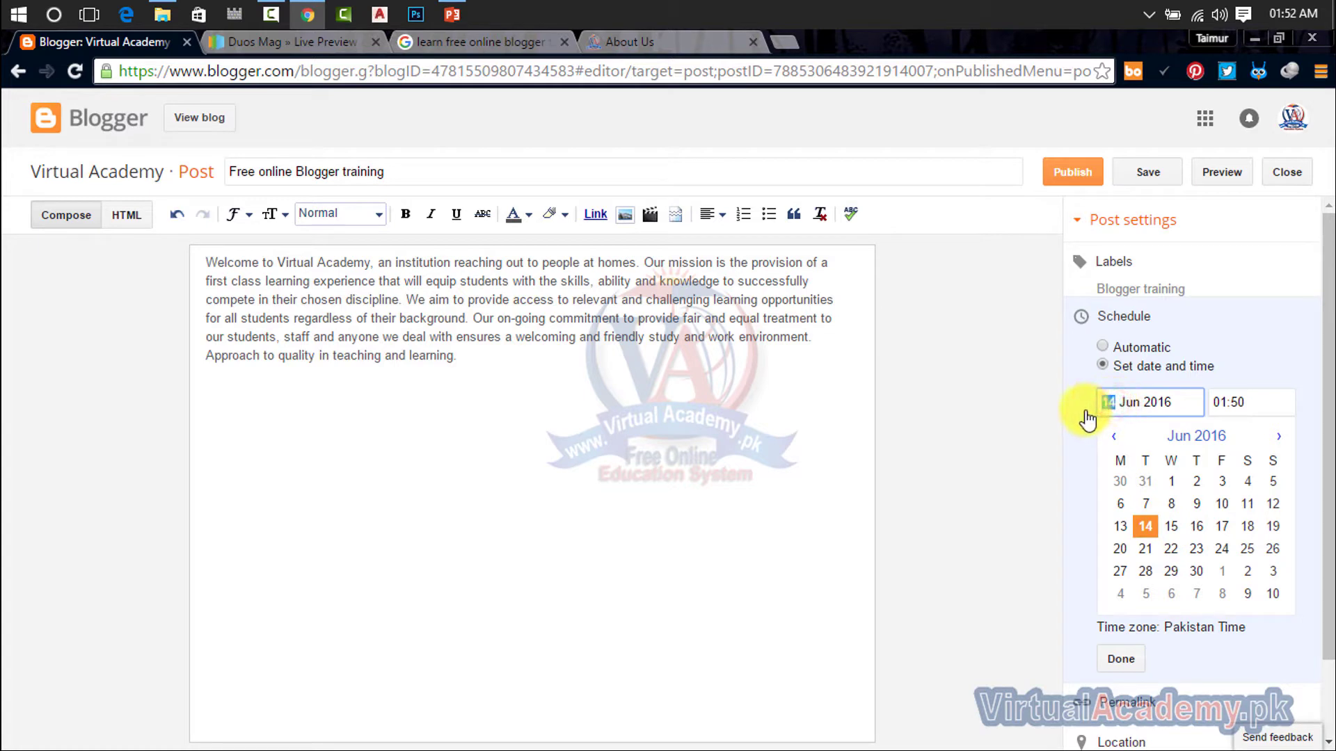
type("23")
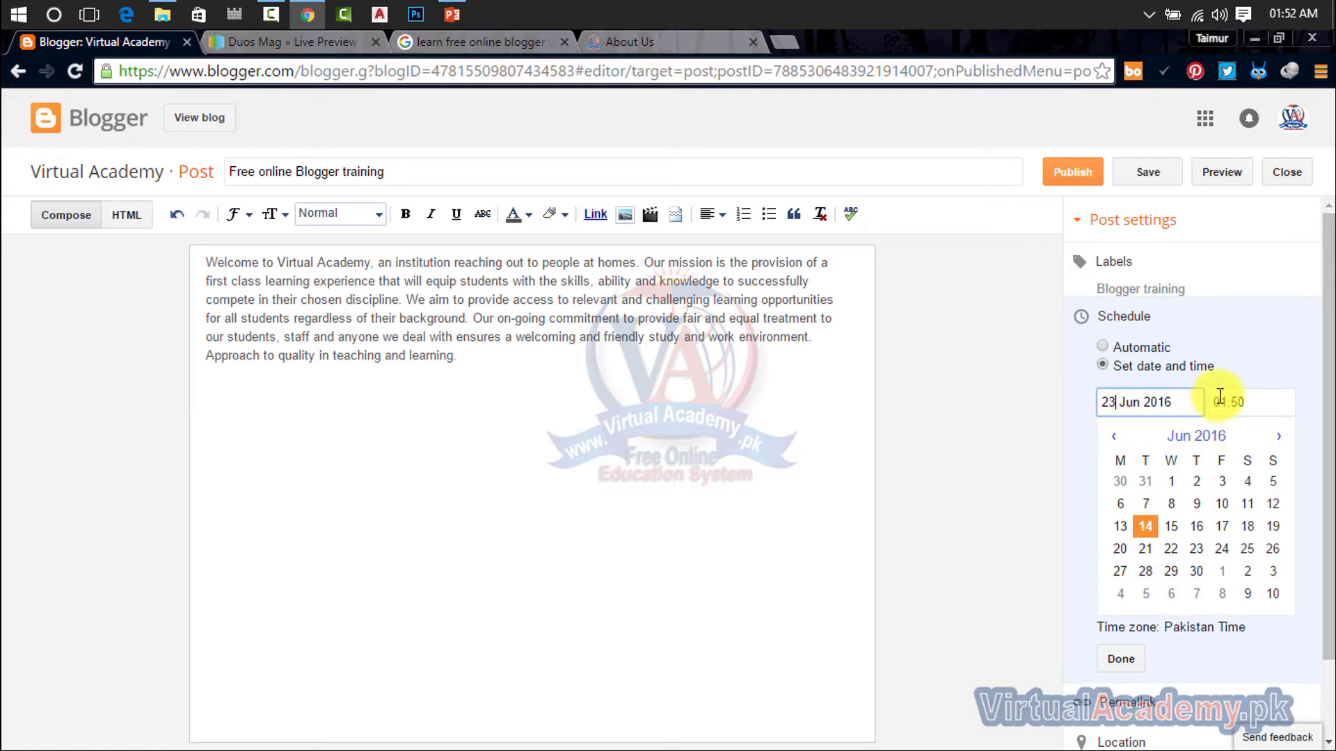
- Set the scheduled publishing time to 02:50 and confirm the schedule
left_click(1226, 402)
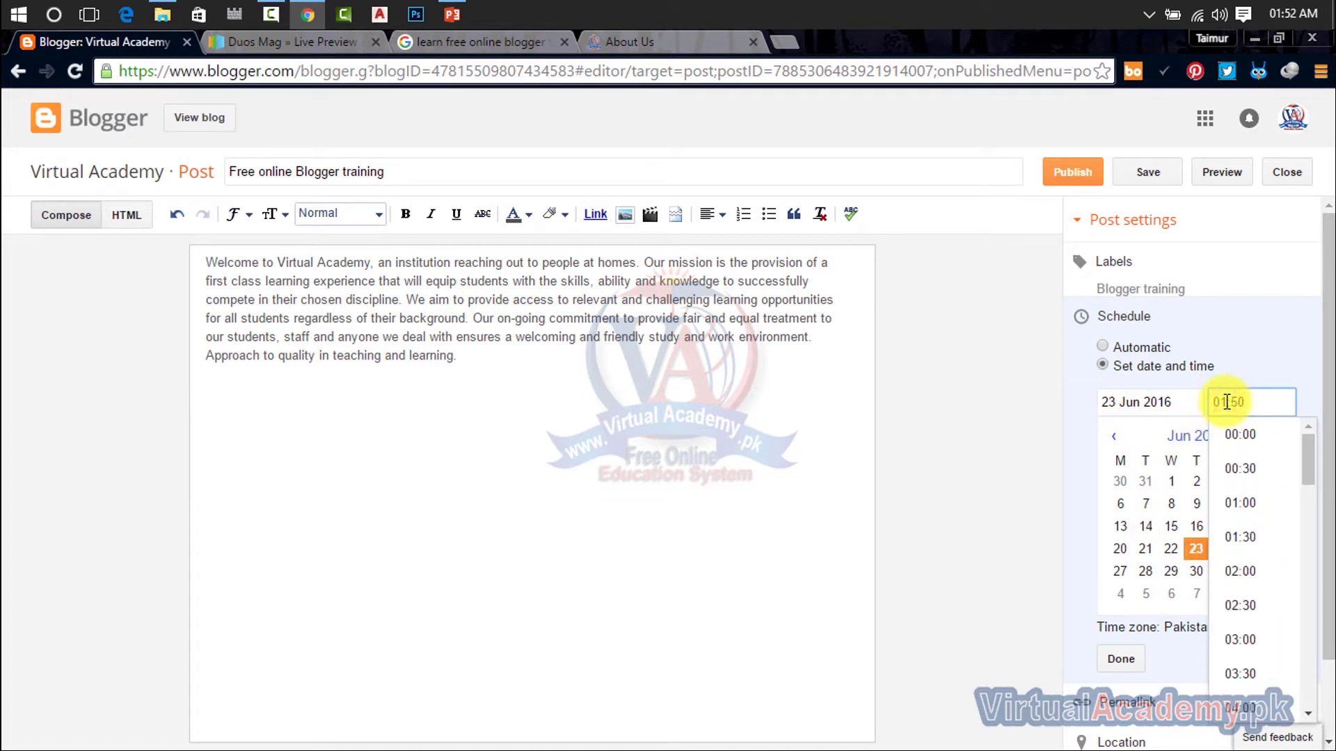
left_click(1226, 402)
left_click(1223, 404)
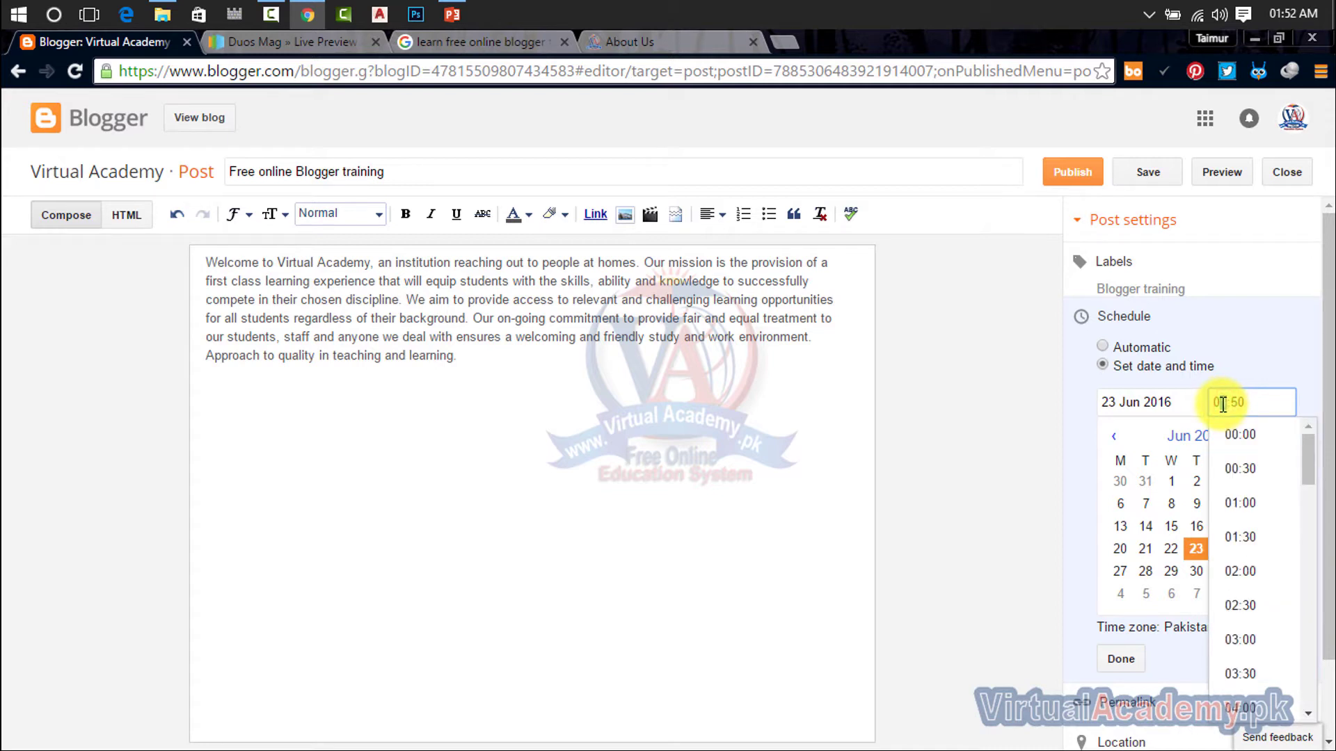
left_click(1282, 363)
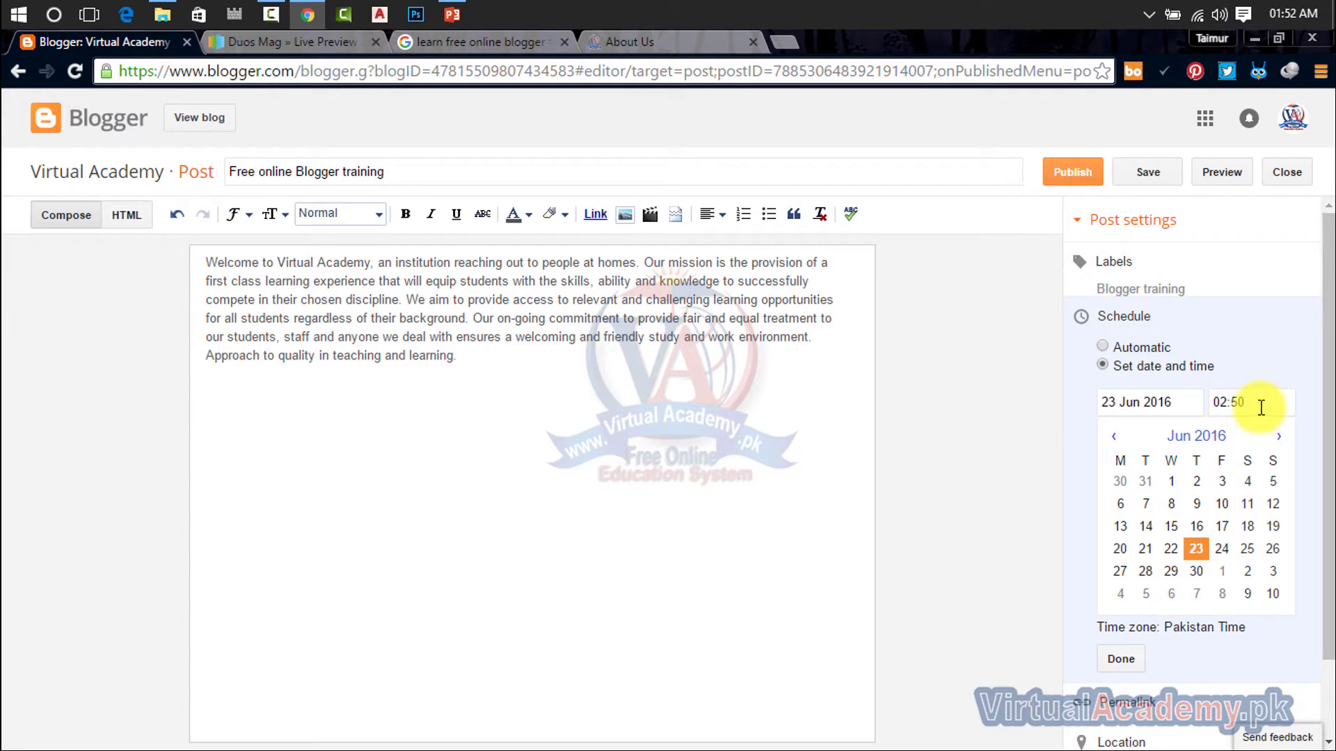
left_click(1119, 660)
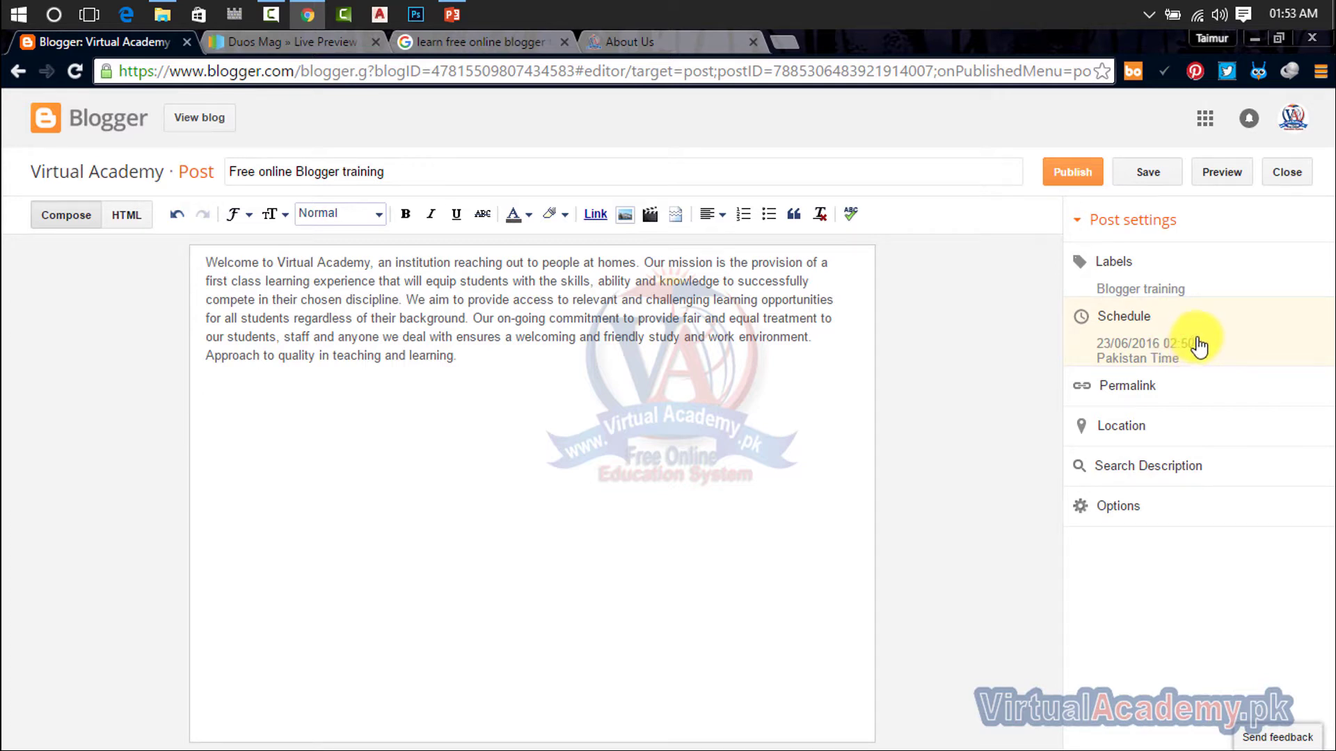
- Set the post's schedule back to Automatic and confirm it
left_click(1145, 328)
left_click(1123, 350)
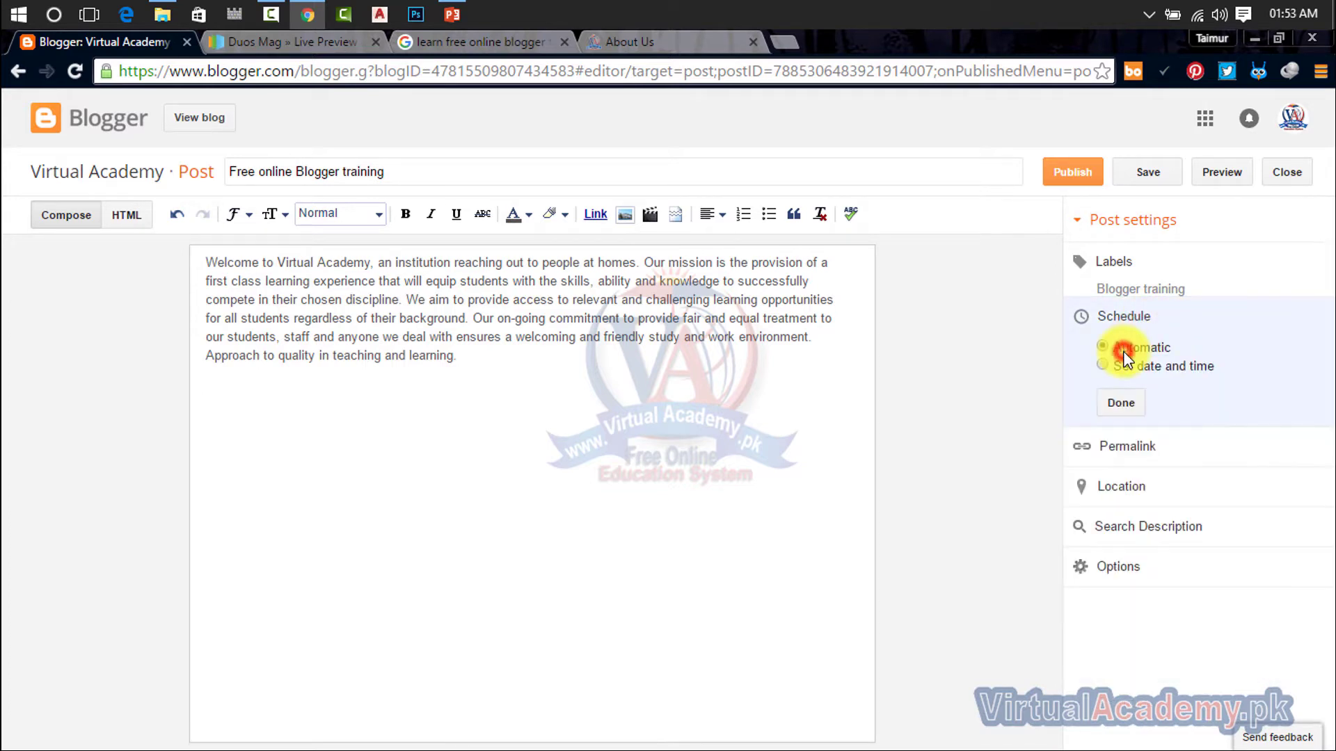
left_click(1131, 402)
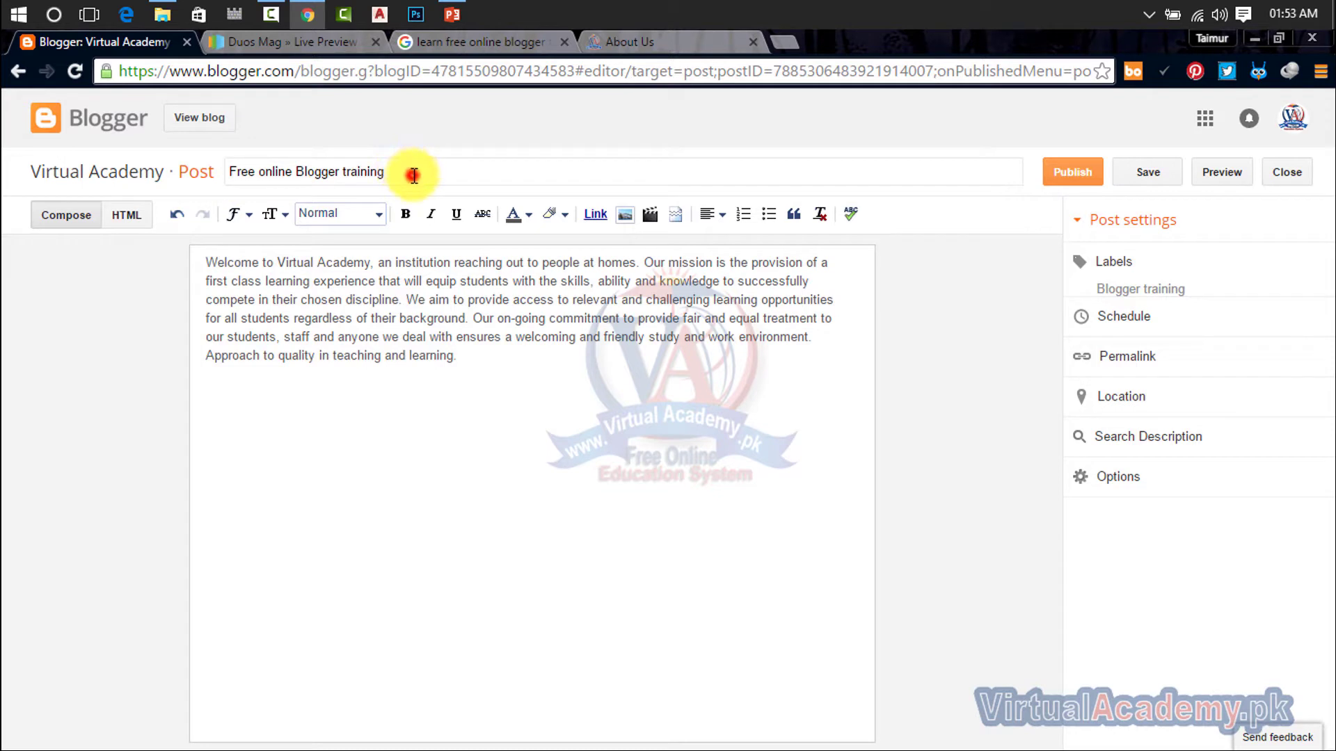
- Compare the post title with the page addresses of the About, Courses and Verification pages on the Virtual Academy website
left_click_drag(414, 175, 179, 165)
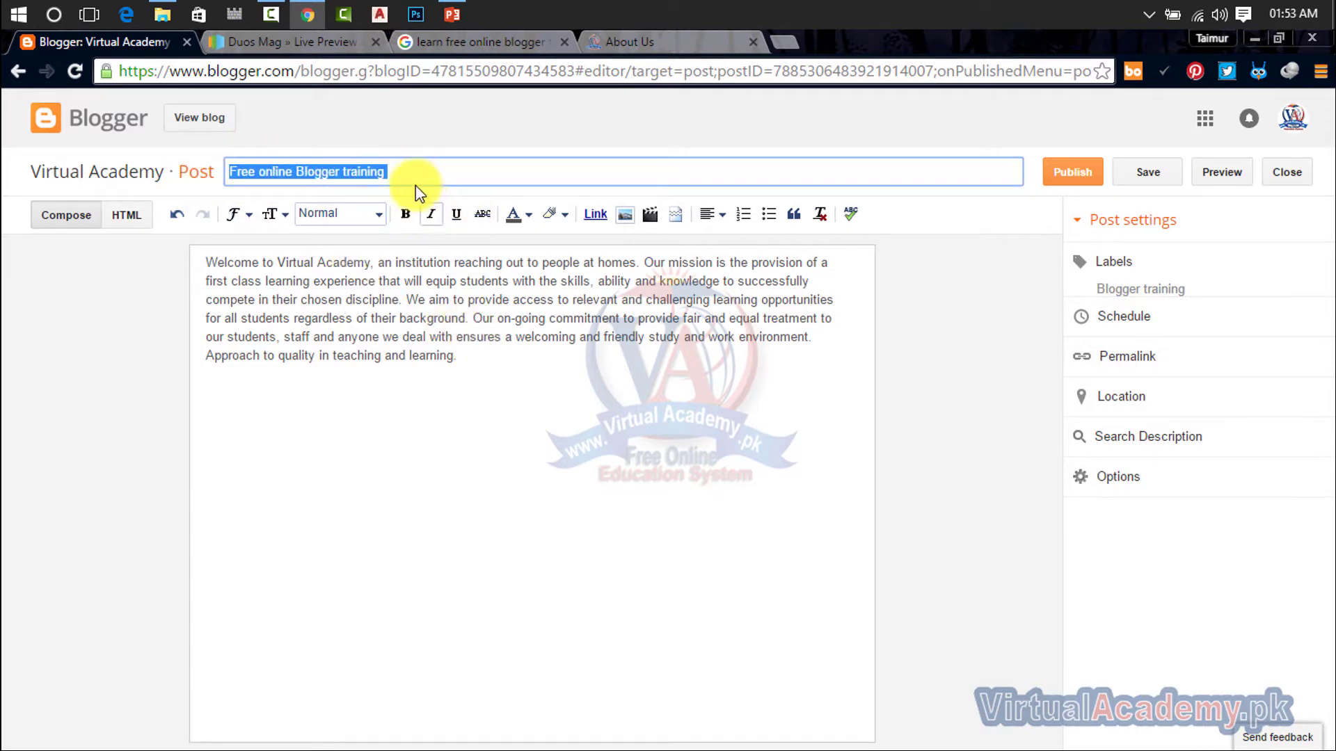
left_click(629, 41)
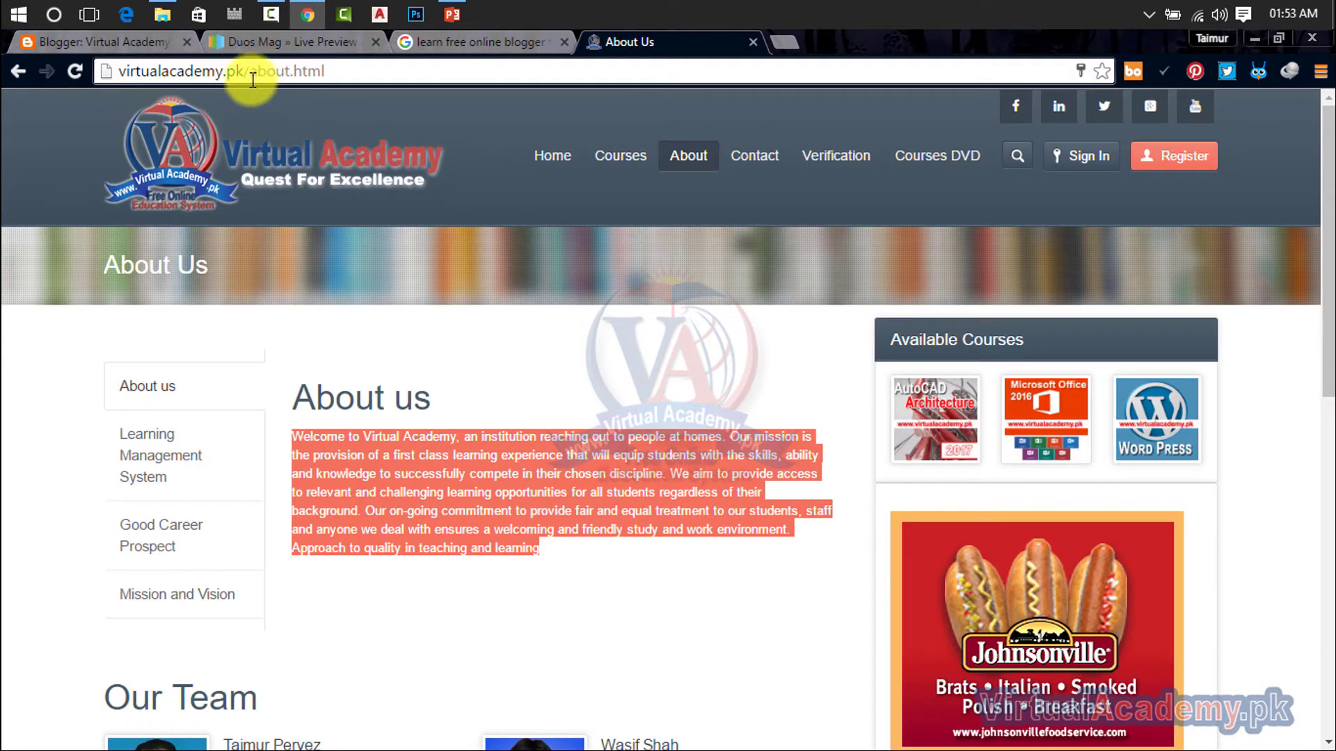
left_click_drag(333, 72, 249, 71)
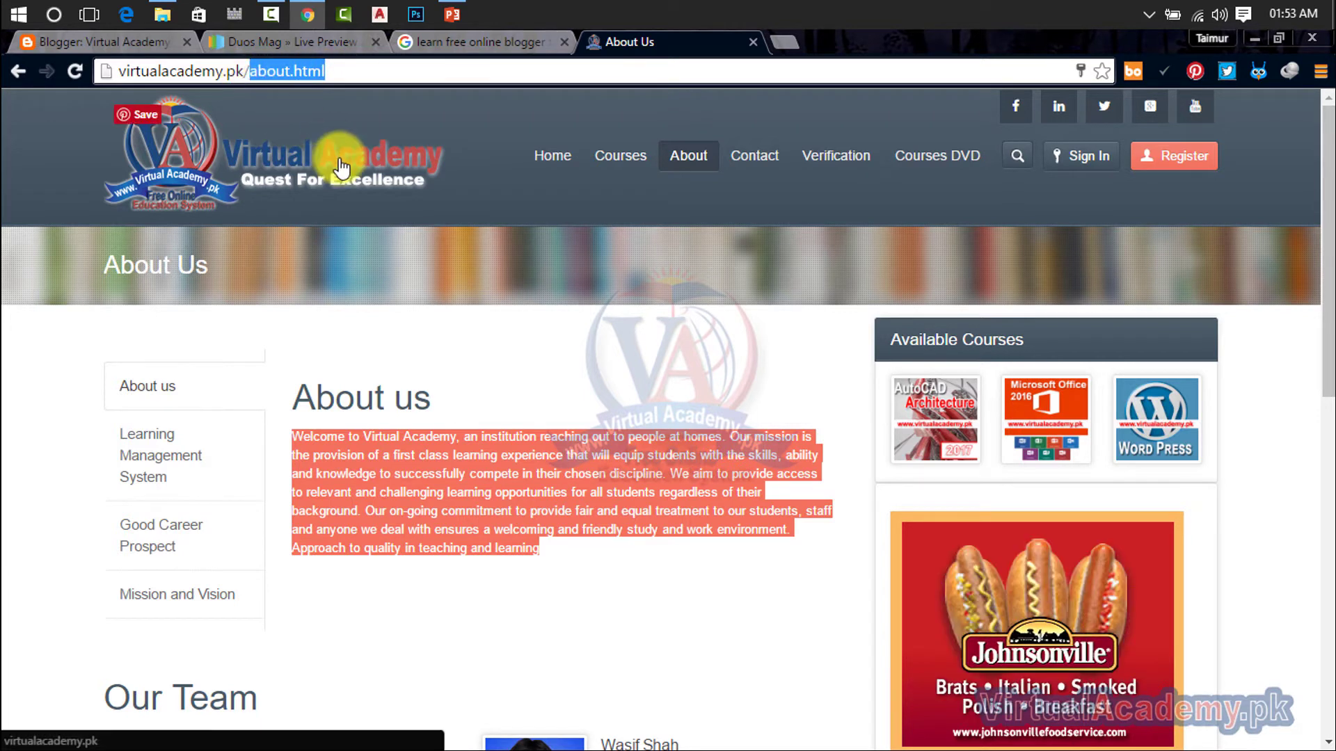
left_click(594, 157)
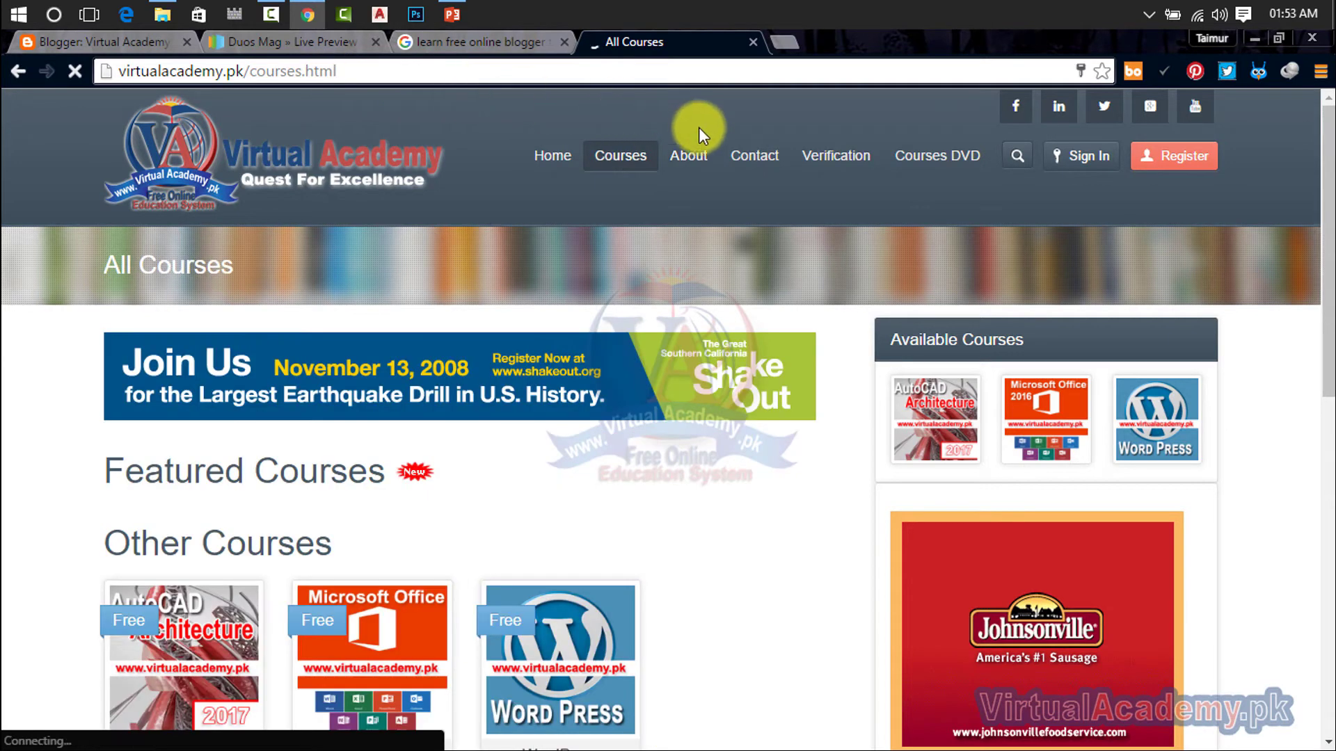
left_click(842, 156)
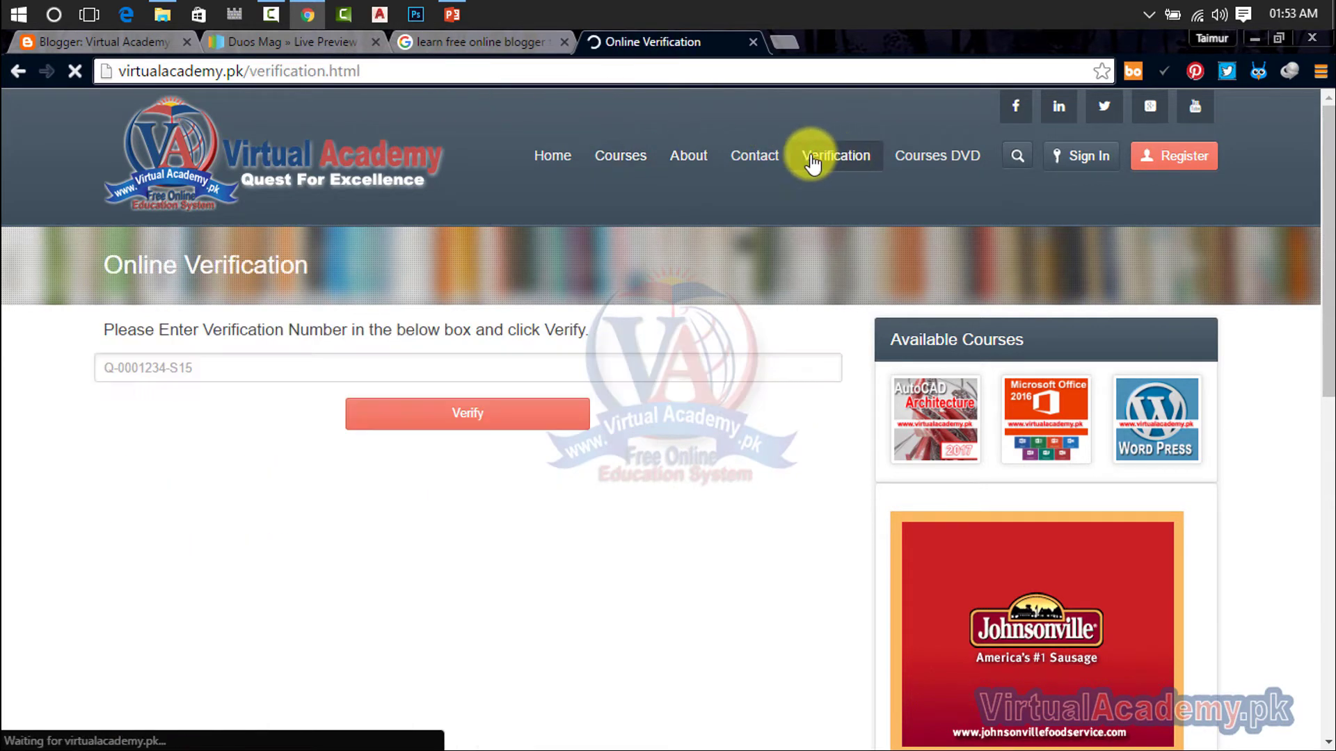
left_click(620, 158)
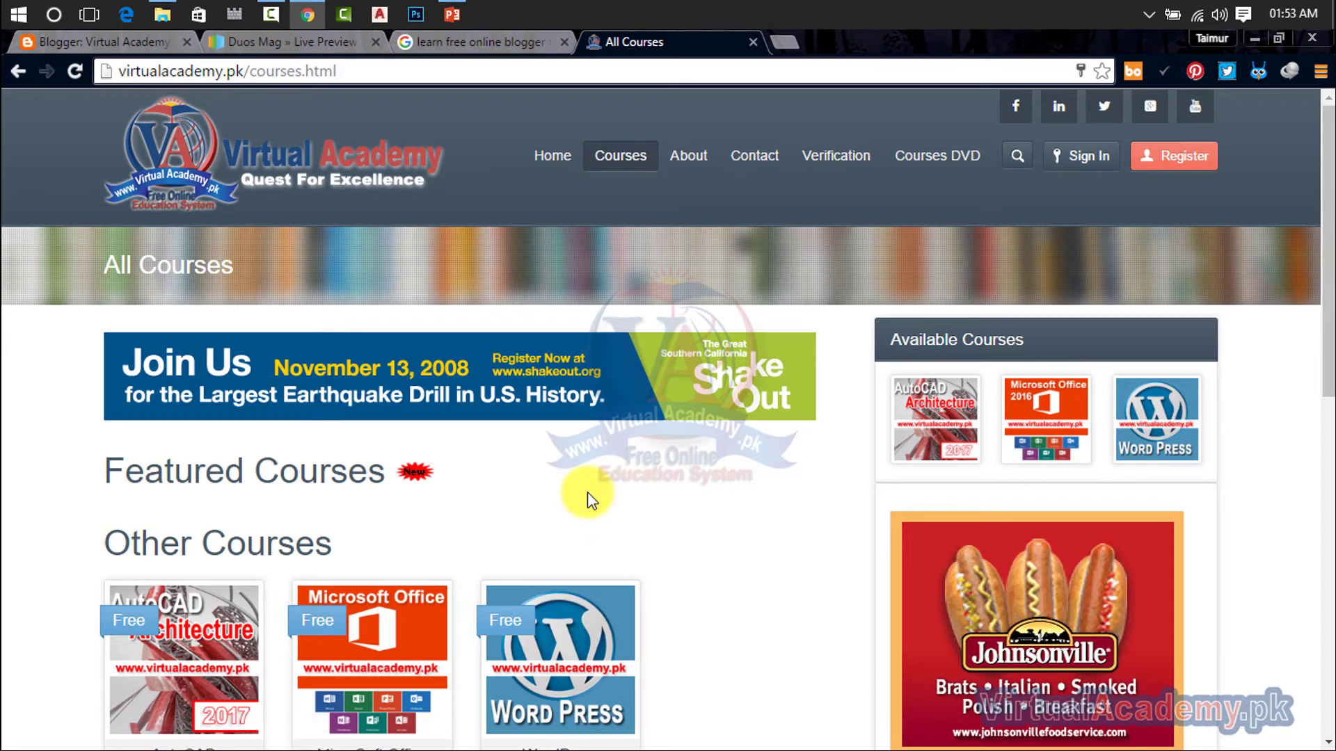
- Sign in to the Virtual Academy website with the saved account e-mail and password
left_click(1089, 159)
left_click(959, 291)
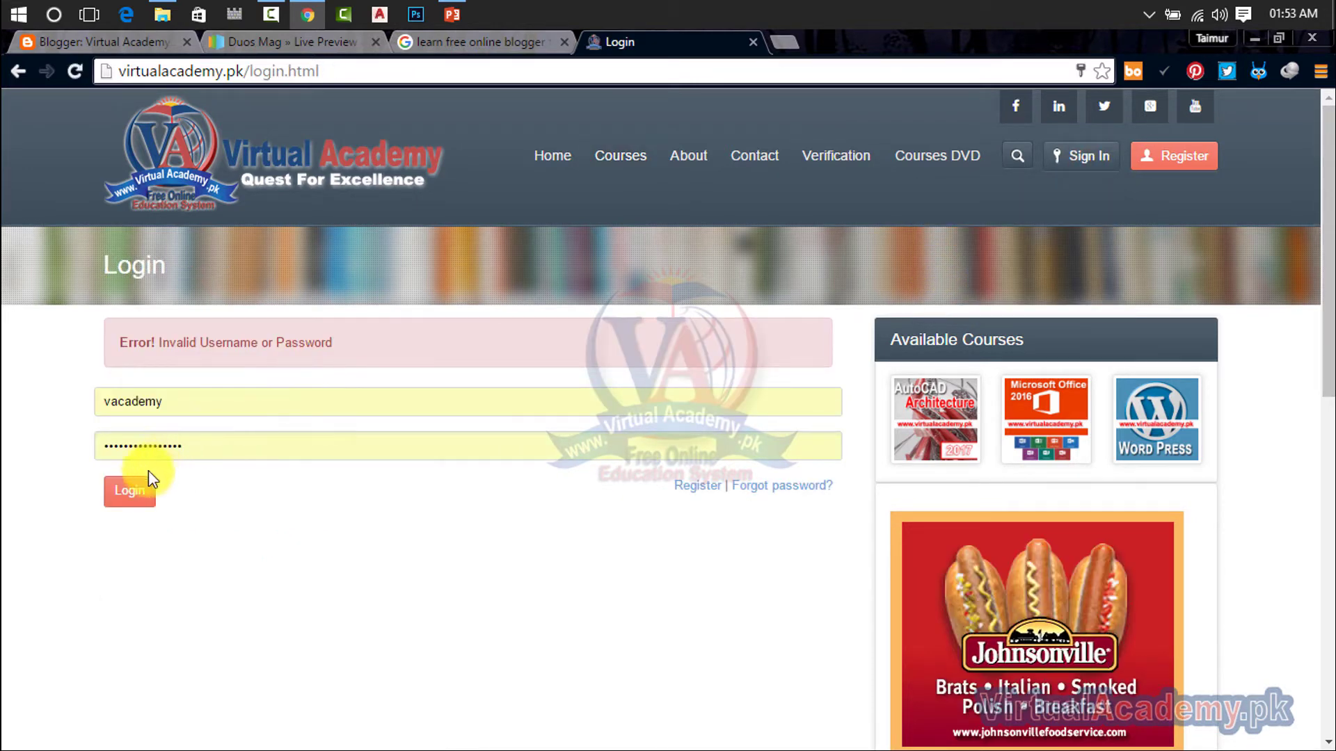
left_click(167, 394)
left_click(179, 453)
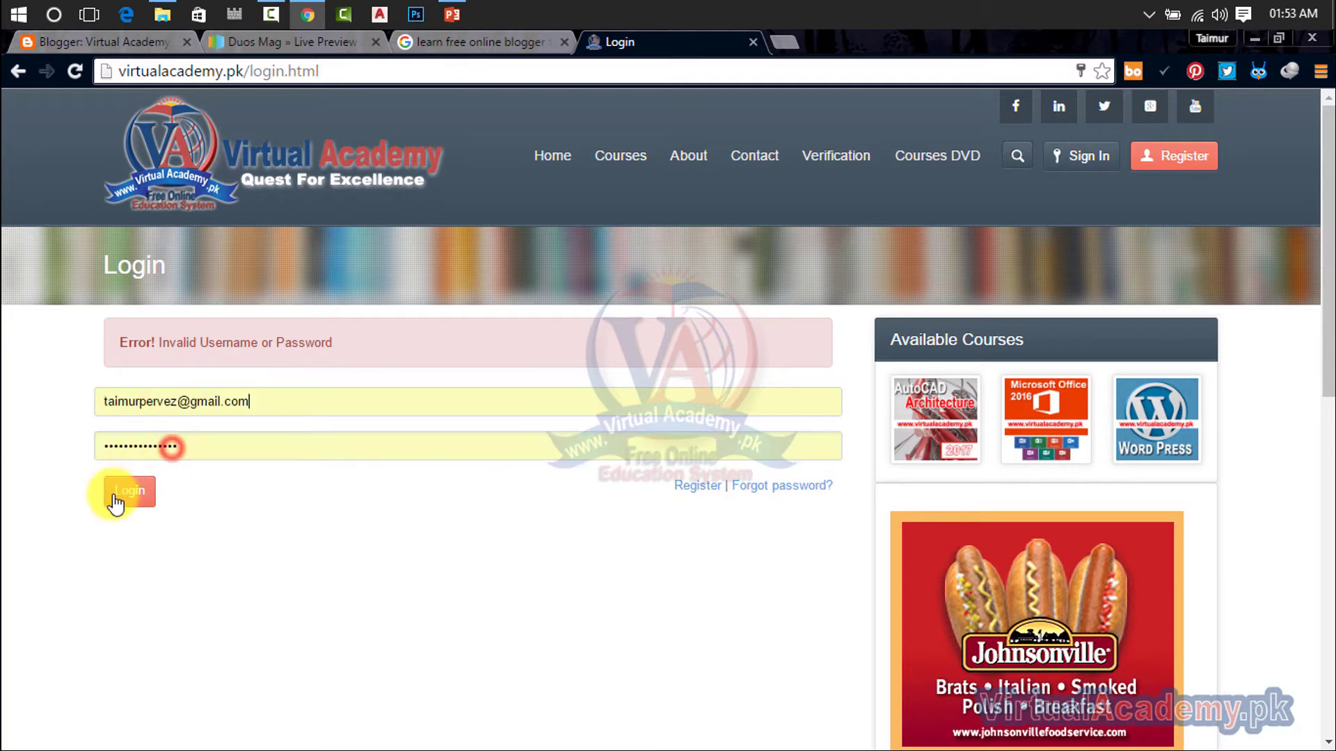
left_click(121, 492)
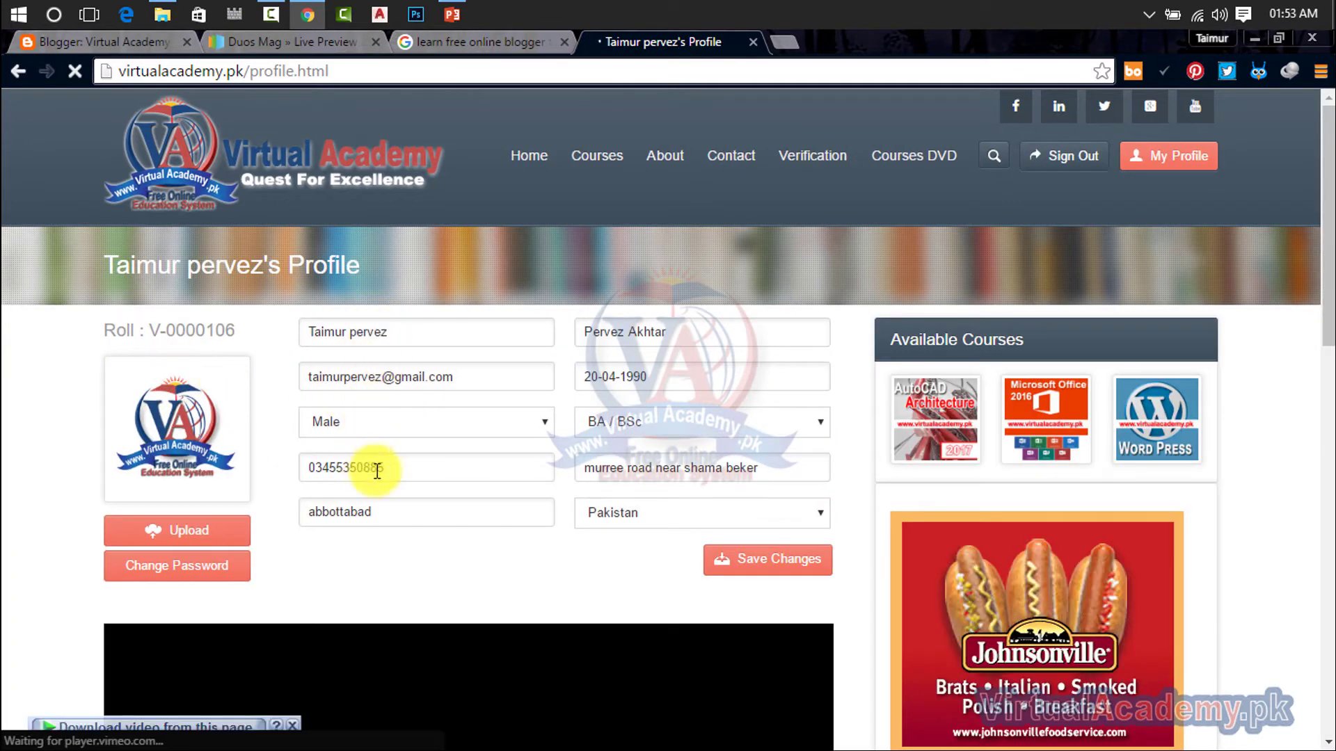
- Open the MicroSoft Office 2016 course from the profile's course list and examine the page and address of Lesson 02
scroll(505, 429, "down", 5)
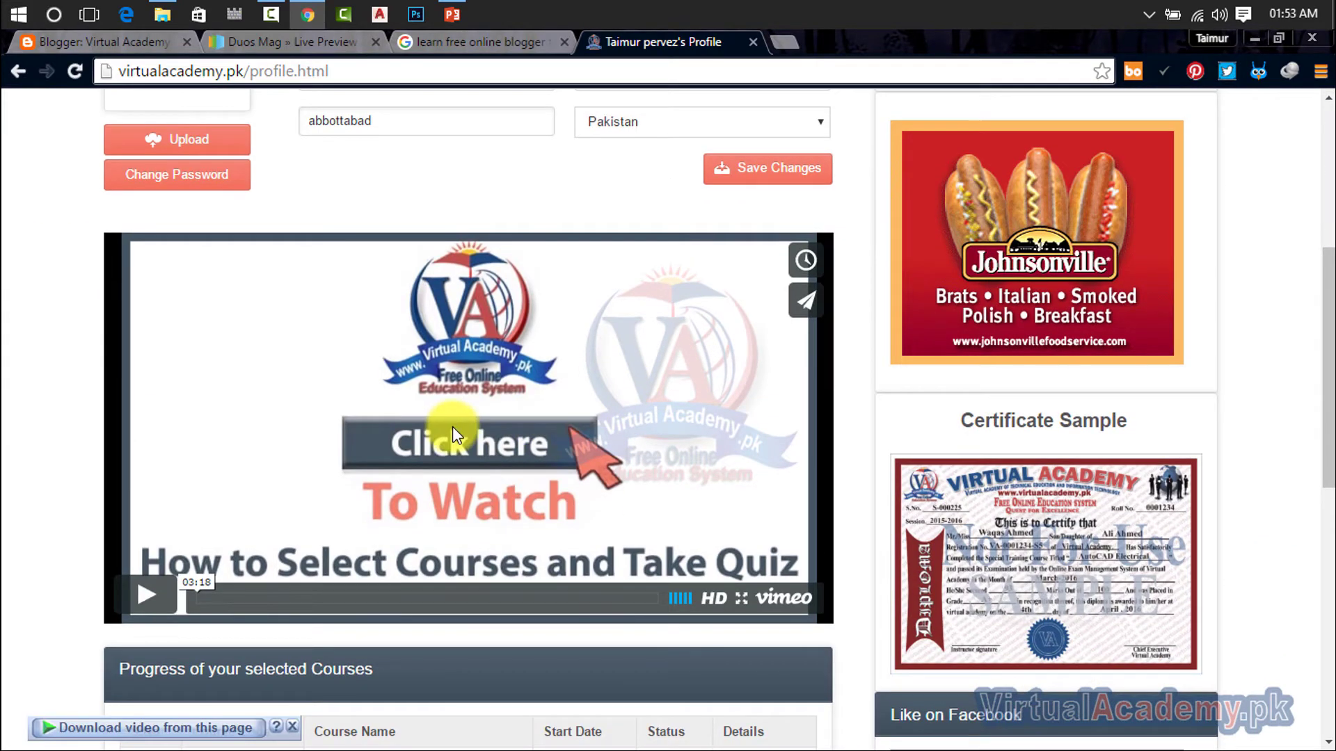
scroll(453, 427, "down", 7)
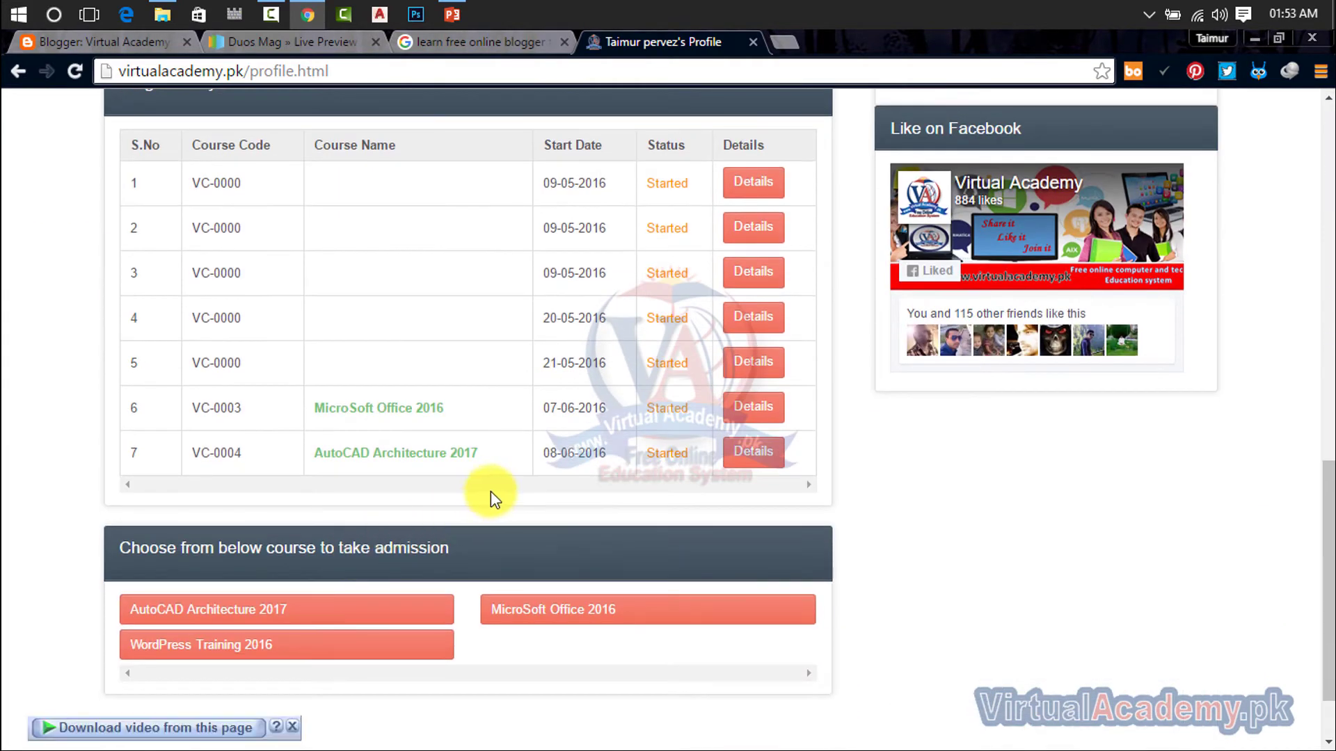
left_click(376, 418)
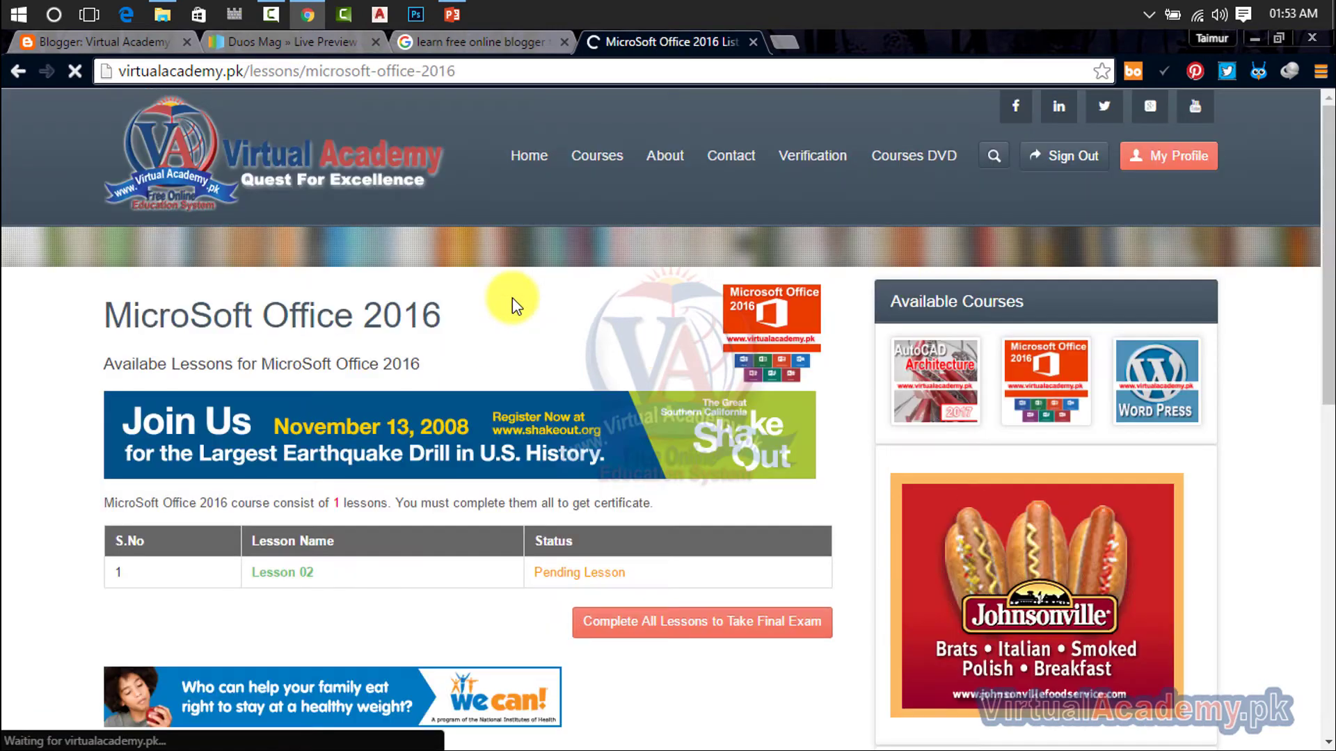
left_click(282, 574)
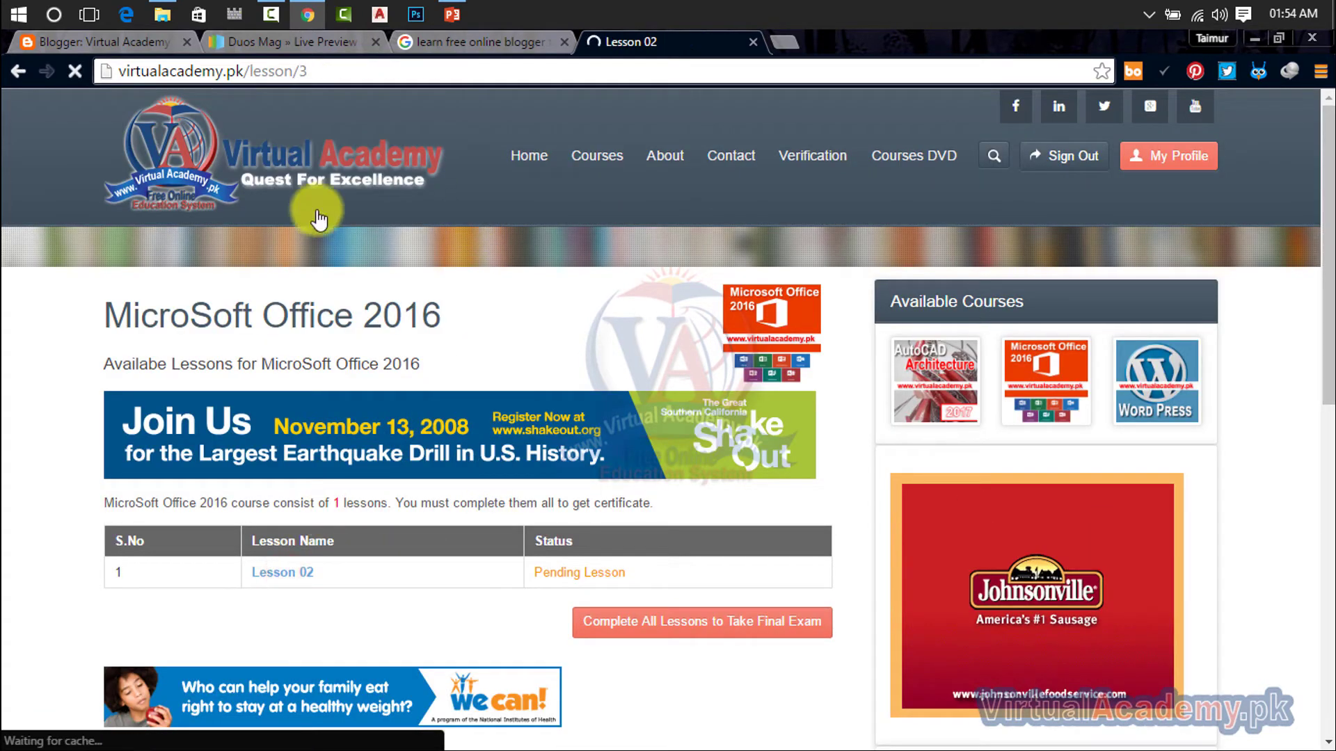
scroll(490, 334, "down", 6)
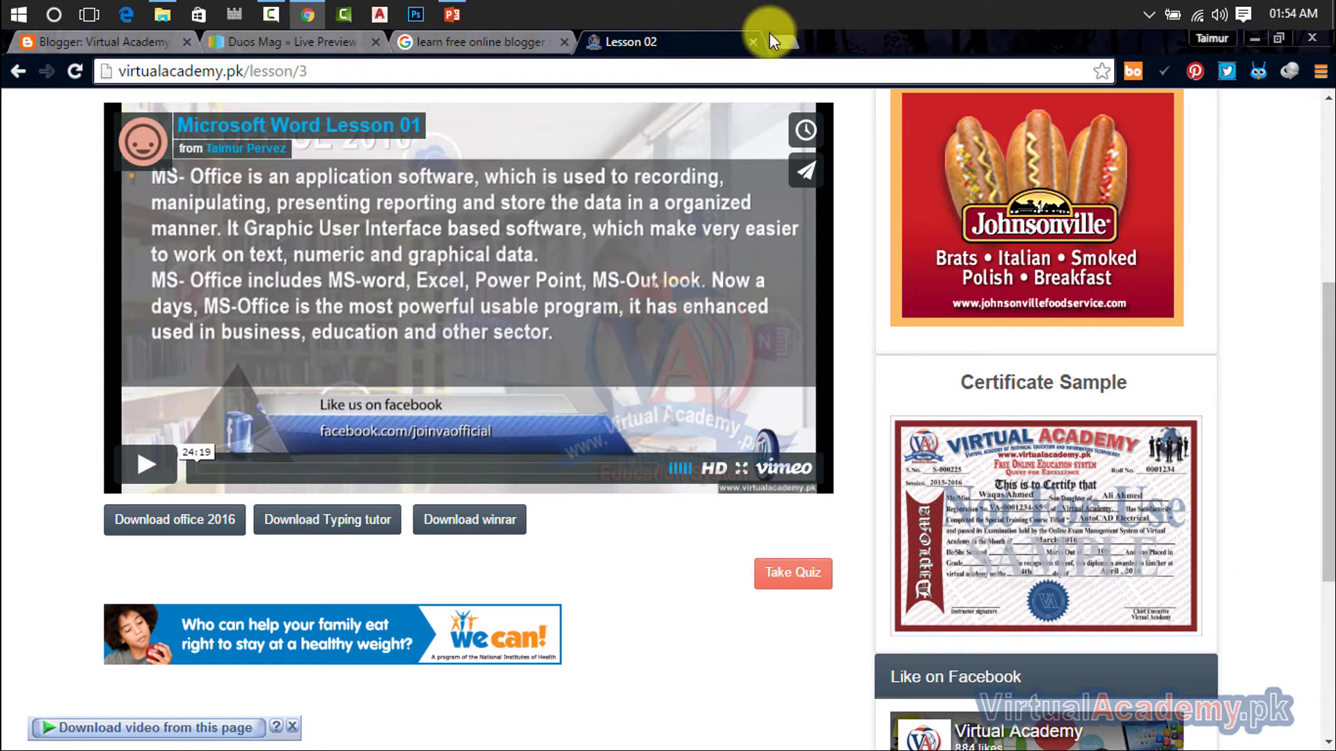
- Close the Lesson 02 and Google search pages and return to the Blogger post editor
left_click(753, 42)
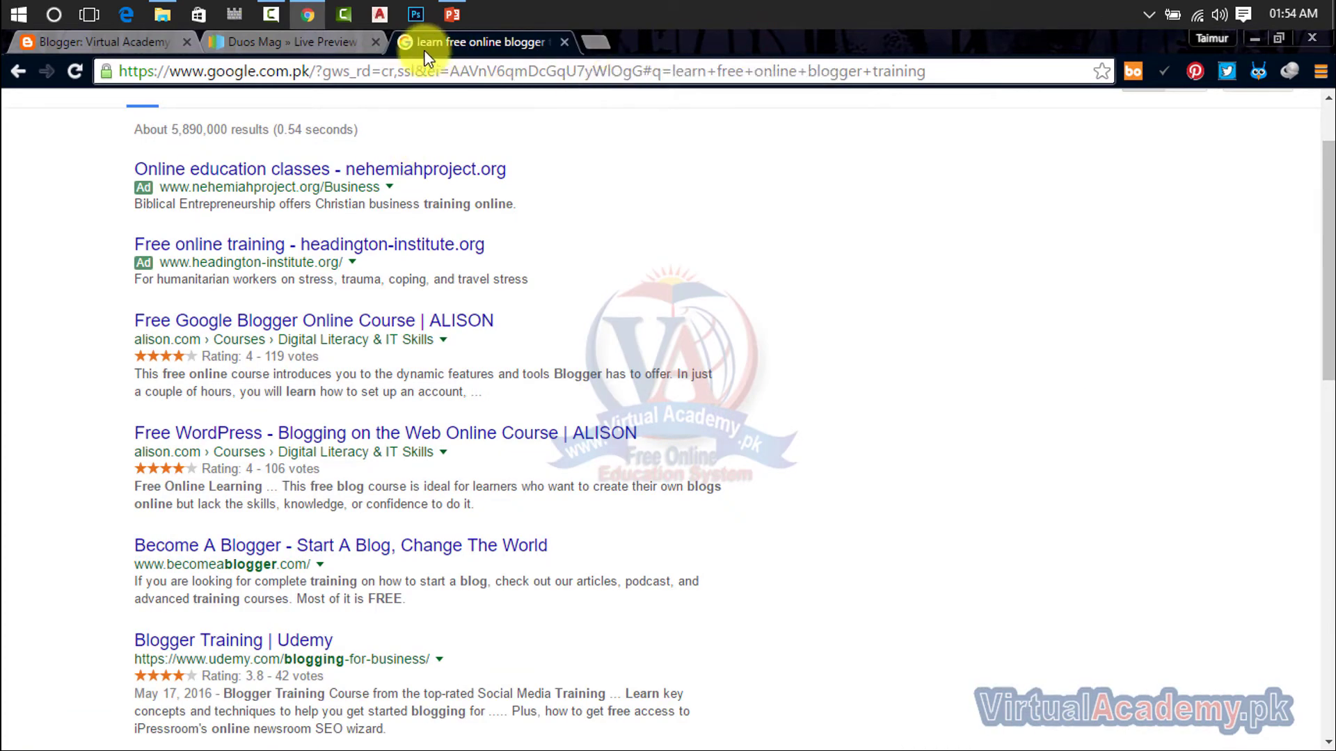
left_click(564, 41)
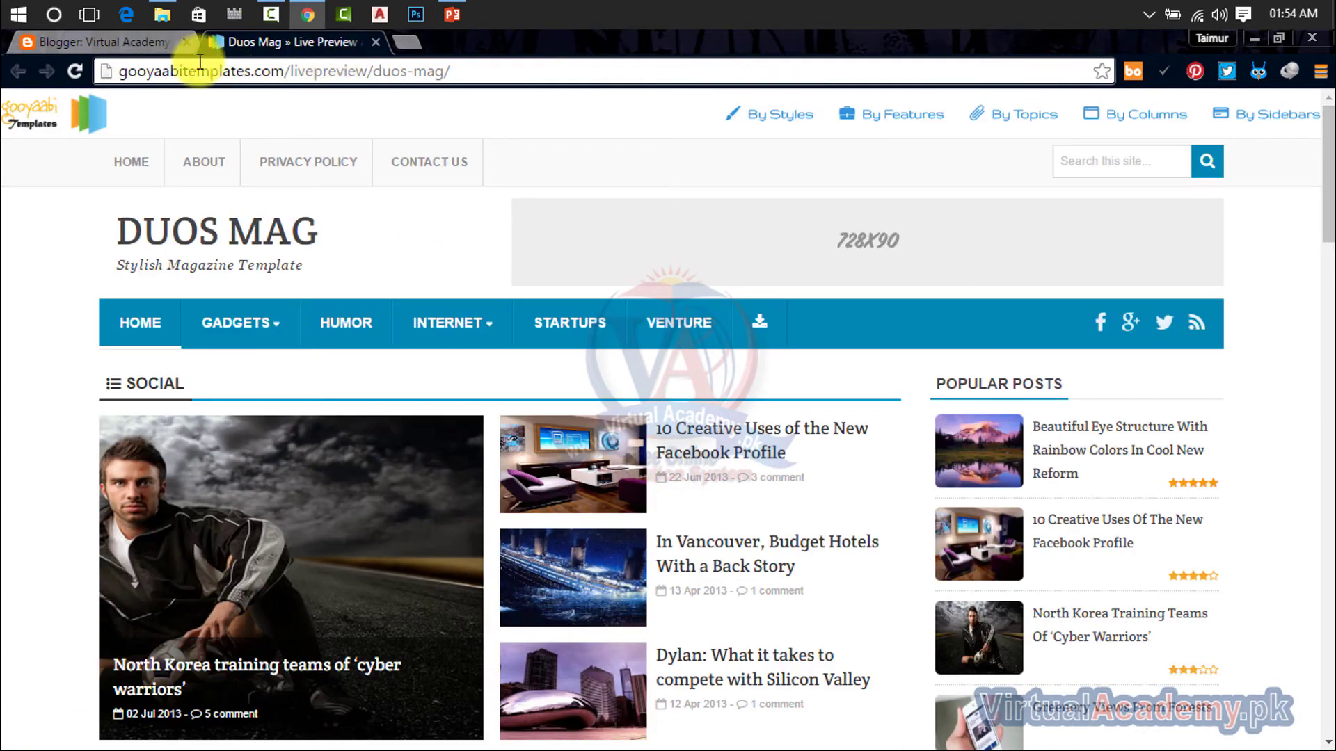
left_click(137, 46)
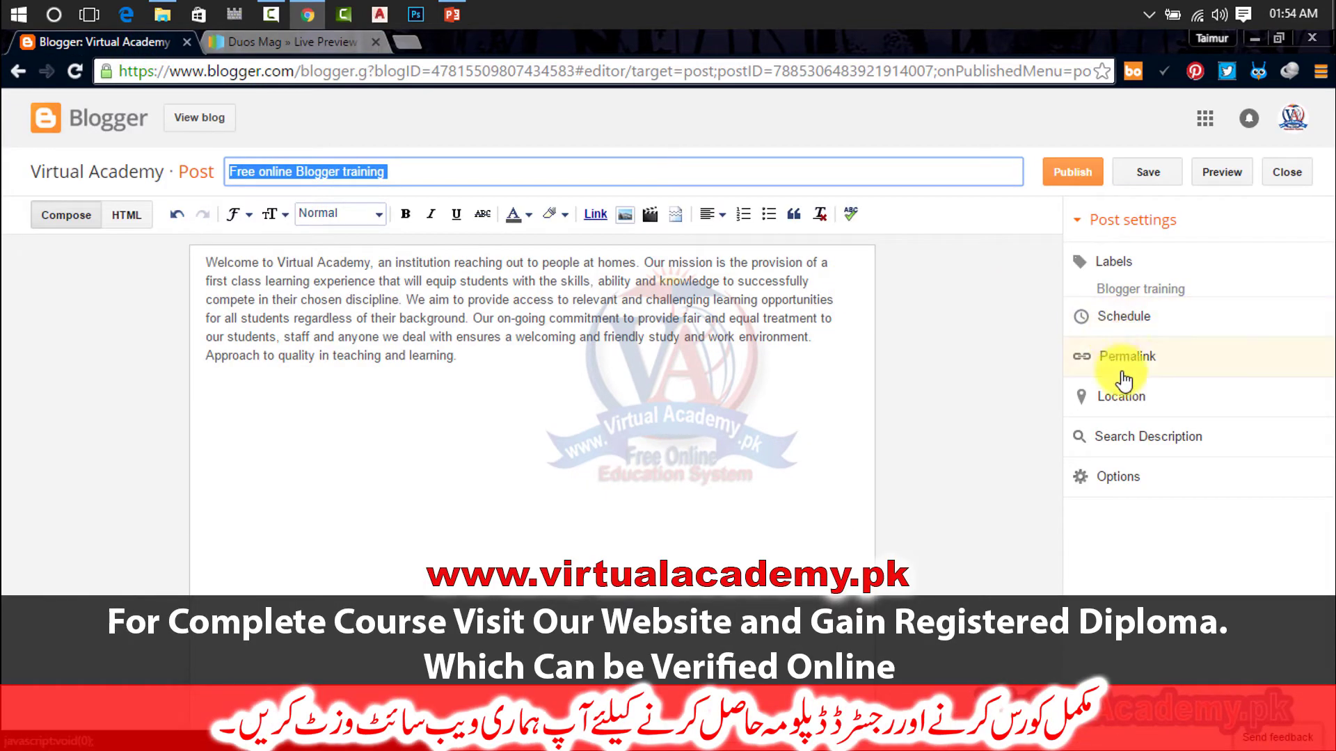
- Open the post's permalink settings and examine the automatic permalink address
left_click(1156, 356)
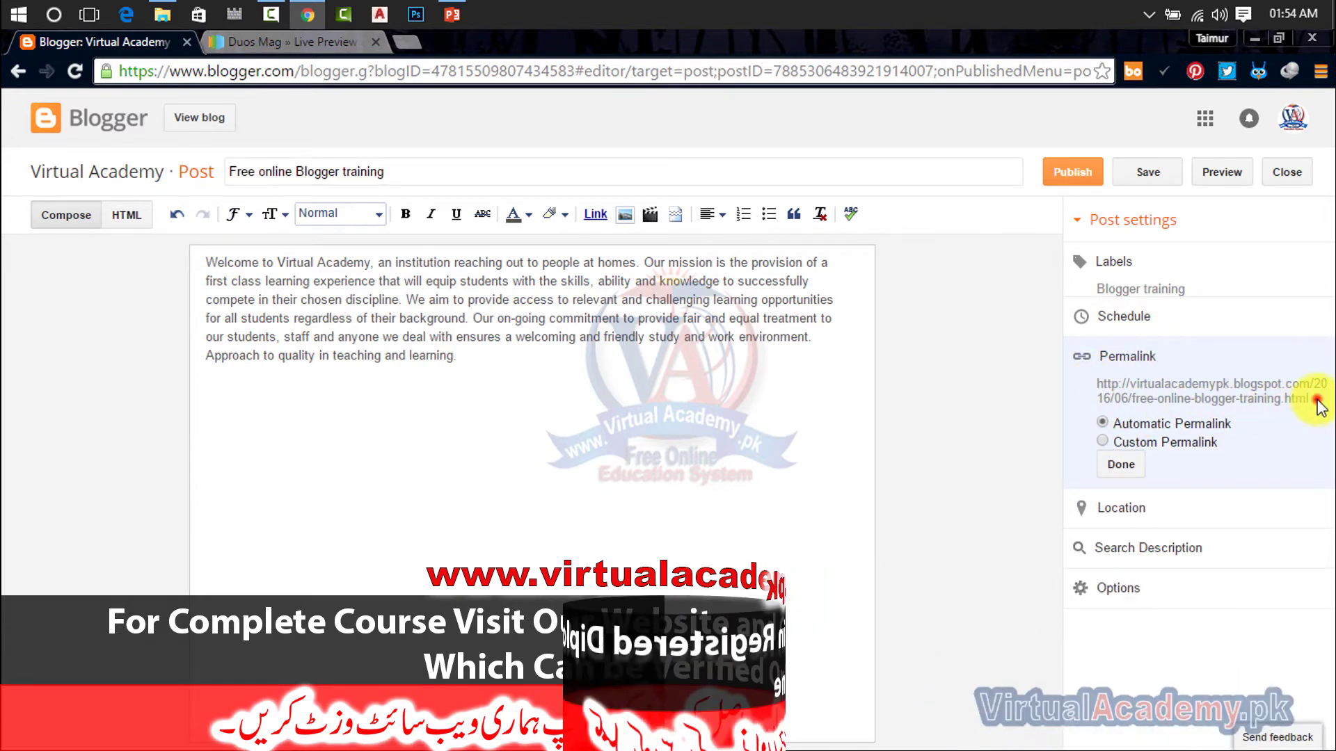
left_click_drag(1309, 399, 1098, 388)
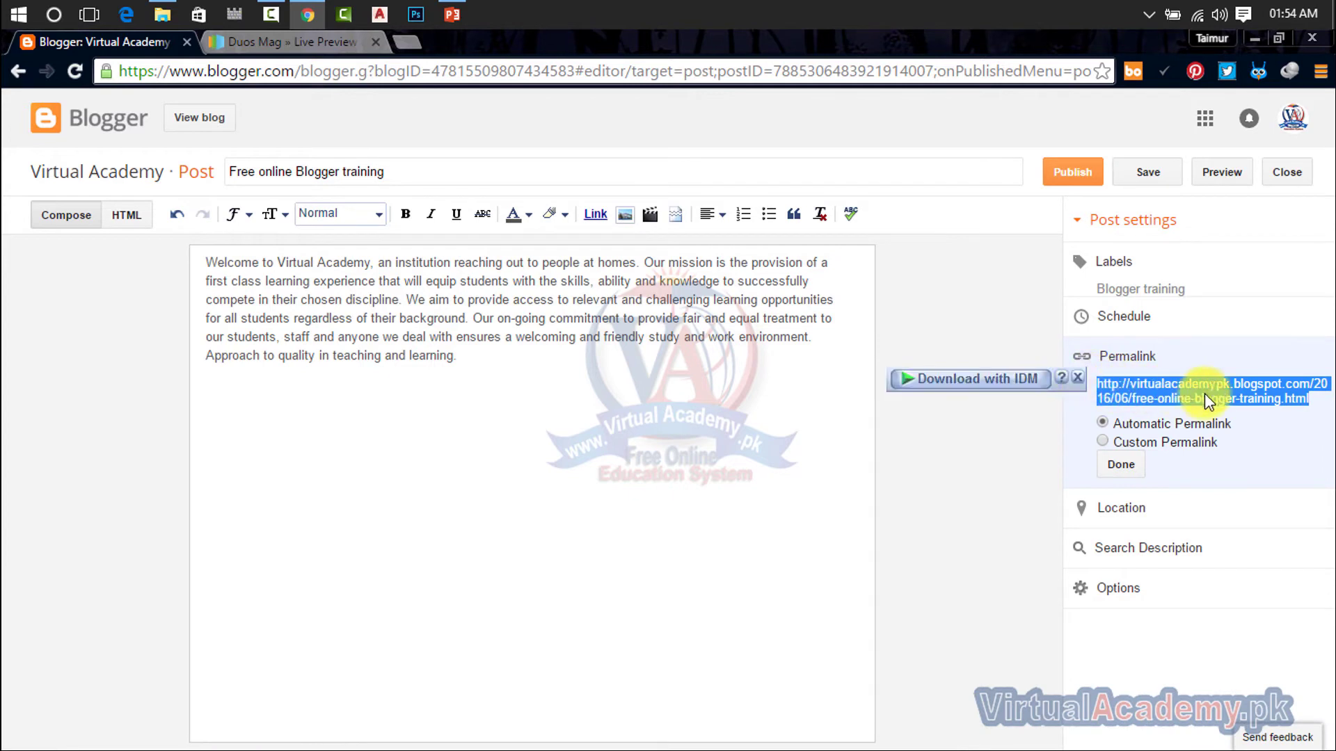
left_click(1319, 408)
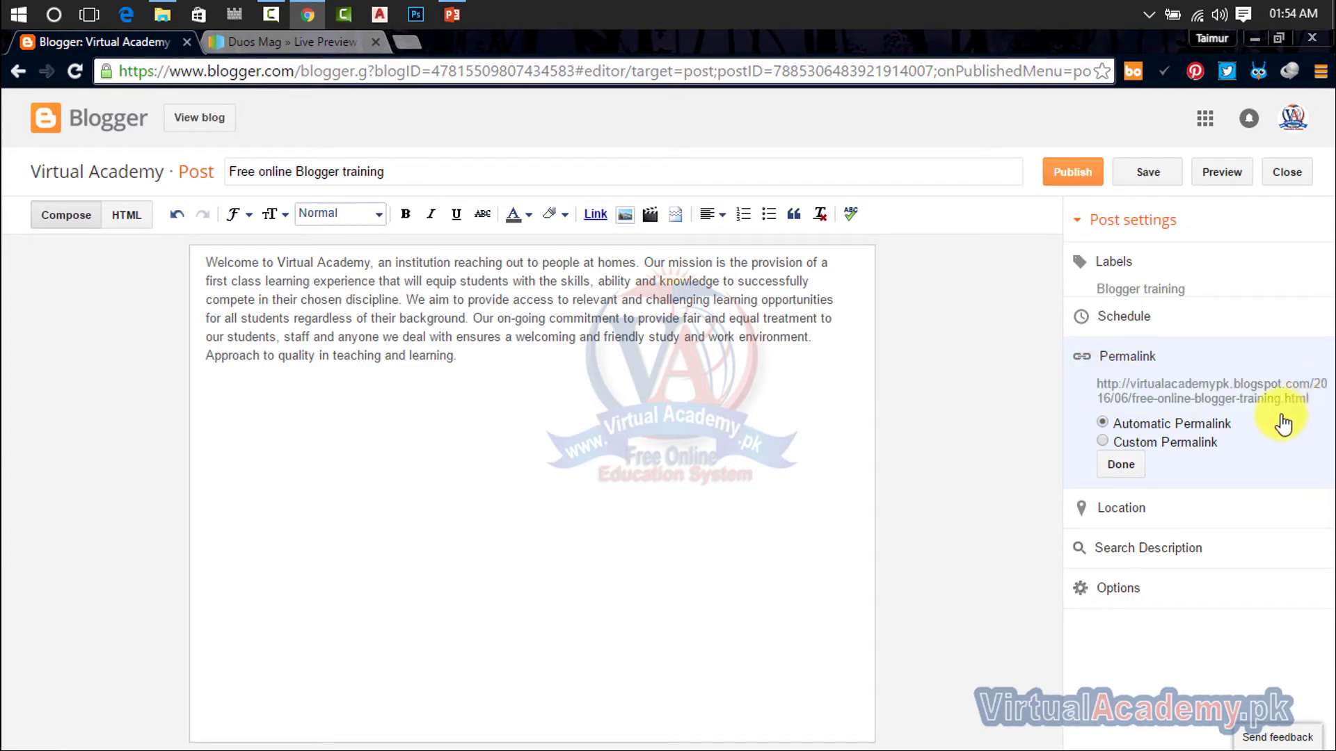
- Give the post the custom permalink Blogger-training
left_click(1107, 444)
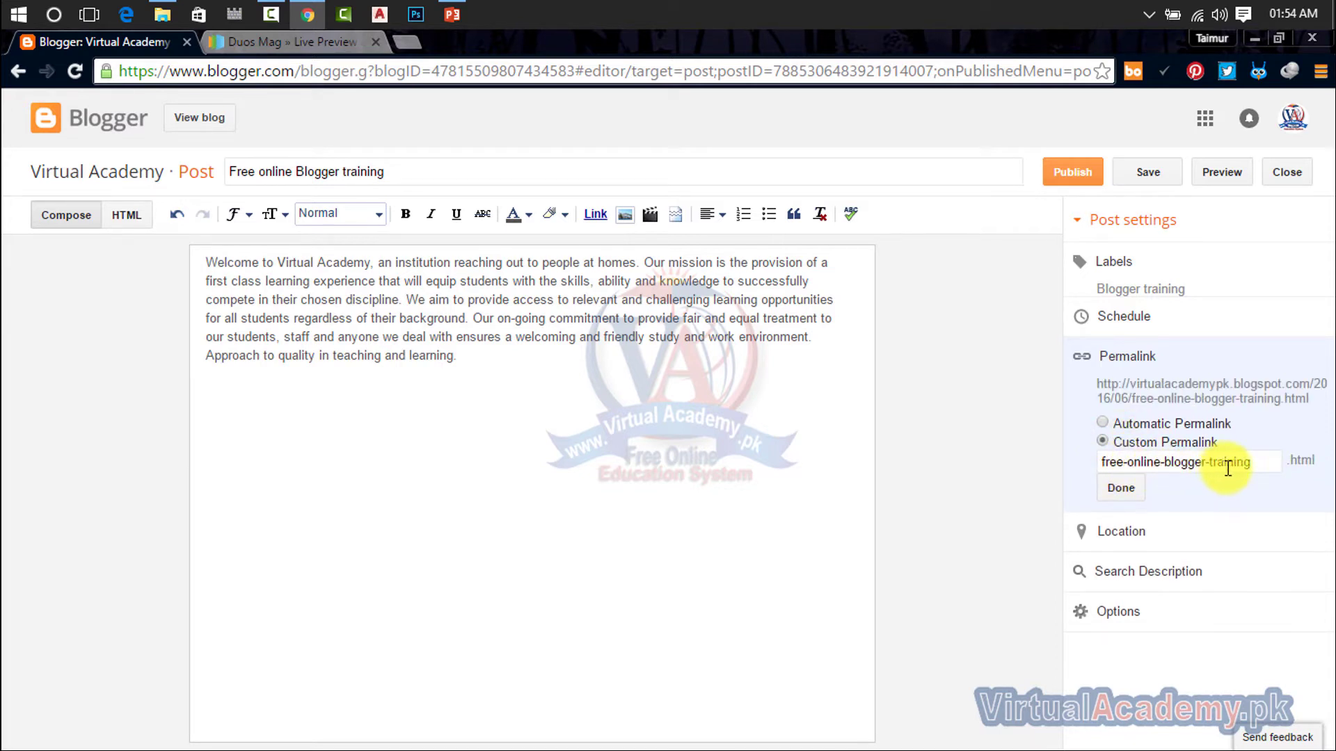
left_click_drag(1258, 462, 1044, 463)
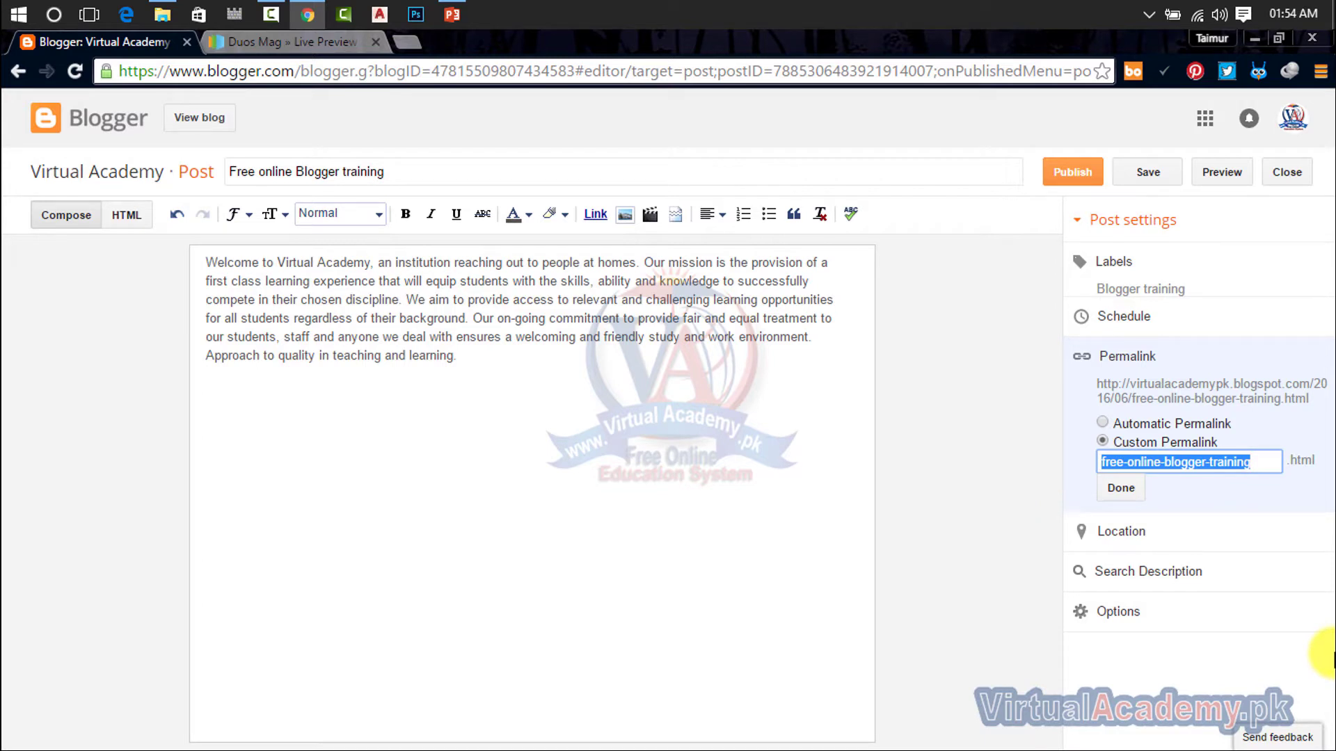
type("Blogger")
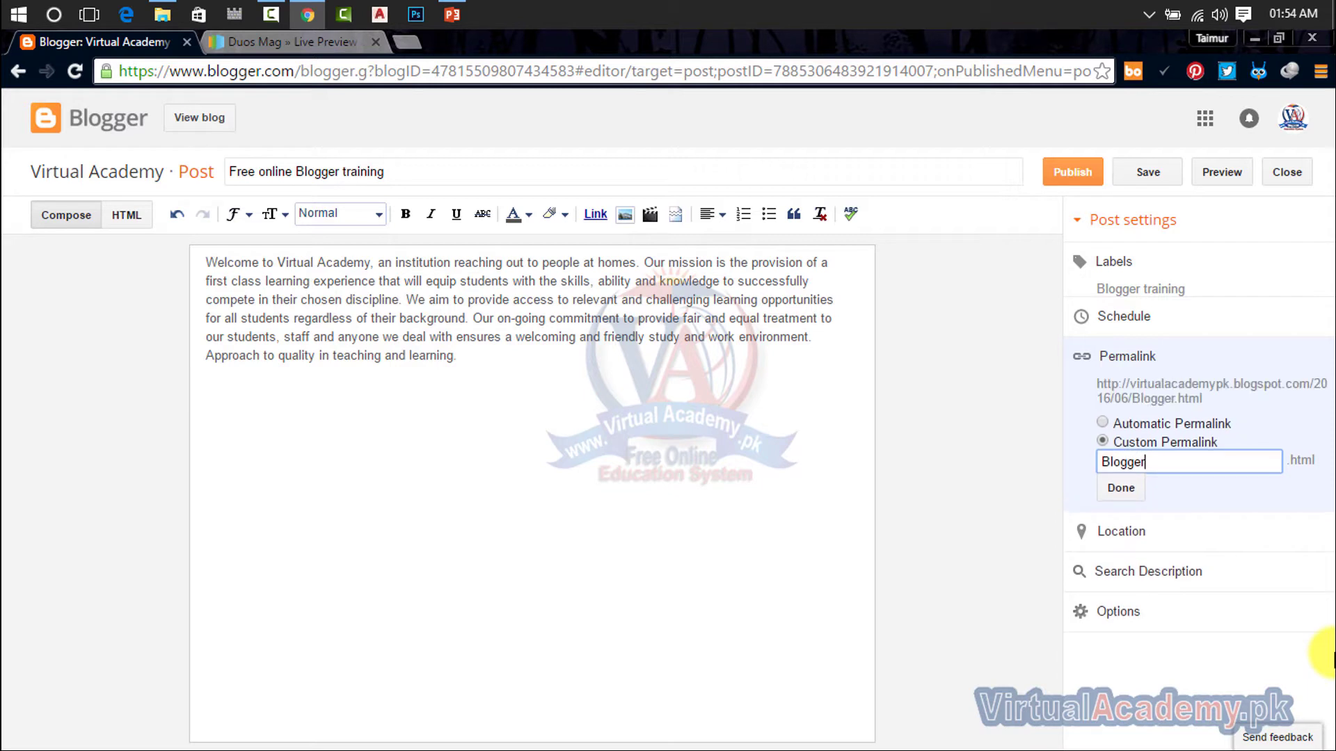
type("-training")
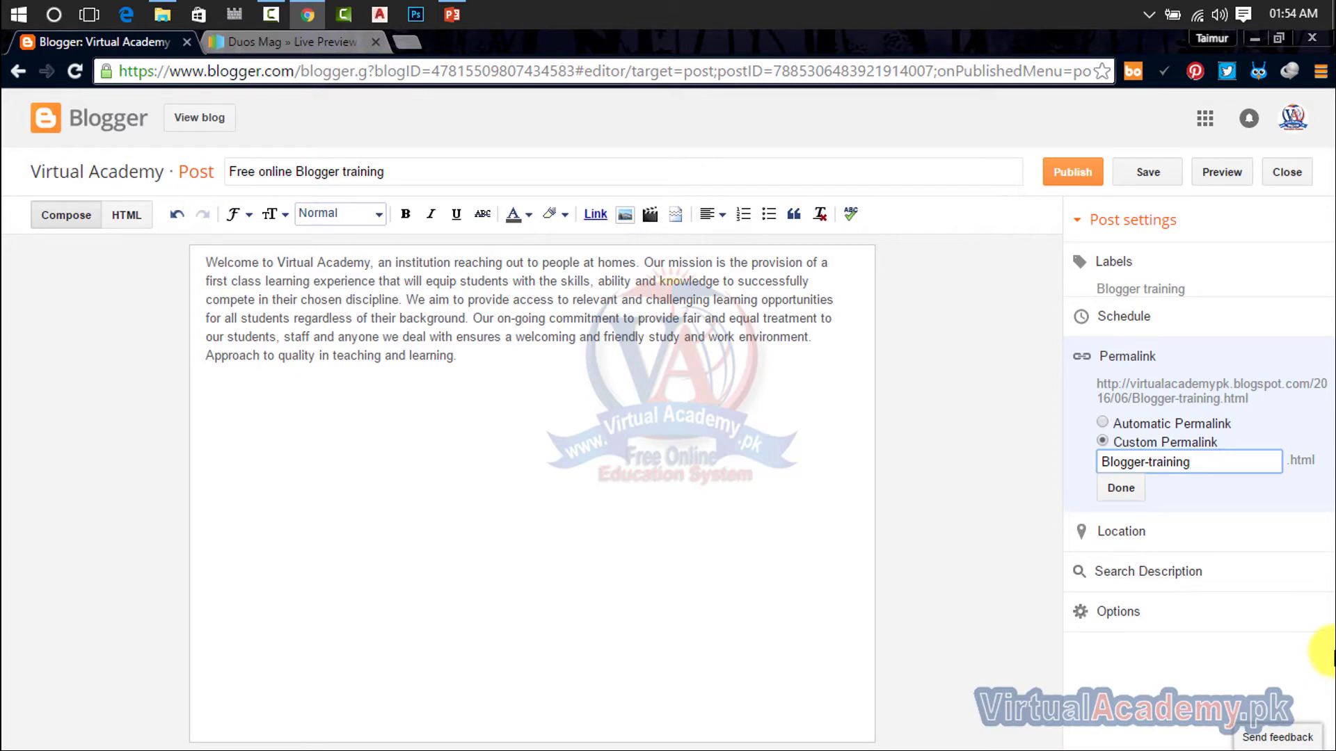
left_click(1122, 490)
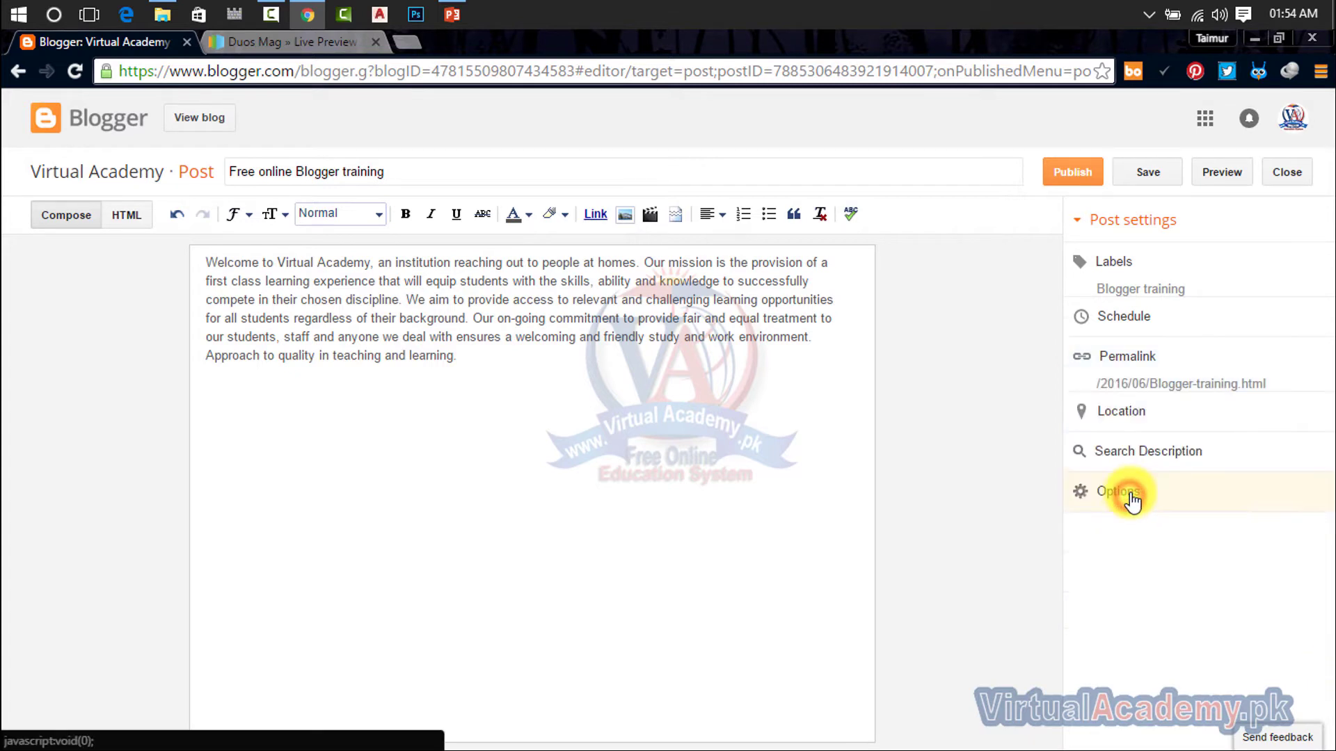
- Search the map for abbottabad and set the post's location to Abbottabad, Pakistan
left_click(1124, 416)
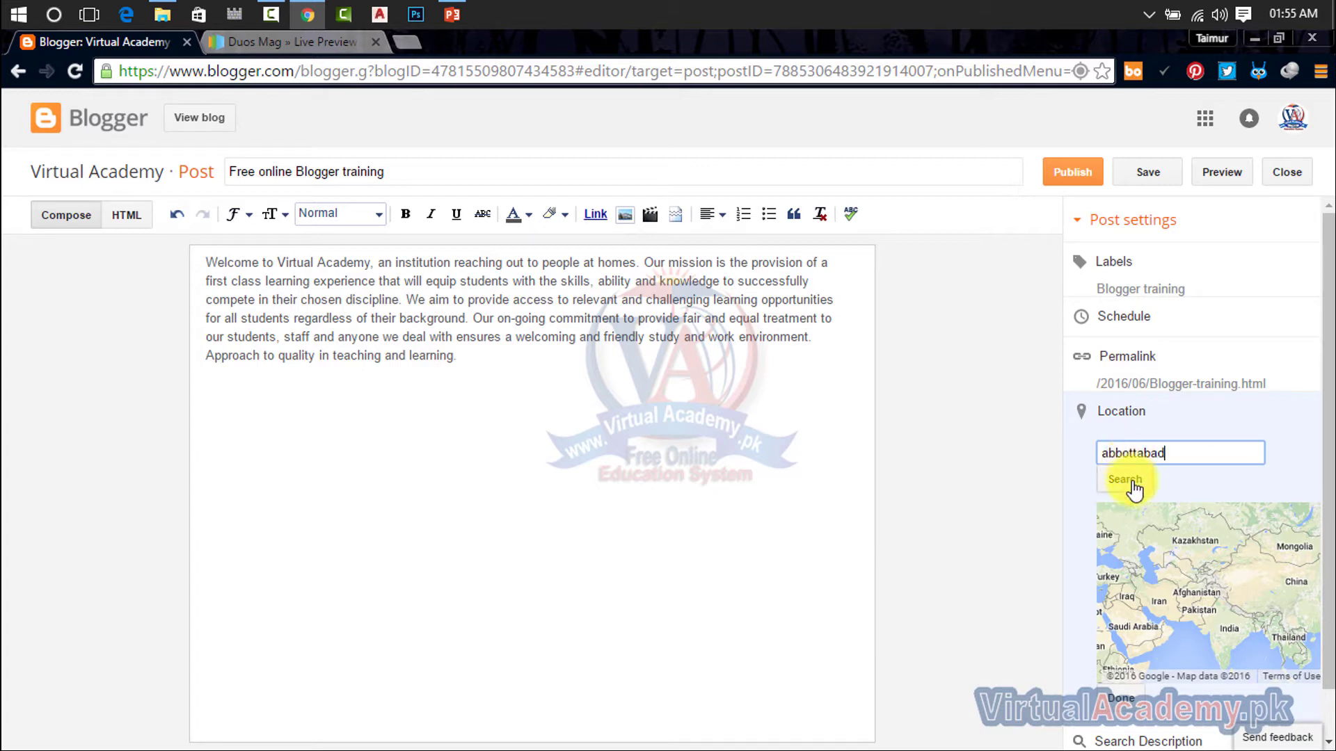
left_click(1127, 480)
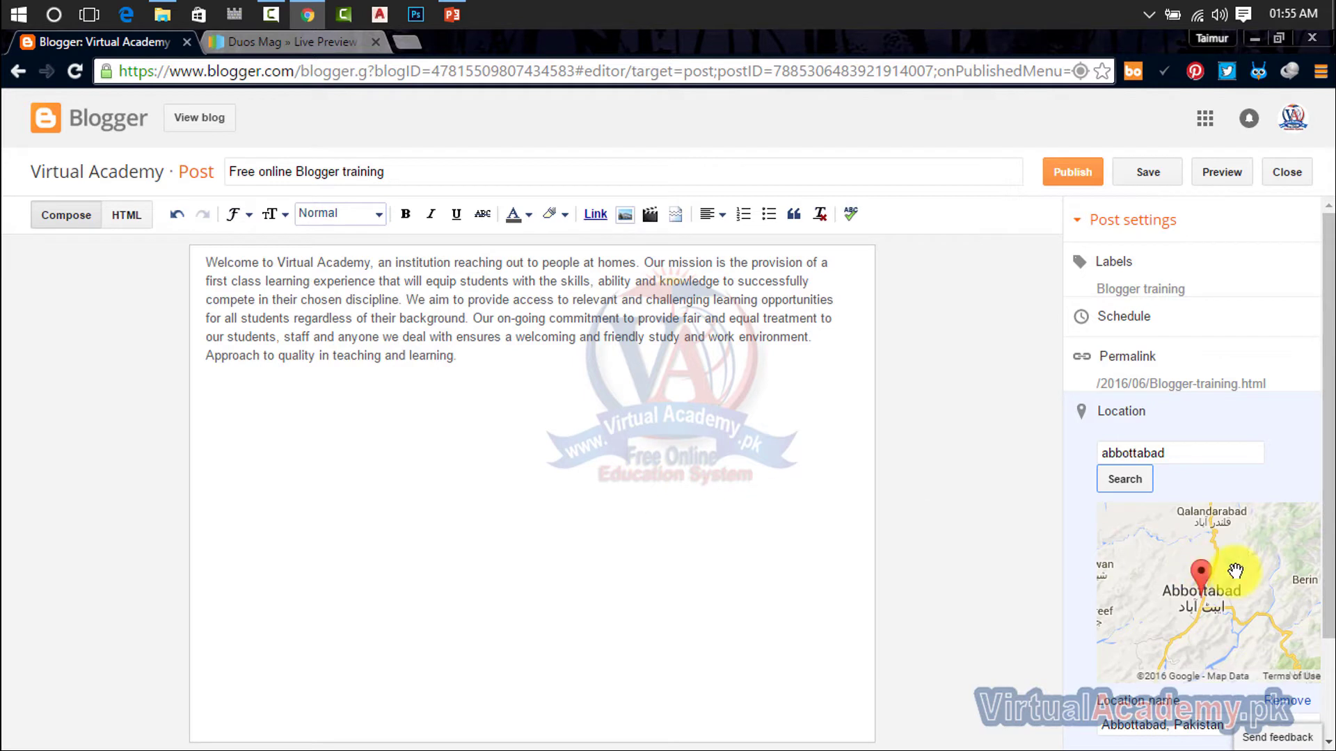
scroll(1231, 567, "down", 1)
left_click_drag(1329, 529, 1326, 633)
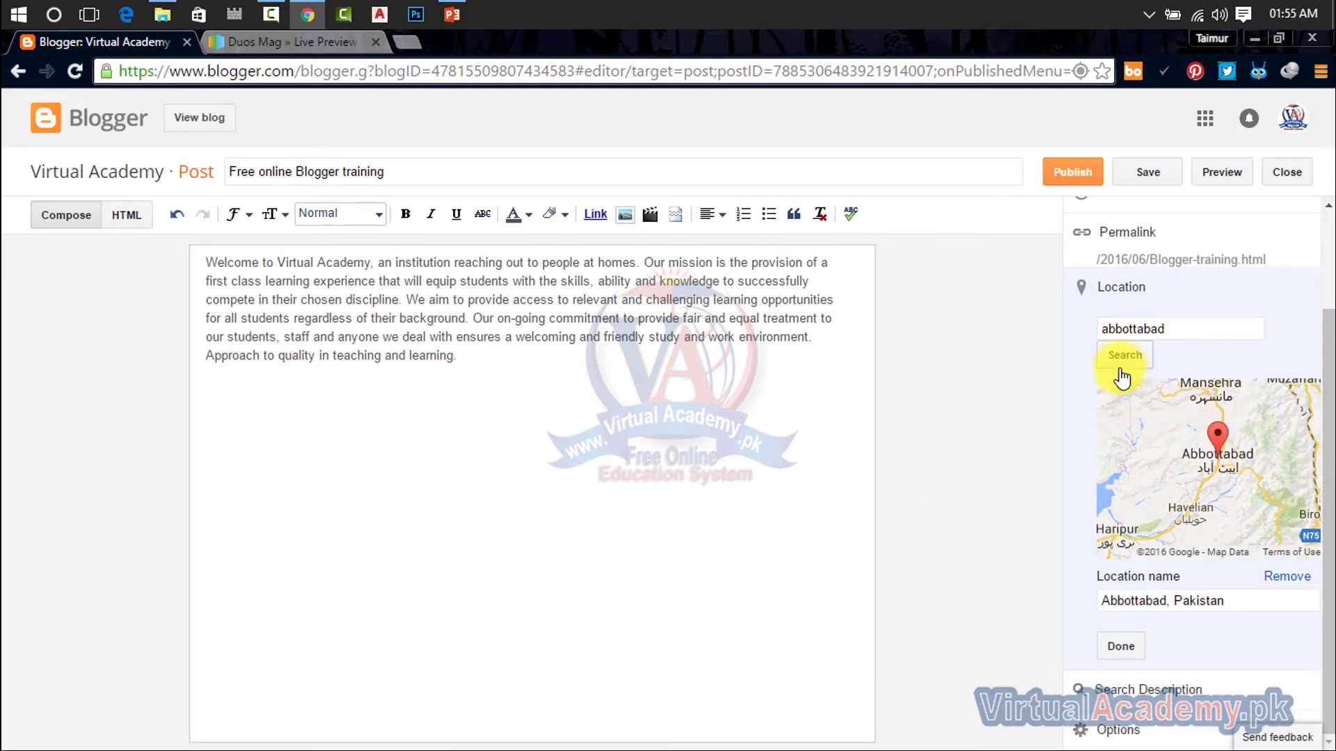
left_click(1121, 649)
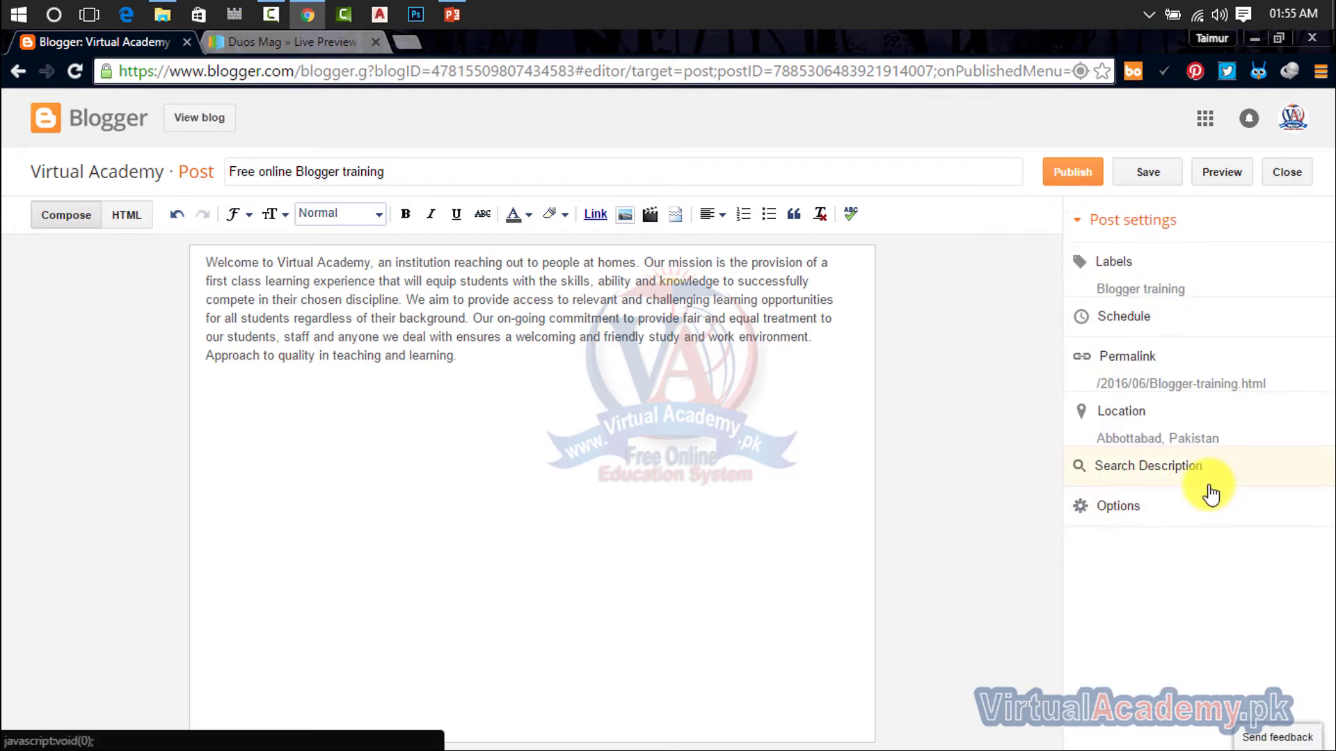
- Open the post's search description for editing and paste the post's welcome paragraph into a new blank Word 2016 document
left_click(1123, 467)
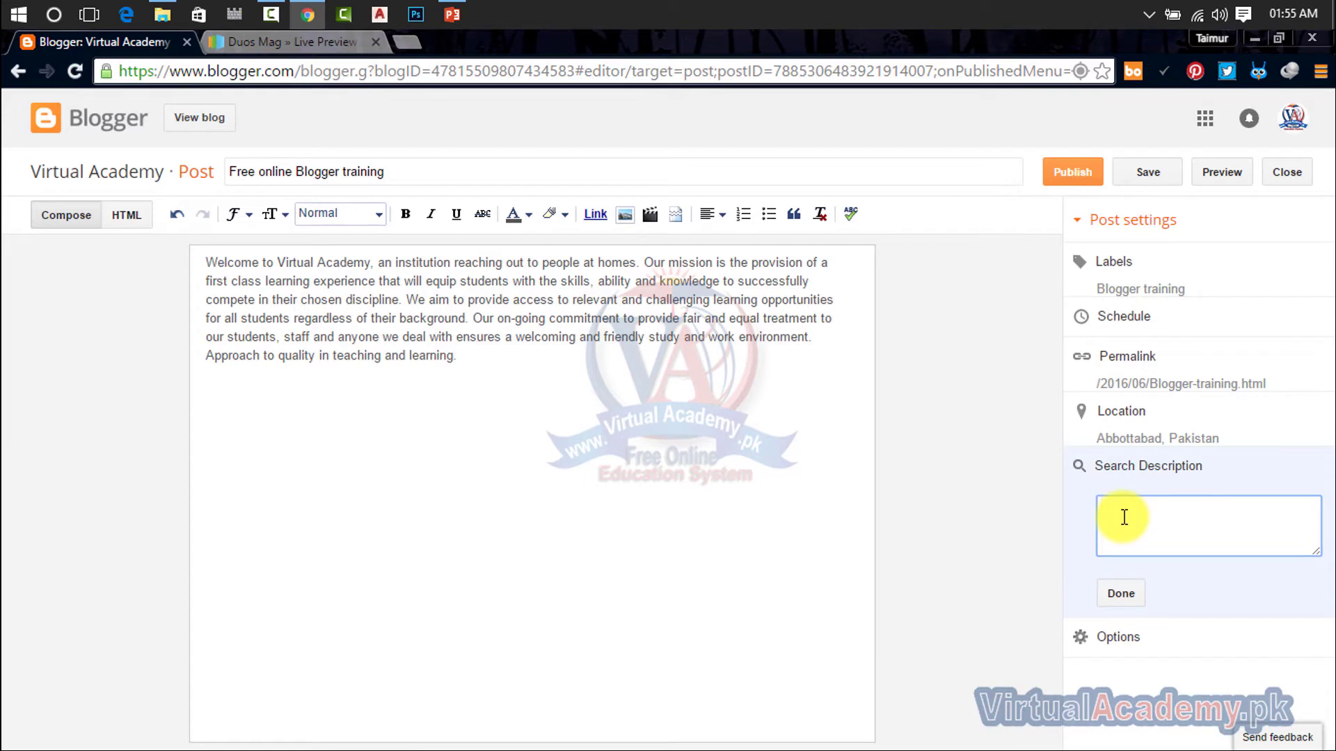
key("super")
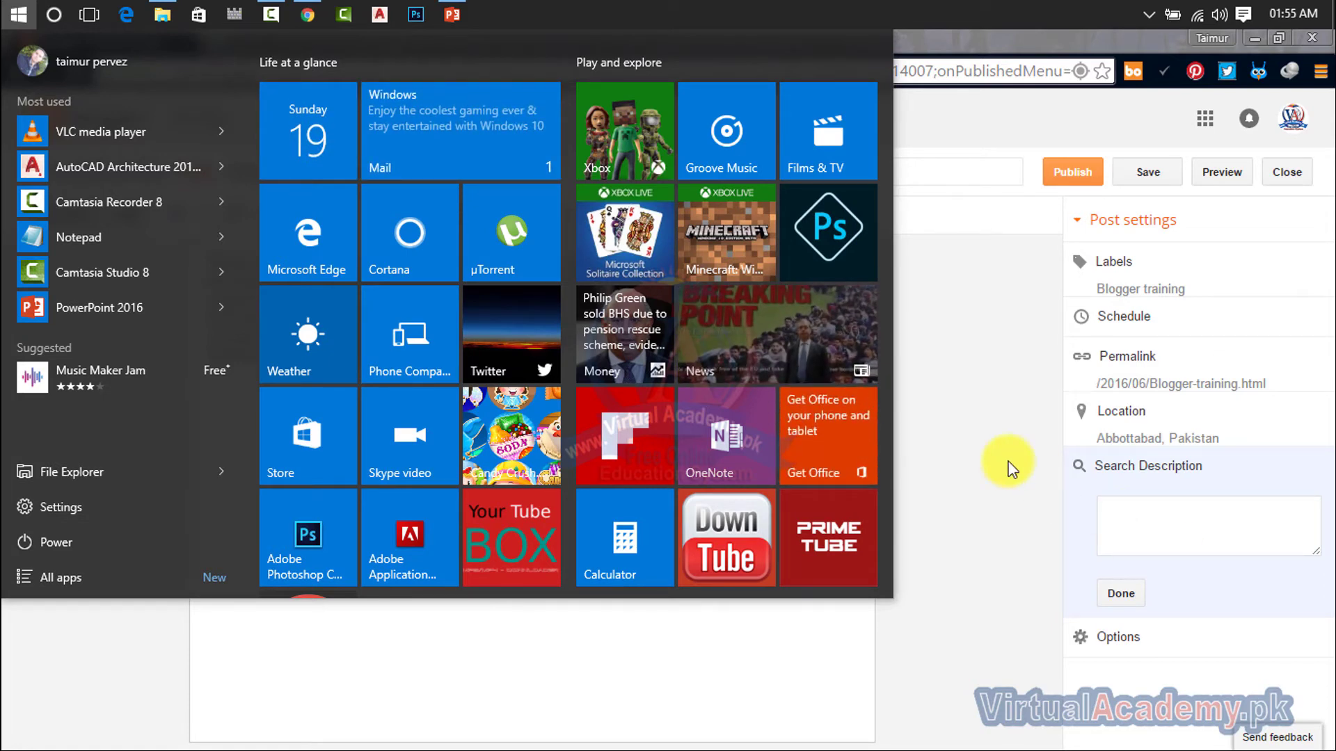
type("w")
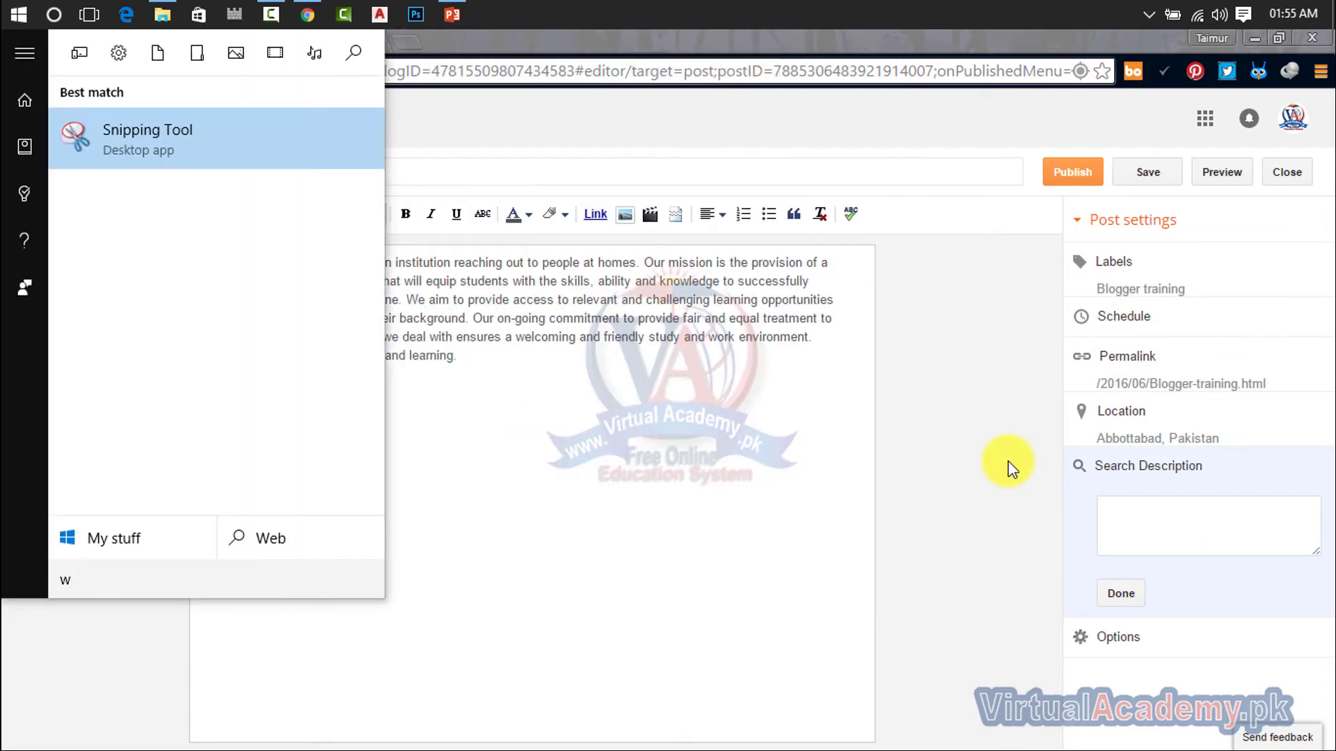
type("ninword")
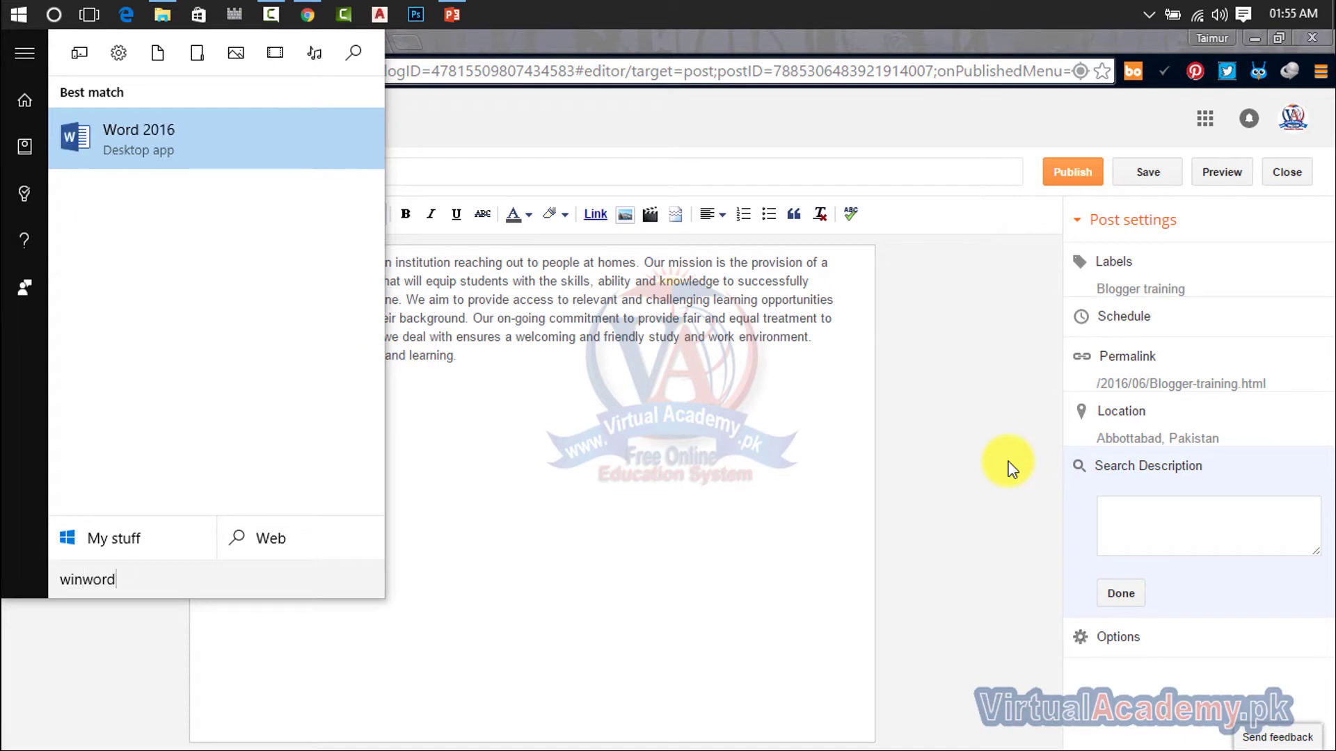
key("Return")
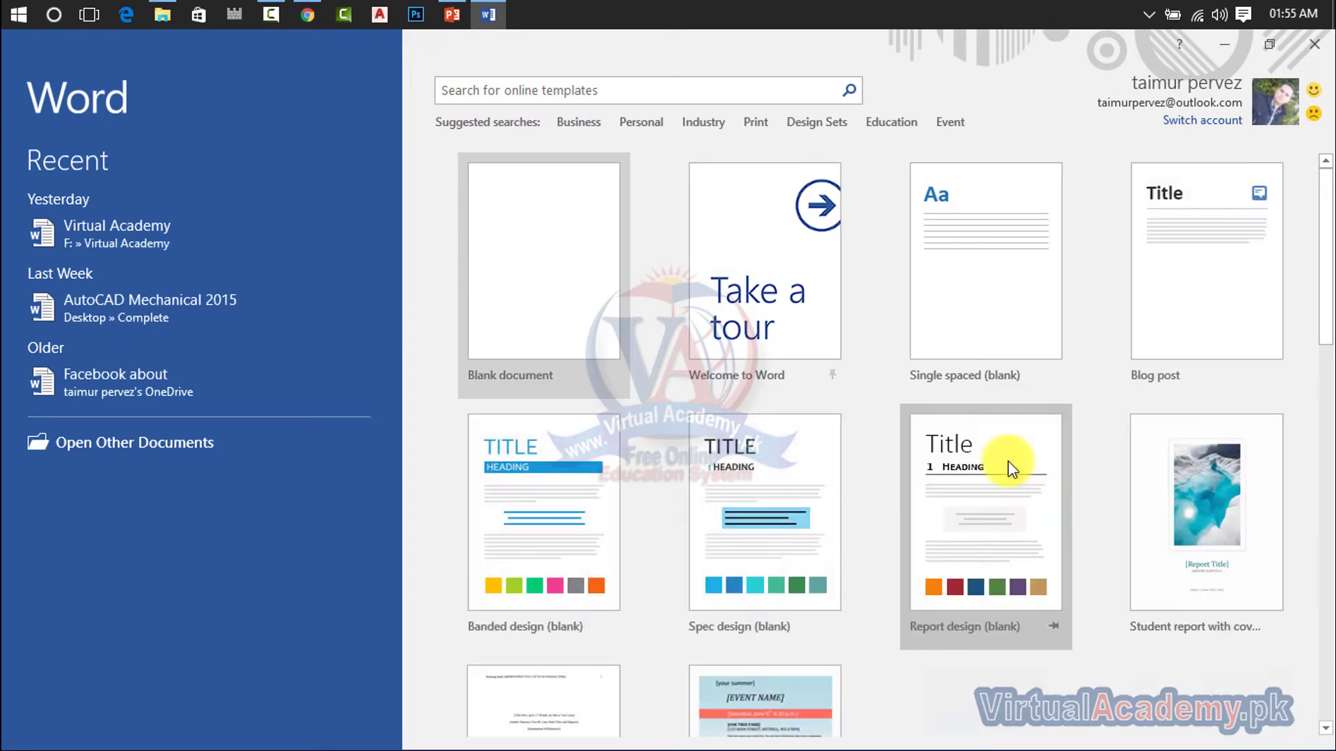
left_click(593, 332)
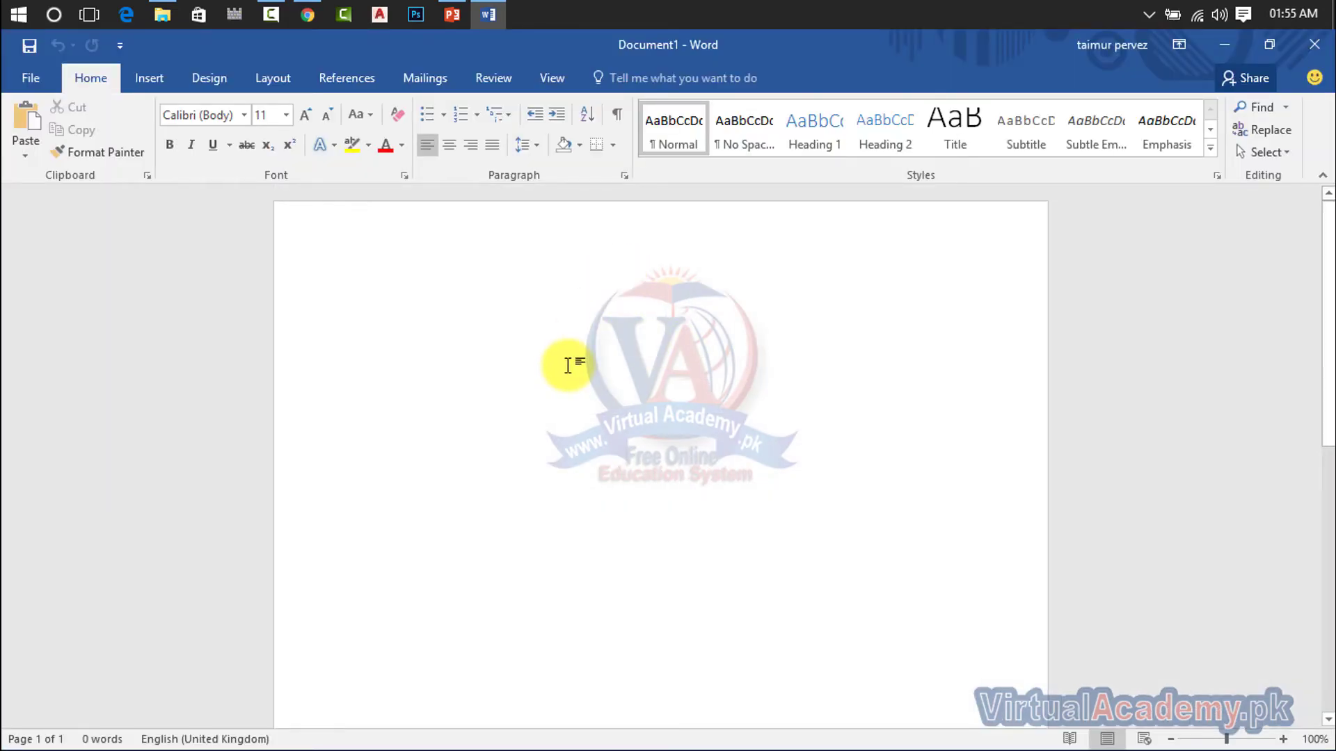
type("Welcome to Virtual Academy, an institution reaching out to people at homes. Our mission is the provision of a first class learning experience that will equip students with the skills, ability and knowledge to successfully compete in their chosen discipline. We aim to provide access to relevant and challenging learning opportunities for all students regardless of their background. Our on-going commitment to provide fair and equal treatment to our students, staff and anyone we deal with ensures a welcoming and friendly study and work environment. Approach to quality in teaching and learning")
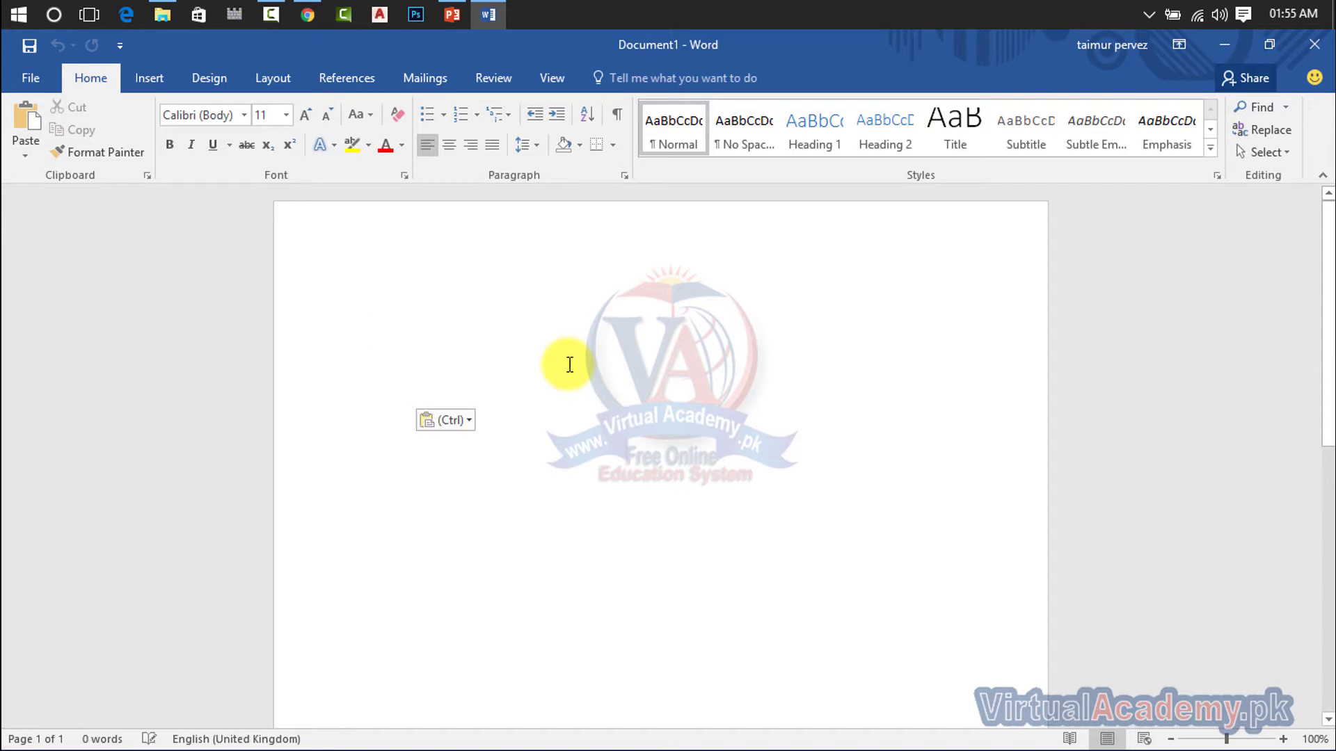
- Select the whole pasted paragraph and check its word and character count
triple_click(336, 298)
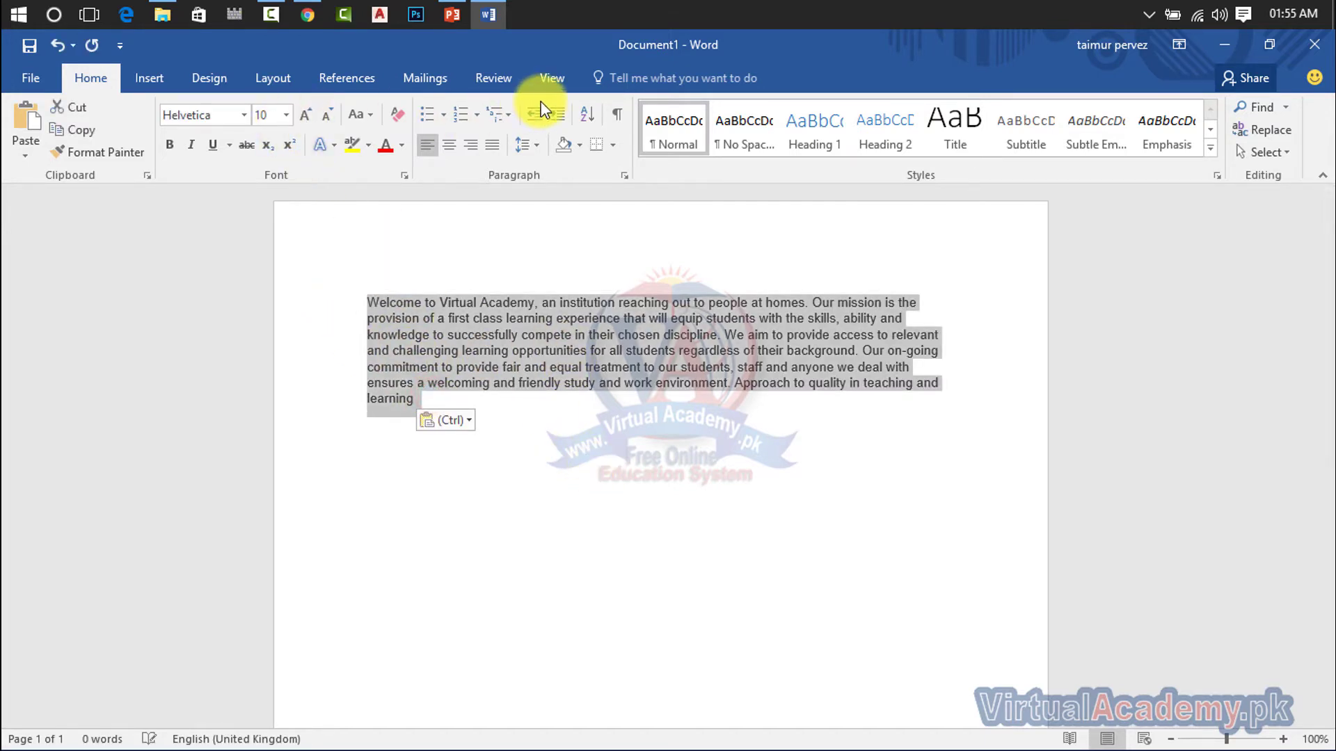
left_click(552, 78)
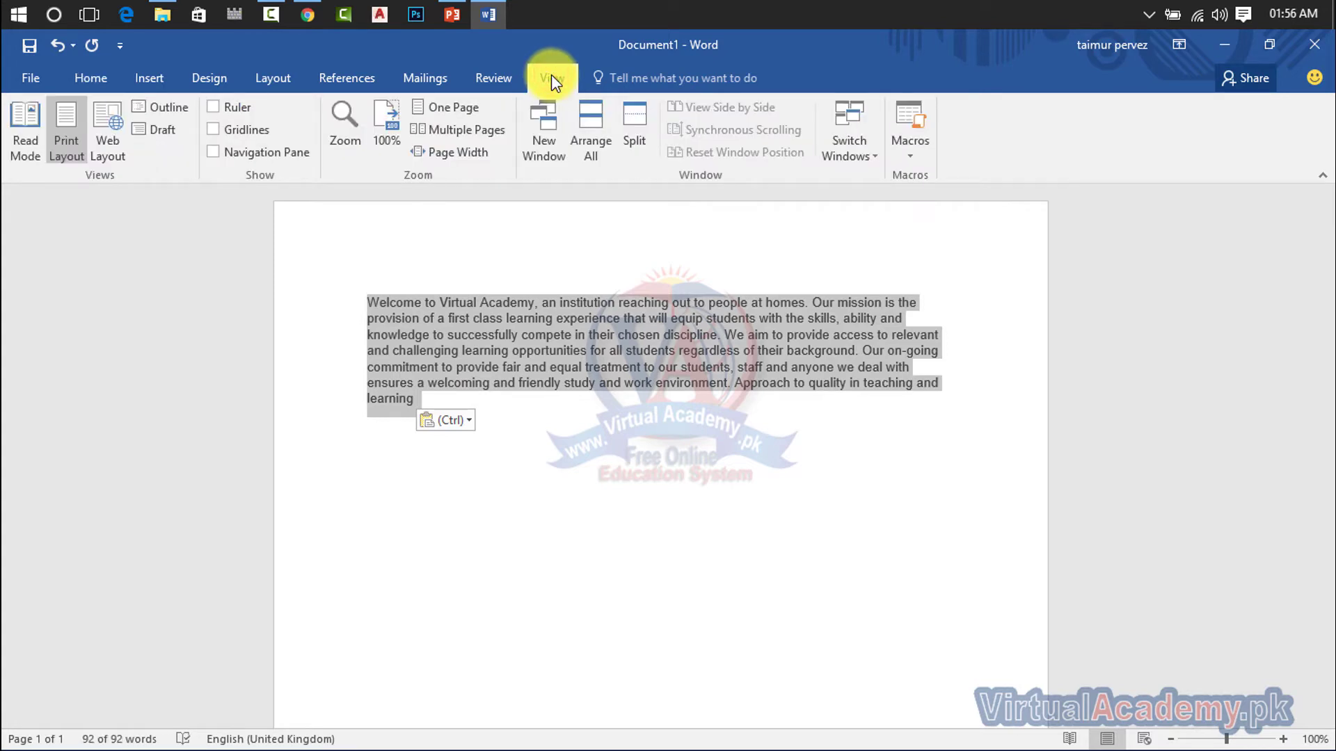
left_click(512, 74)
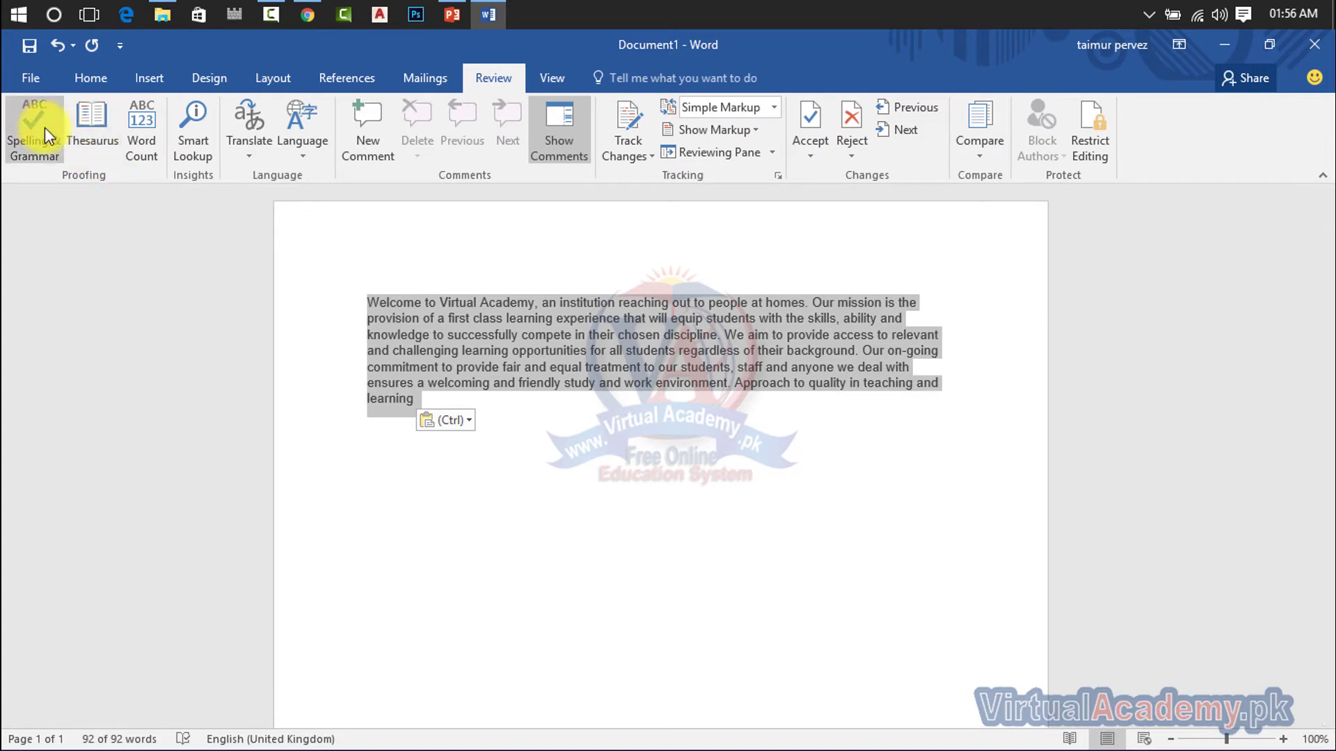
left_click(137, 137)
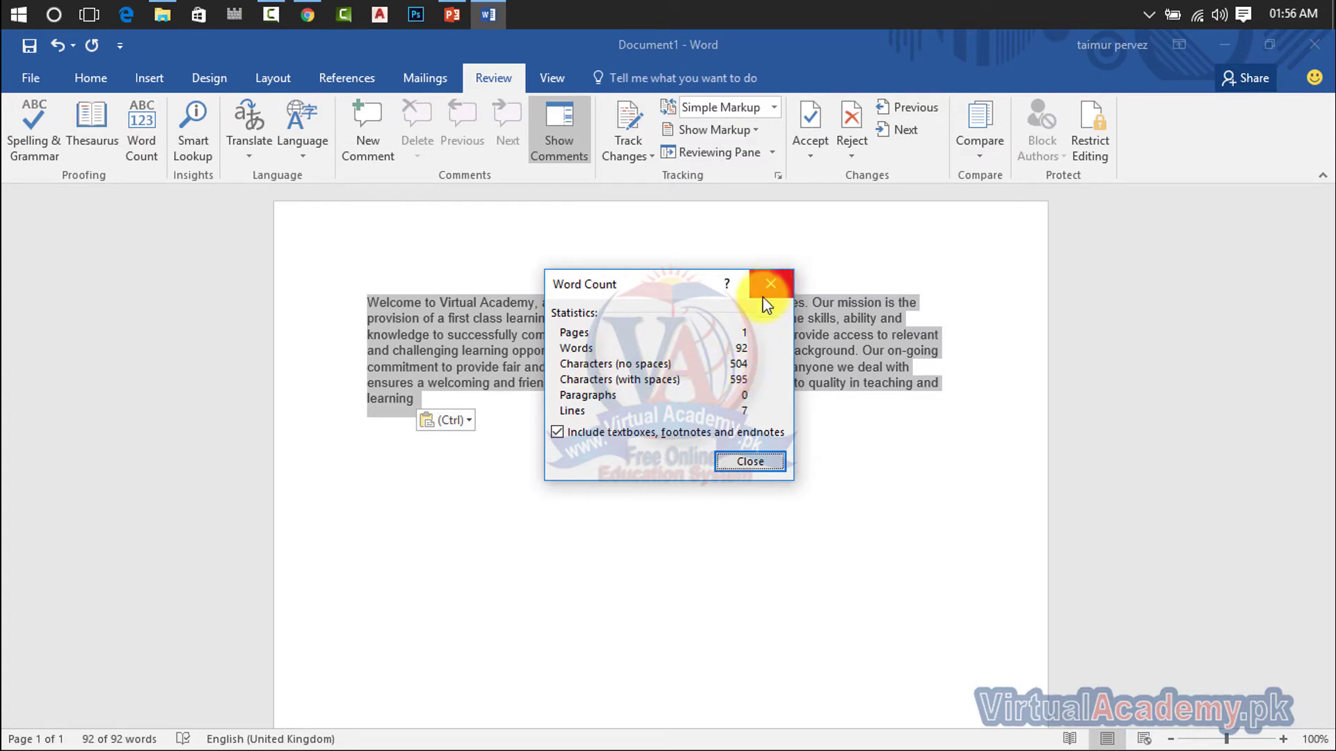
left_click_drag(668, 284, 921, 417)
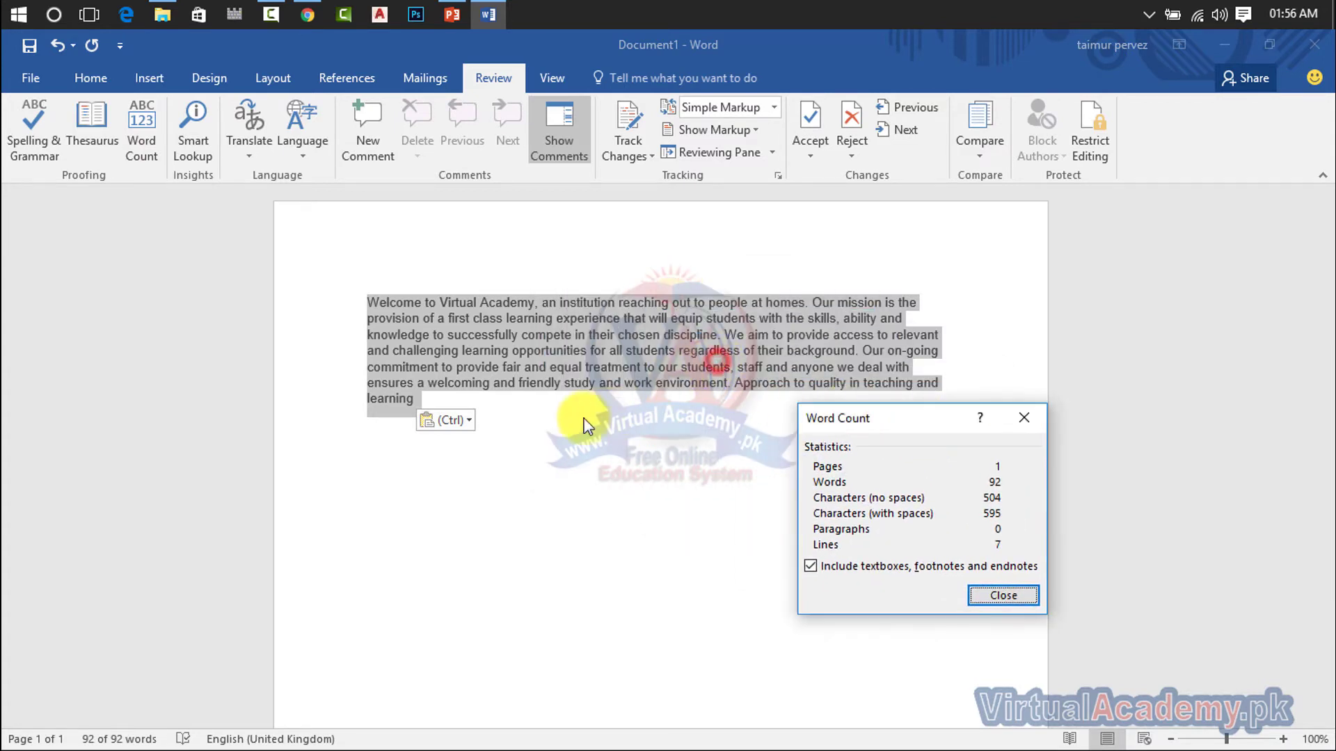
left_click(1024, 417)
- Delete the paragraph's text from "We aim to provide access" to the end and check the character count
left_click_drag(416, 400, 723, 341)
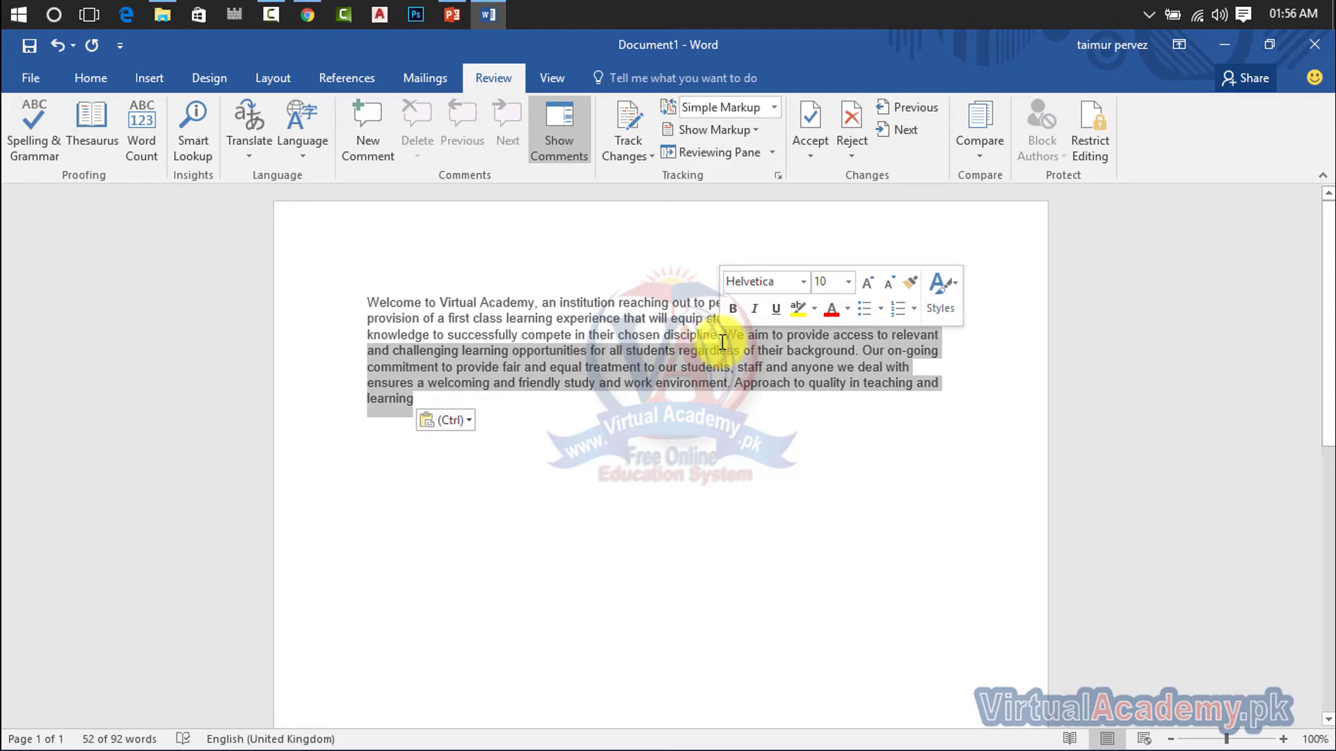
key("Delete")
left_click(139, 122)
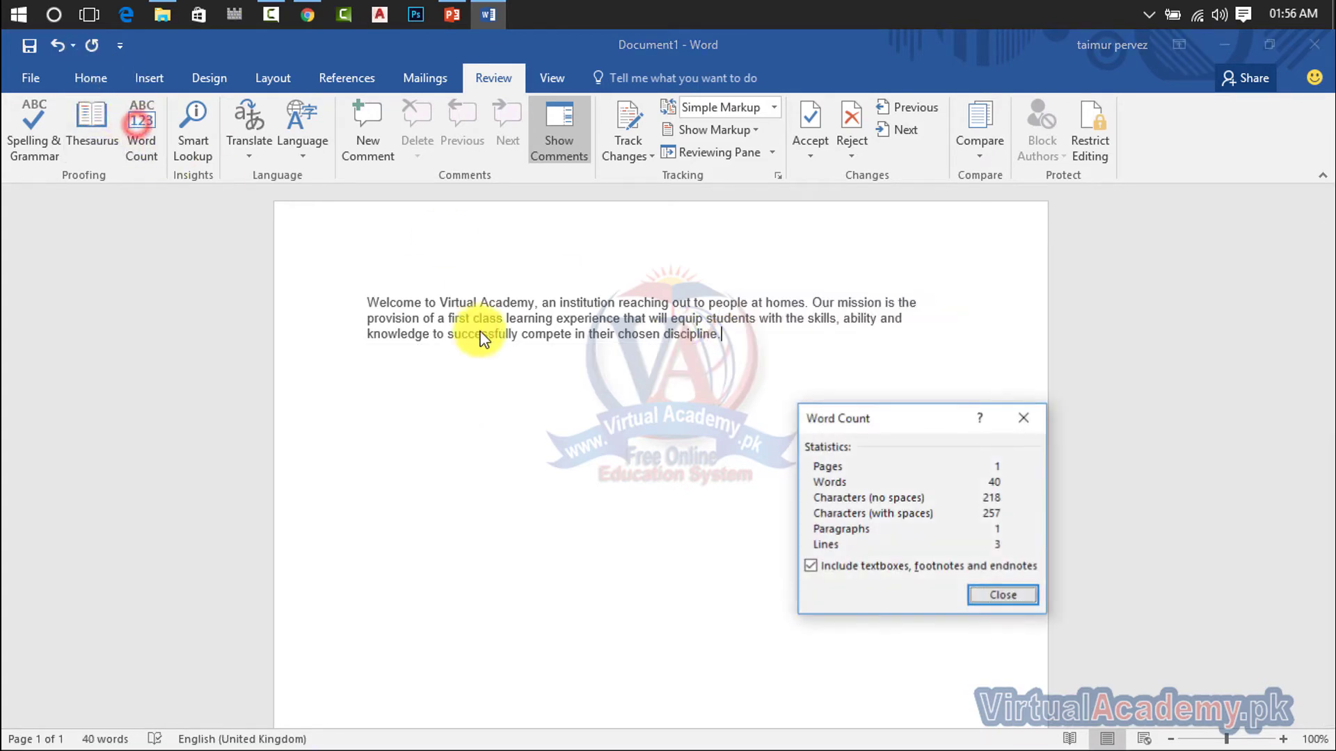
left_click(1023, 417)
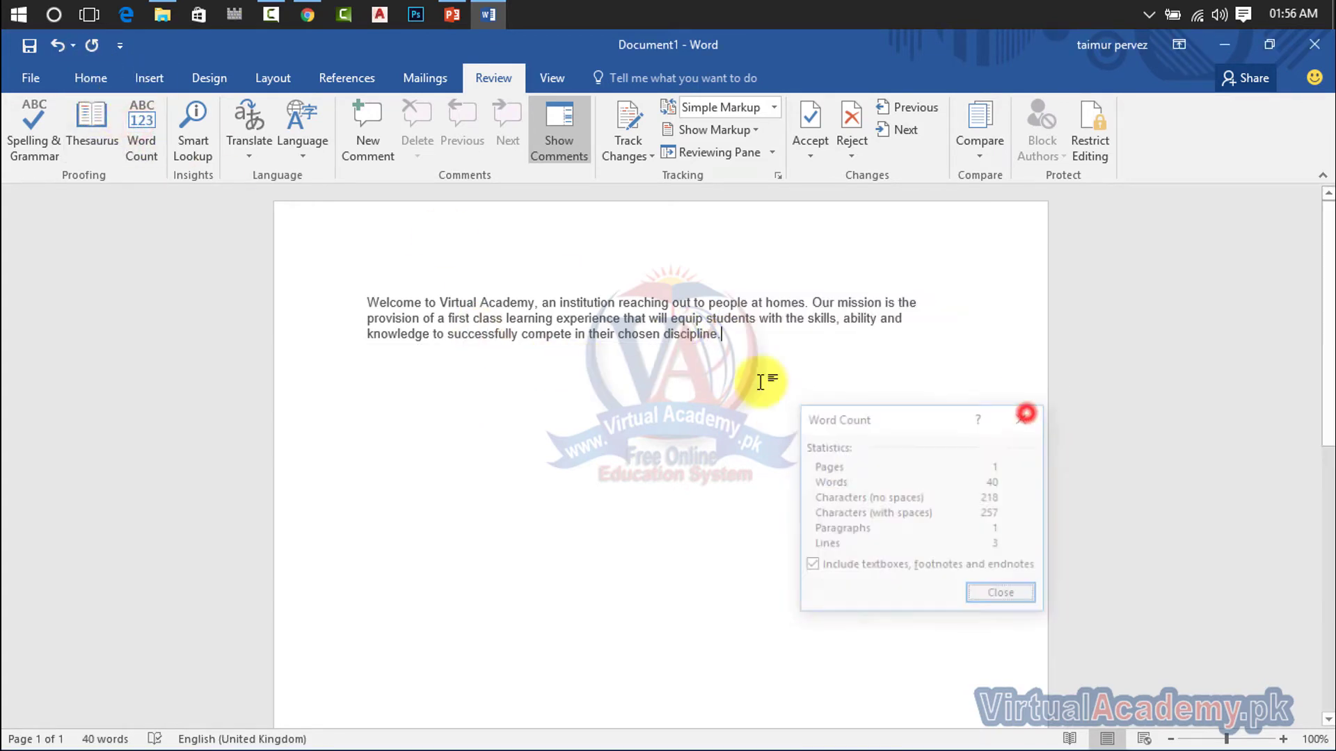
- Delete "ability and knowledge to successfully compete in their chosen discipline." from the paragraph and check the character count
left_click_drag(728, 344, 848, 320)
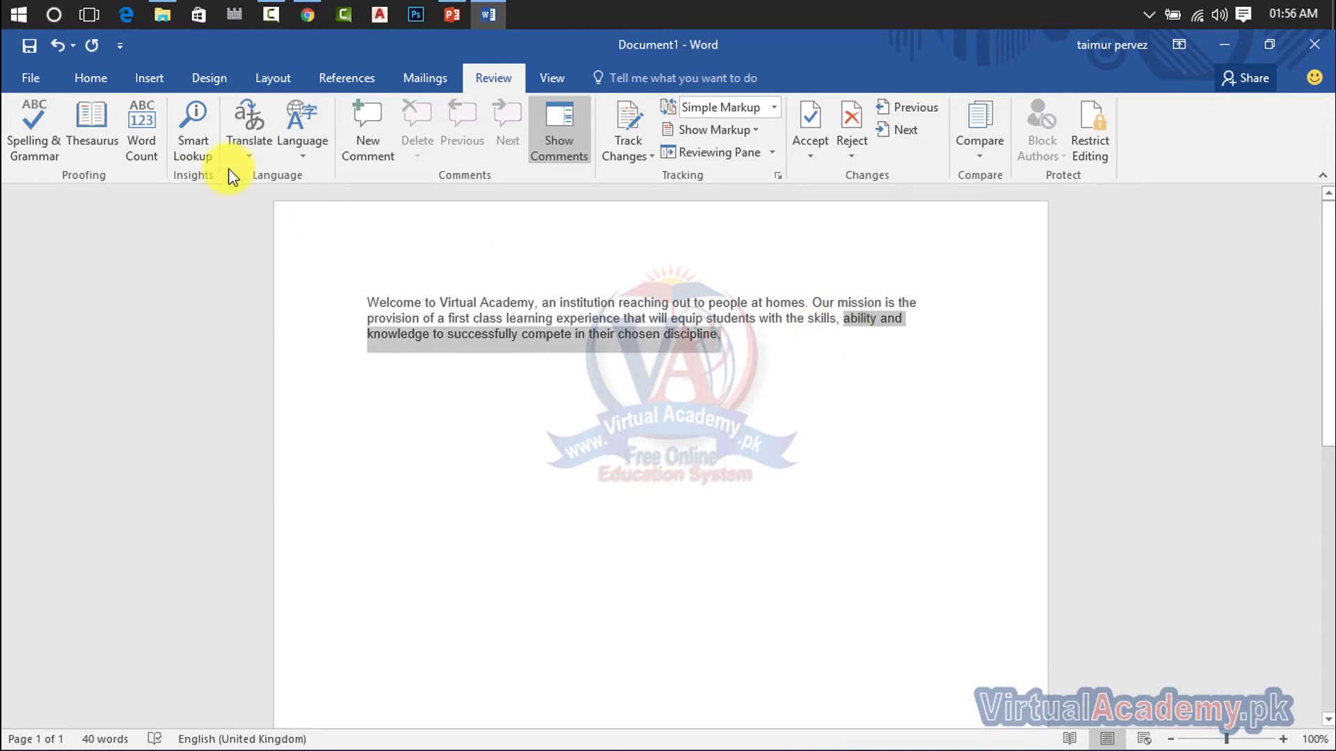
left_click(125, 145)
key("Delete")
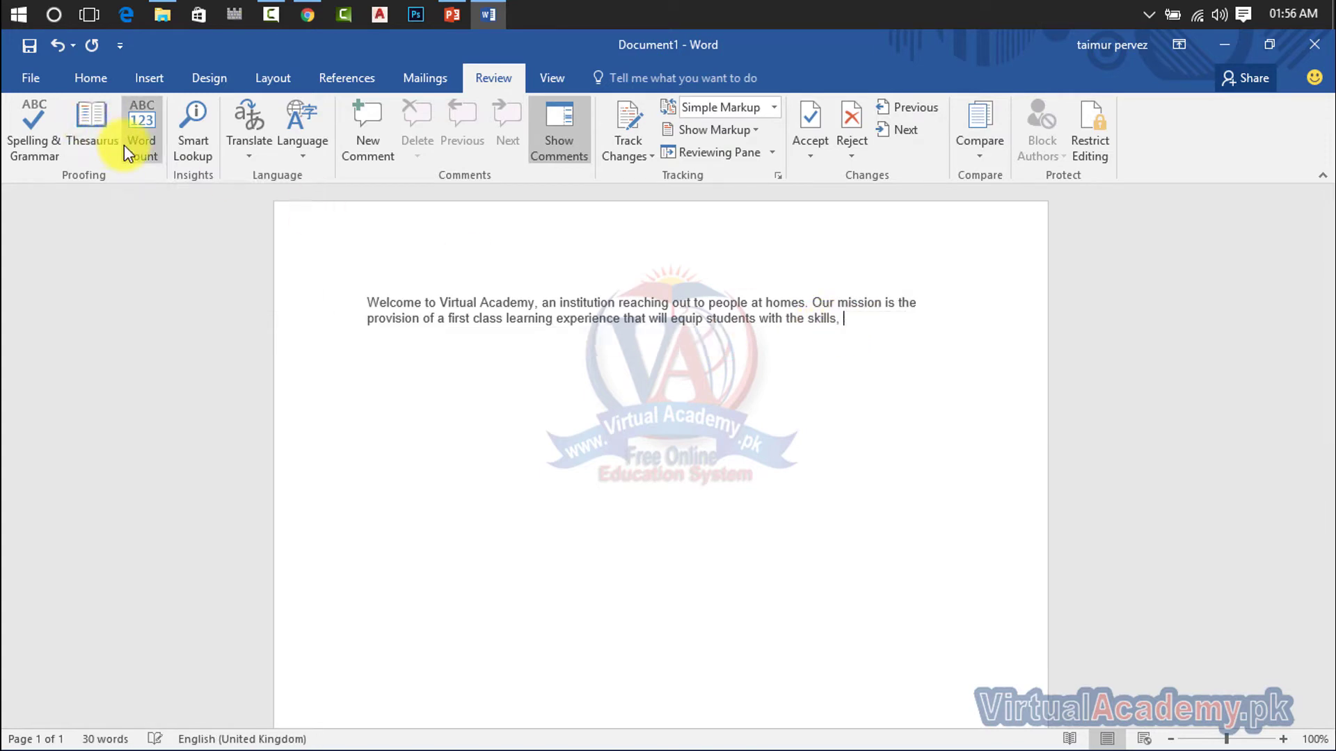
left_click(135, 142)
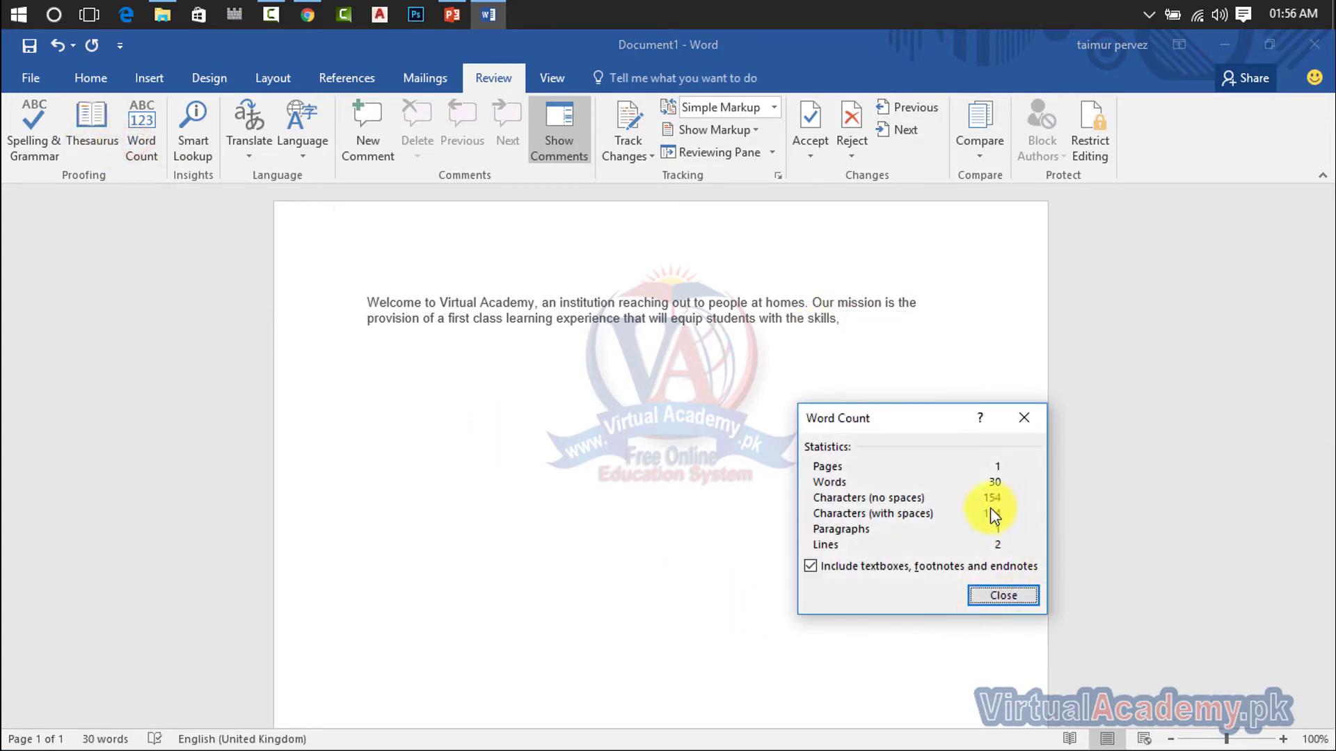
left_click(1024, 418)
- Delete "that will equip students with the skills," so the text ends at "learning experience", and check the character count
left_click_drag(844, 320, 626, 324)
key("Delete")
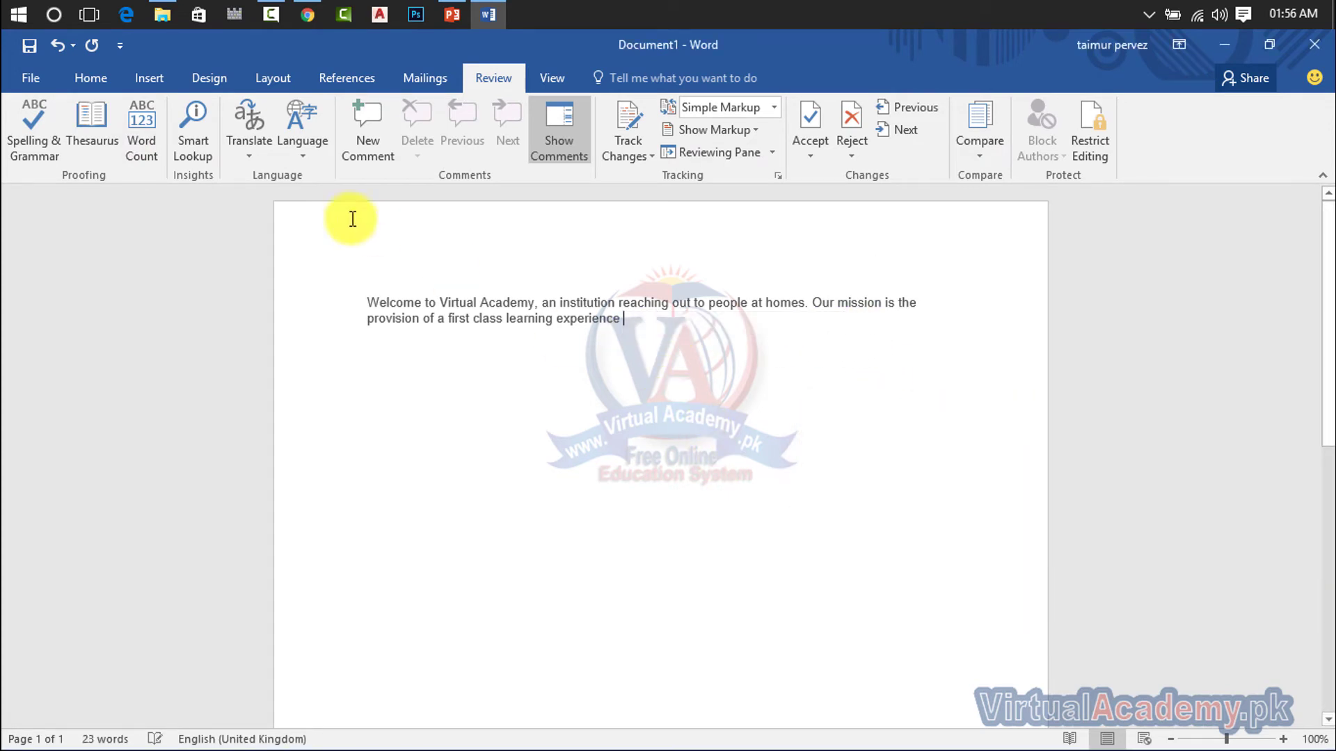
left_click(145, 135)
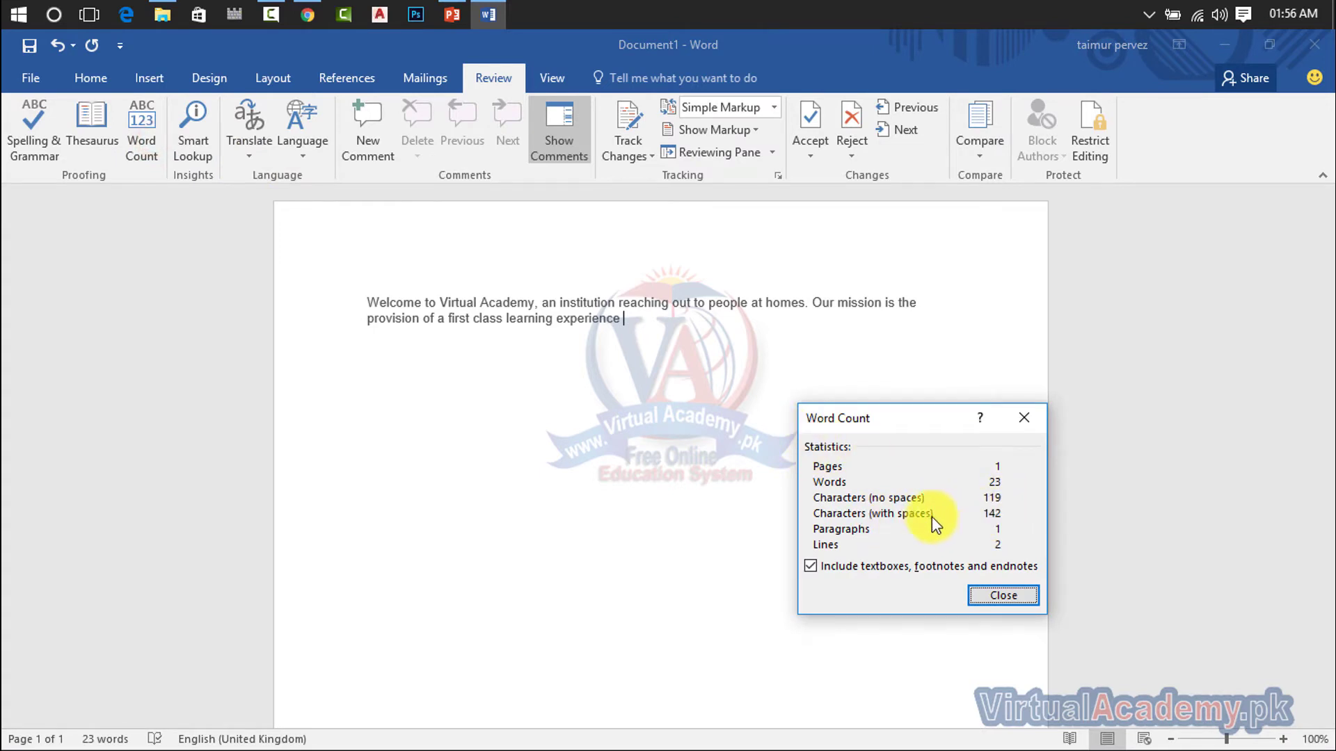
left_click(635, 323)
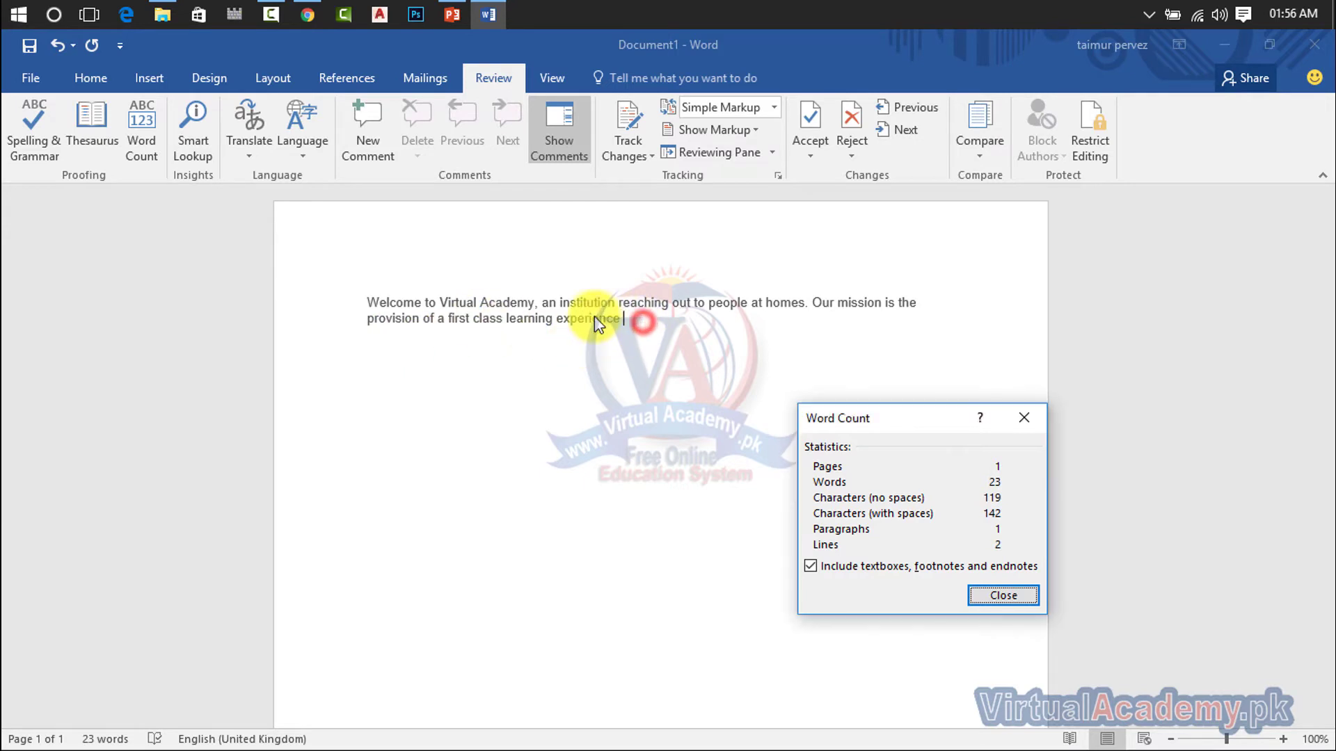
left_click(1024, 418)
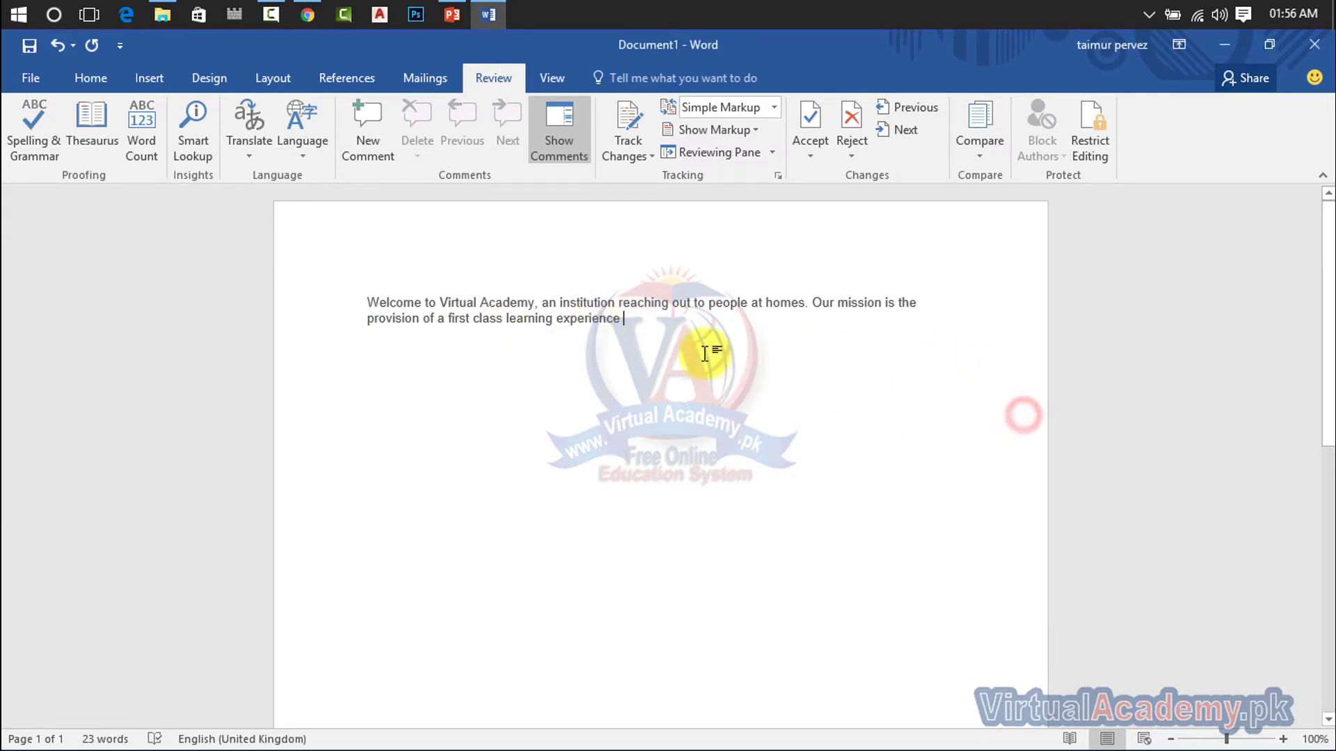
- Select the whole shortened text in Word and switch back to the Blogger post editor in Chrome
mouse_move(624, 318)
left_mouse_down()
mouse_move(345, 295)
mouse_move(492, 325)
mouse_move(629, 321)
left_mouse_up()
left_click(414, 320)
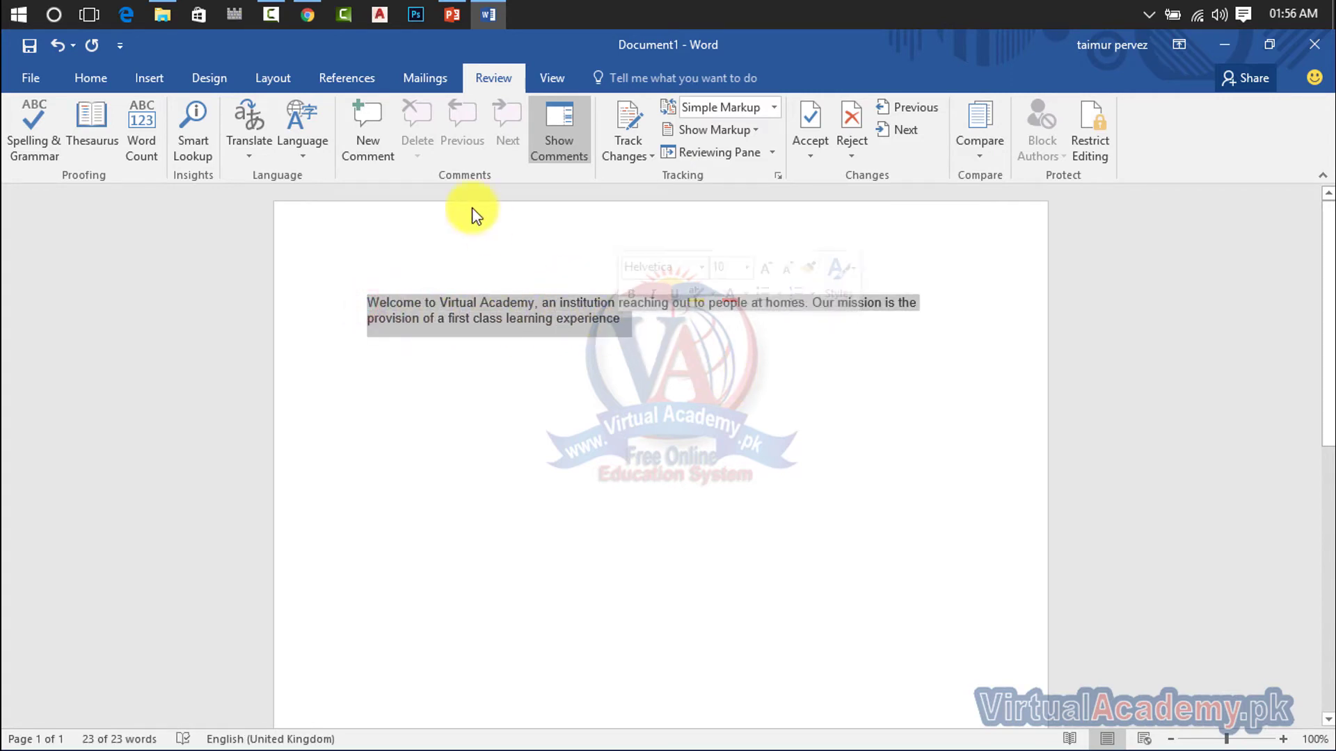
left_click(308, 13)
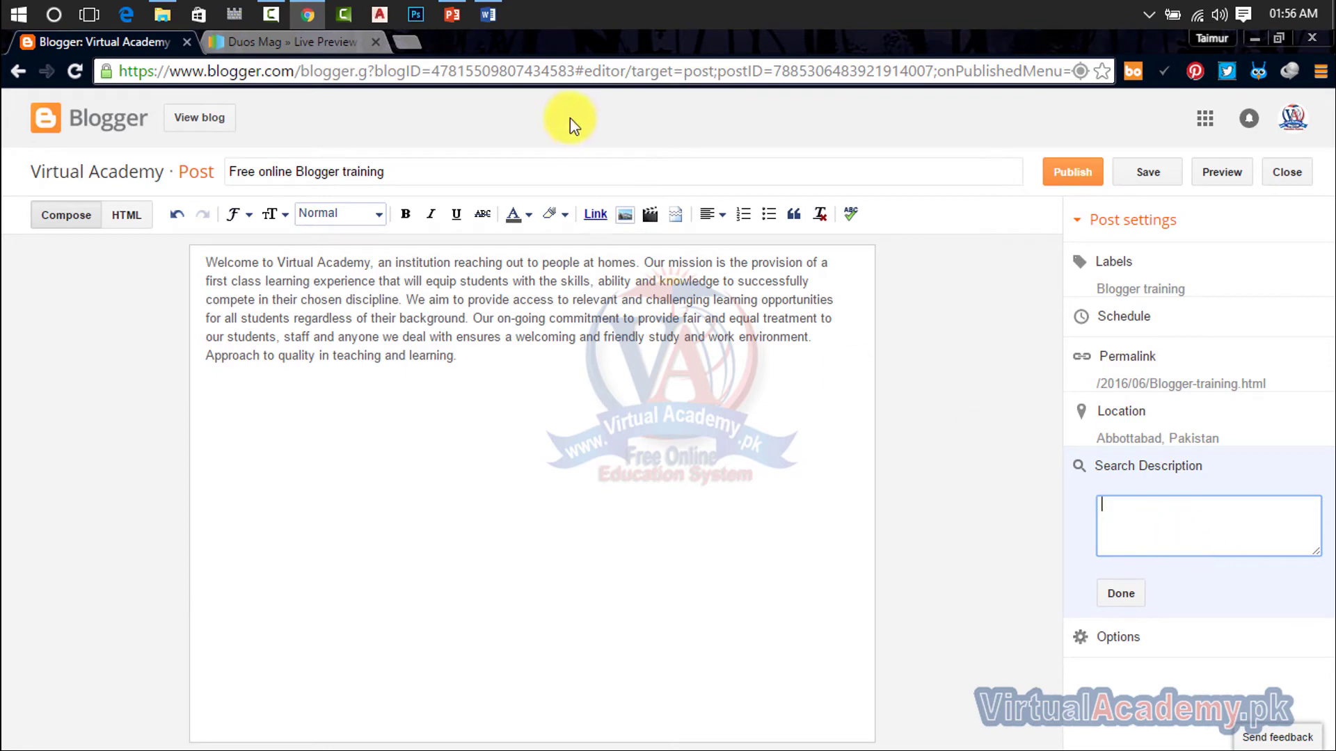
- Search Google for "keyword planner" in a new browser tab and open the Google AdWords Keyword Planner
left_click(403, 42)
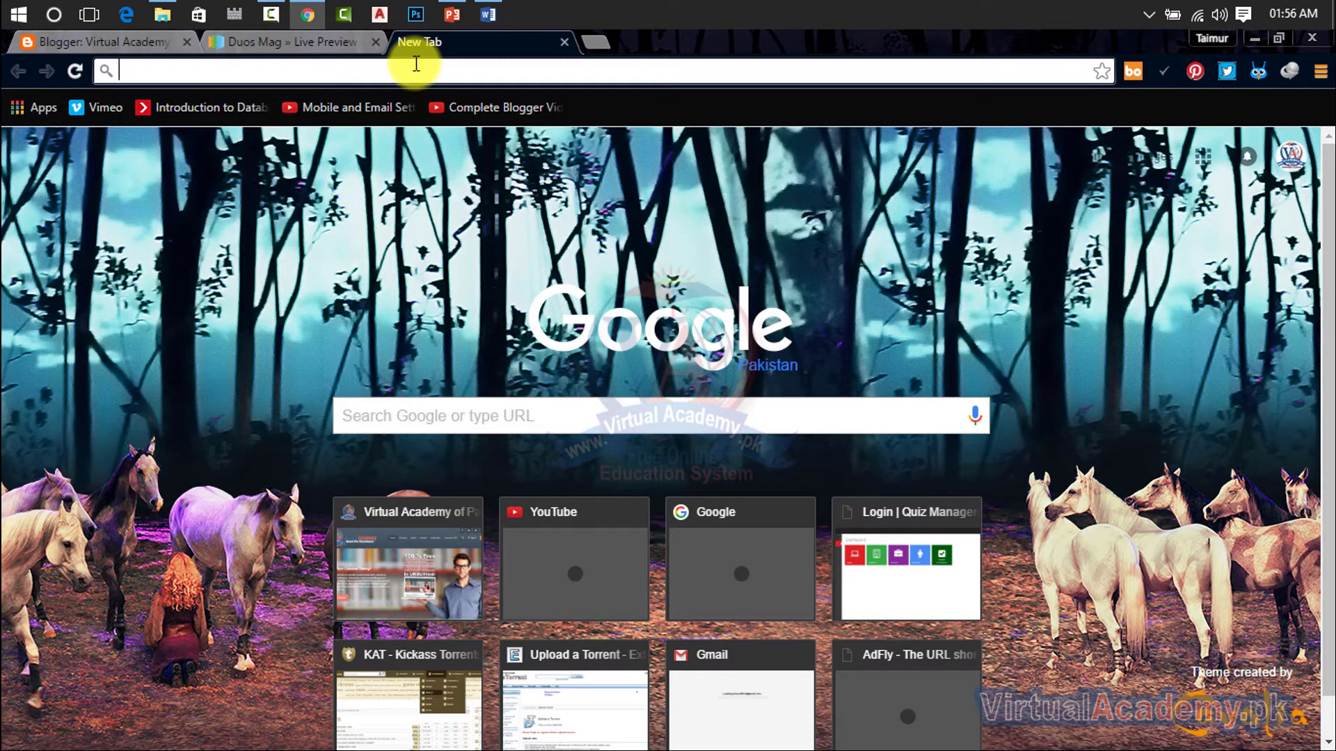
type("go")
key("BackSpace")
key("Escape")
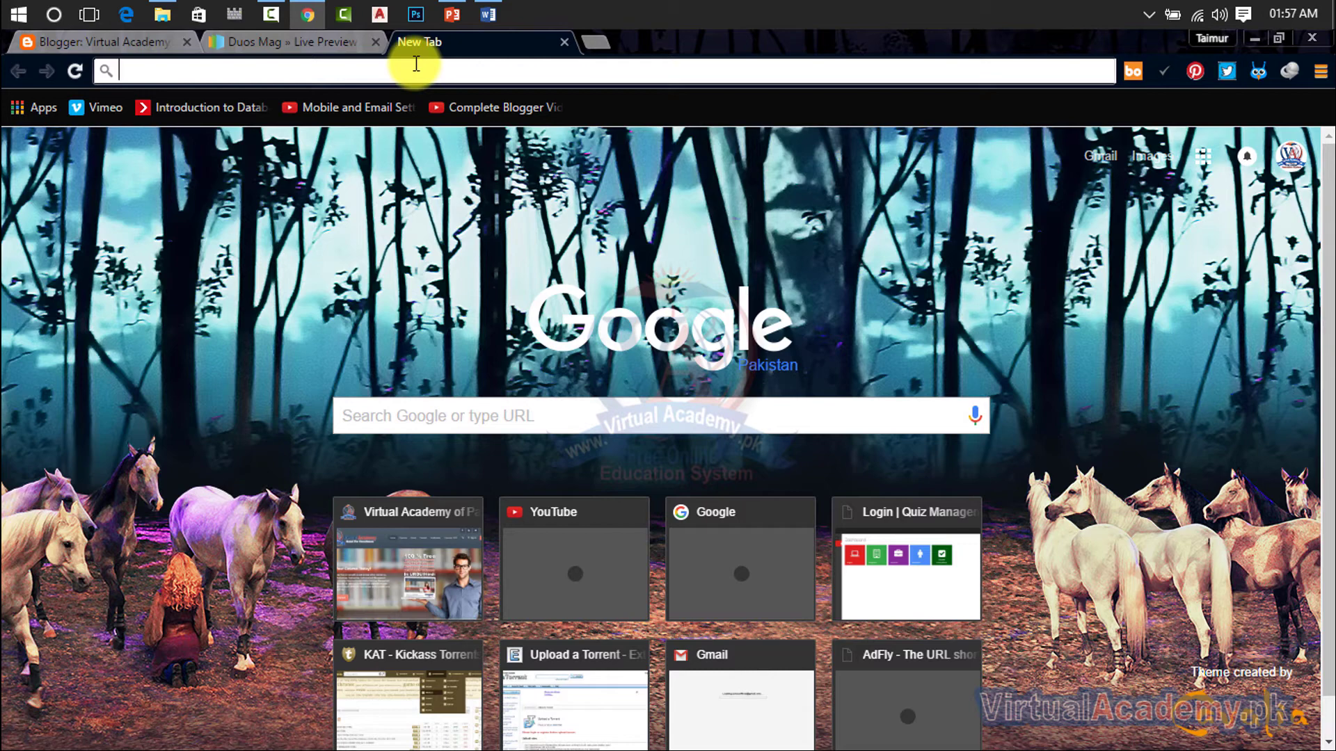
type("ky")
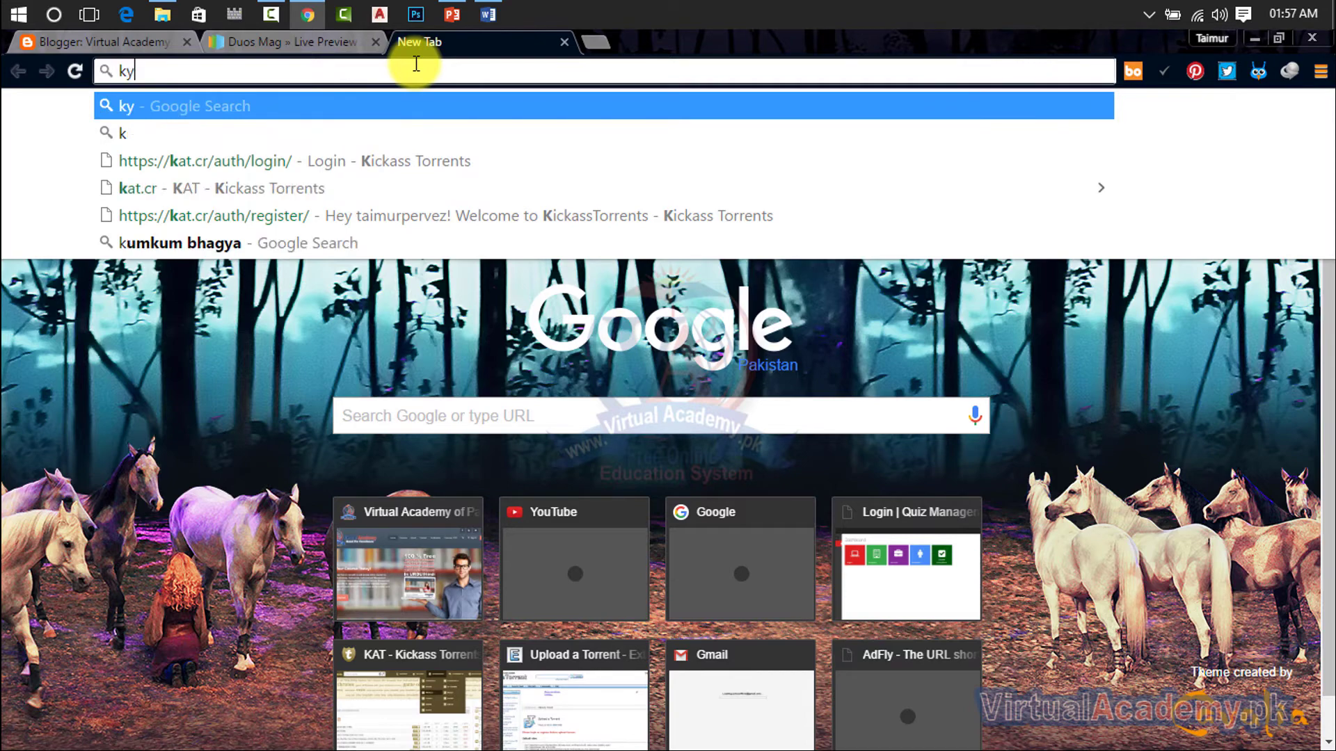
key("BackSpace")
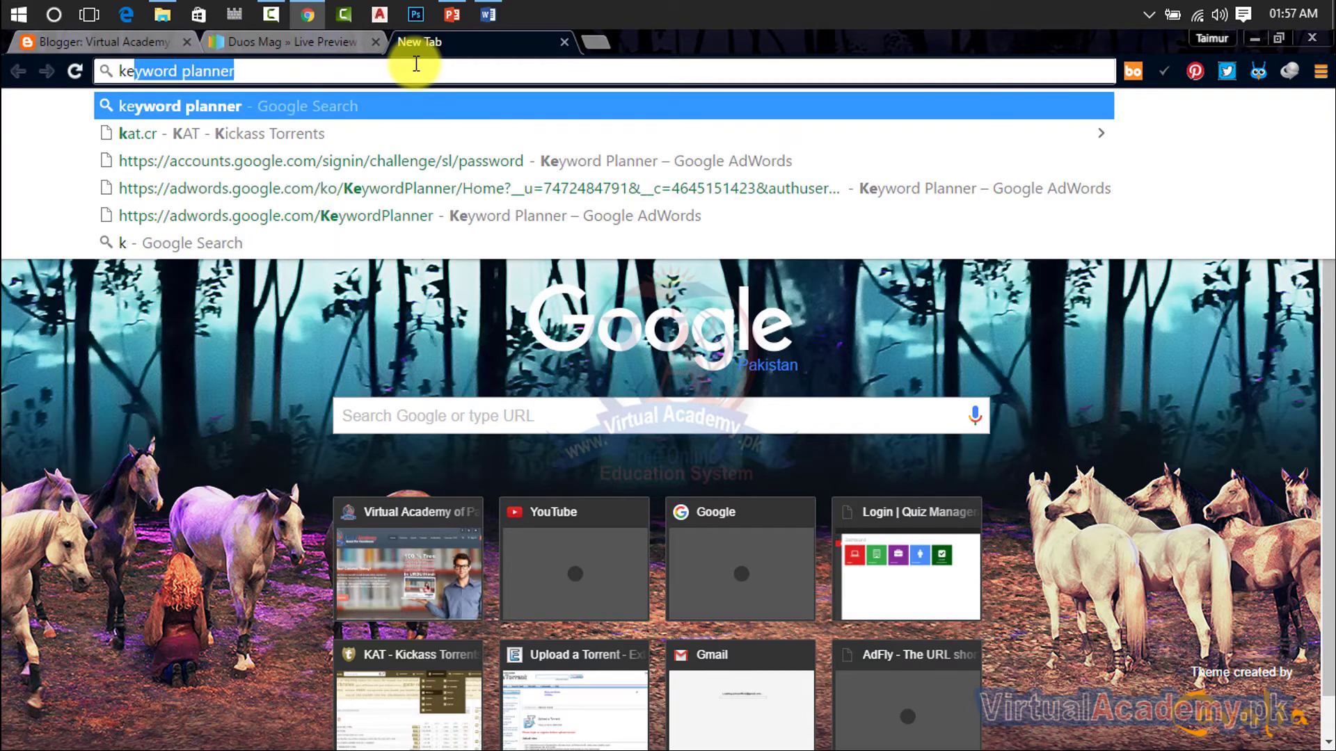
type("ey")
key("Return")
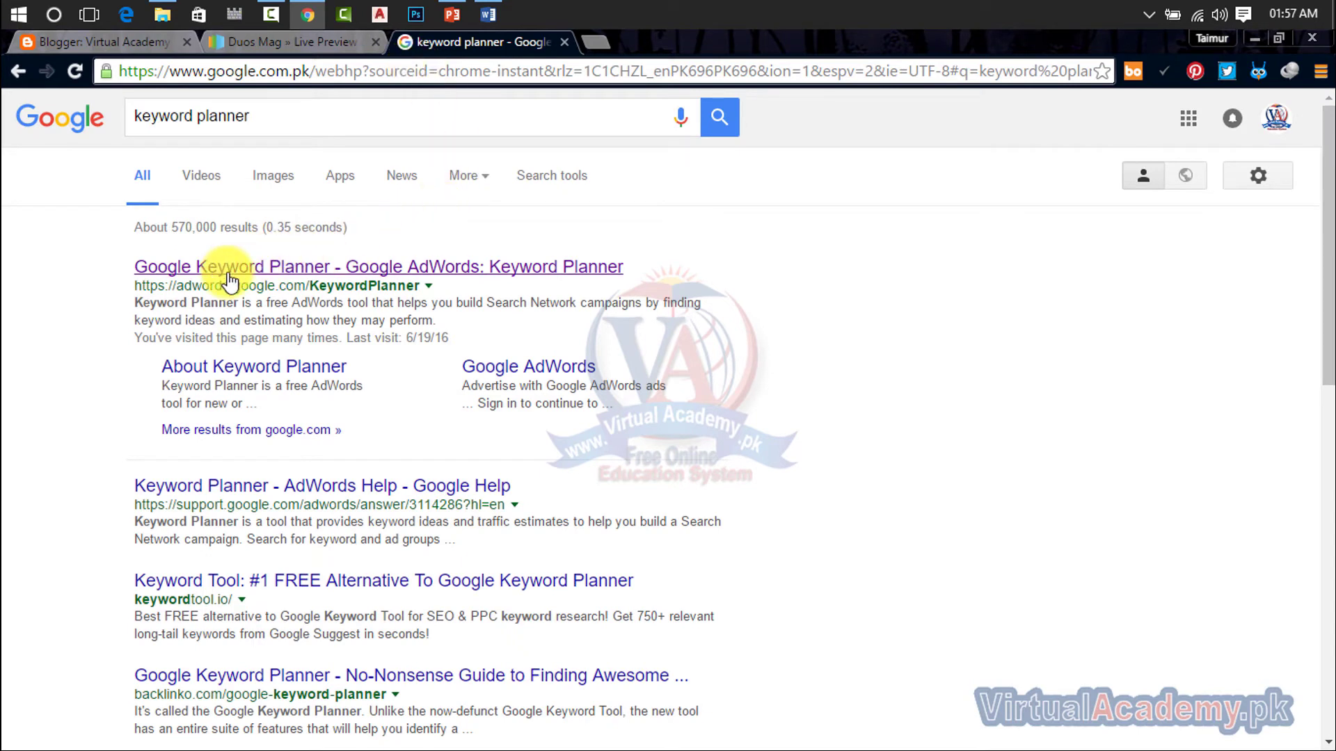
left_click(452, 267)
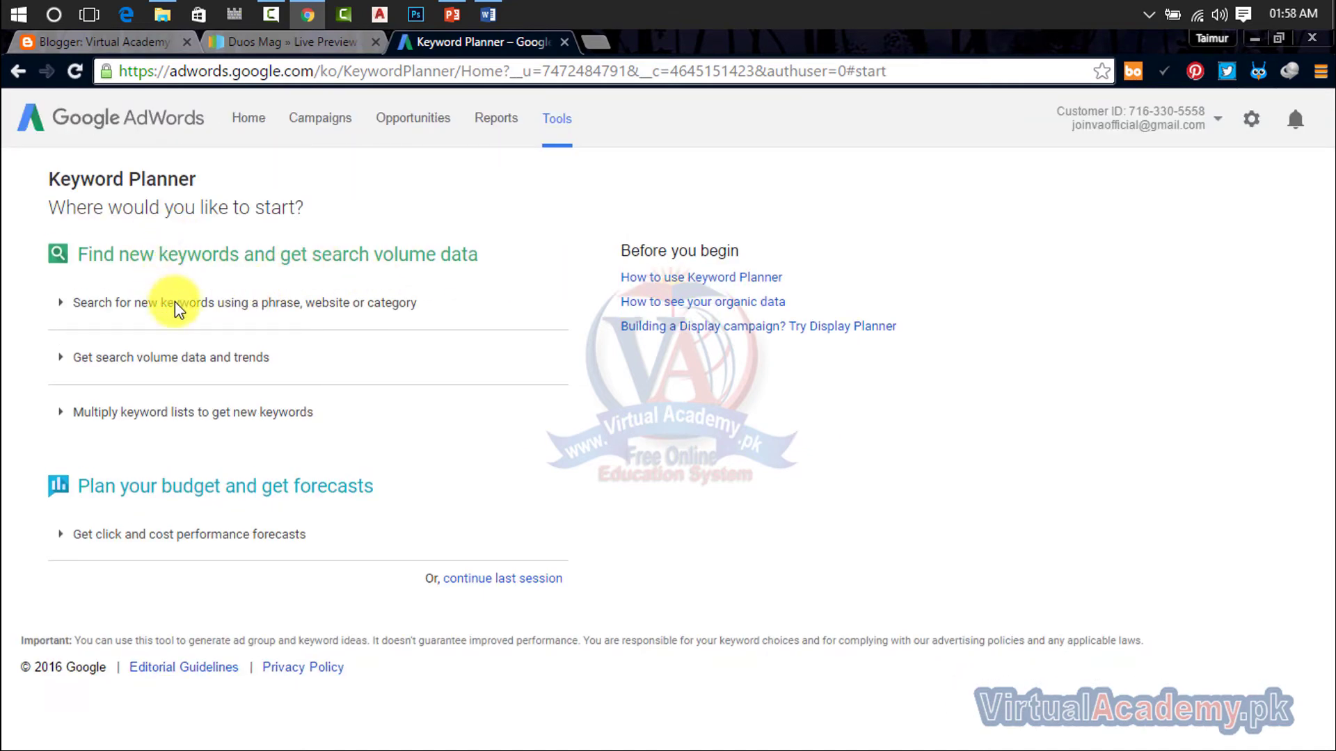
- Get new keyword ideas for the product or service "free online blogger training", keeping the existing targeting
left_click(194, 311)
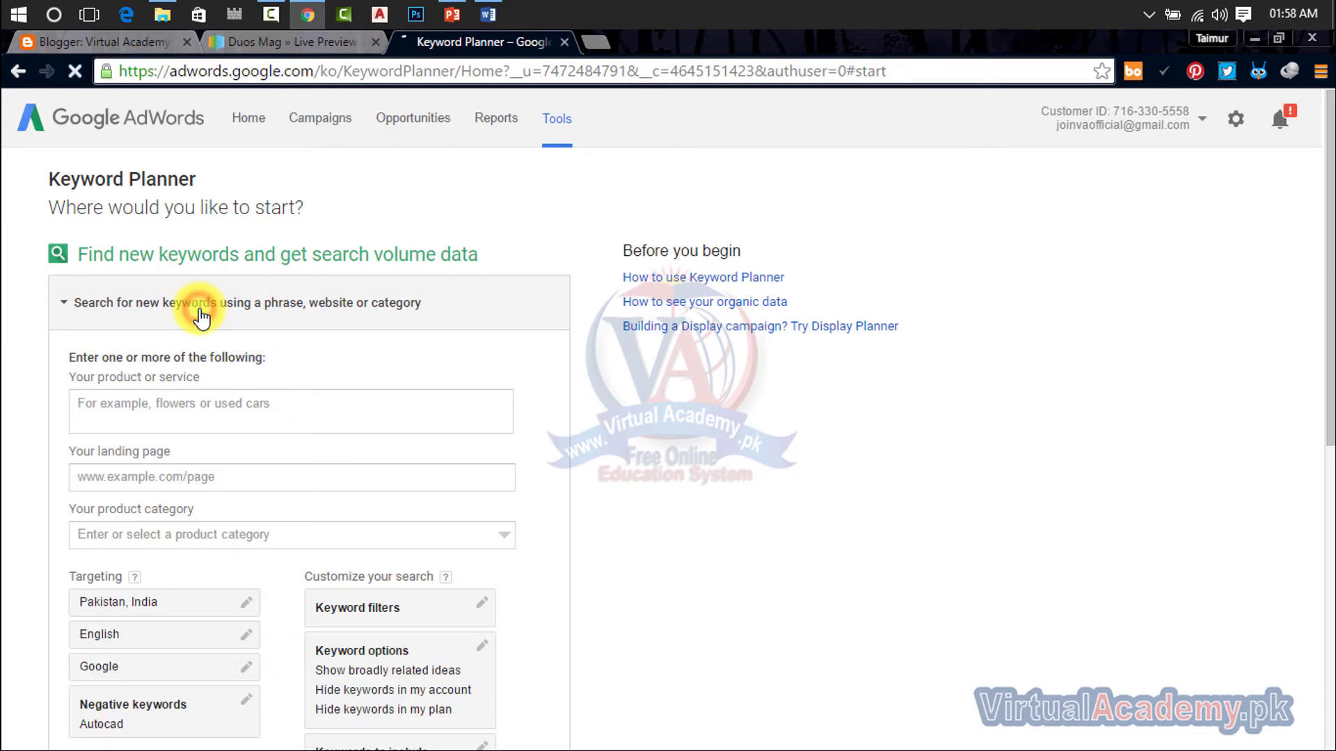
left_click(287, 405)
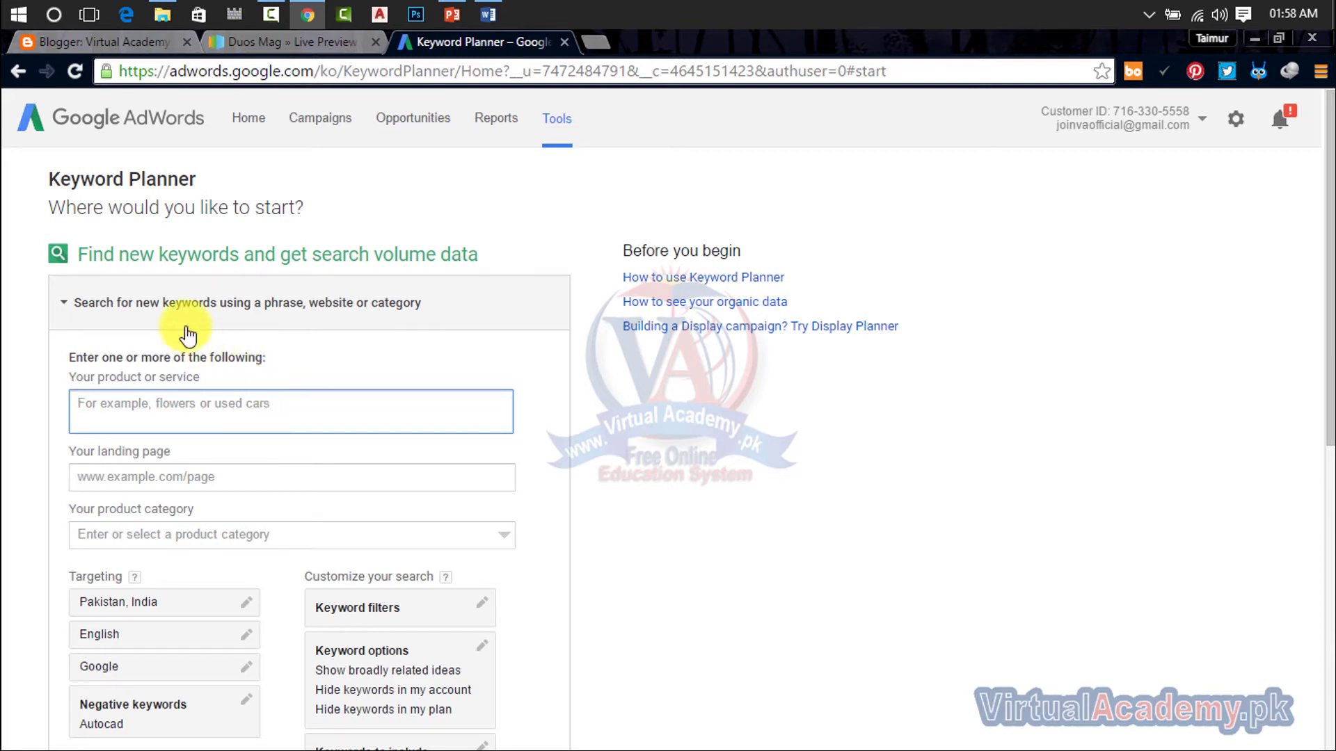
left_click(314, 410)
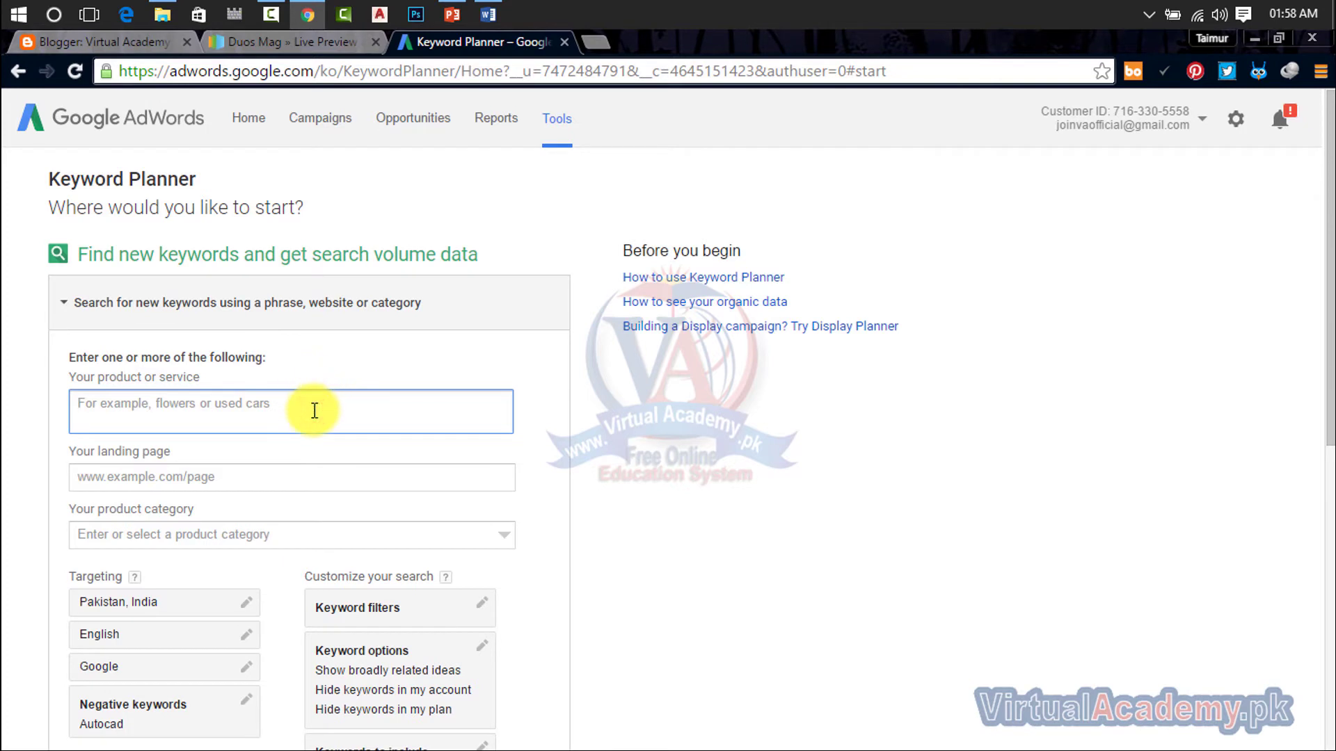
type("free online blogger training")
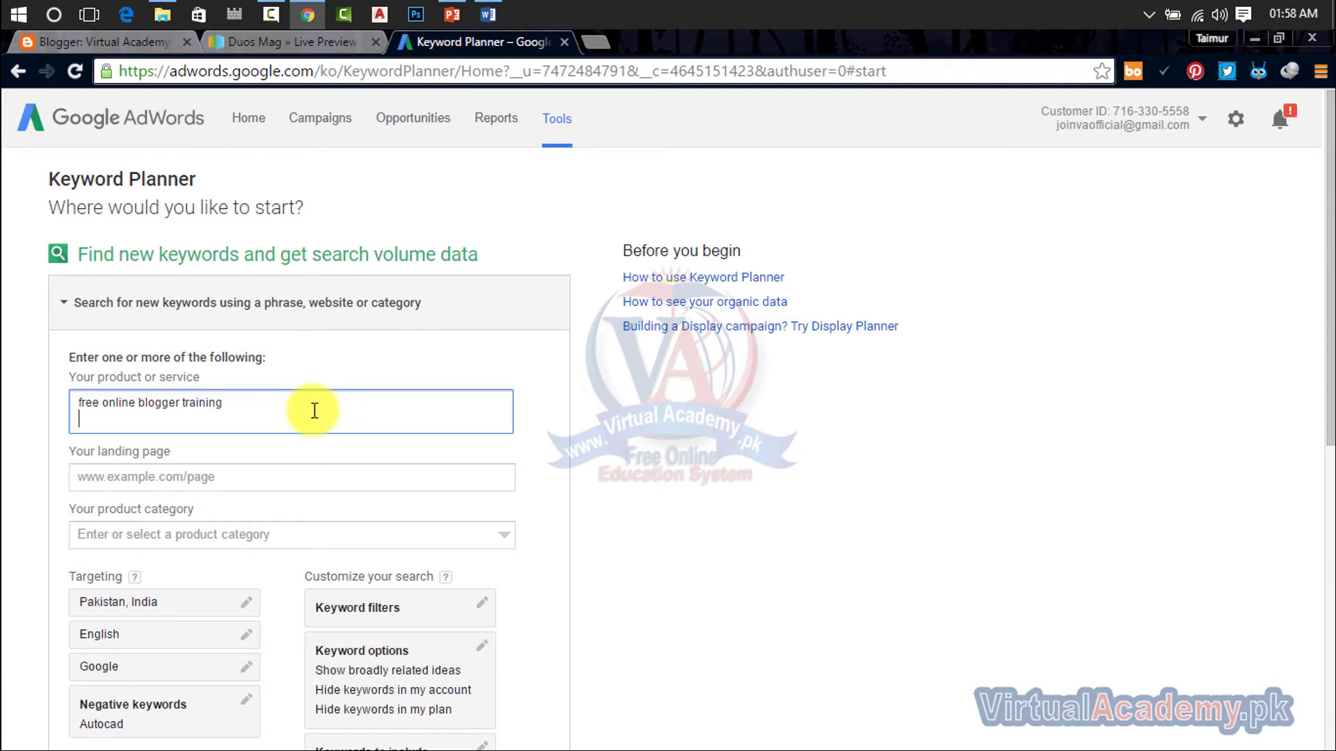
scroll(311, 408, "down", 4)
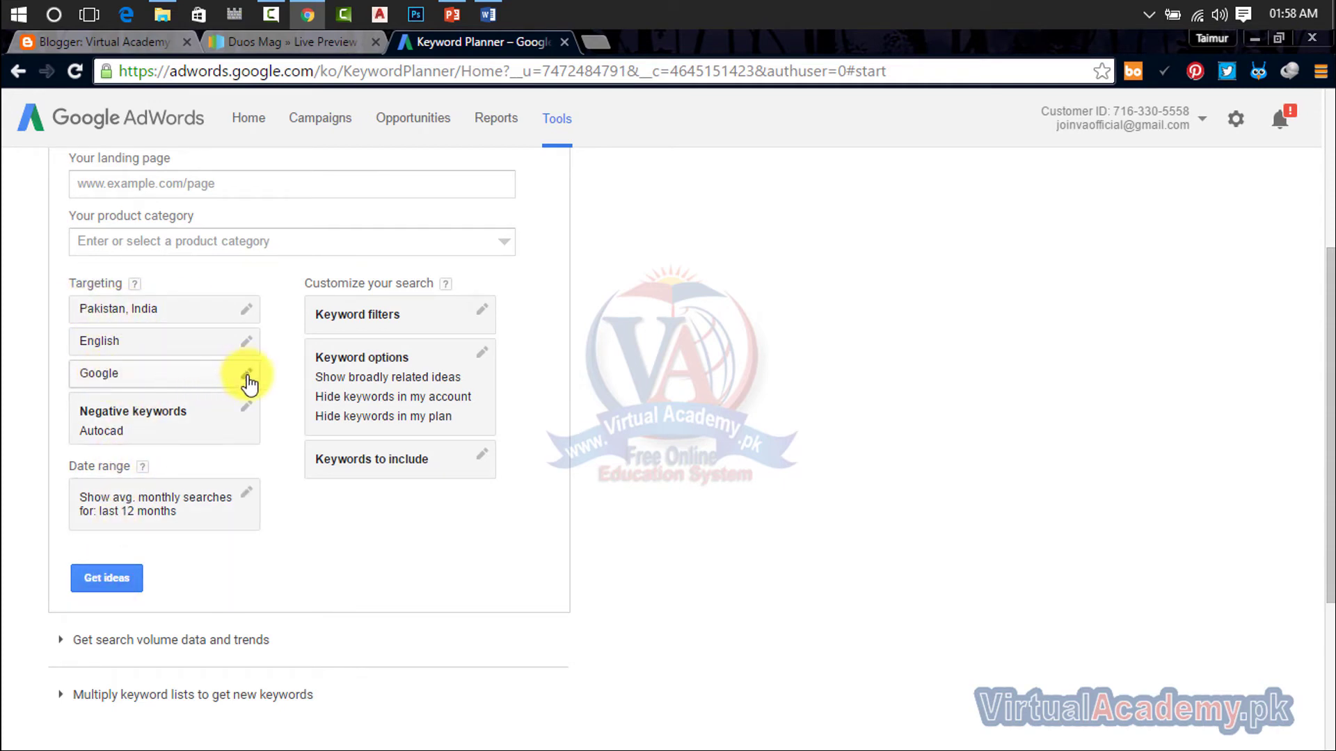
left_click(115, 583)
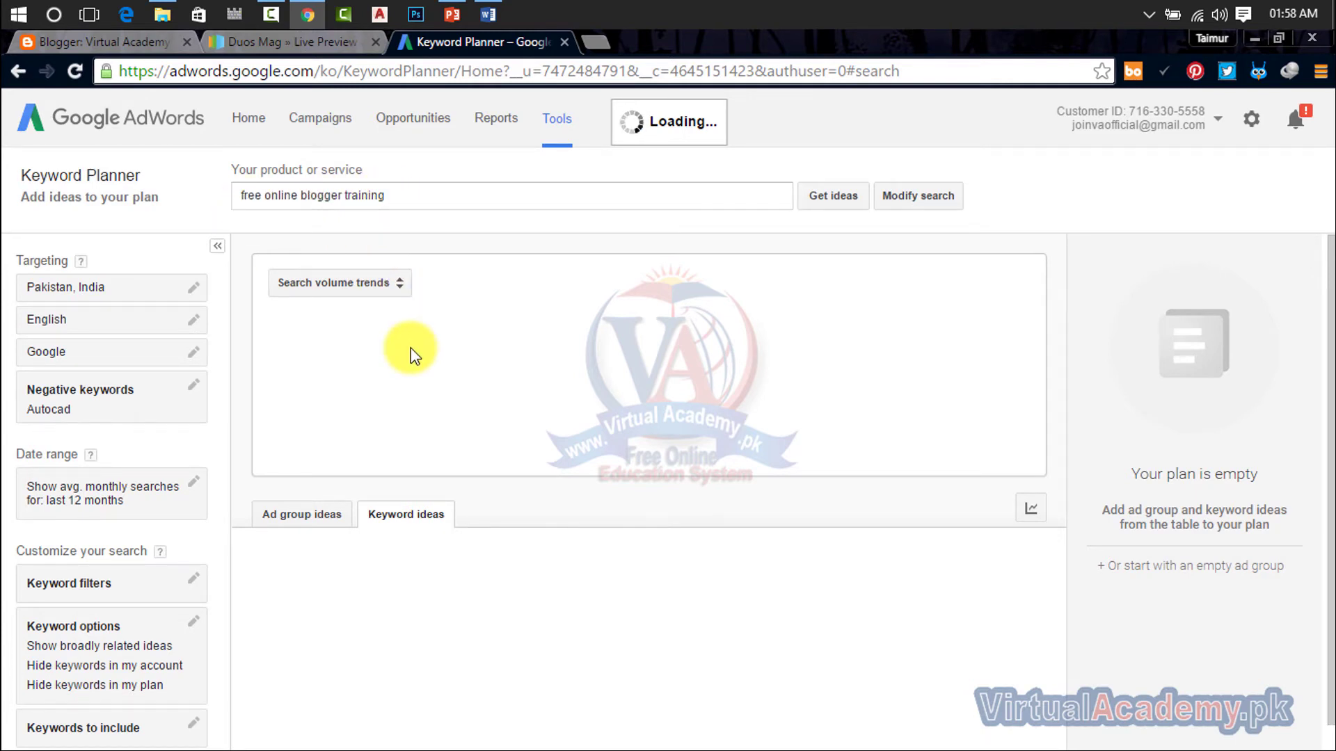
- Examine the suggested keywords' monthly searches, trends and competition, and close Keyword Planner to return to the Blogger post editor
scroll(410, 348, "down", 1)
scroll(410, 348, "down", 1)
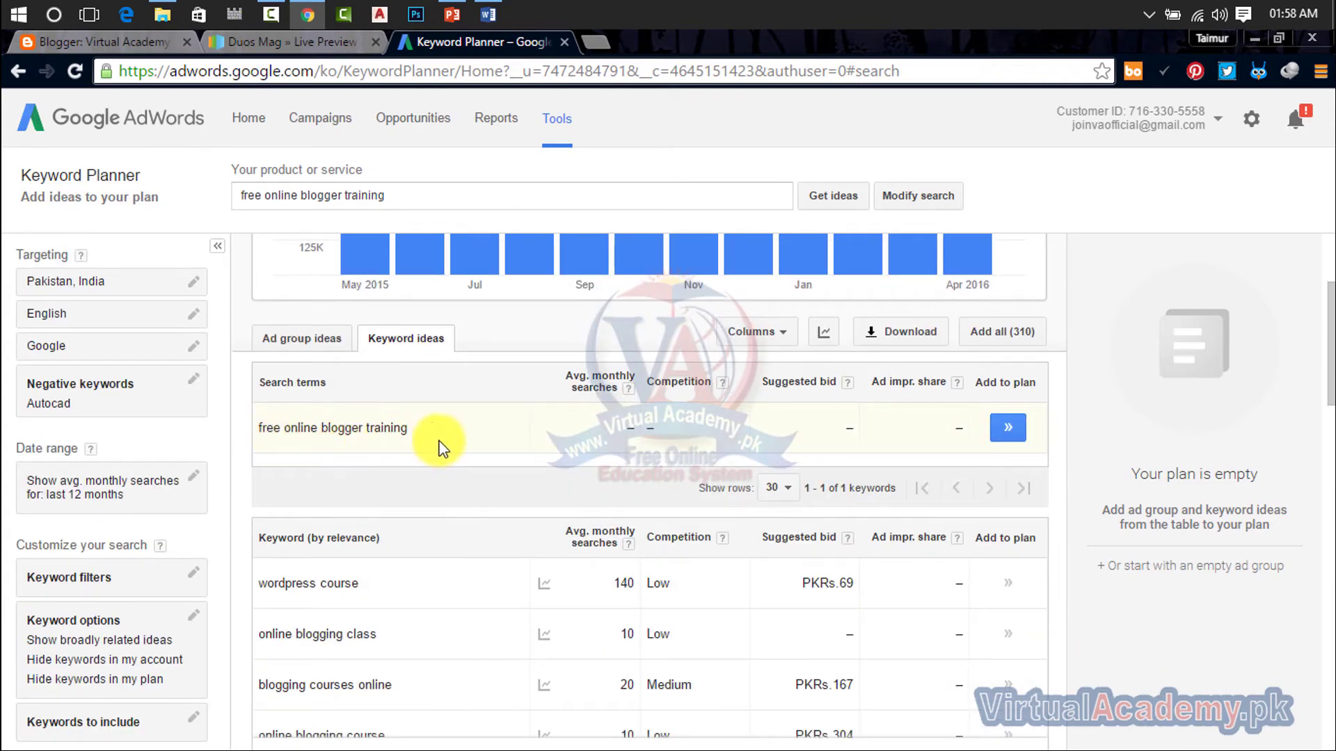
scroll(567, 449, "down", 3)
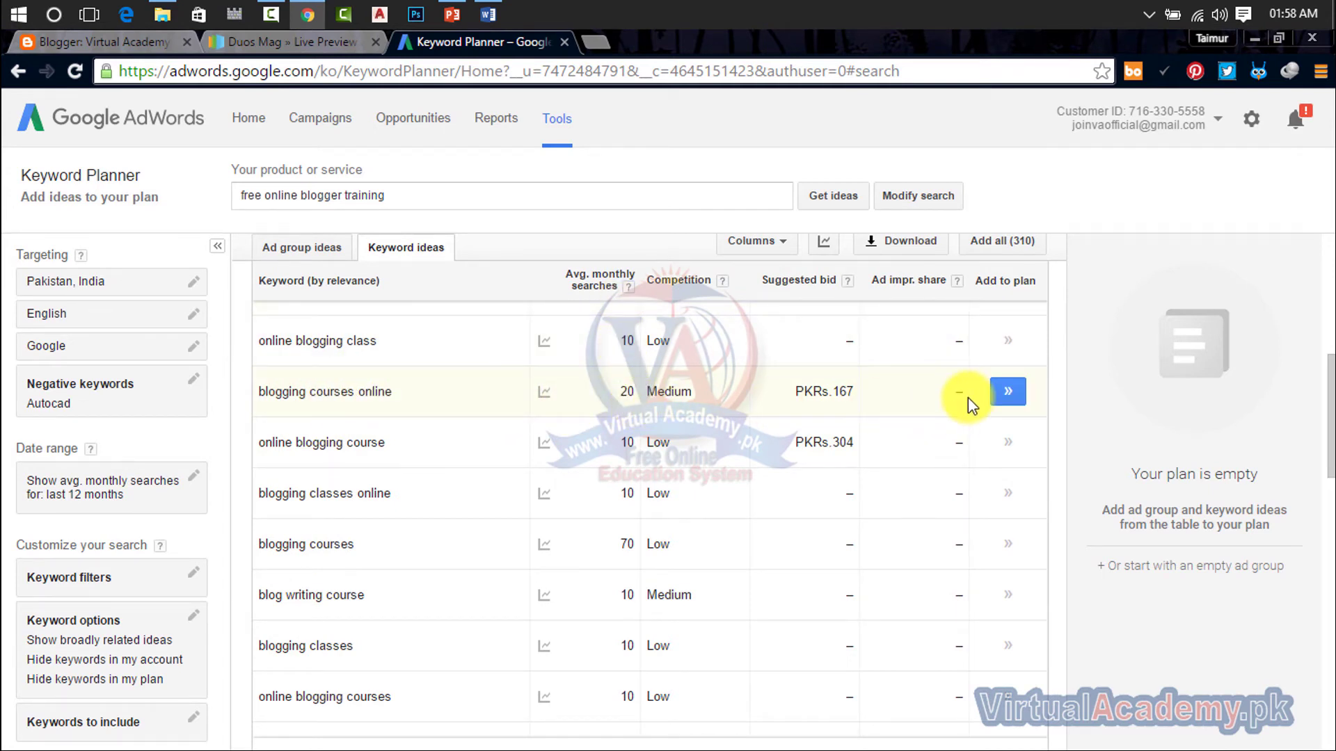
mouse_move(545, 394)
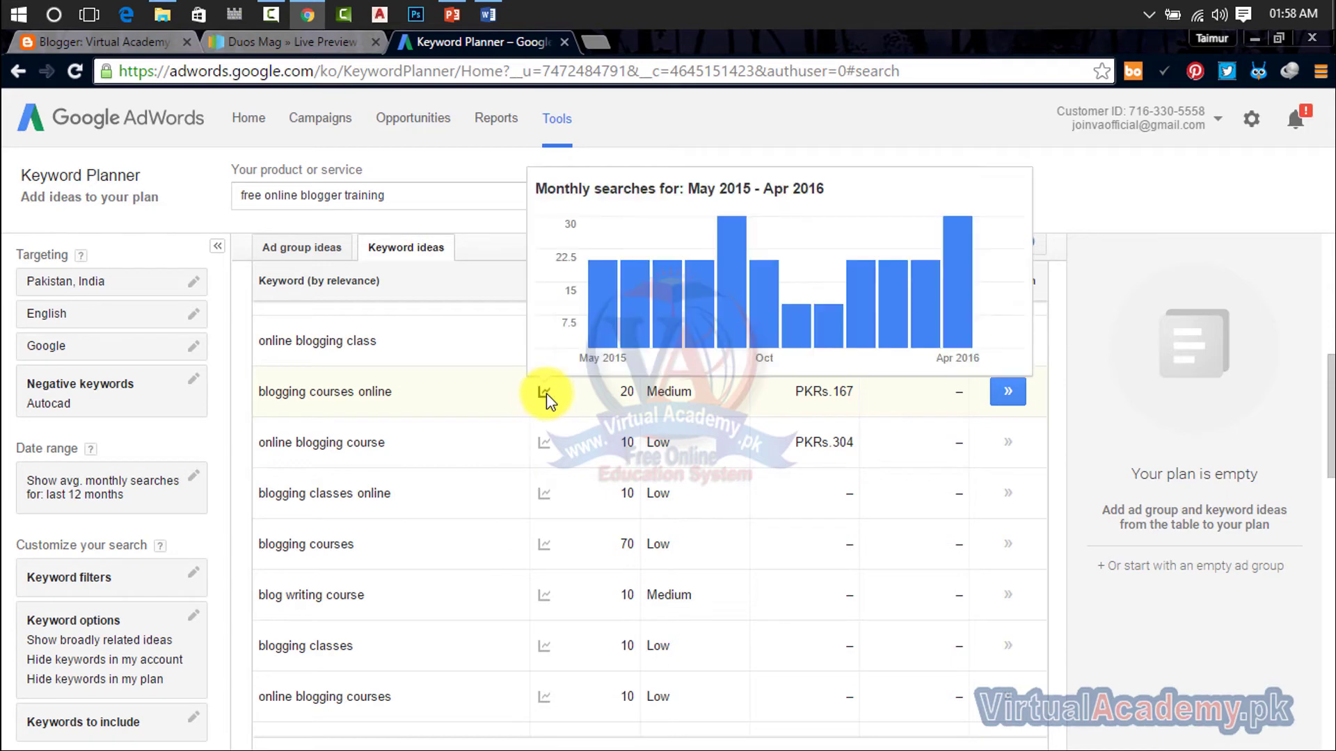
mouse_move(703, 319)
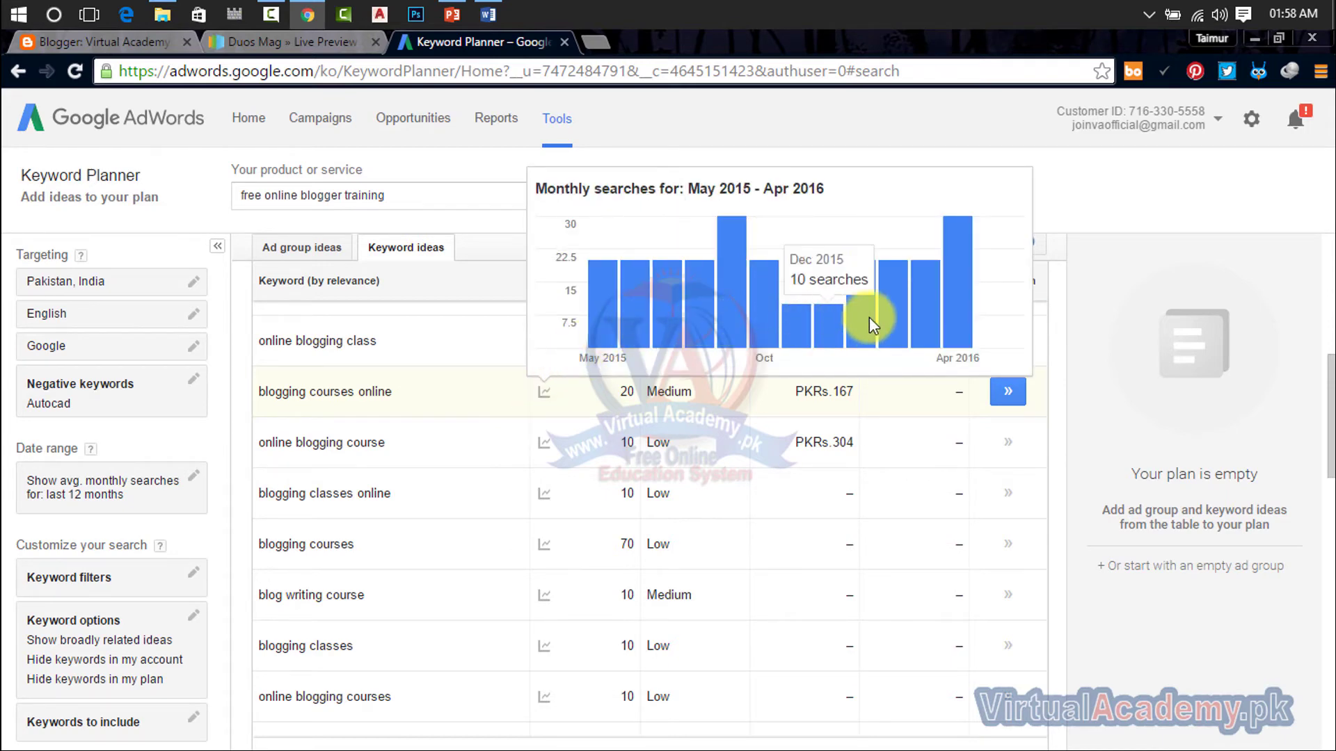
scroll(484, 475, "down", 3)
scroll(481, 475, "down", 3)
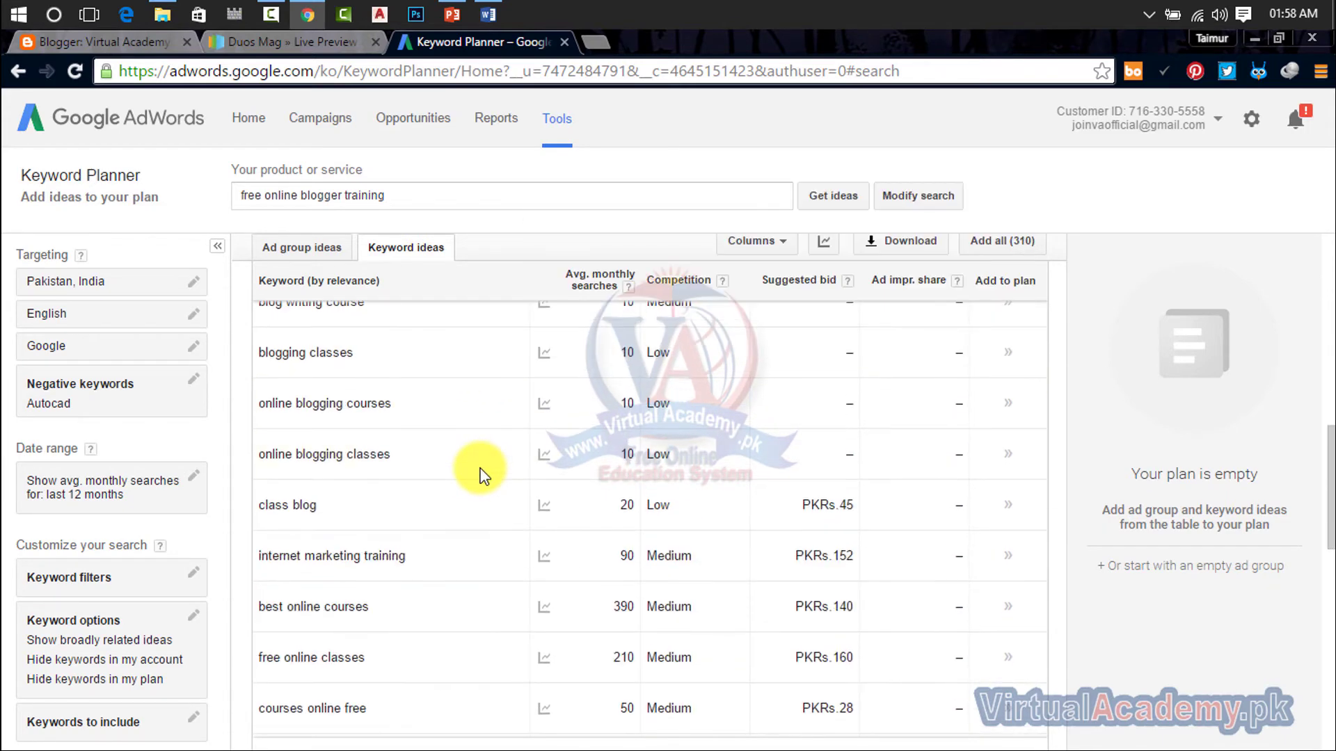
mouse_move(539, 510)
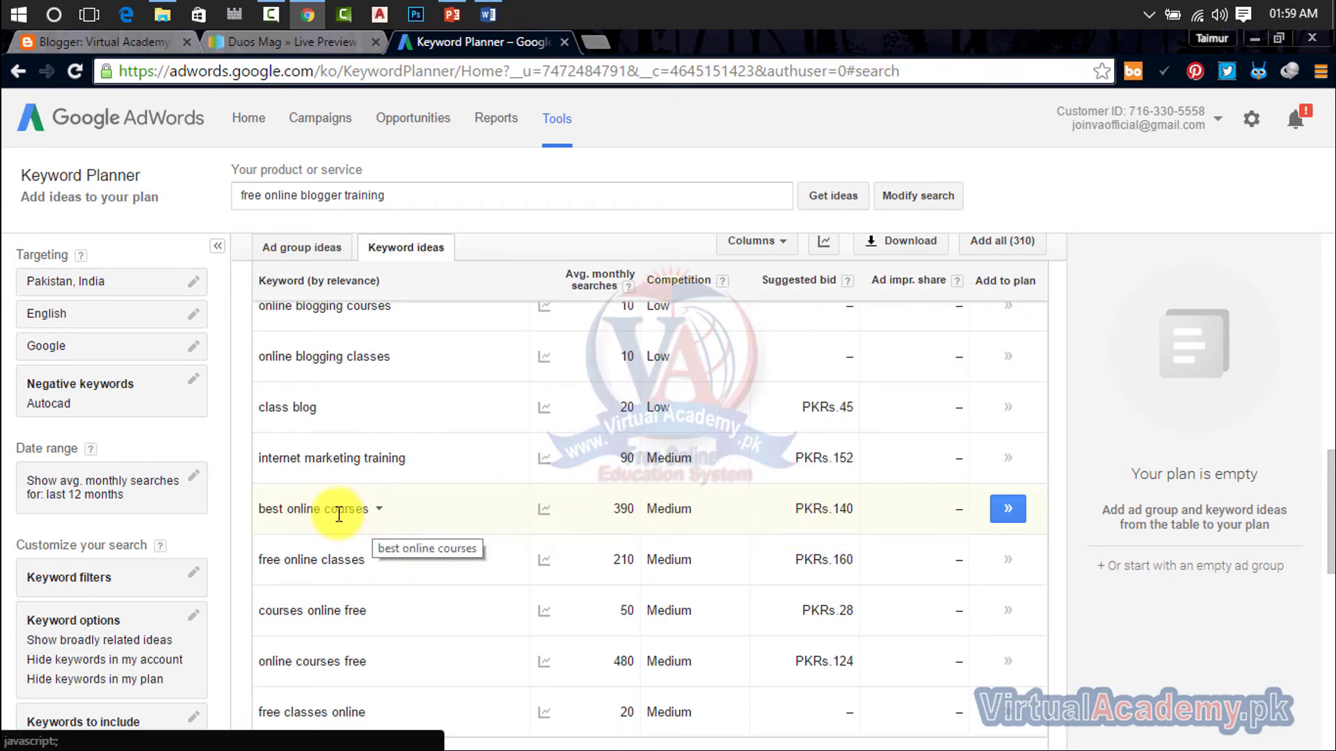
scroll(354, 514, "down", 5)
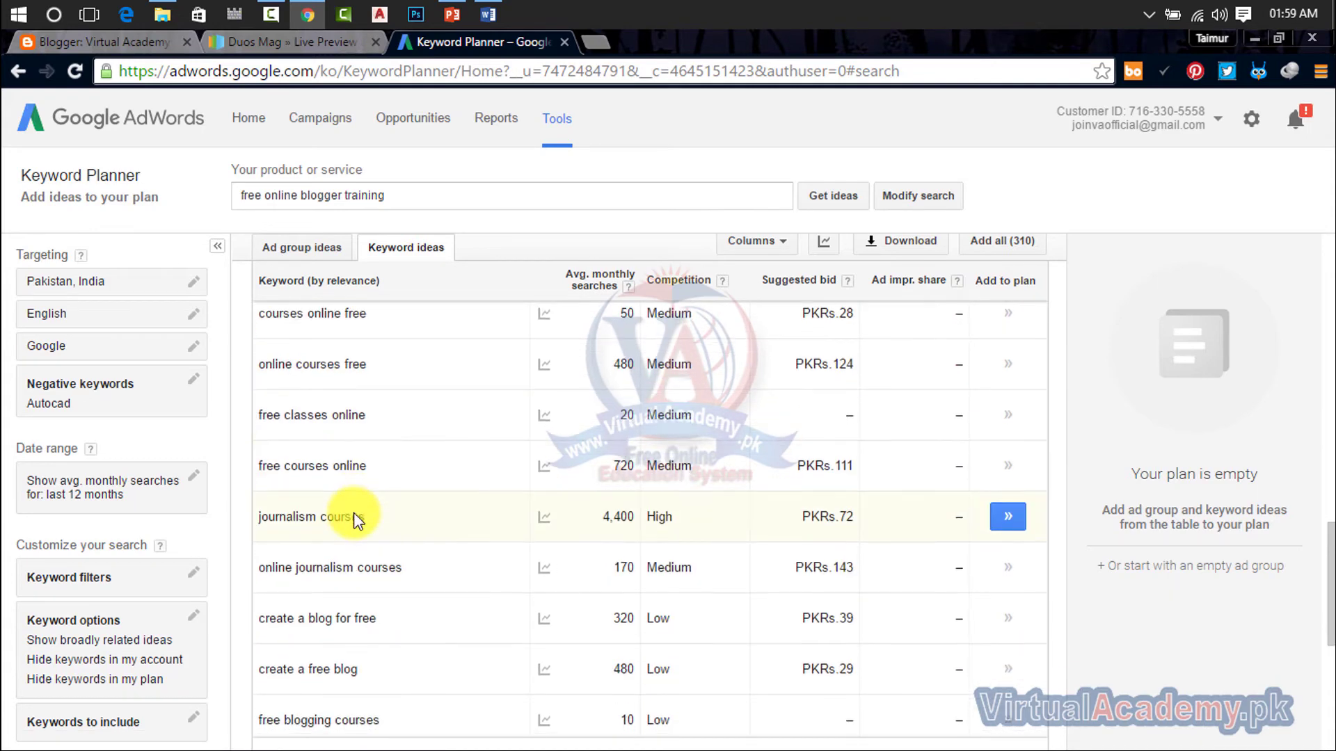
scroll(355, 514, "down", 5)
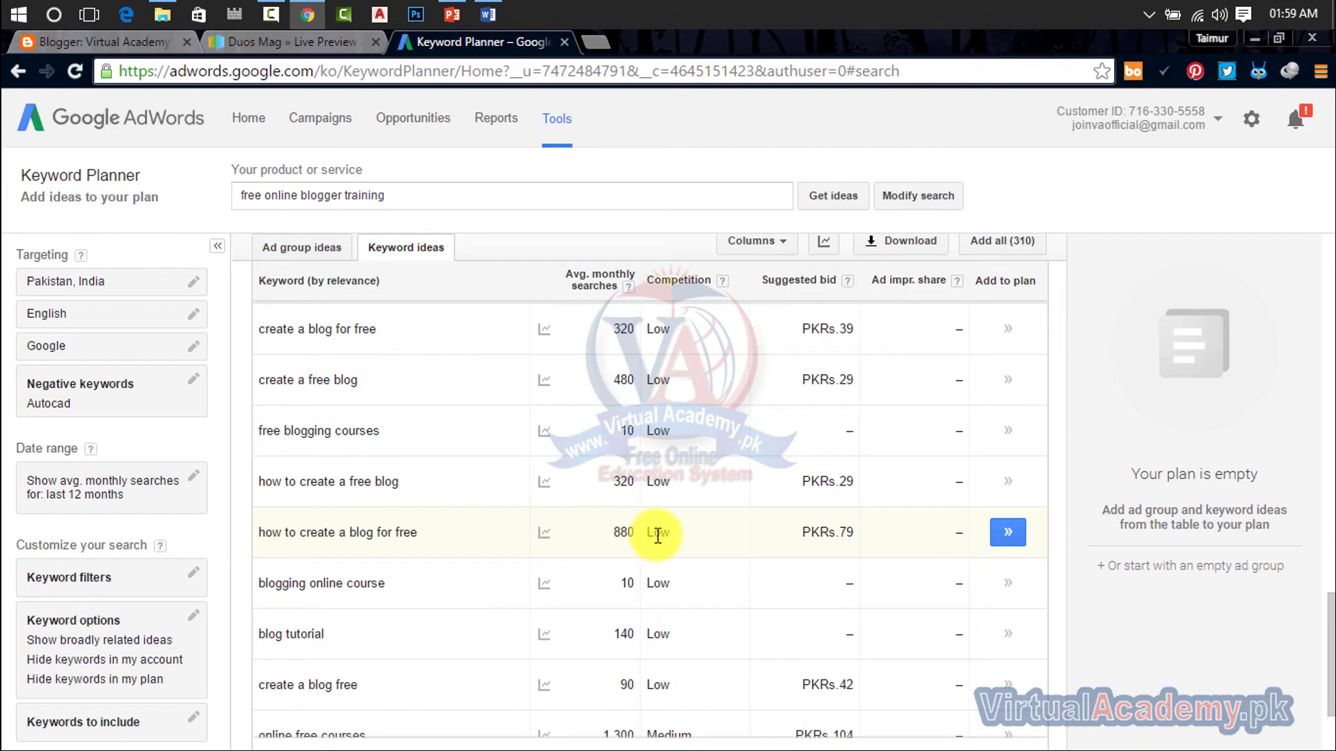
scroll(650, 539, "down", 2)
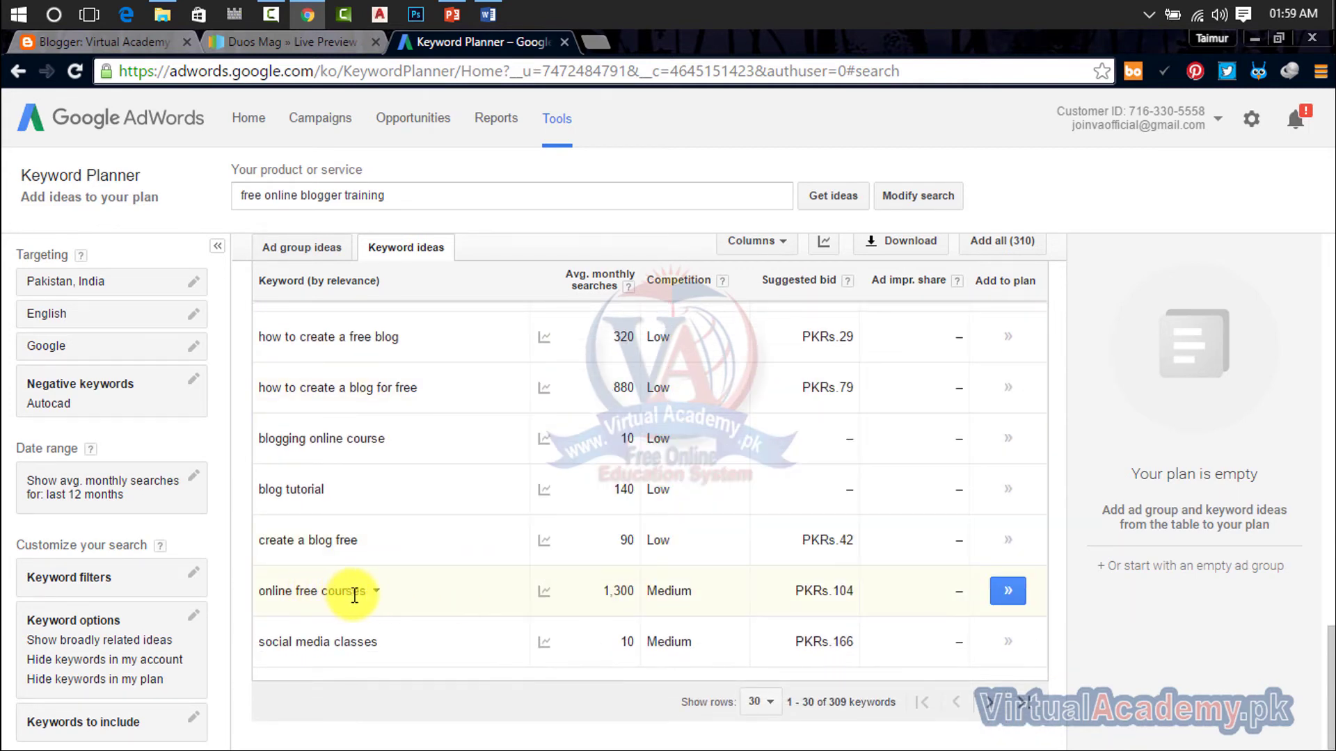
mouse_move(544, 591)
scroll(585, 592, "up", 20)
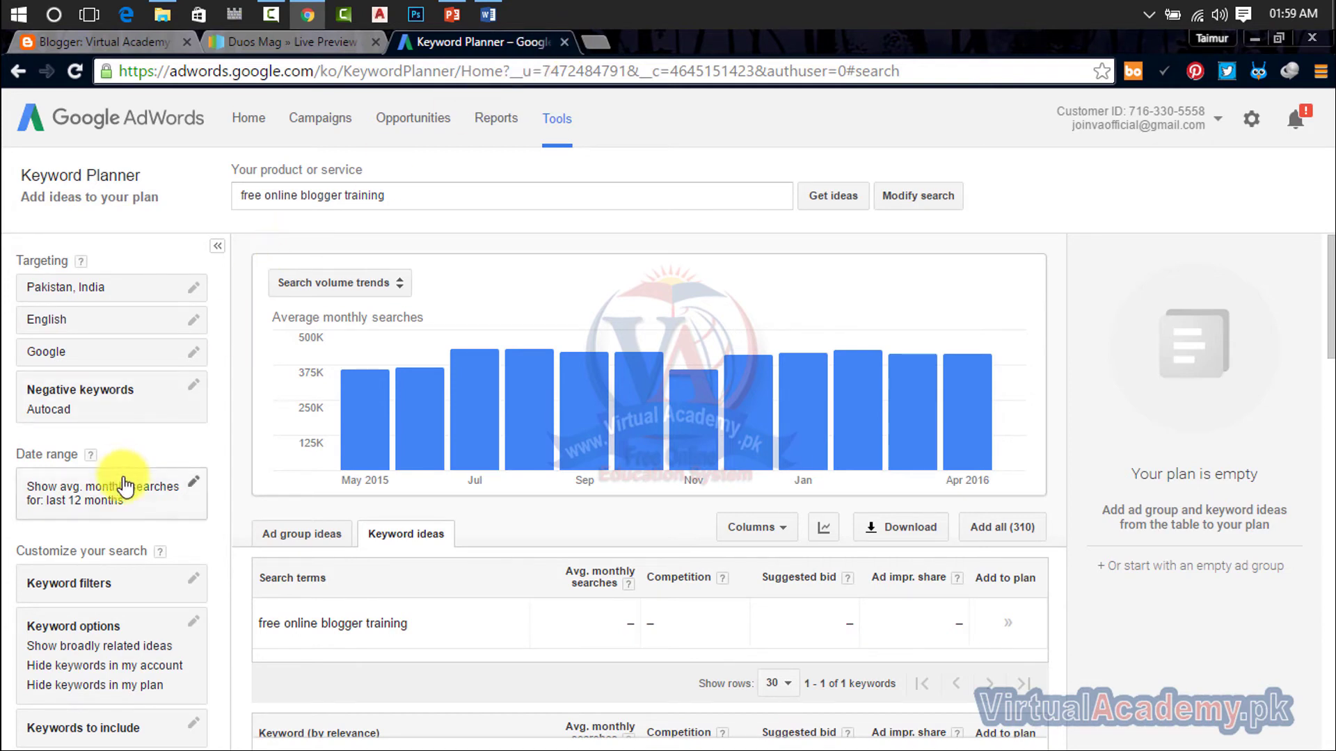
left_click(566, 43)
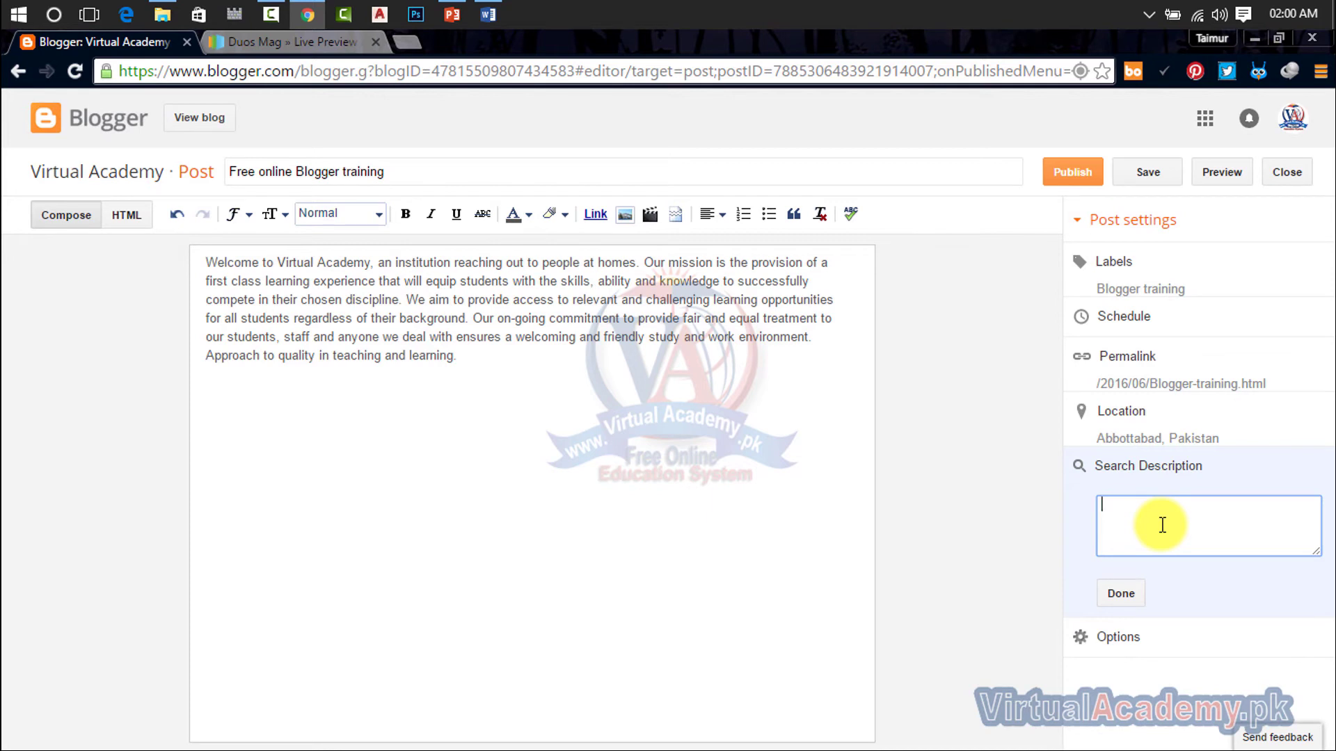
- Finish the search description setting with its text left empty and open the post's remaining options
left_click(1121, 594)
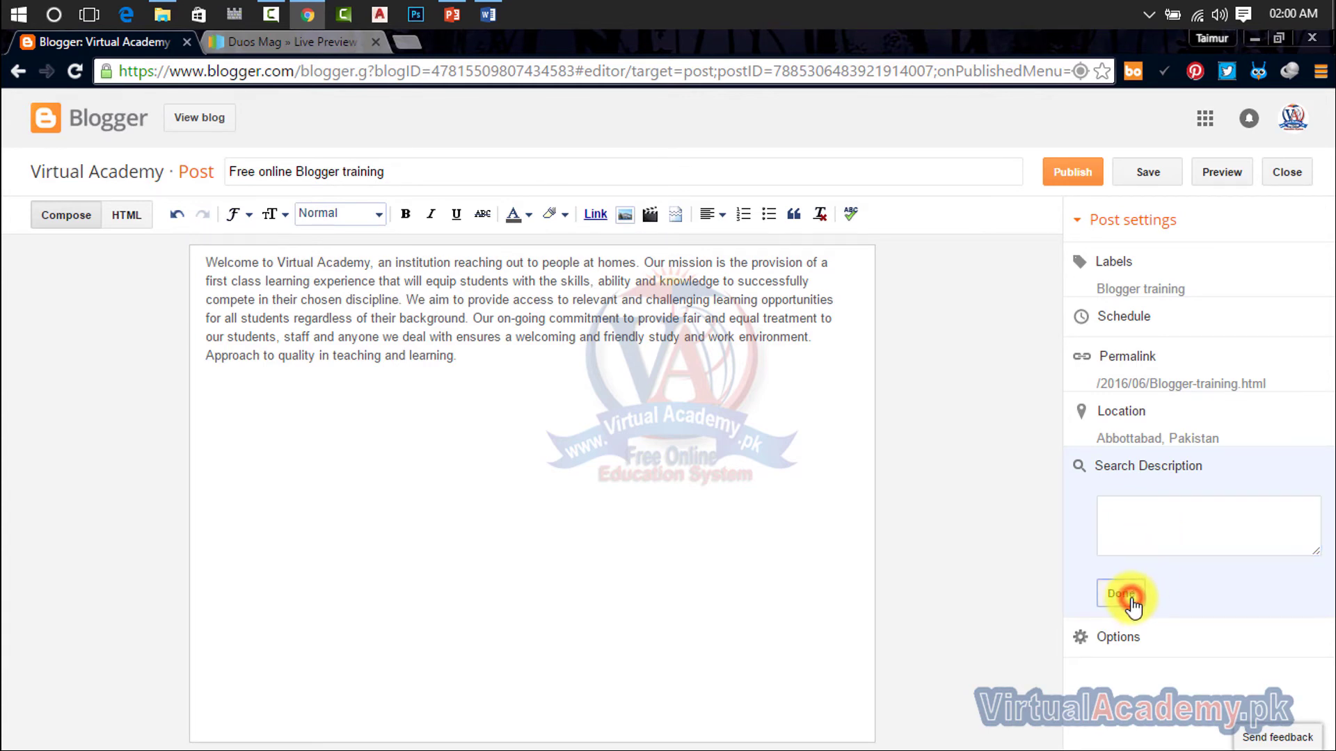
left_click(1137, 516)
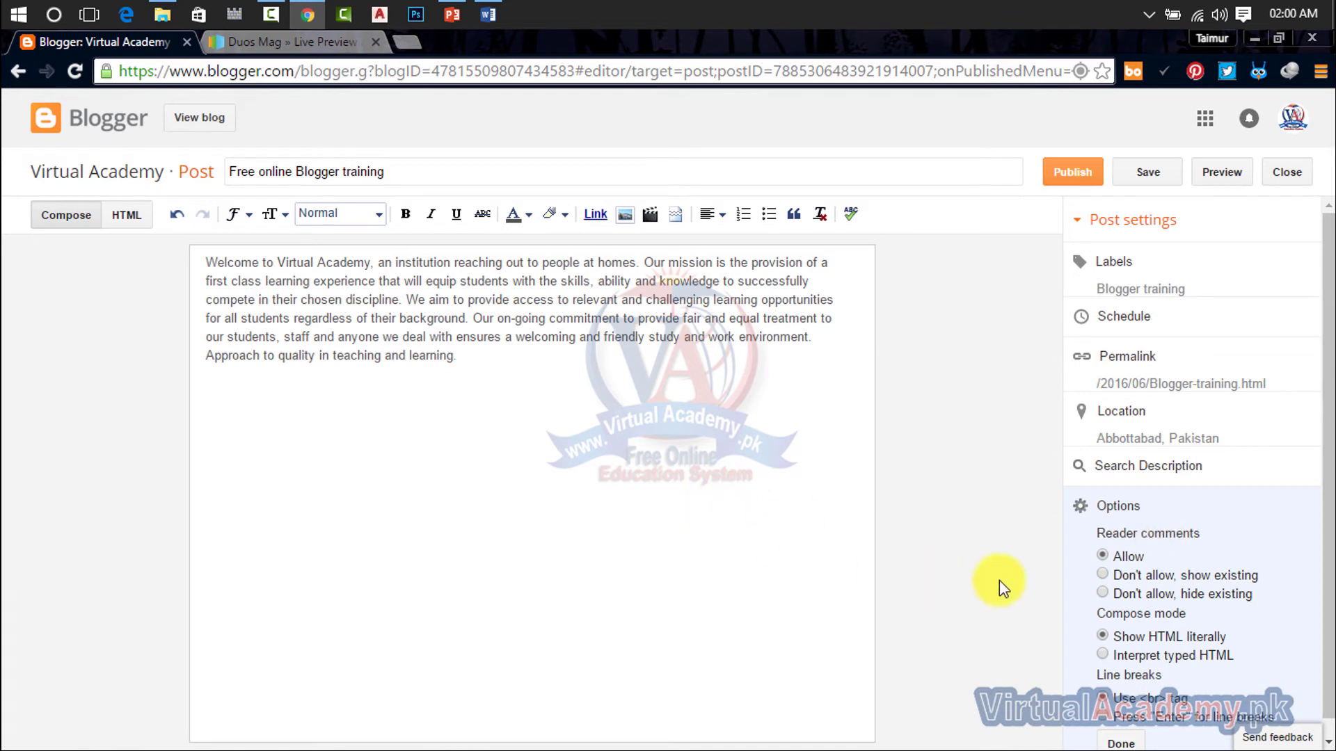
scroll(1157, 555, "down", 1)
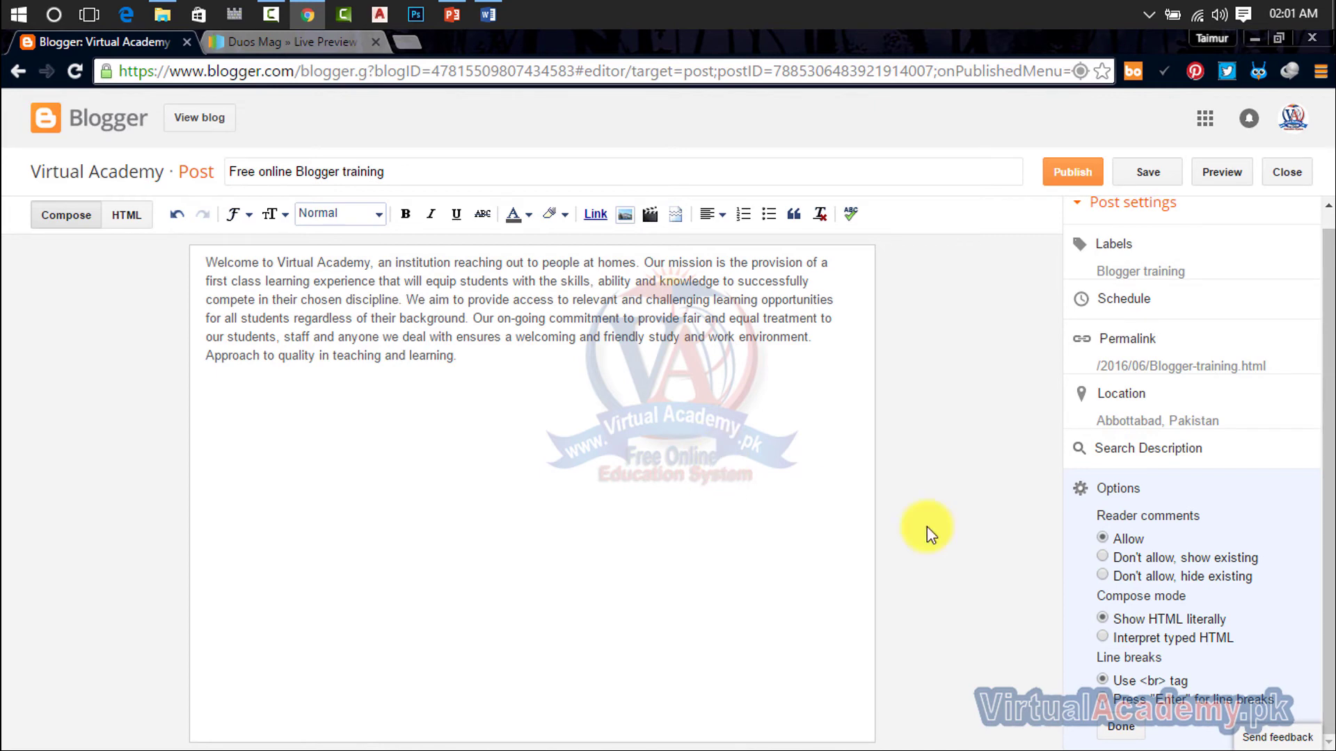
- Examine the post's HTML source code against its composed text and return to the compose view
left_click(128, 217)
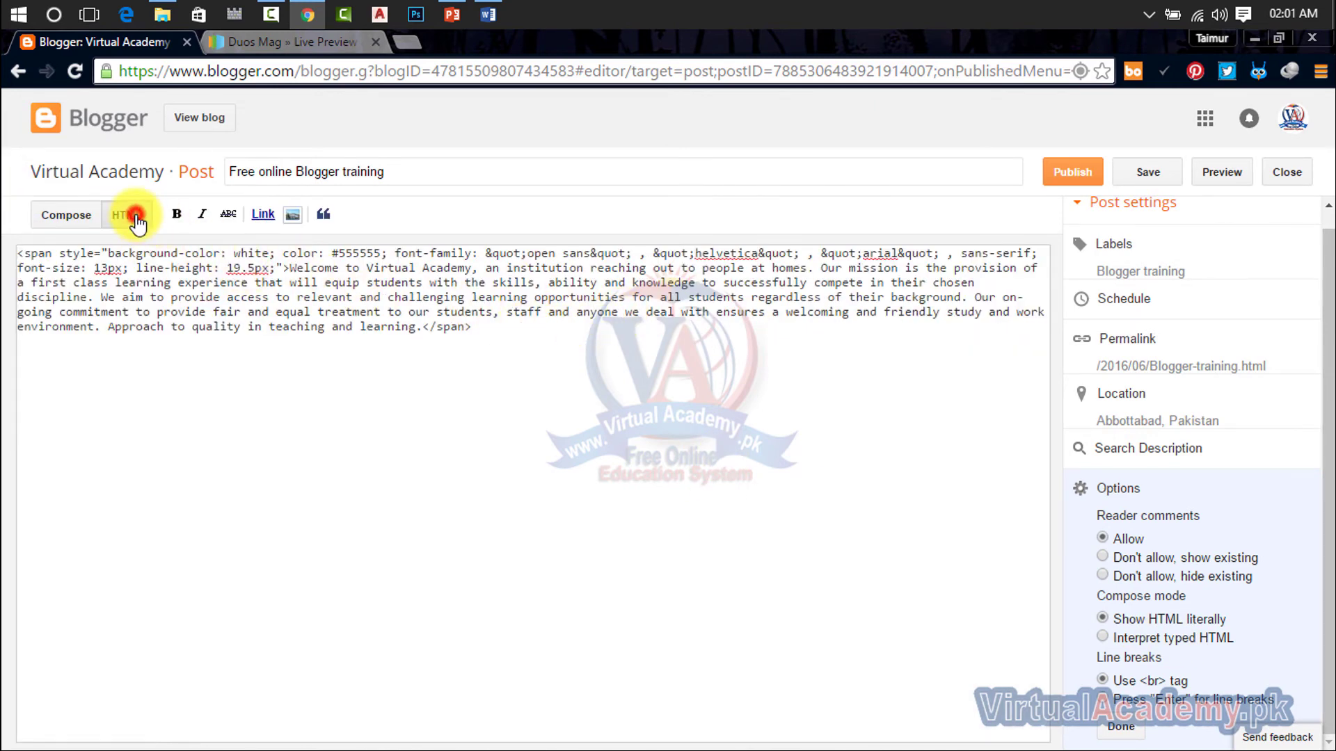
left_click(66, 215)
left_click(118, 215)
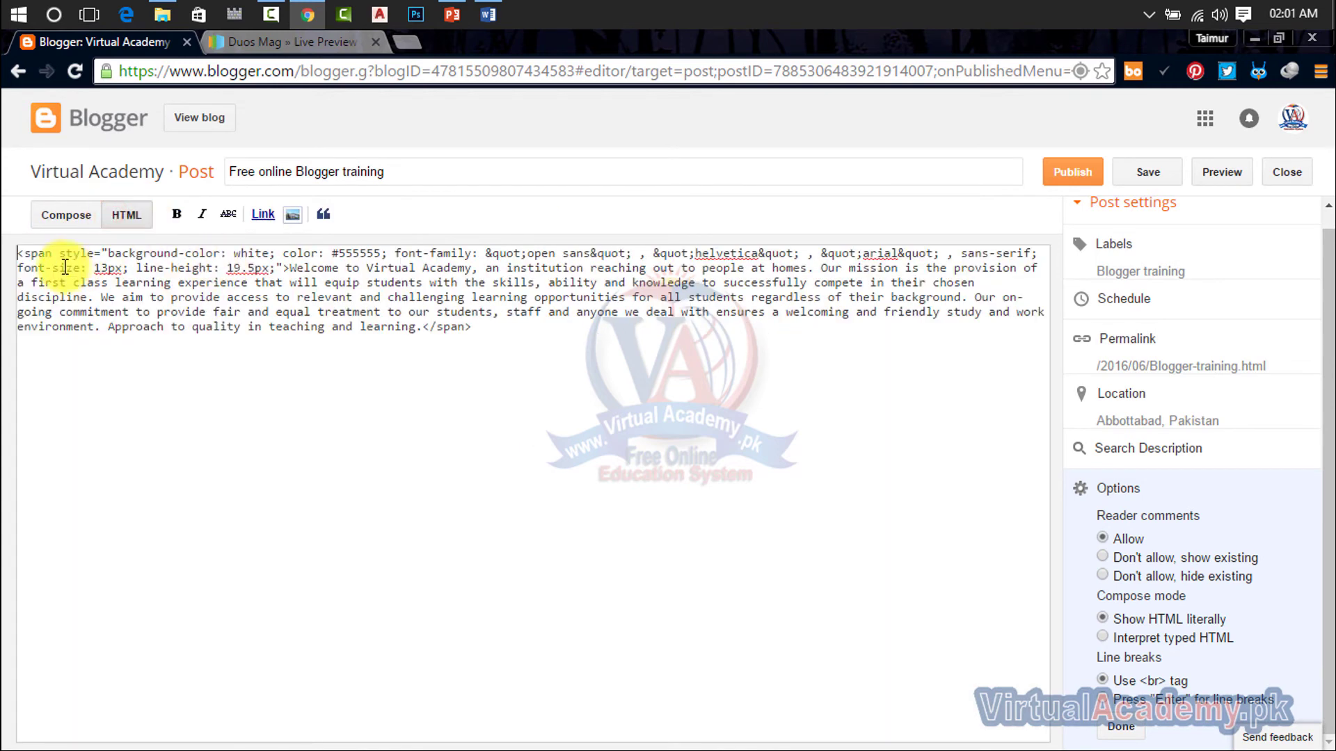
left_click_drag(20, 253, 277, 323)
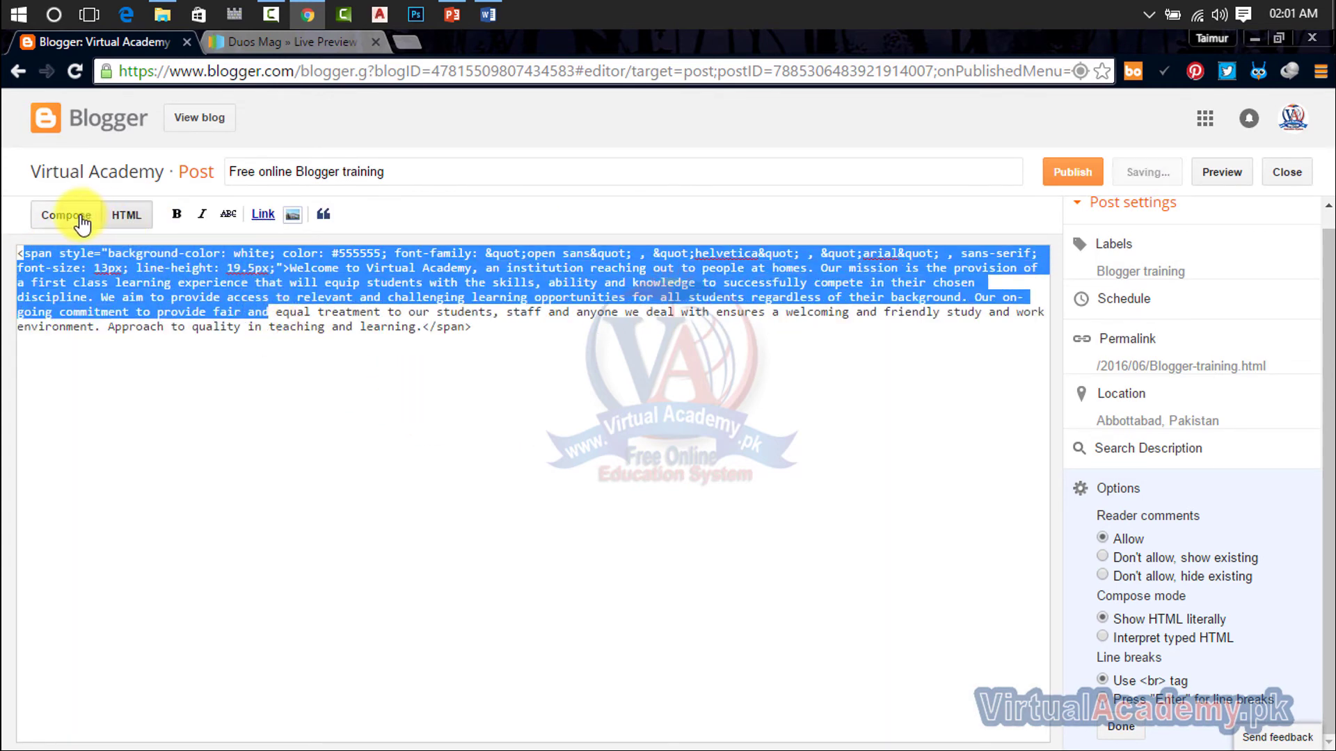
left_click(67, 215)
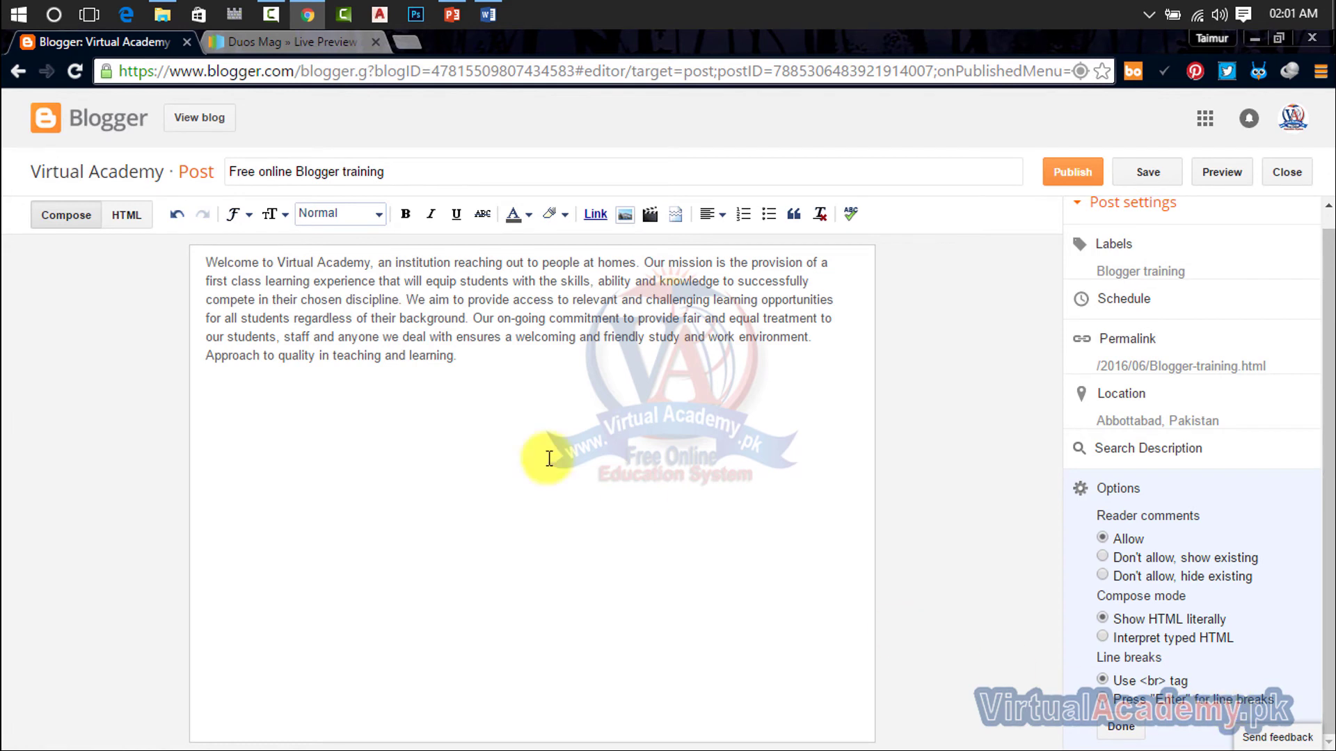
- Set the post's line breaks option to Press "Enter" for line breaks and confirm the options
left_click(66, 214)
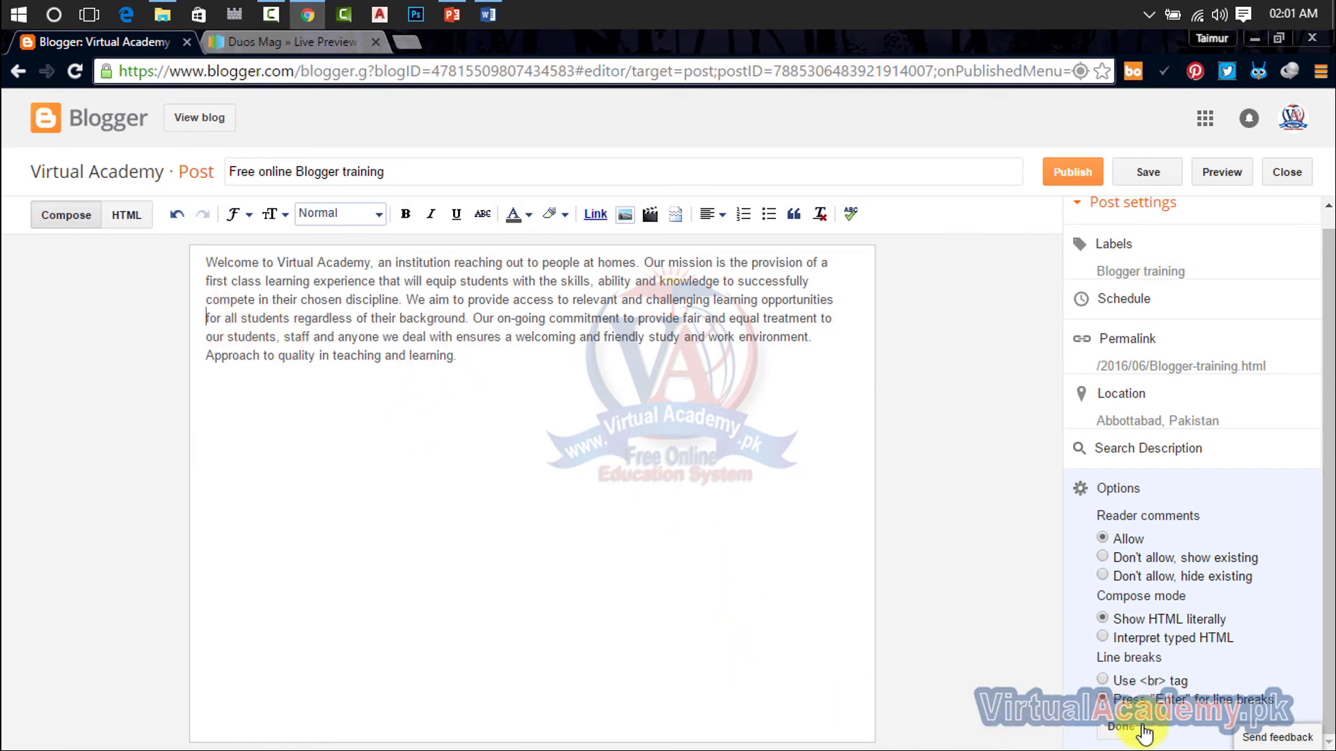
left_click(1120, 729)
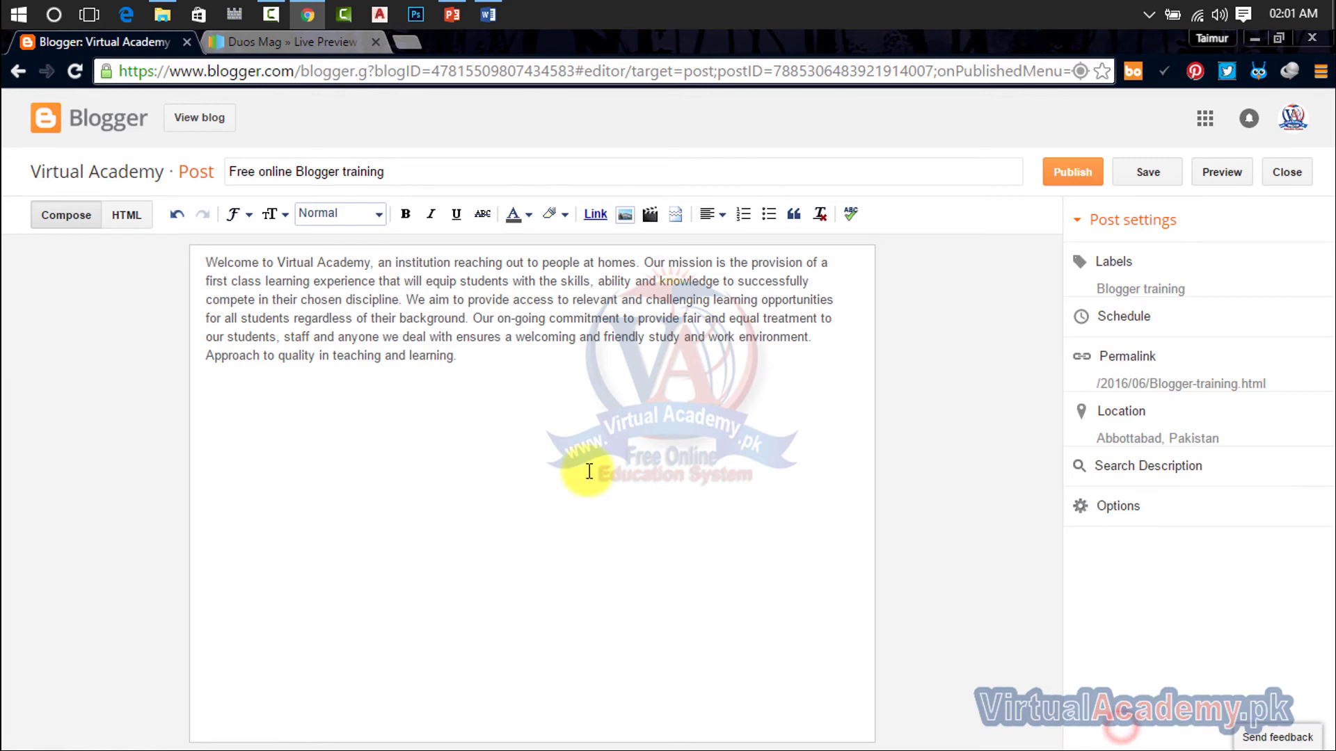
- Insert a line break after "our students," in the post text and check it in the HTML source
left_click(210, 339)
left_click(286, 341)
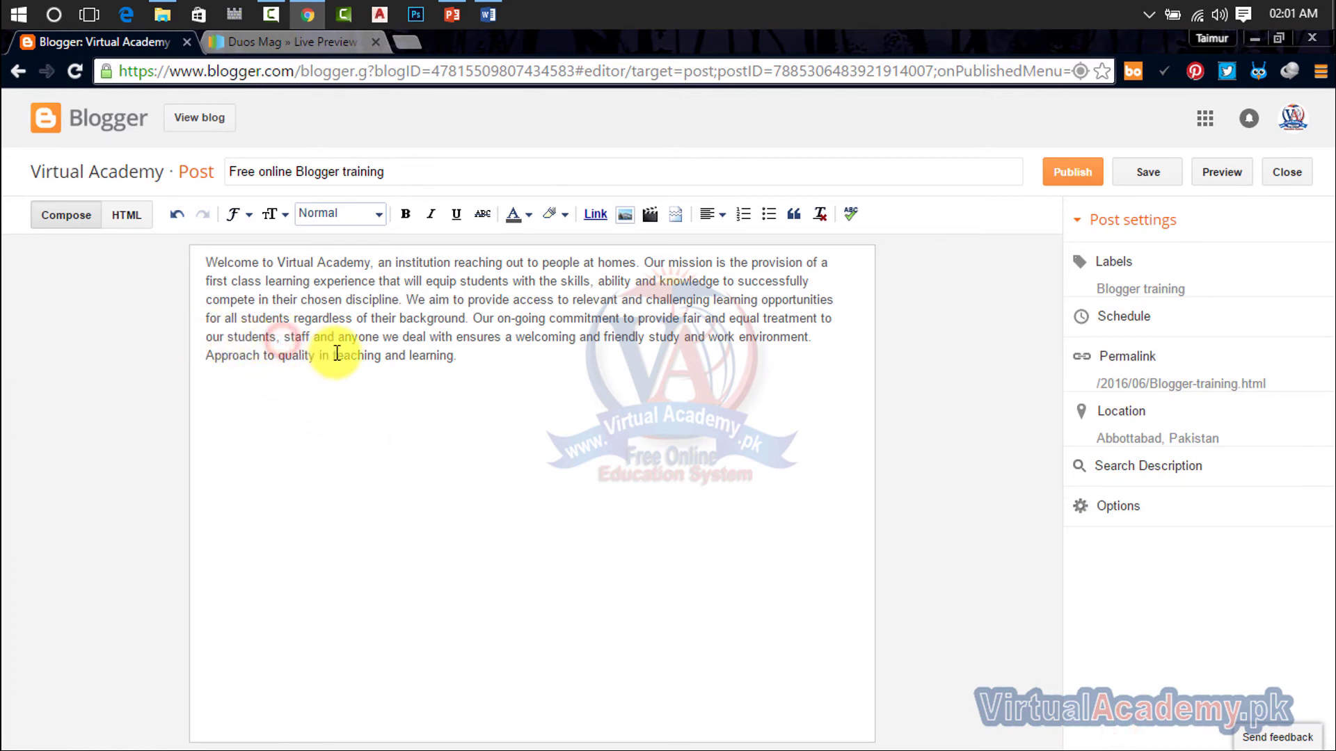
key("Return")
left_click(126, 215)
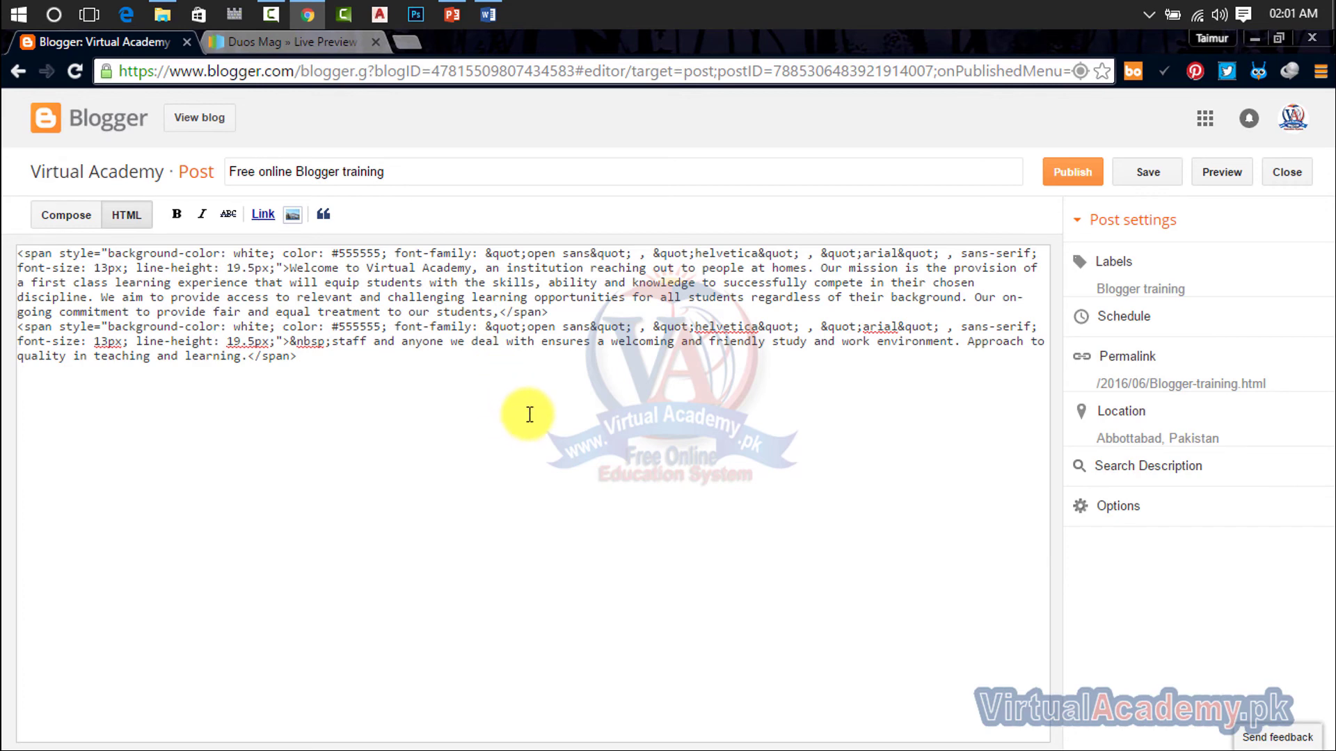
left_click(66, 216)
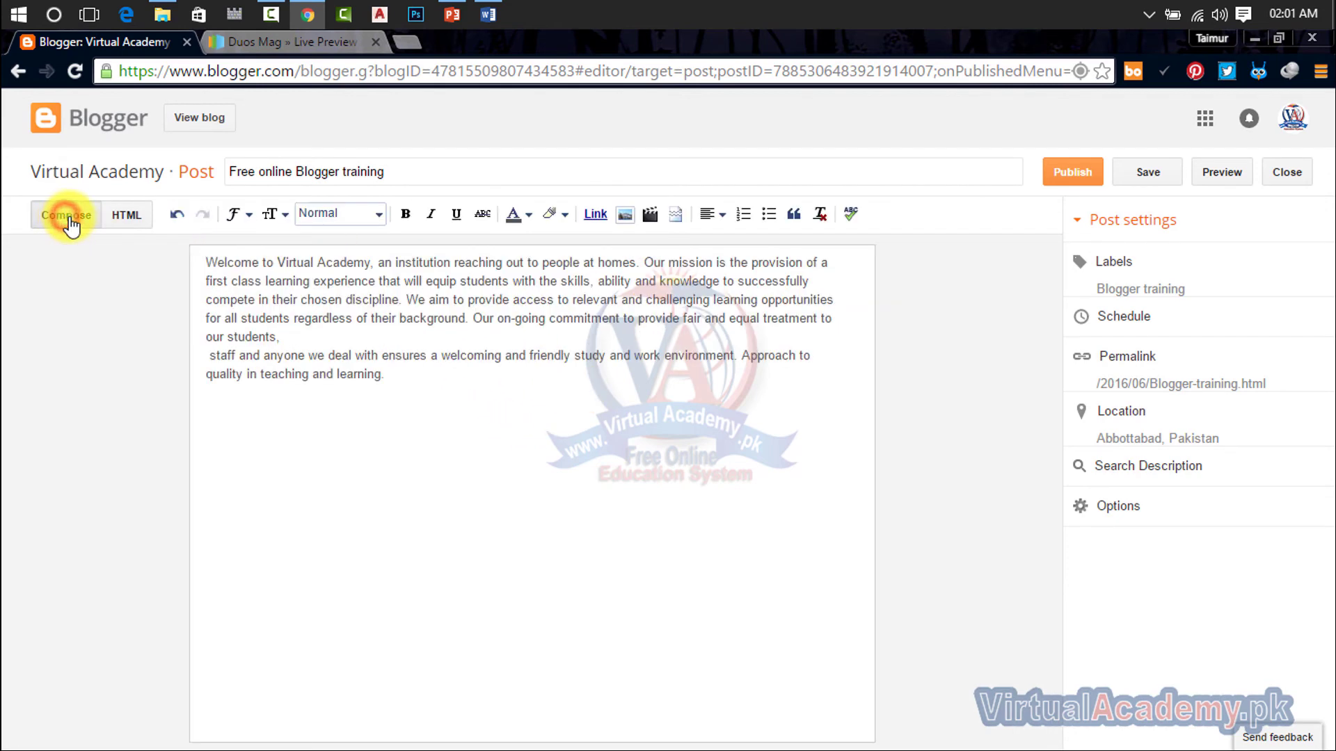
- Examine the non-breaking space code before "staff" in the post's HTML source and return to the compose view
left_click(210, 355)
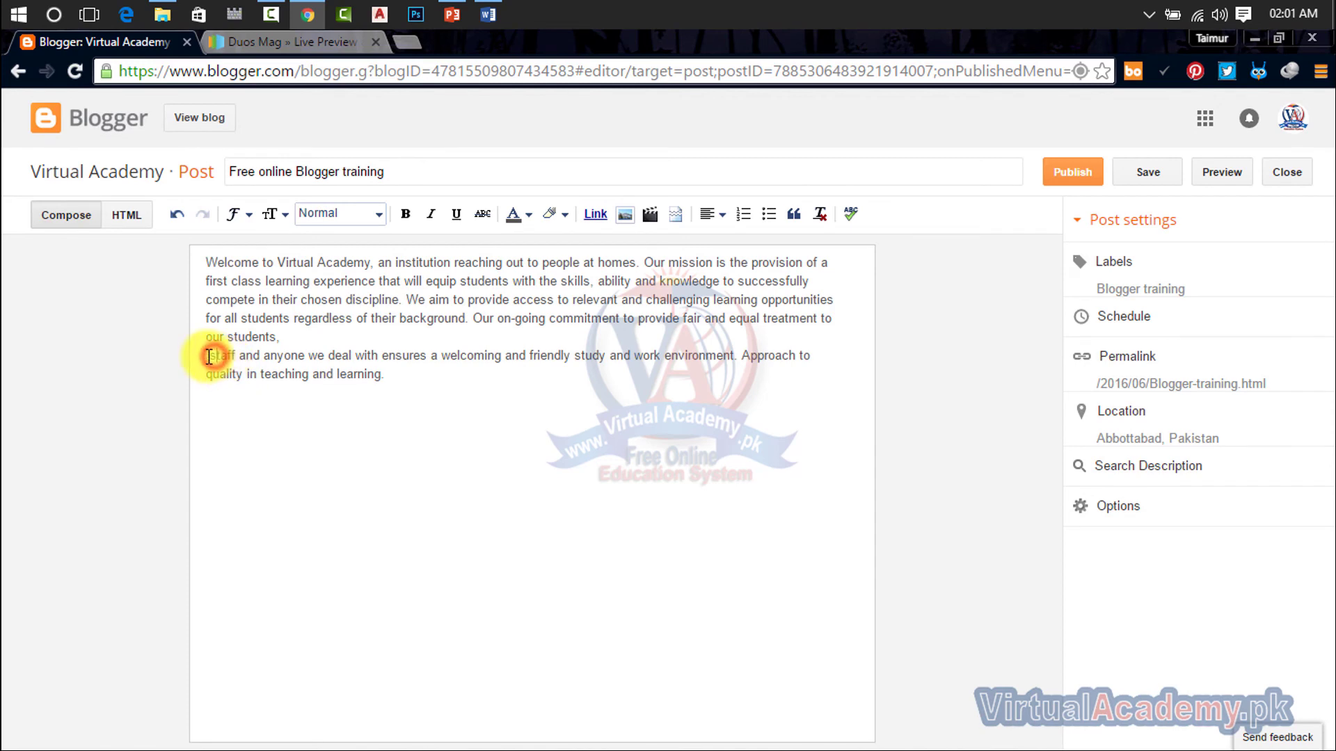
left_click(127, 215)
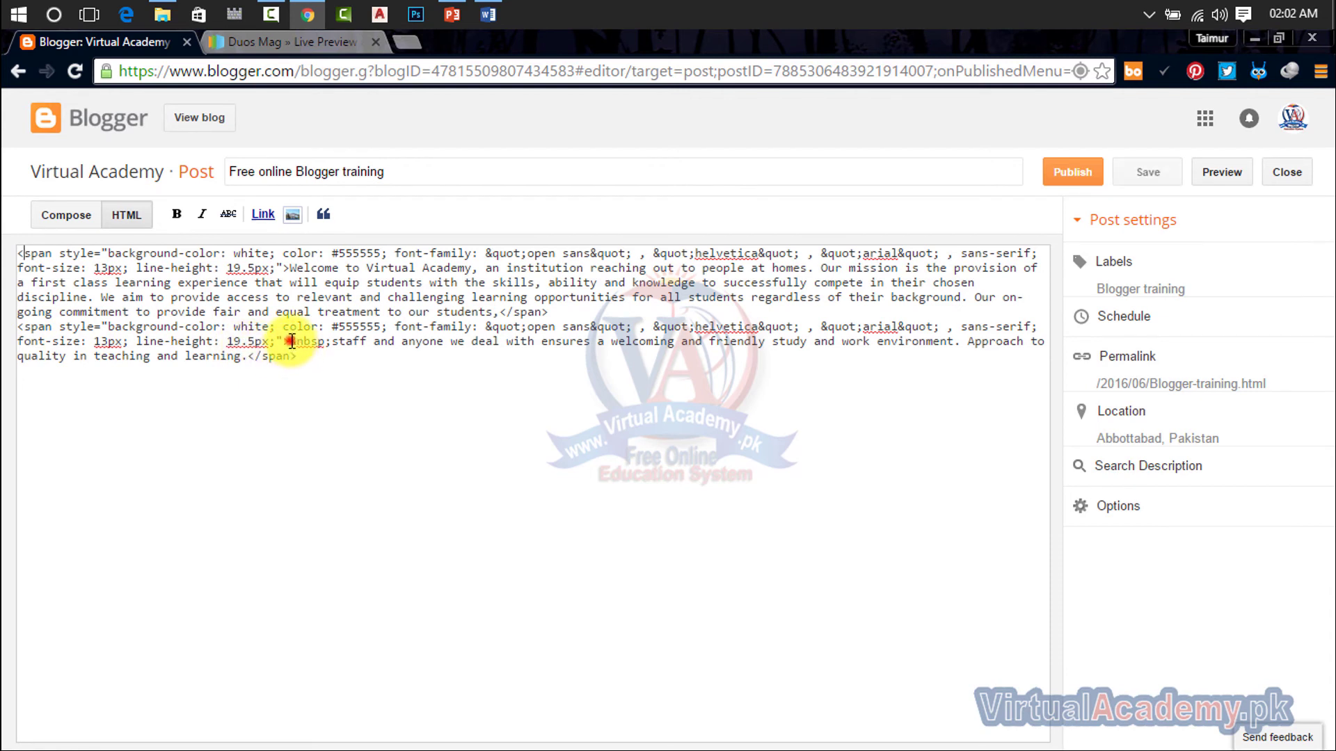
left_click_drag(291, 340, 320, 341)
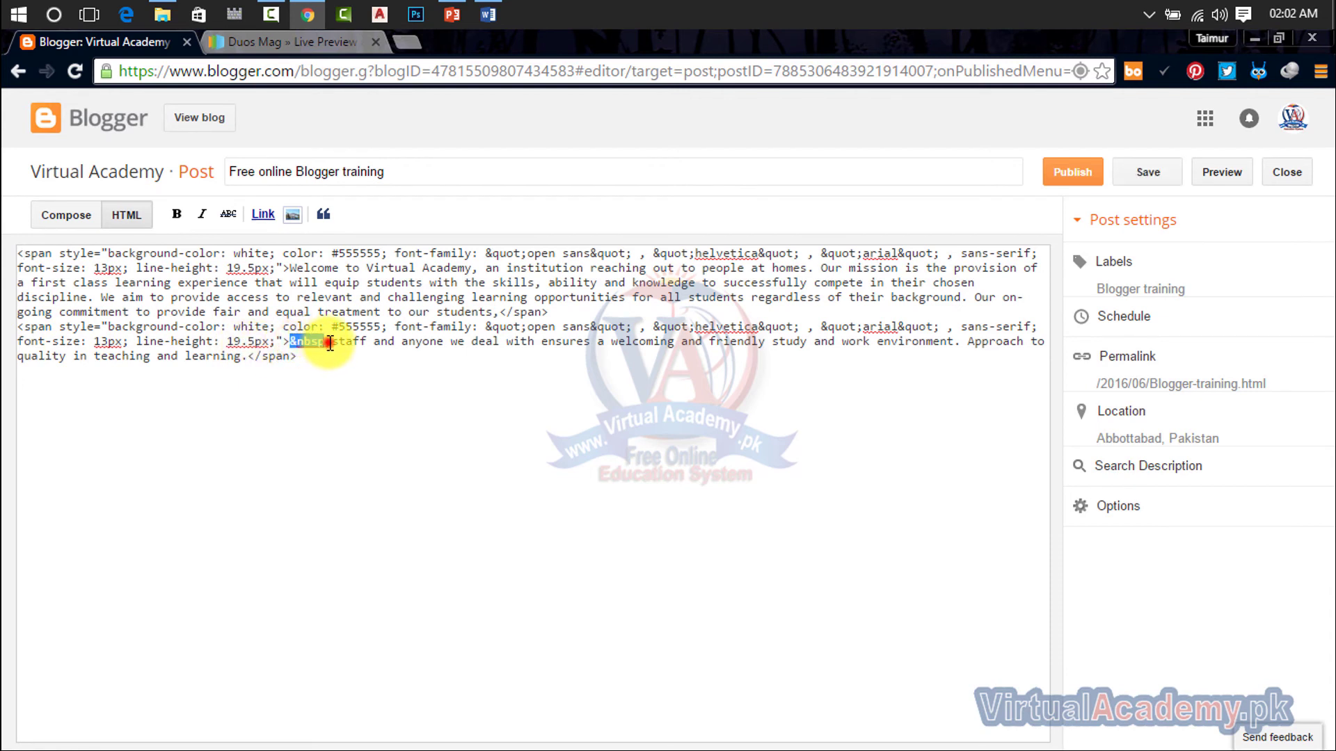
left_click(322, 350)
double_click(327, 342)
left_click_drag(323, 340, 289, 342)
left_click(80, 215)
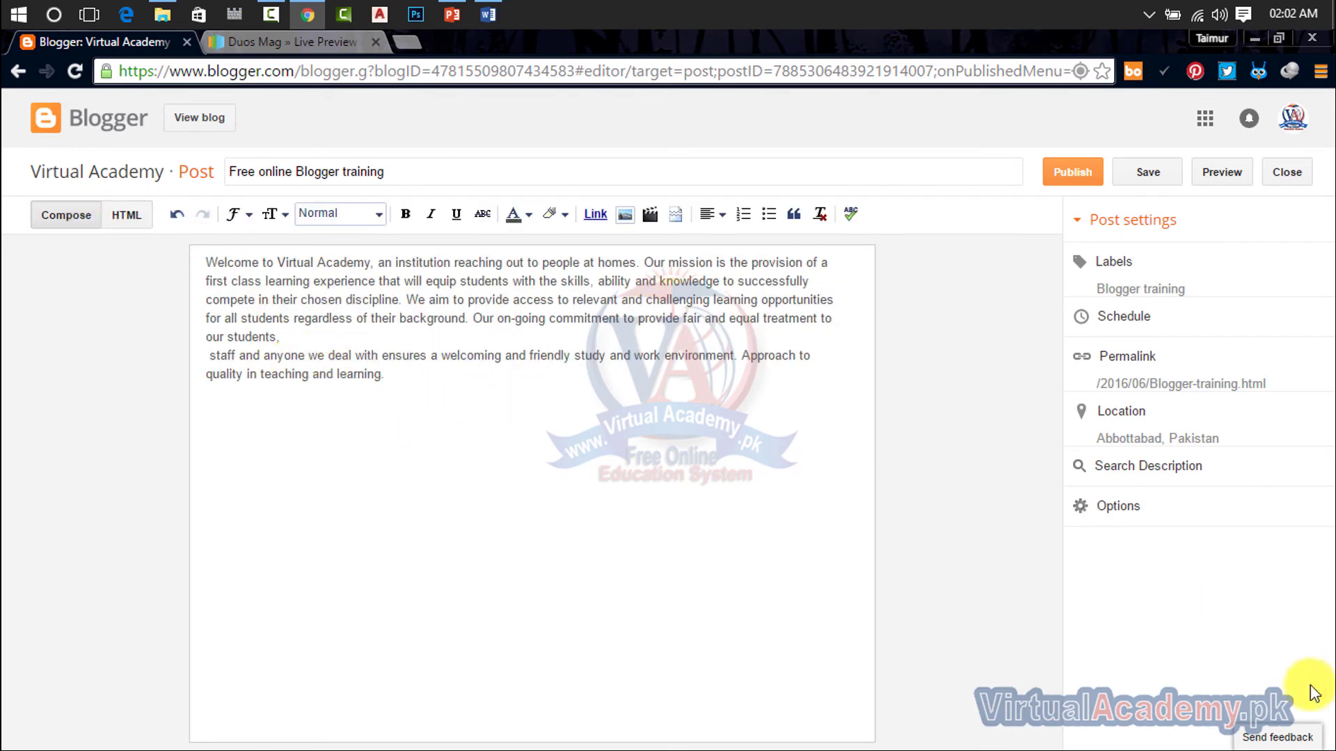
- Reopen the post's options, check the line breaks choice and confirm the options
left_click(1082, 506)
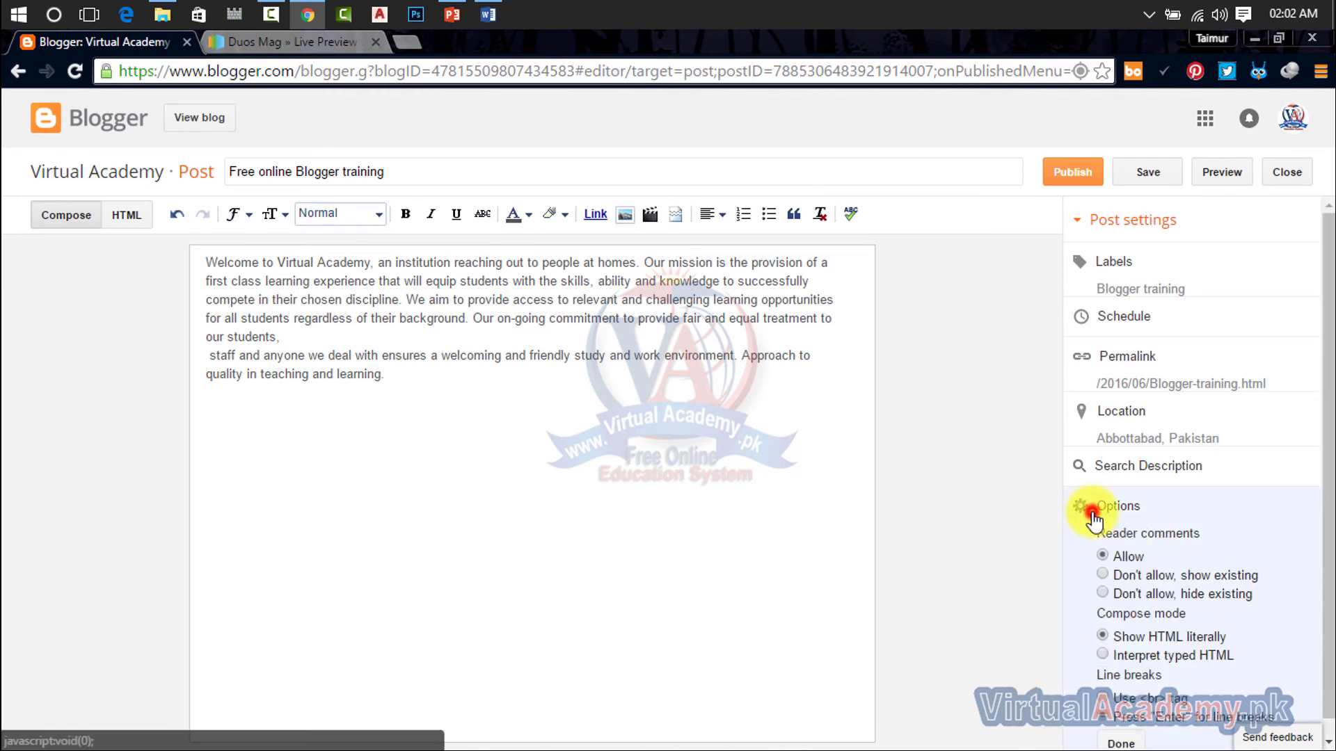
left_click(1126, 718)
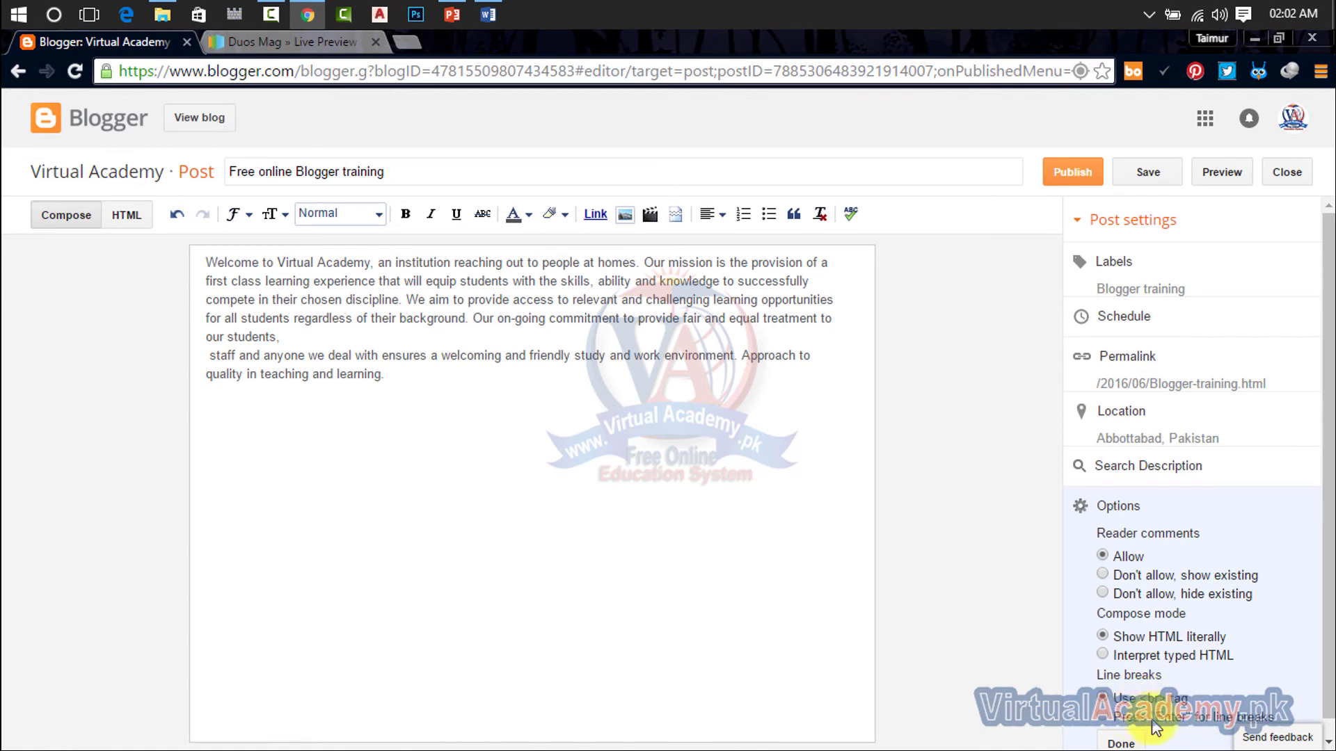
left_click(1122, 743)
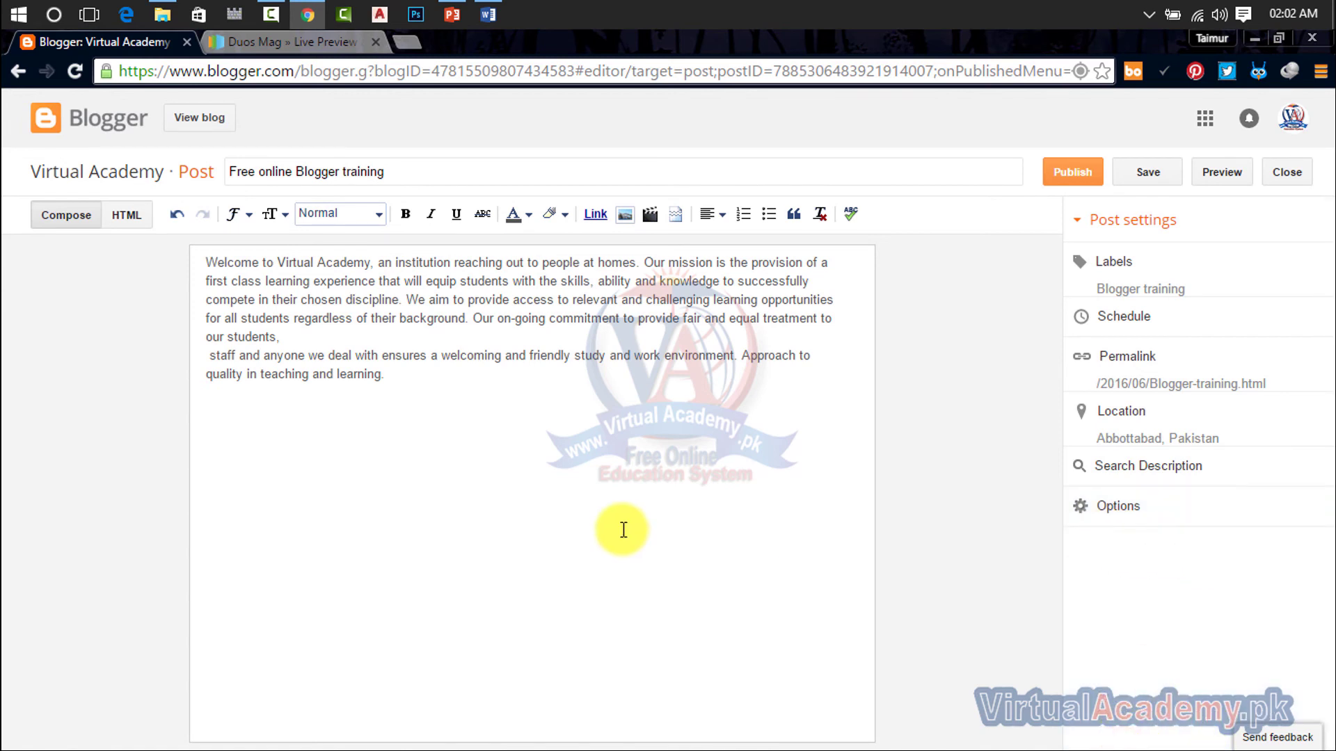
- Remove the line break and the leading space before "staff" so the post text runs on after "our students,"
left_click(209, 356)
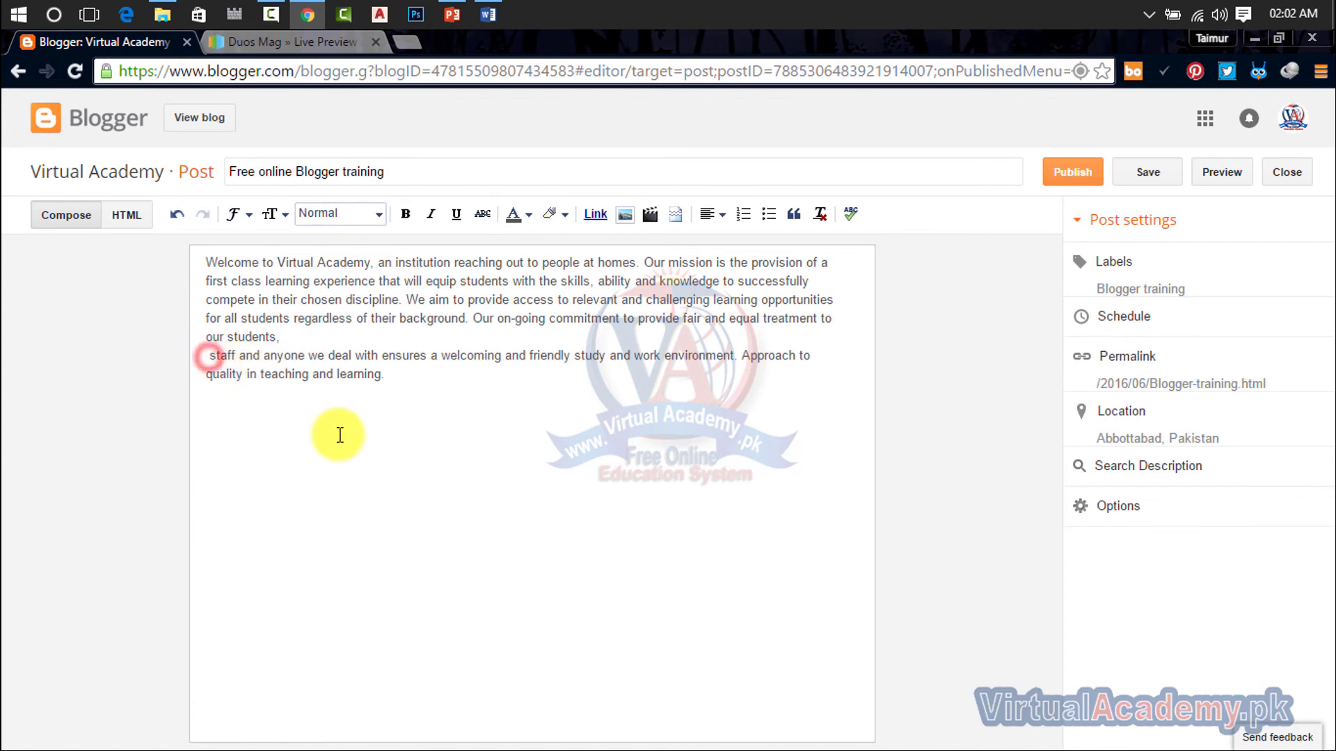
key("BackSpace")
key("BackSpace")
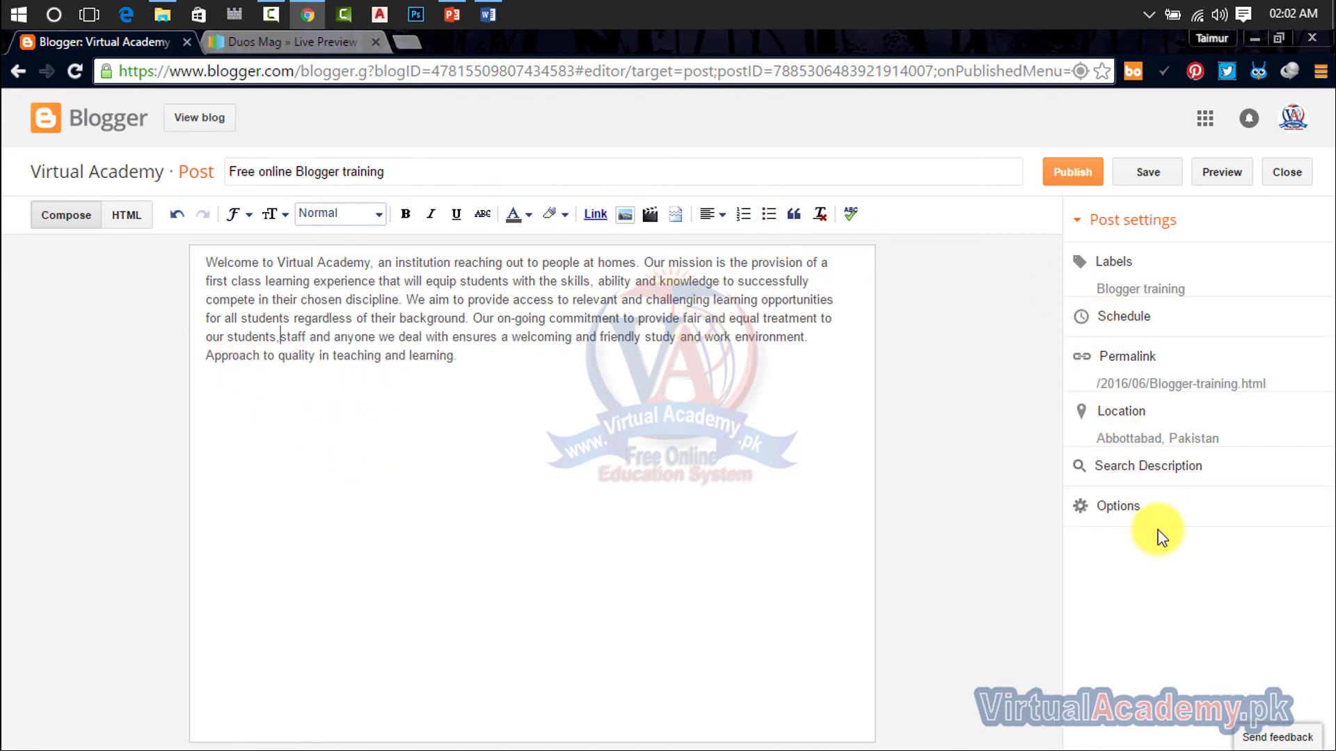
- Publish the post without sharing it on Google+, and open the live blog
left_click(1072, 177)
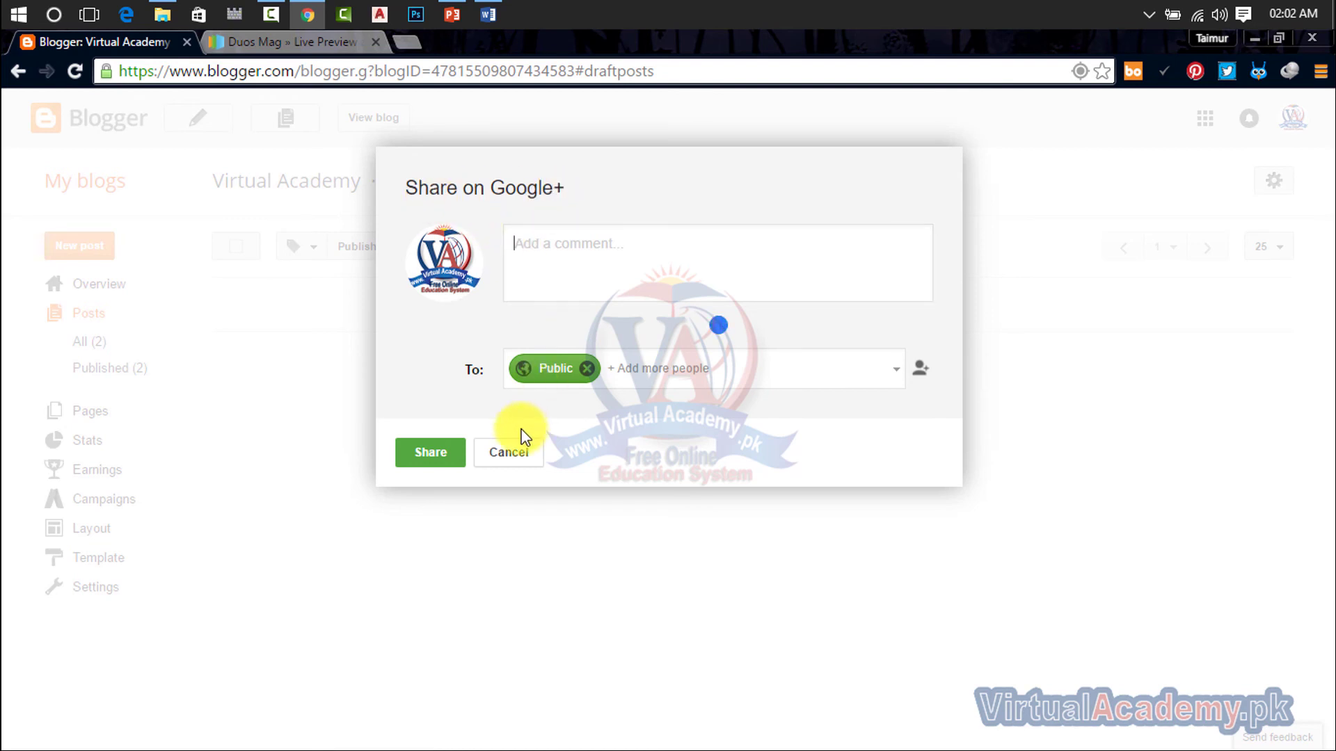
left_click(512, 456)
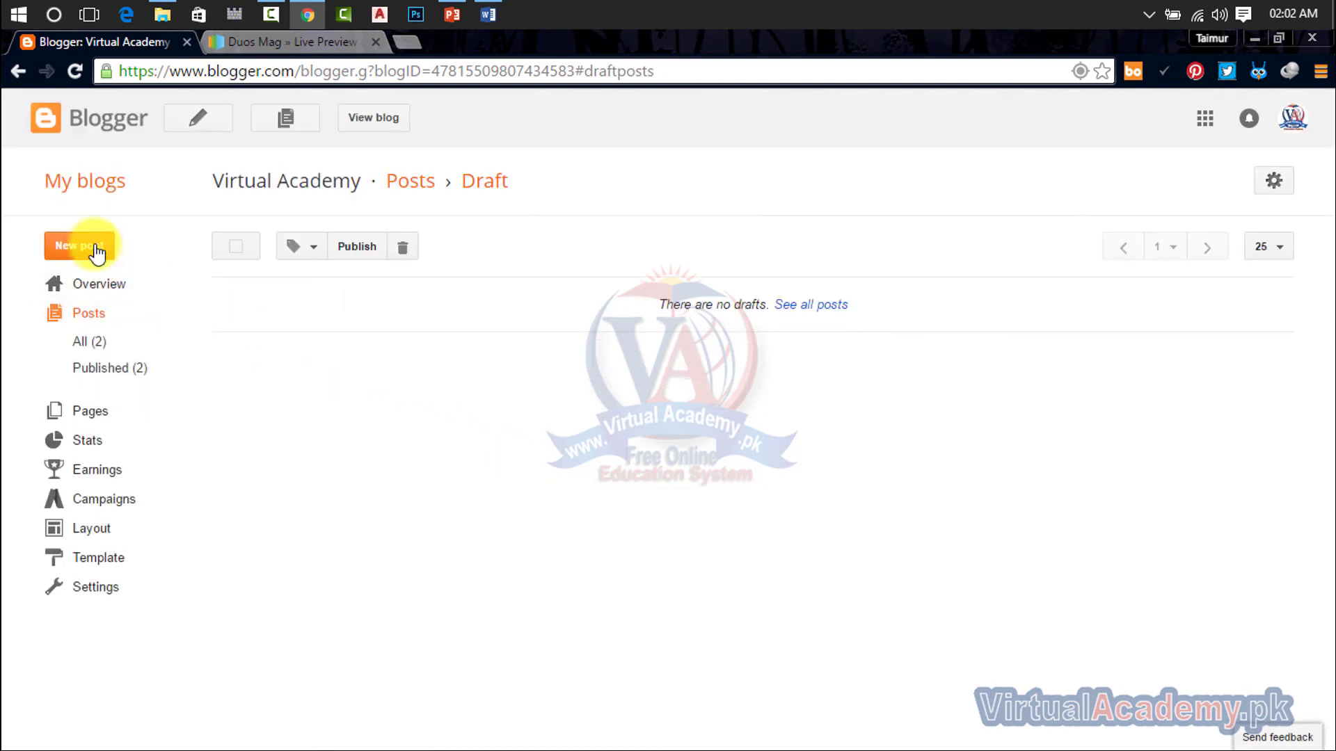
left_click(373, 117)
left_click(565, 43)
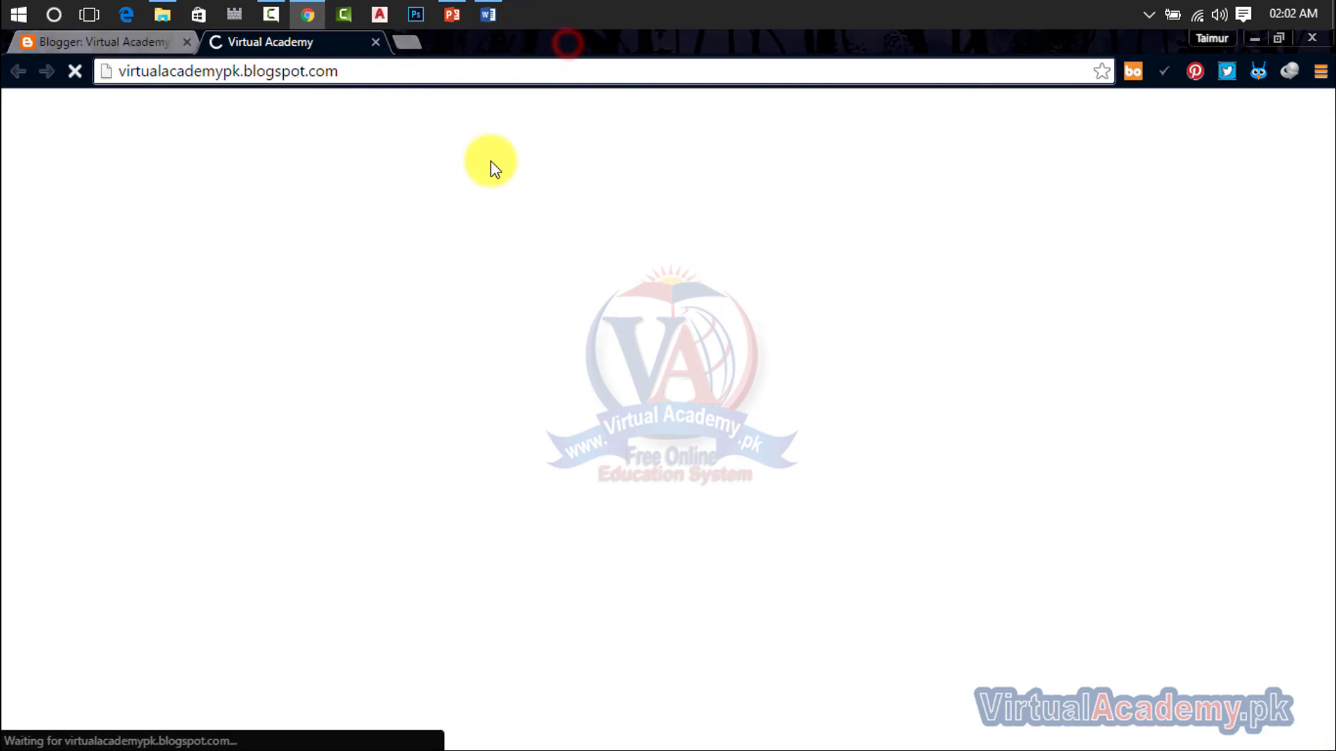
- Review the posts on the blog's home page, open the full Virtual Academy post and inspect its related posts
scroll(522, 373, "down", 8)
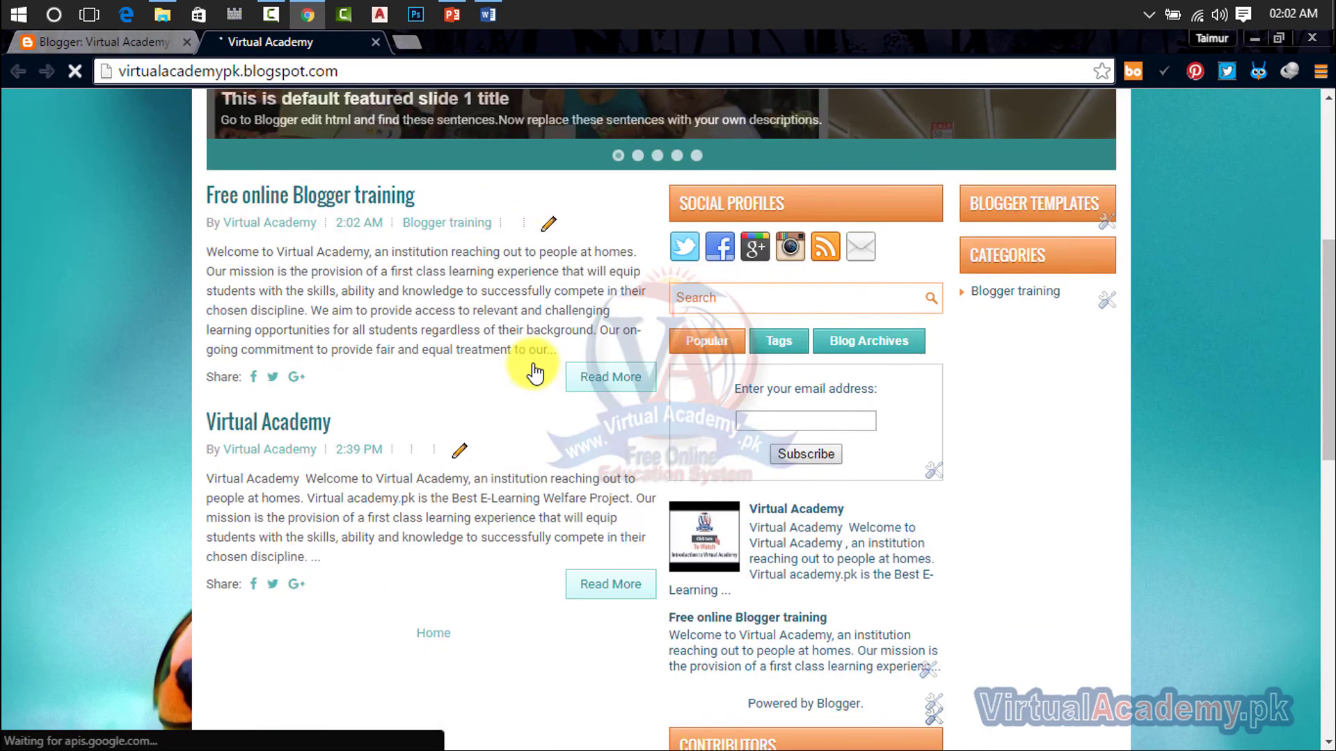
left_click(432, 451)
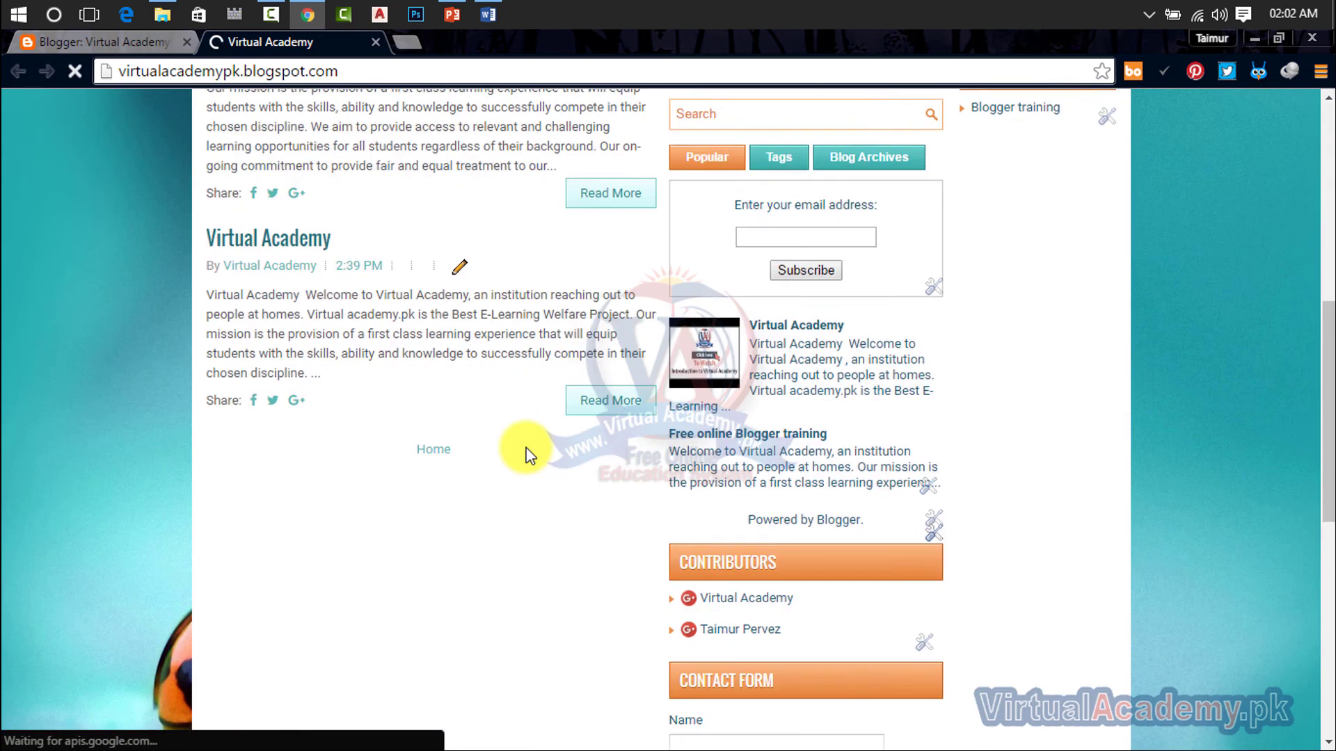
left_click(609, 410)
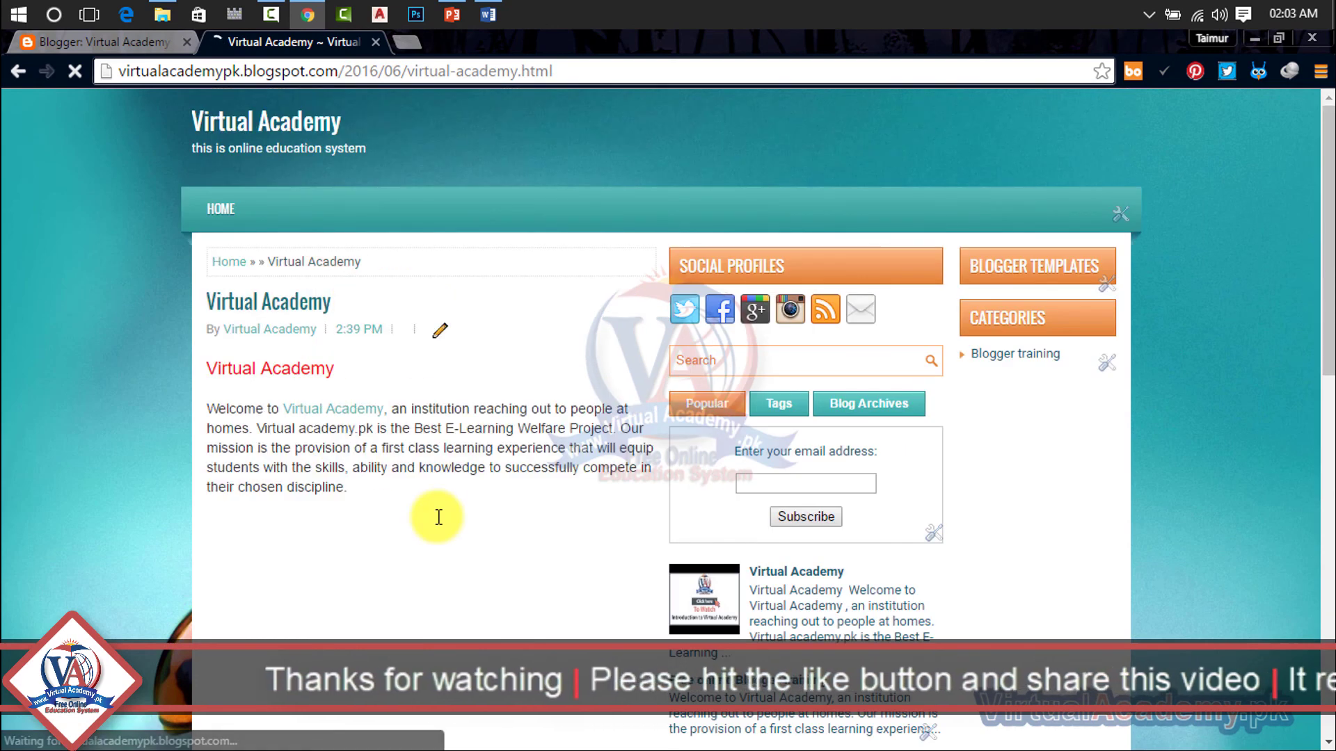
scroll(439, 516, "down", 8)
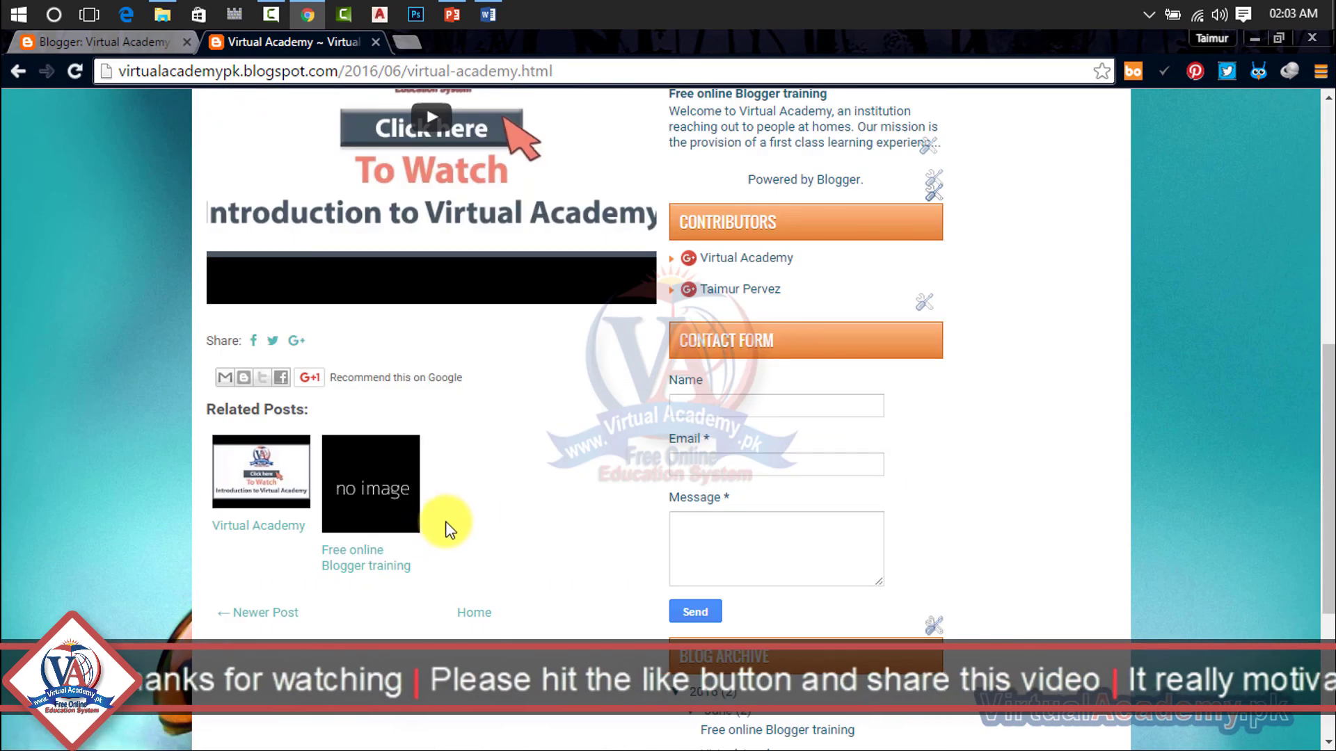
scroll(601, 386, "up", 8)
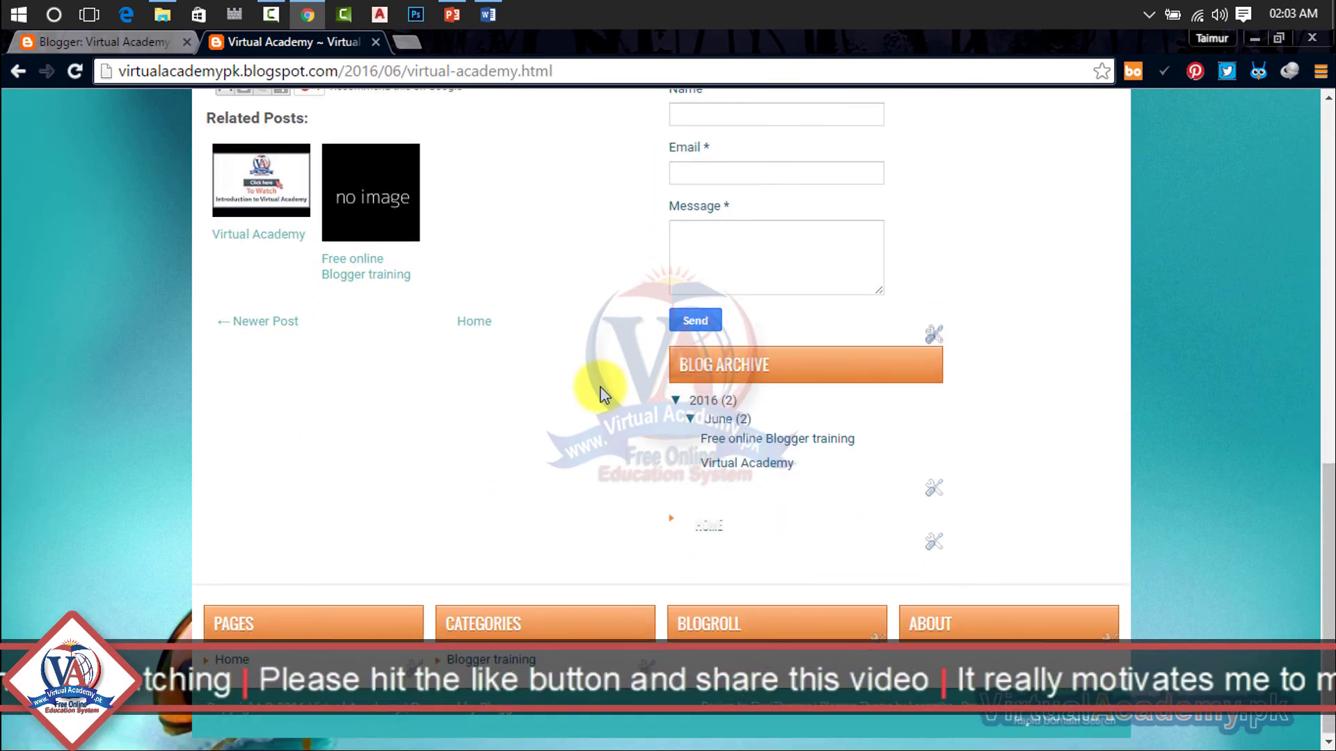
scroll(603, 397, "down", 8)
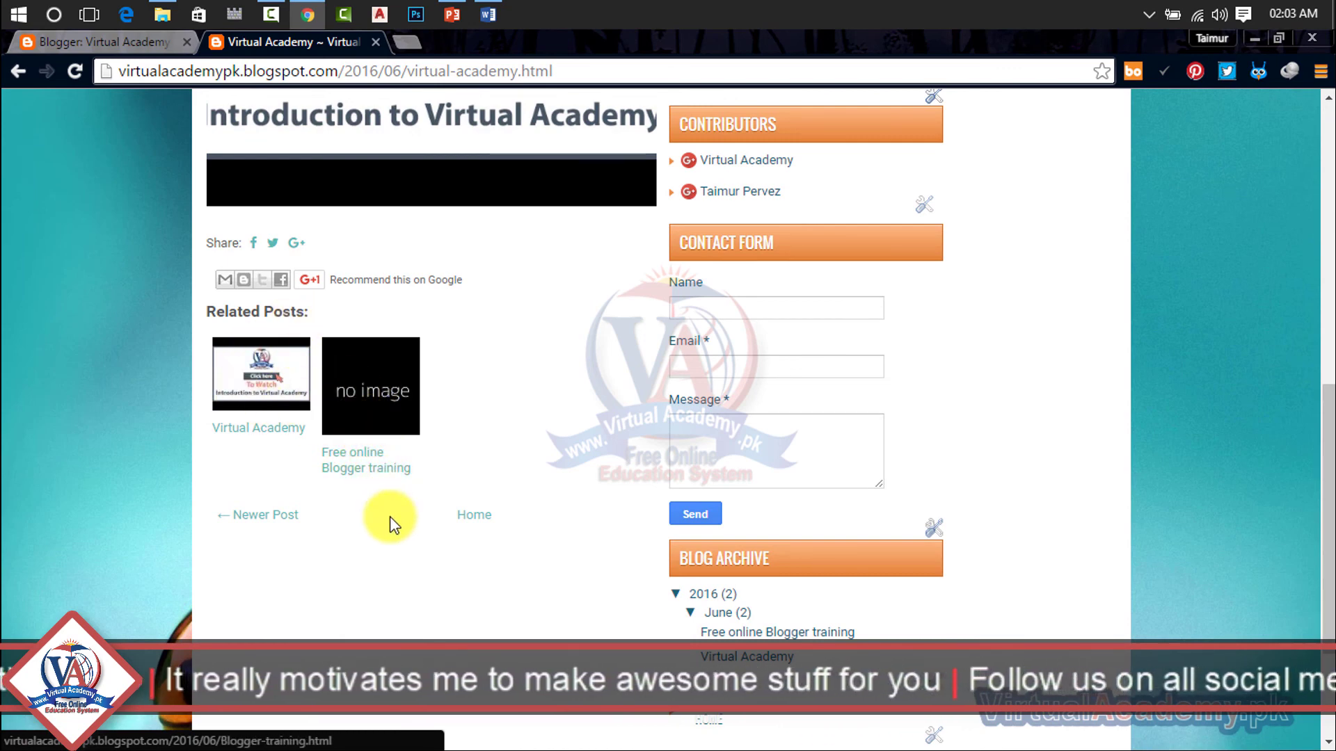
- Open the Free online Blogger training post from the related posts and check its text, location and related posts
left_click(358, 465)
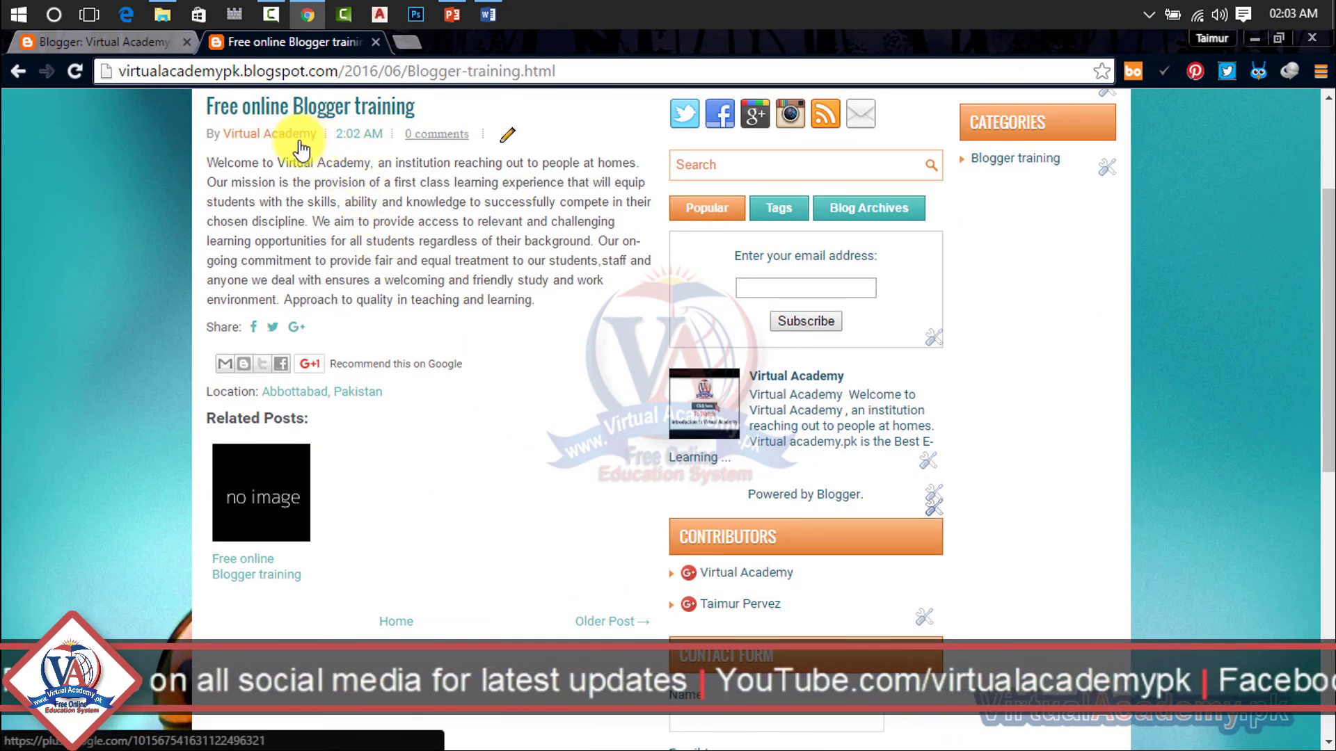
scroll(244, 188, "up", 2)
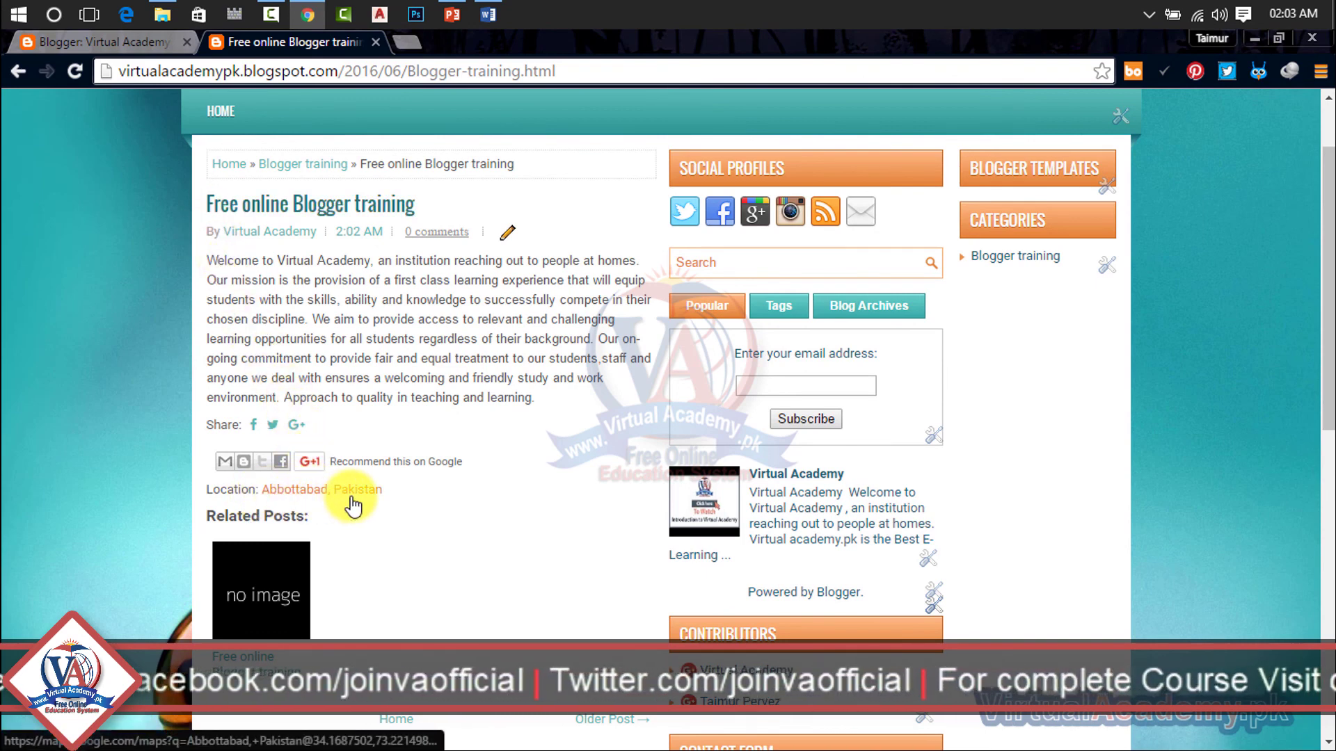
scroll(310, 506, "down", 3)
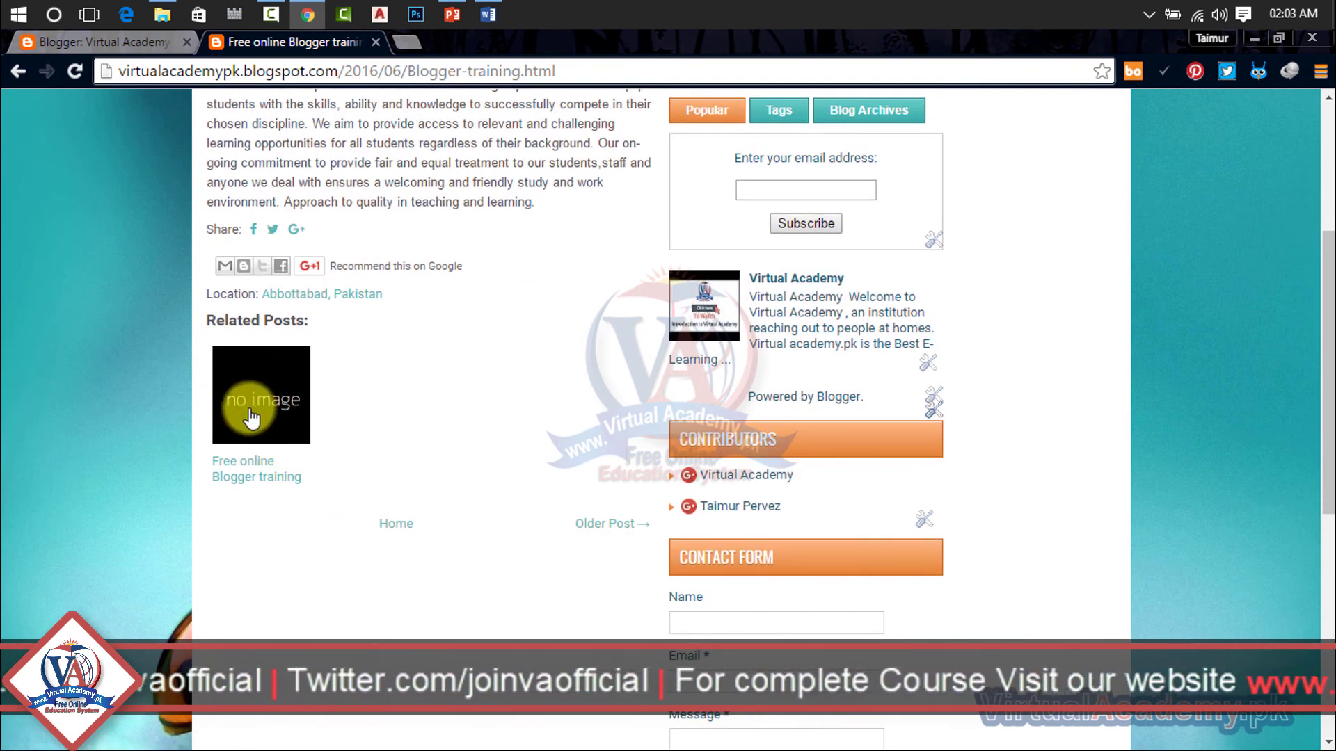
left_click(271, 484)
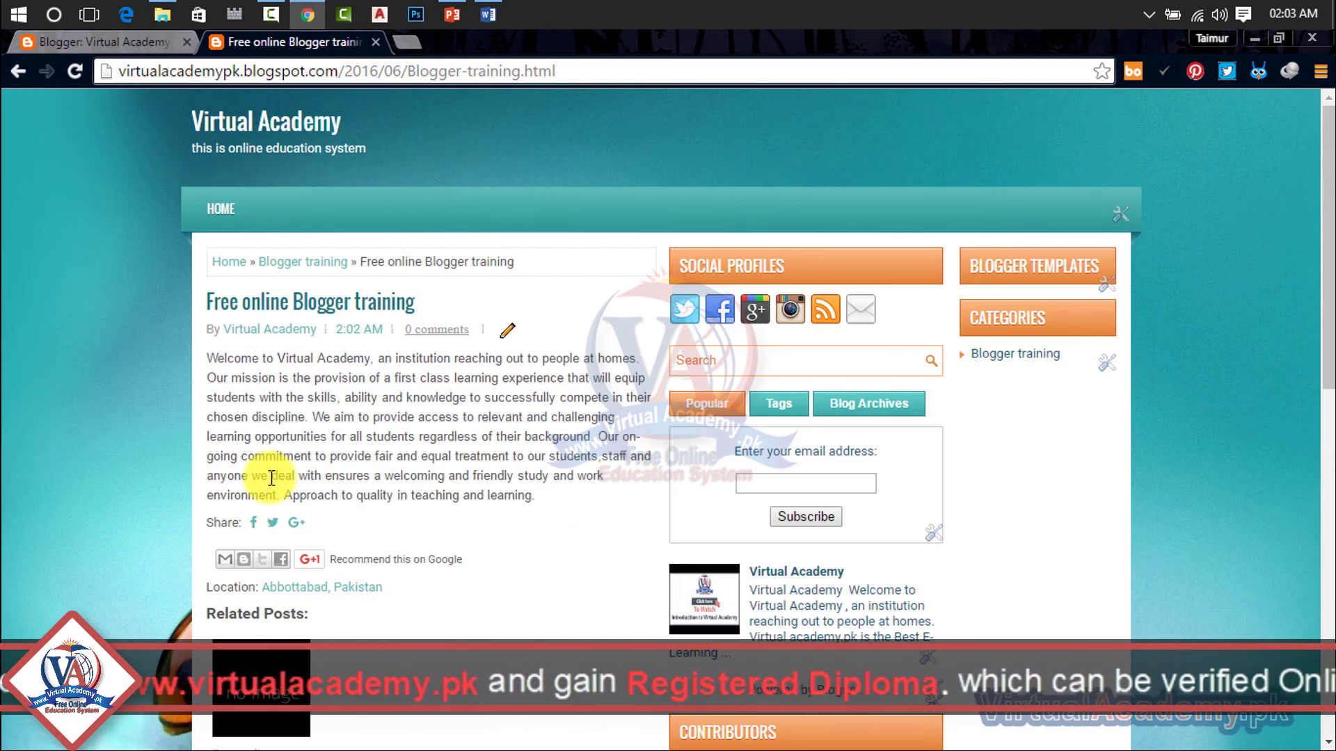
scroll(271, 477, "down", 7)
- Return to the Blogger dashboard, start a new post and open its Labels setting
left_click(107, 40)
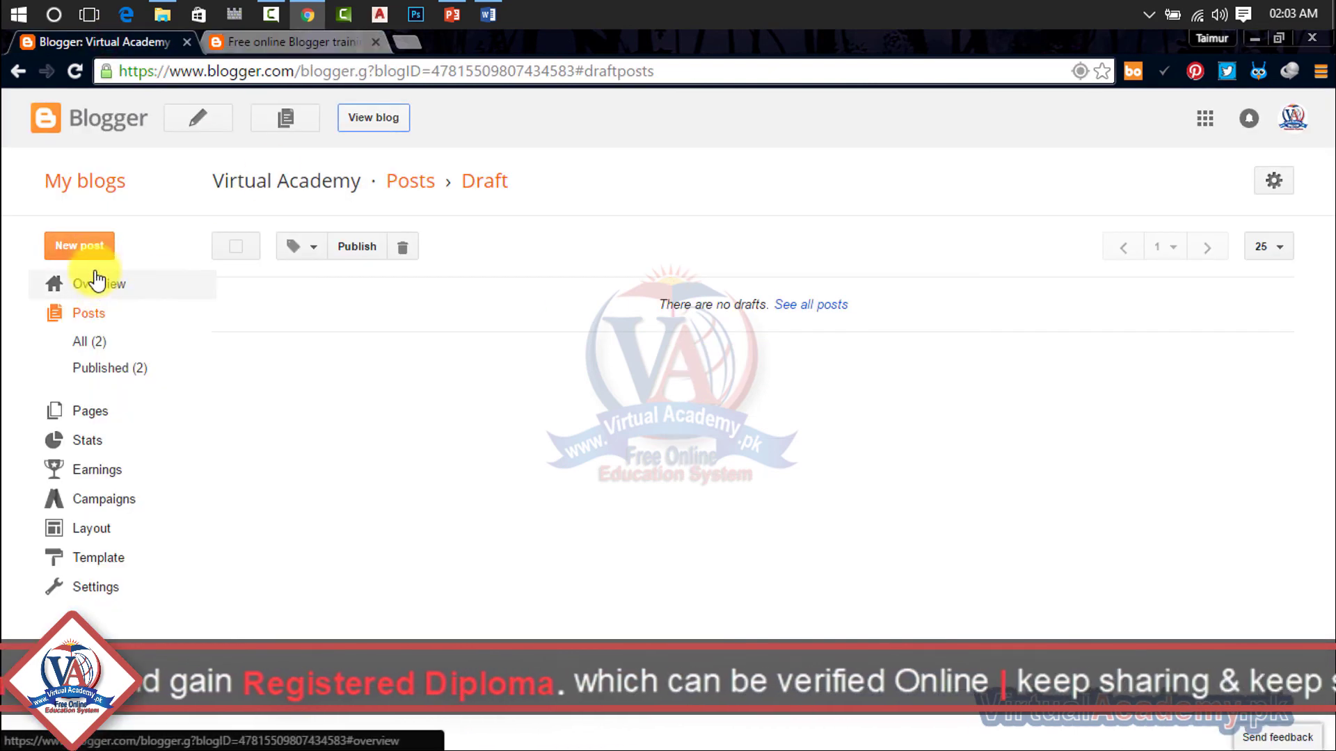
left_click(79, 245)
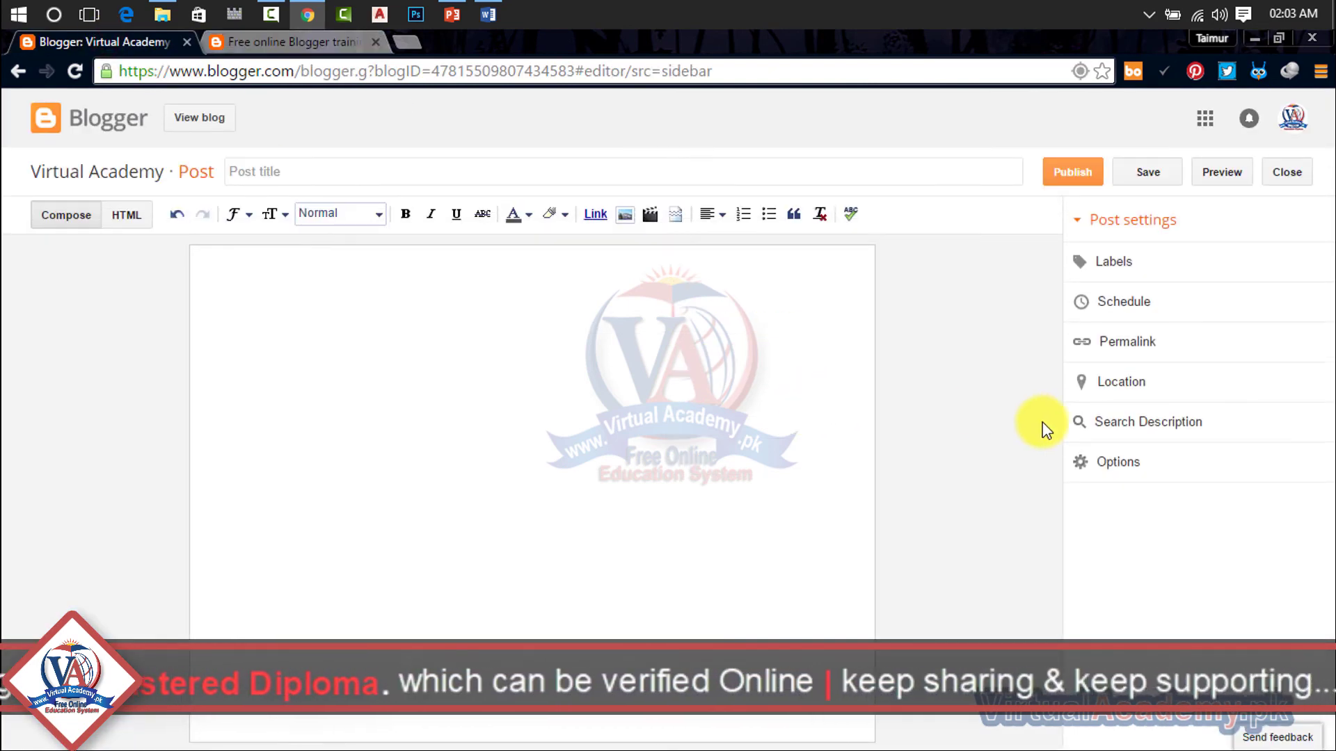
left_click(1116, 265)
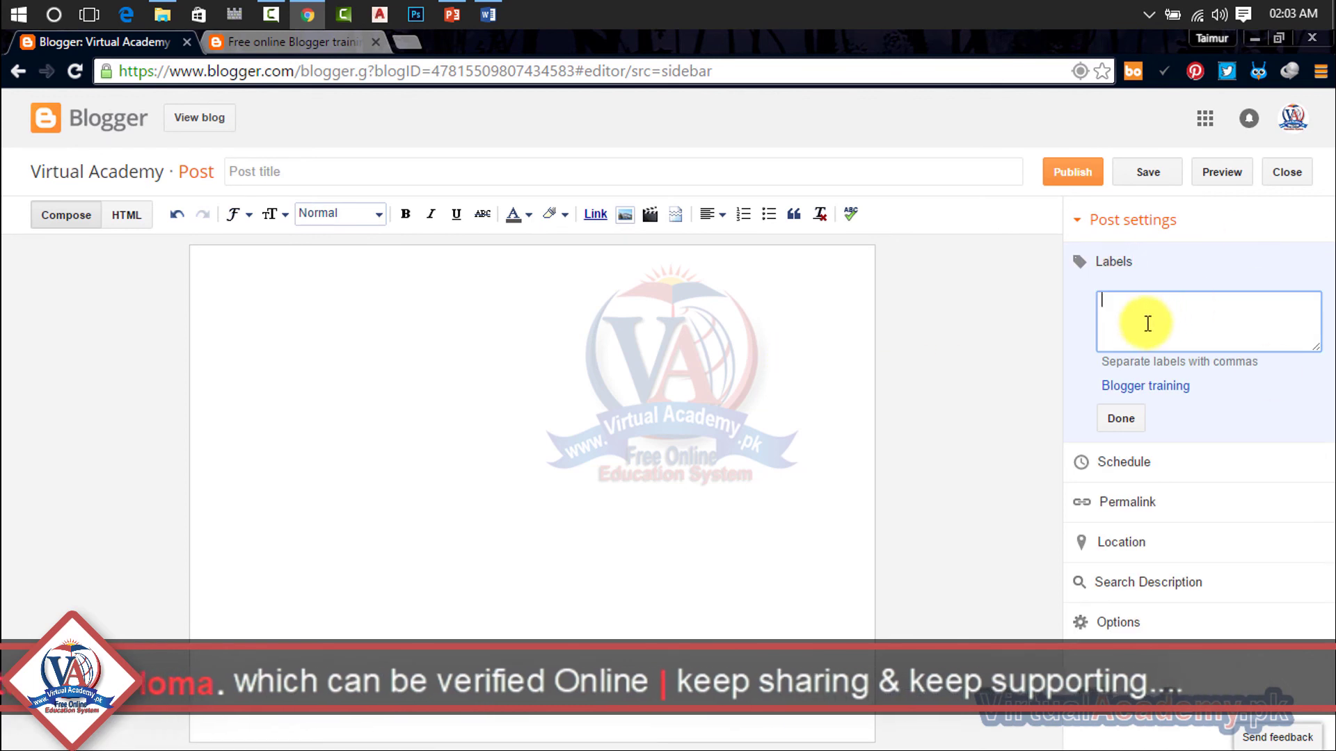
left_click(311, 40)
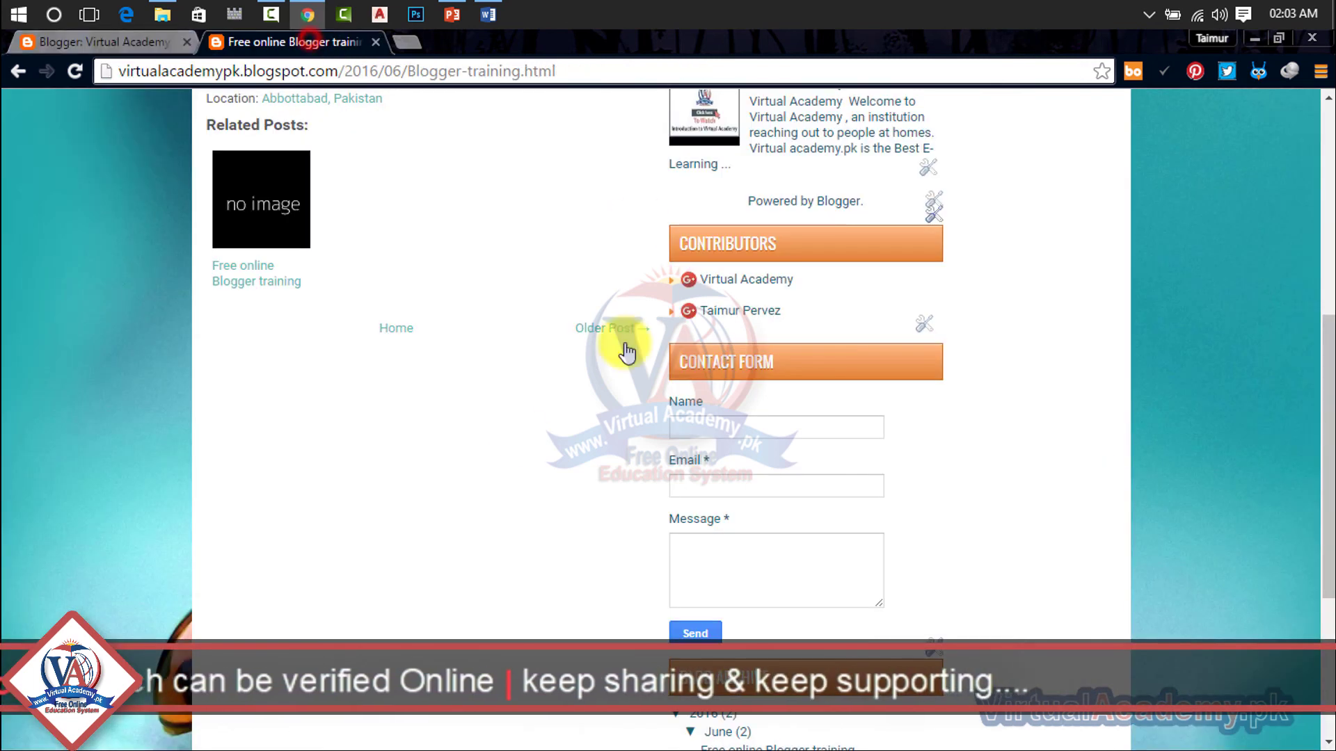
left_click(127, 45)
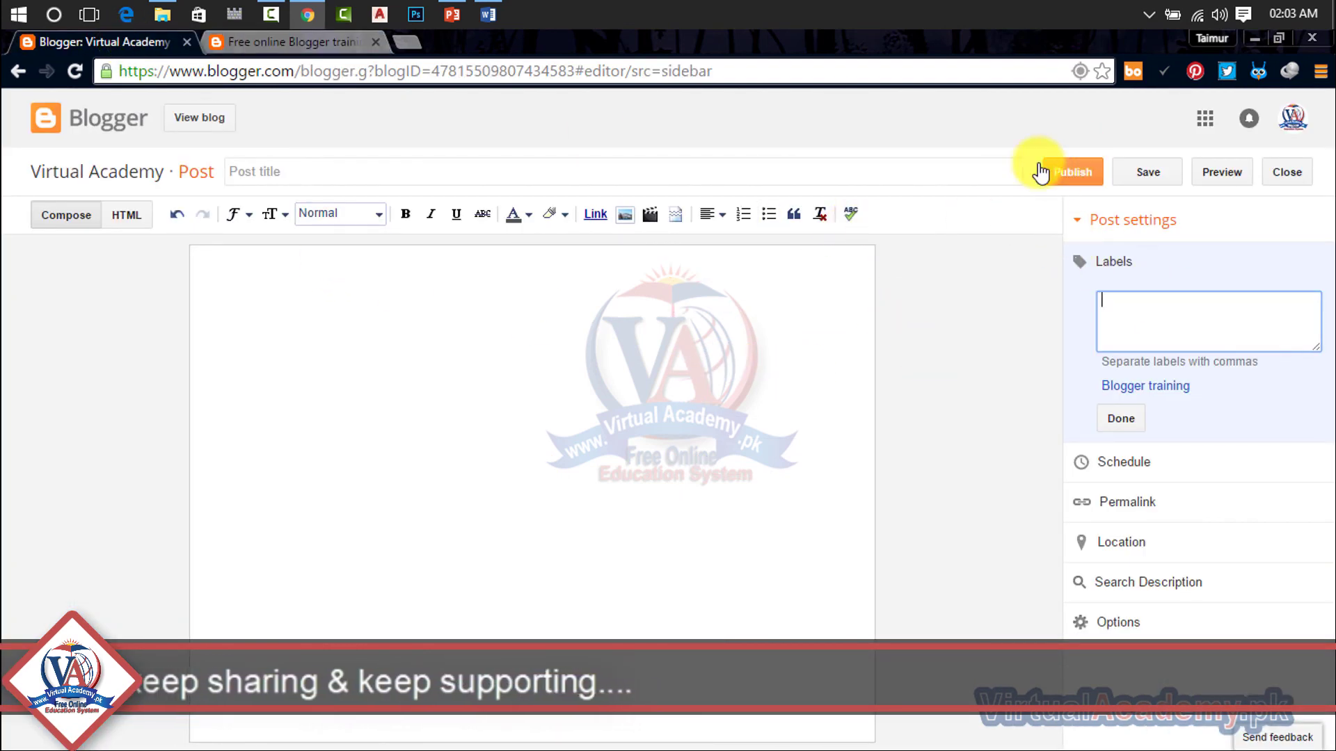
- Review the published training post on the live blog and view the posts in the Blogger training category
left_click(243, 43)
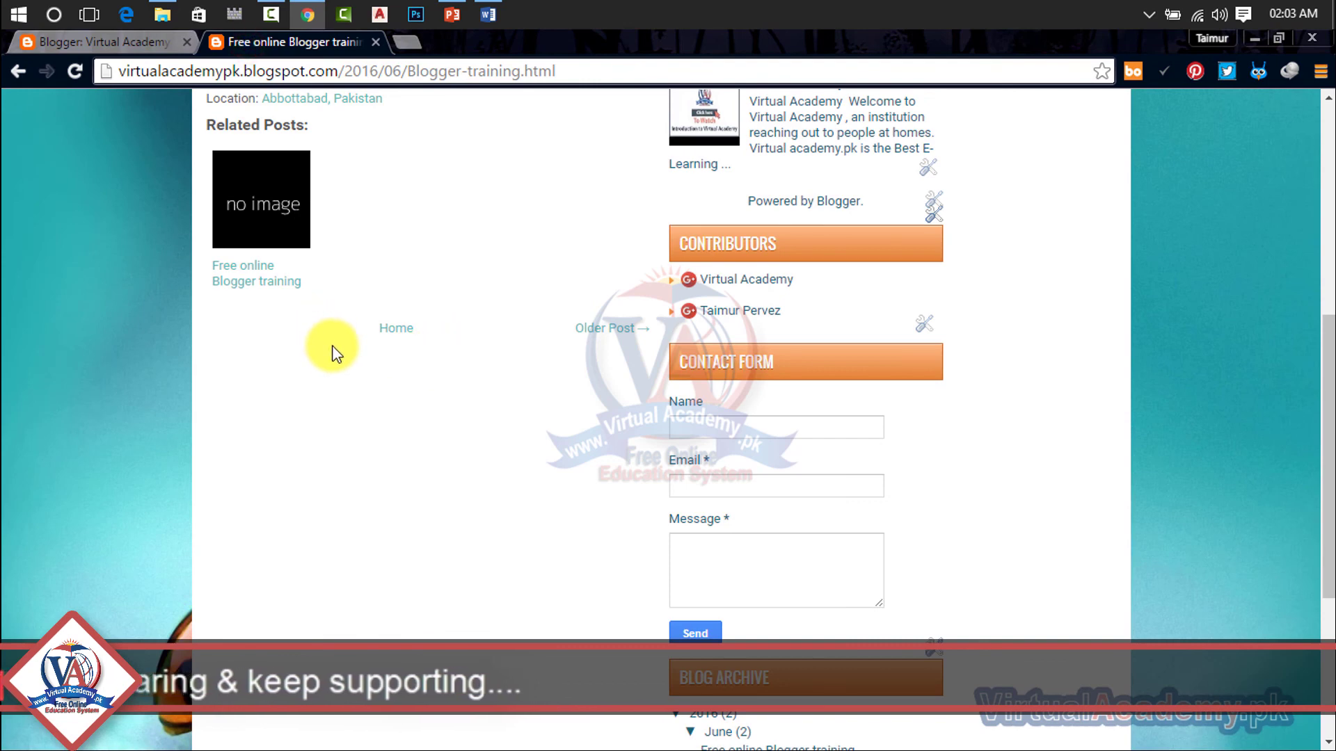
scroll(465, 354, "up", 3)
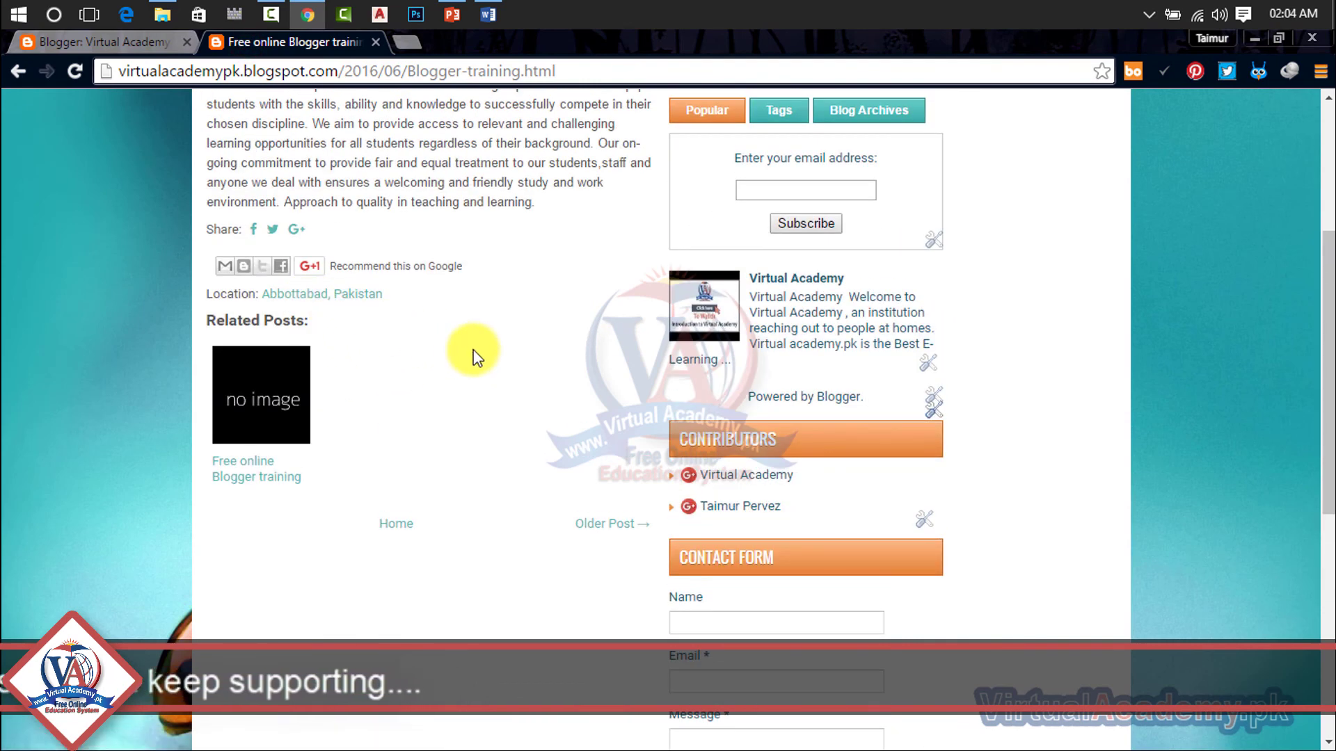
scroll(468, 355, "up", 5)
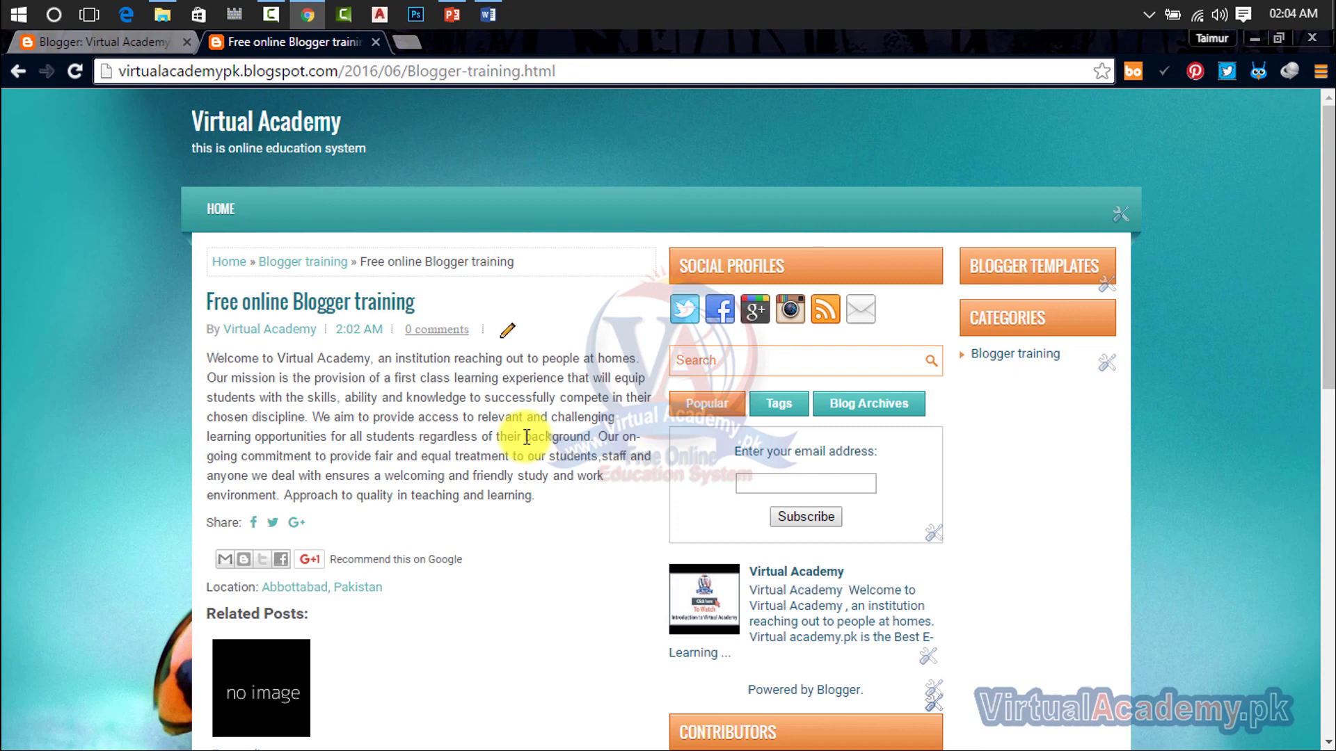
left_click(1006, 358)
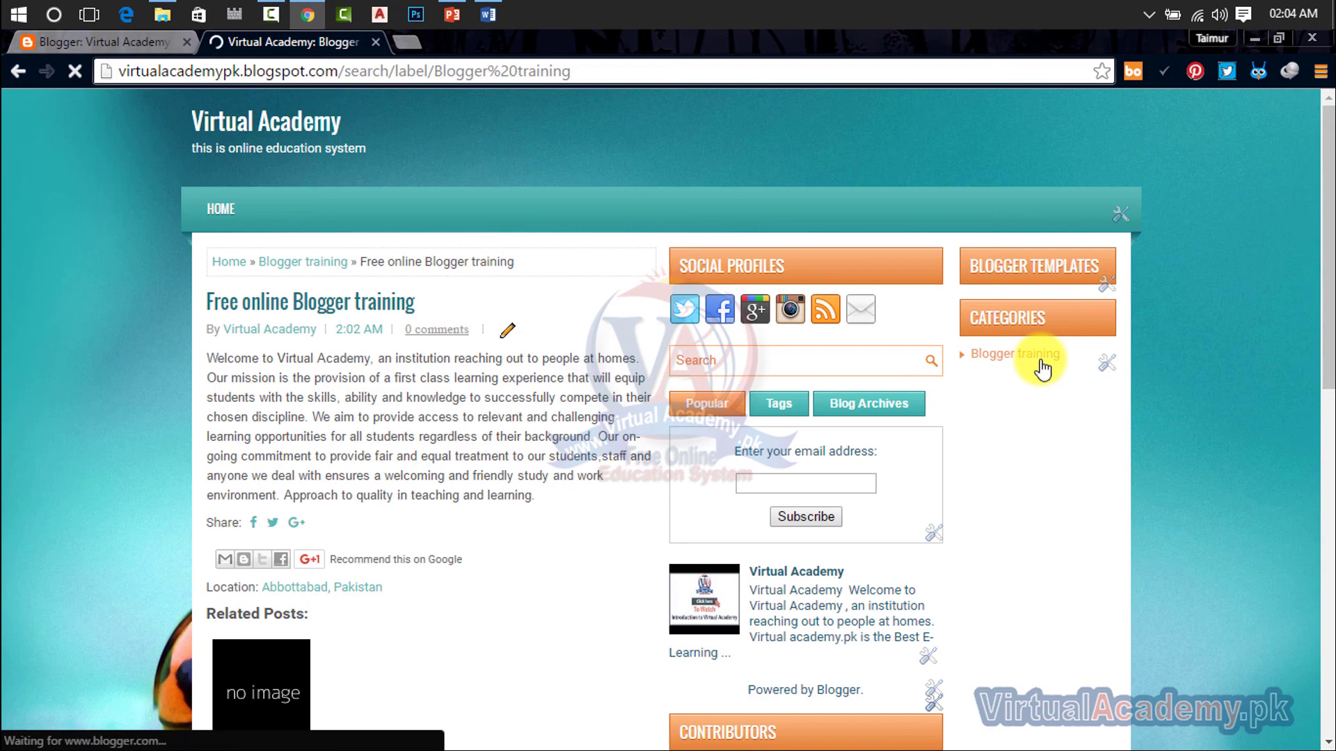
scroll(1036, 552, "down", 4)
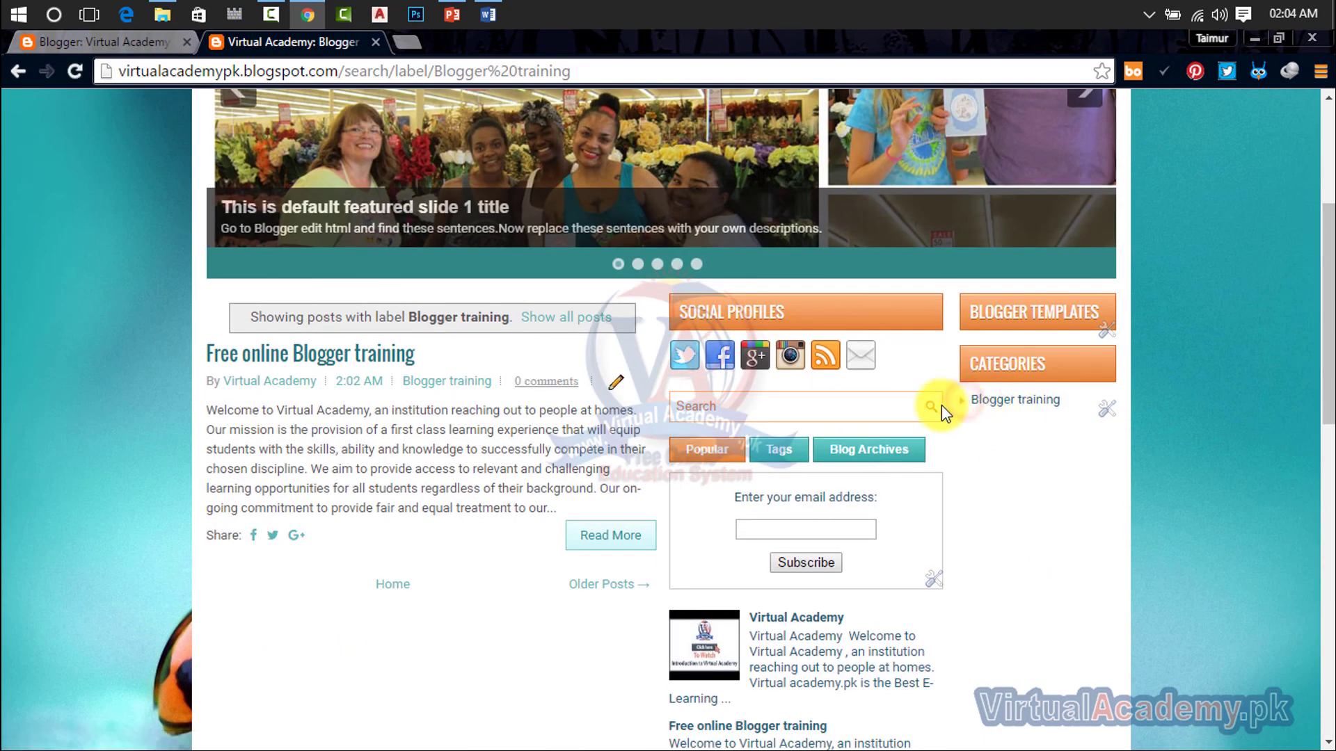
scroll(437, 231, "up", 4)
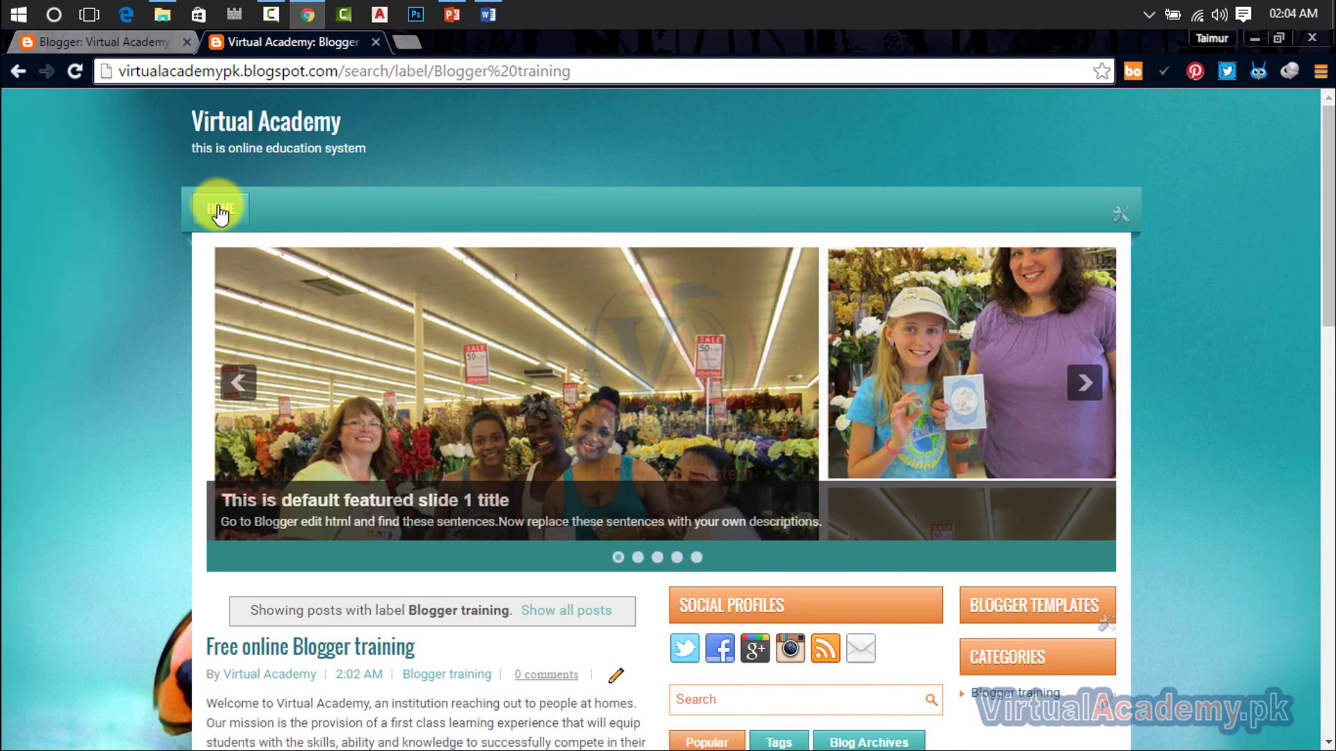